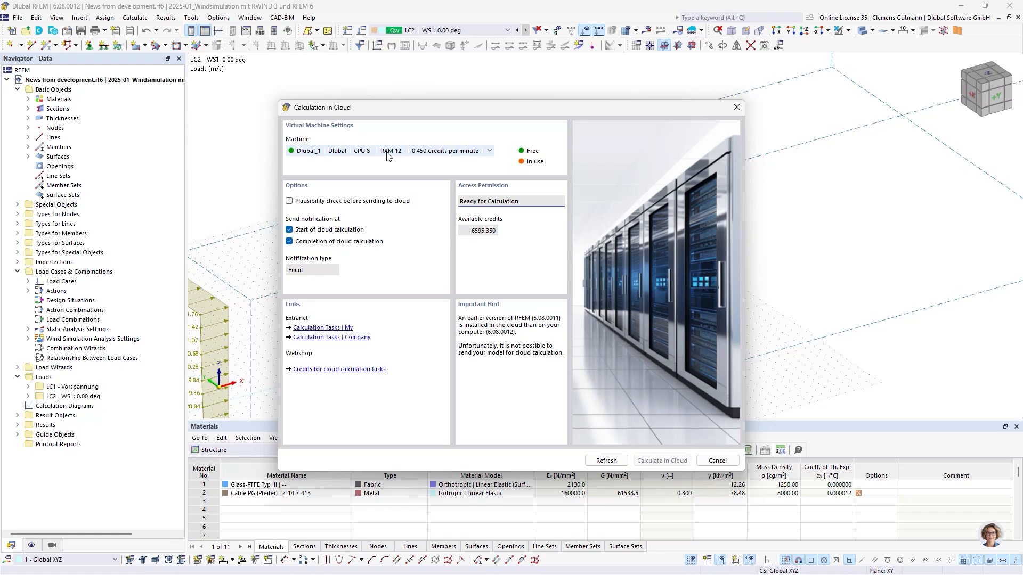
Step: Send the model to cloud calculation on the Azure virtual machine F32s_v2 with CPU 32 and RAM 64
click(387, 154)
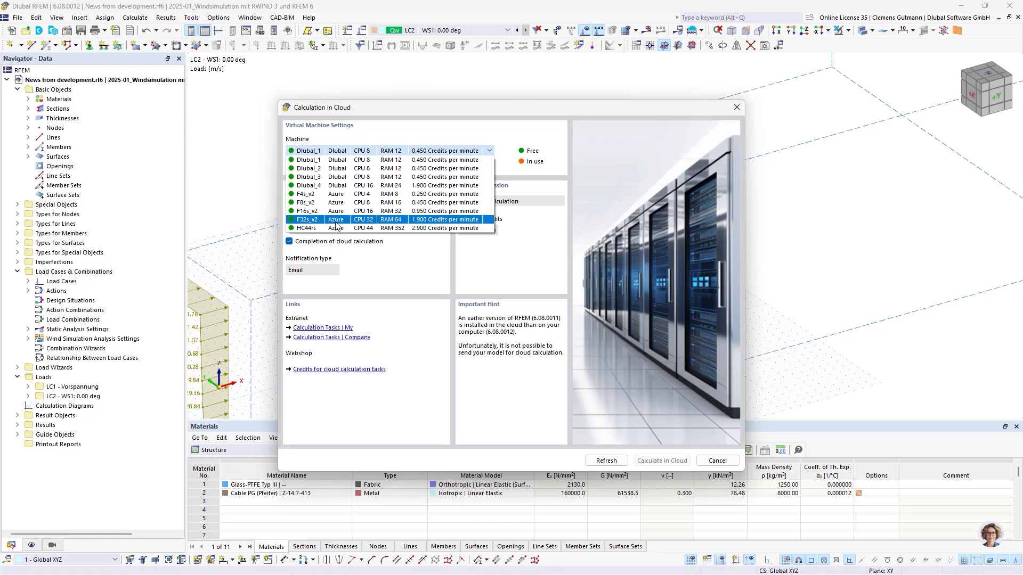
click(336, 219)
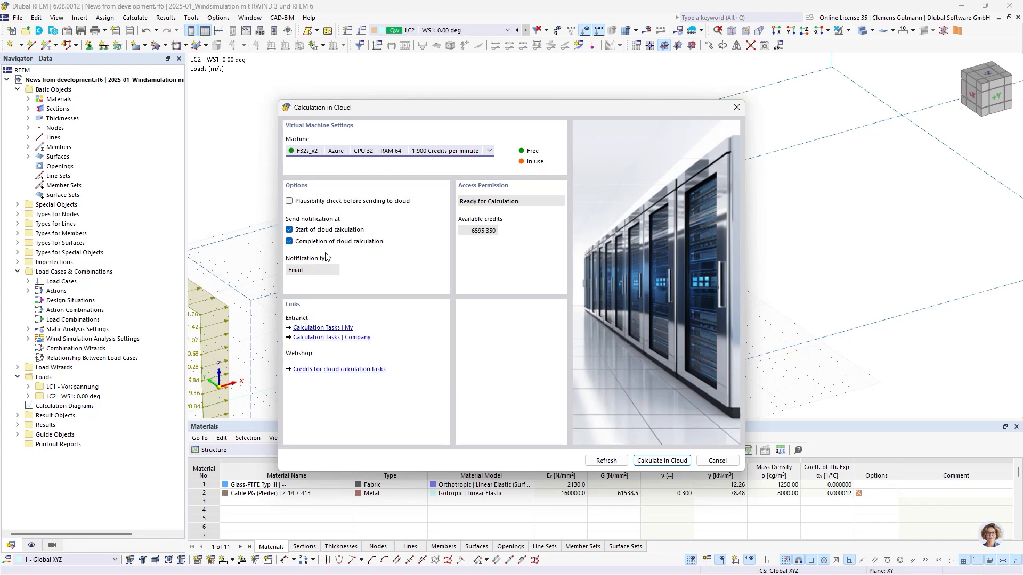
click(677, 467)
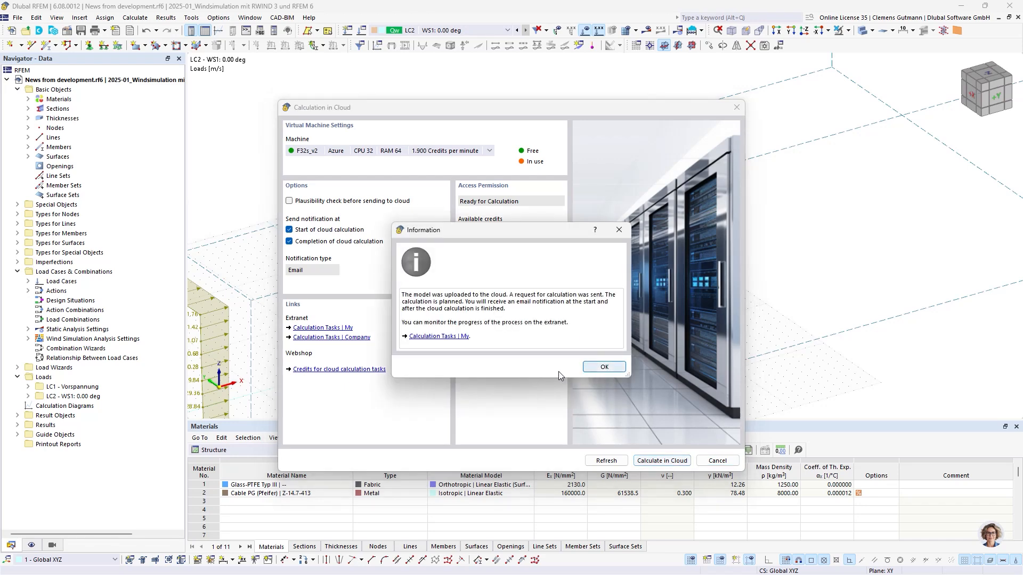
click(602, 368)
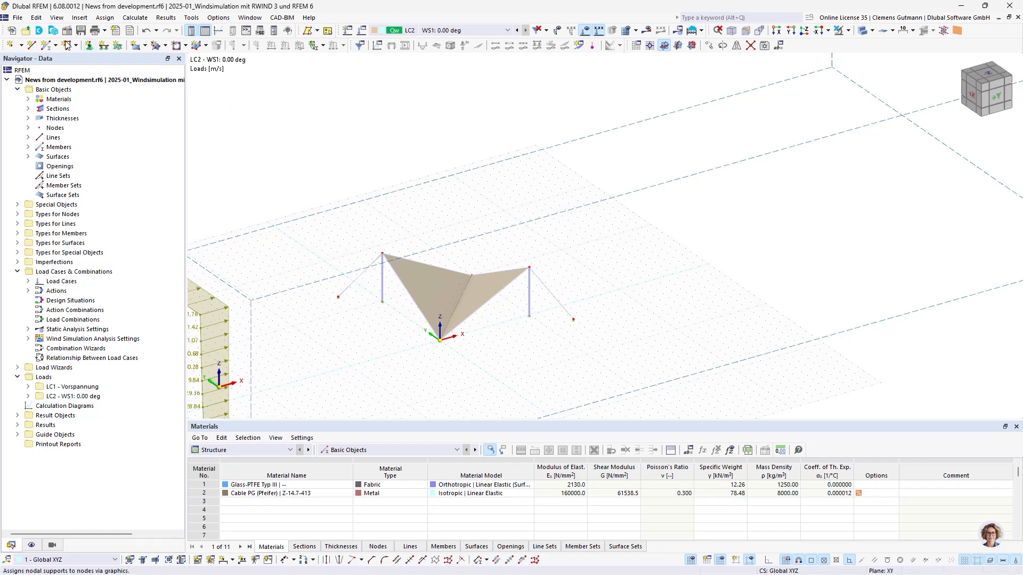
Step: Switch to the Extranet in Dlubal Center and examine the cloud calculation entry for News from development.rf6, including its task list
click(38, 30)
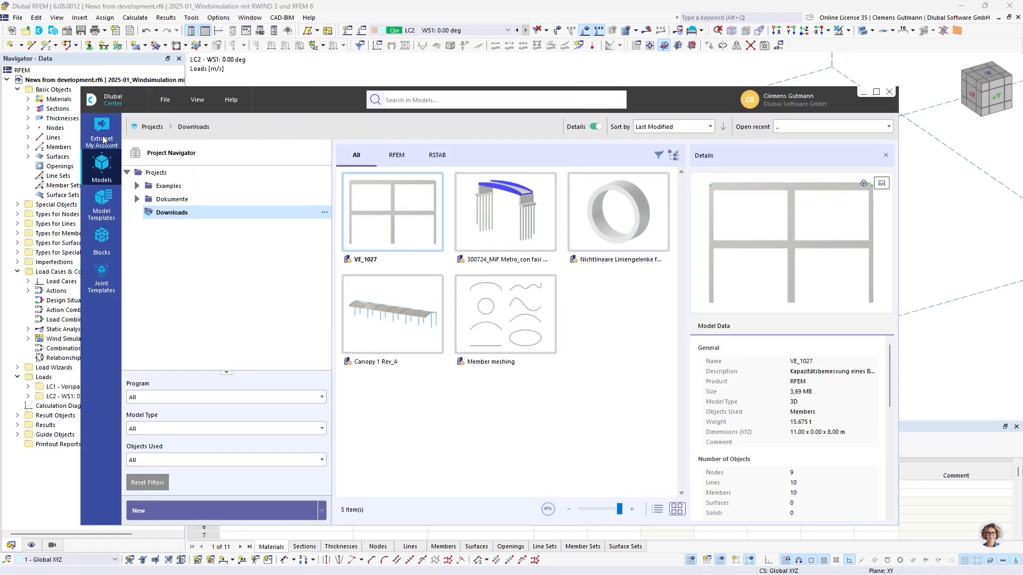
click(103, 140)
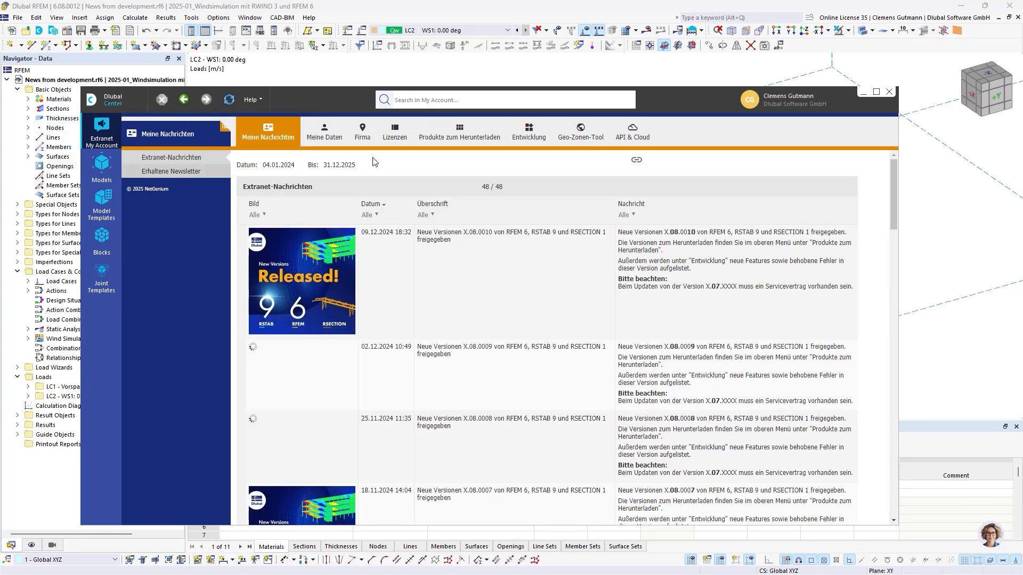
click(623, 145)
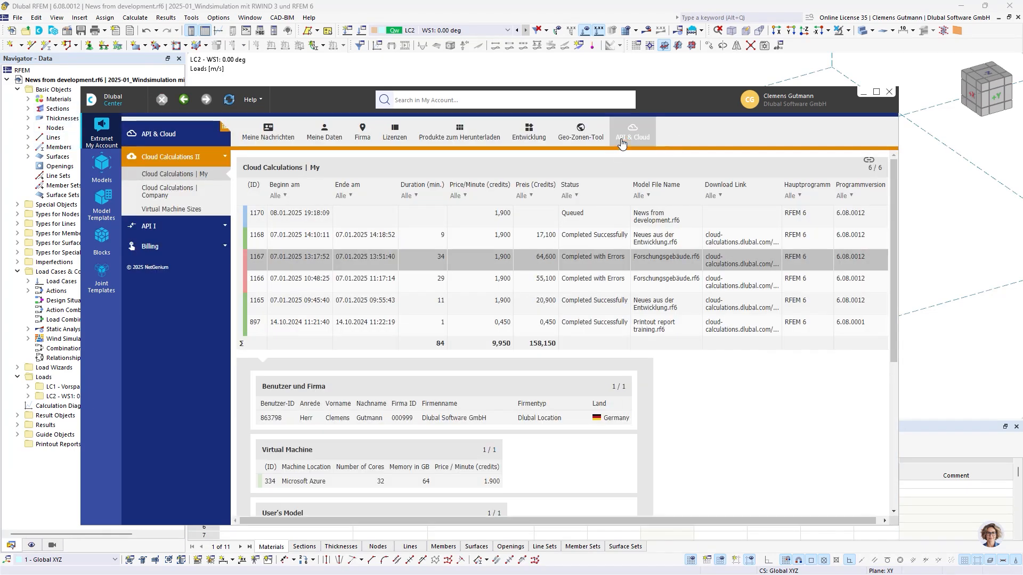
click(348, 222)
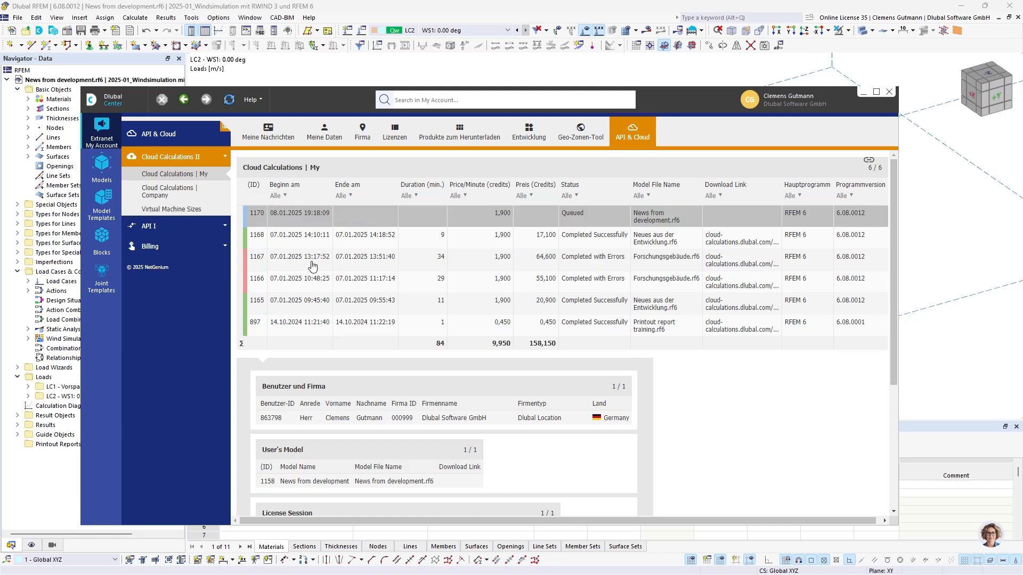
scroll(336, 297, down, 2)
scroll(443, 312, down, 1)
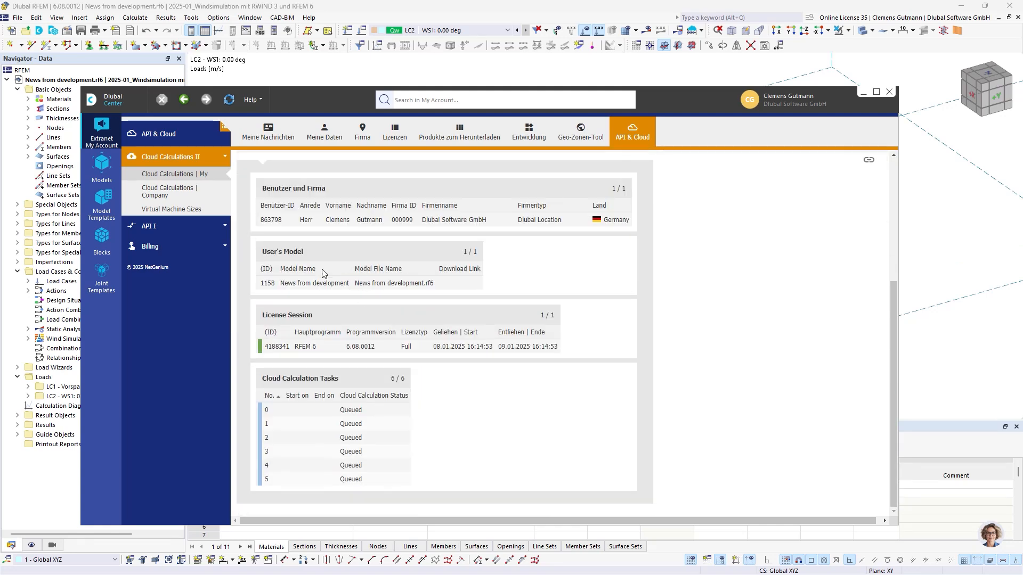
scroll(405, 368, up, 3)
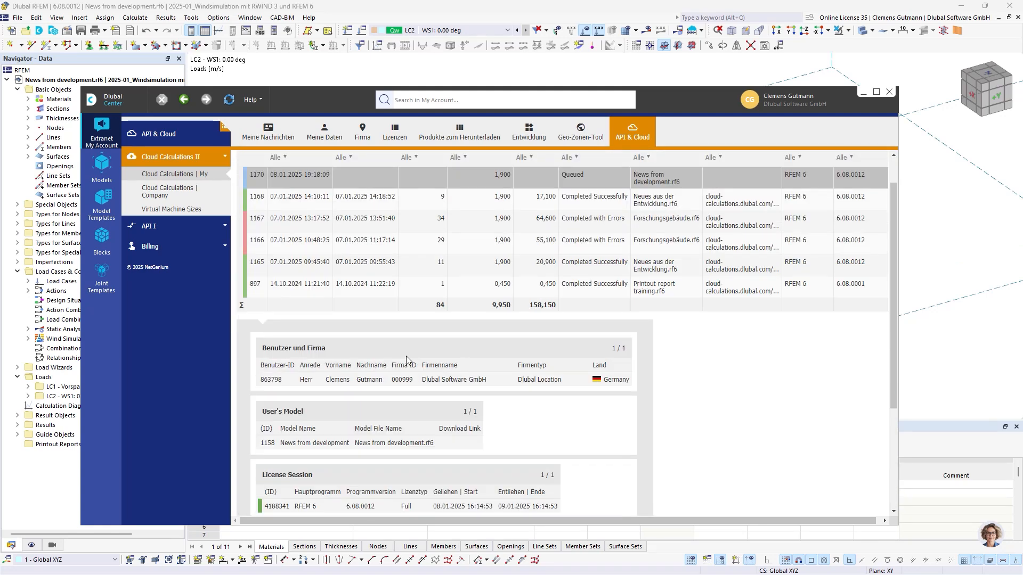
Step: Examine the virtual machine, model and task details of the 07.01.2025 14:10:11 cloud calculation, and close Dlubal Center
click(409, 200)
scroll(381, 341, down, 4)
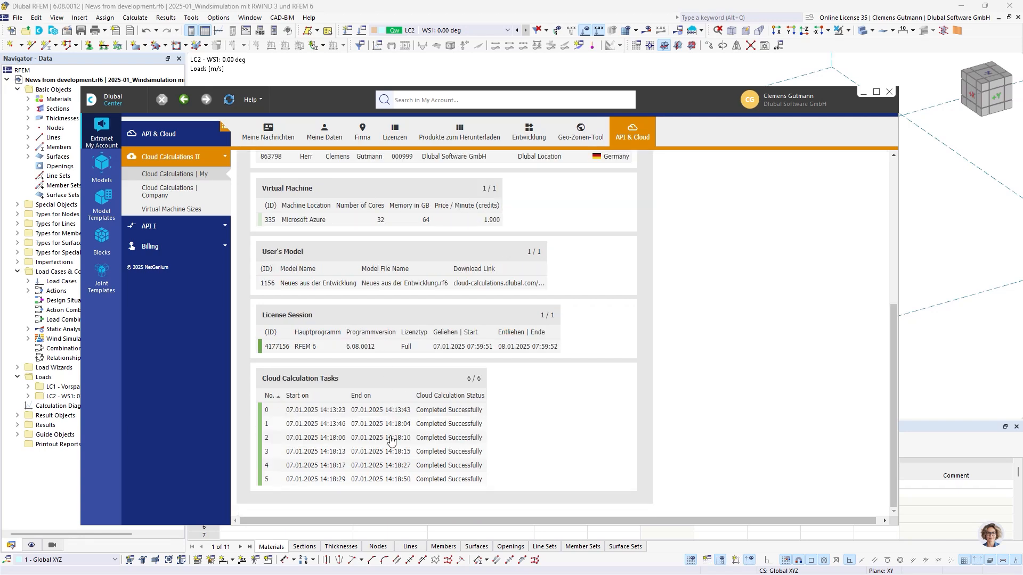
scroll(420, 347, up, 1)
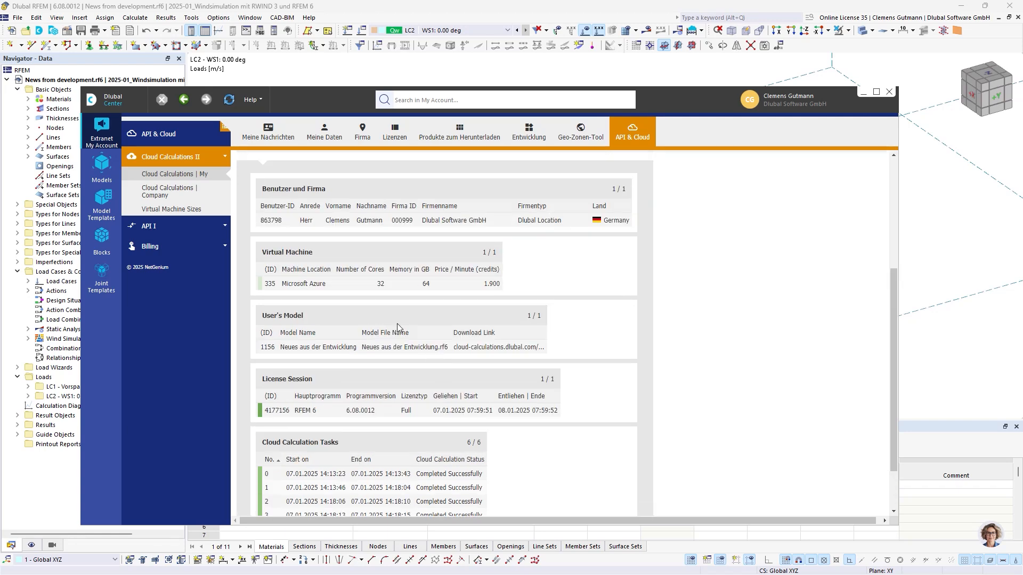
scroll(405, 373, down, 1)
scroll(473, 457, up, 4)
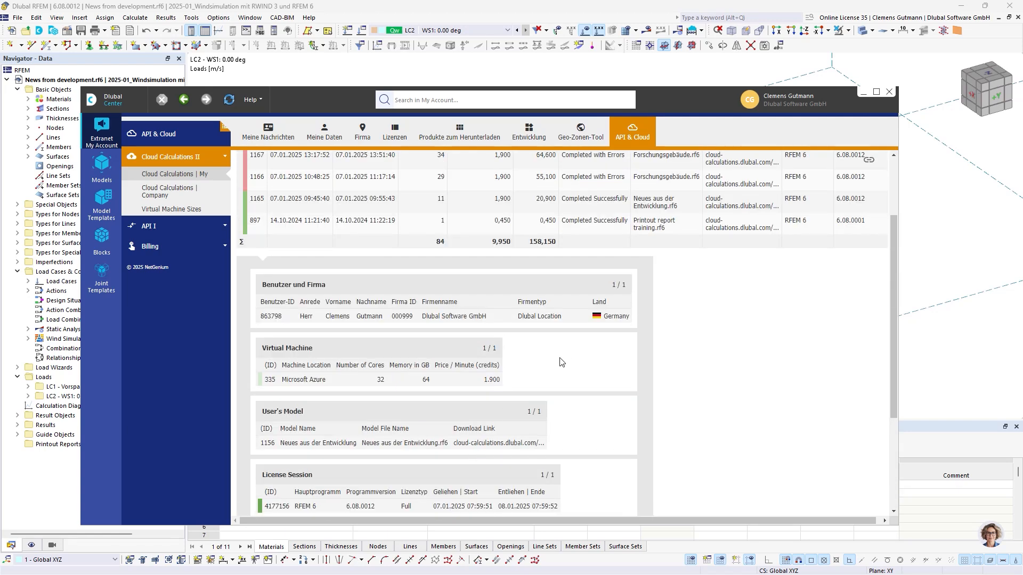
scroll(512, 316, up, 1)
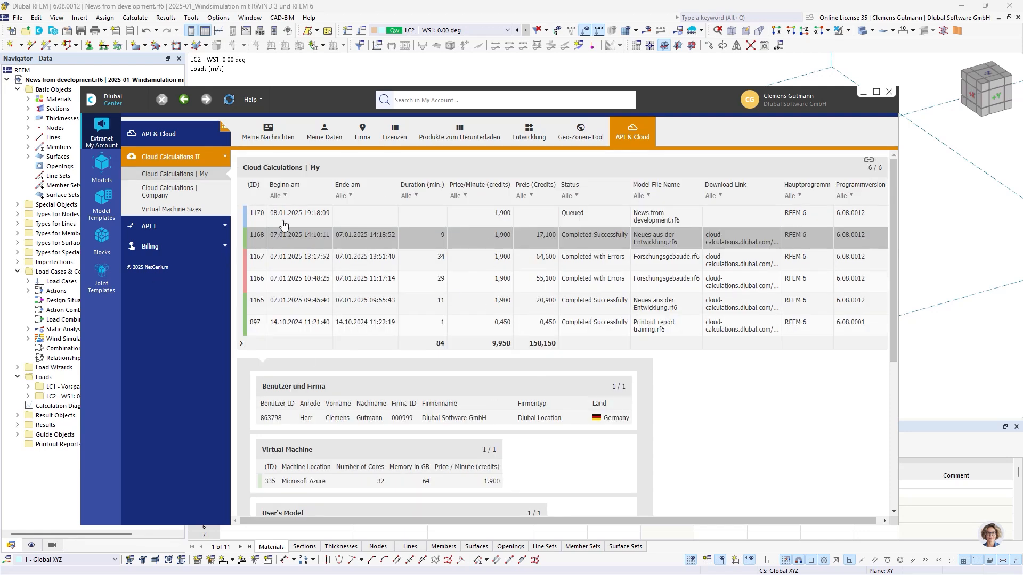
scroll(407, 392, down, 2)
scroll(406, 388, down, 2)
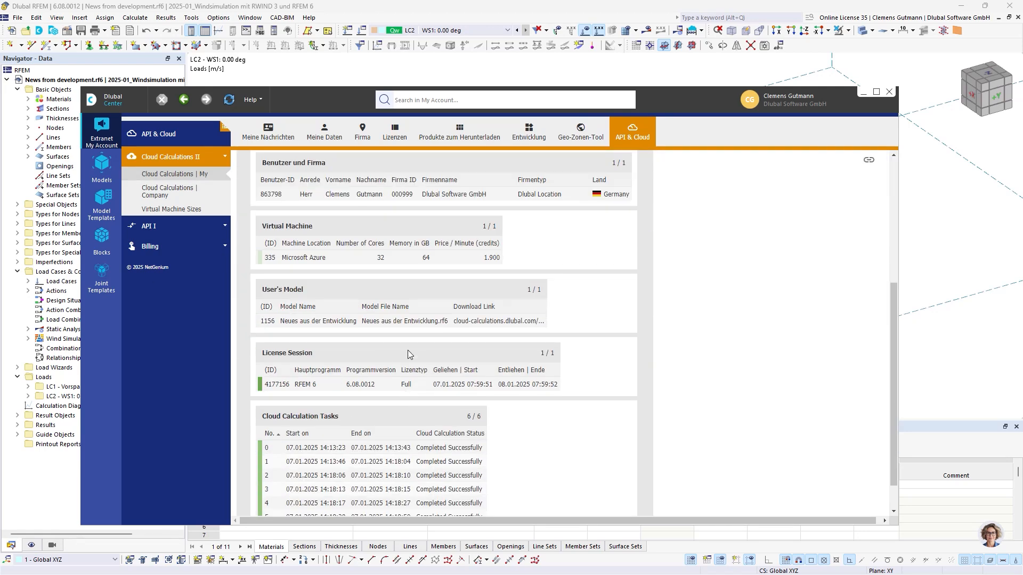
scroll(389, 310, up, 3)
scroll(443, 297, up, 1)
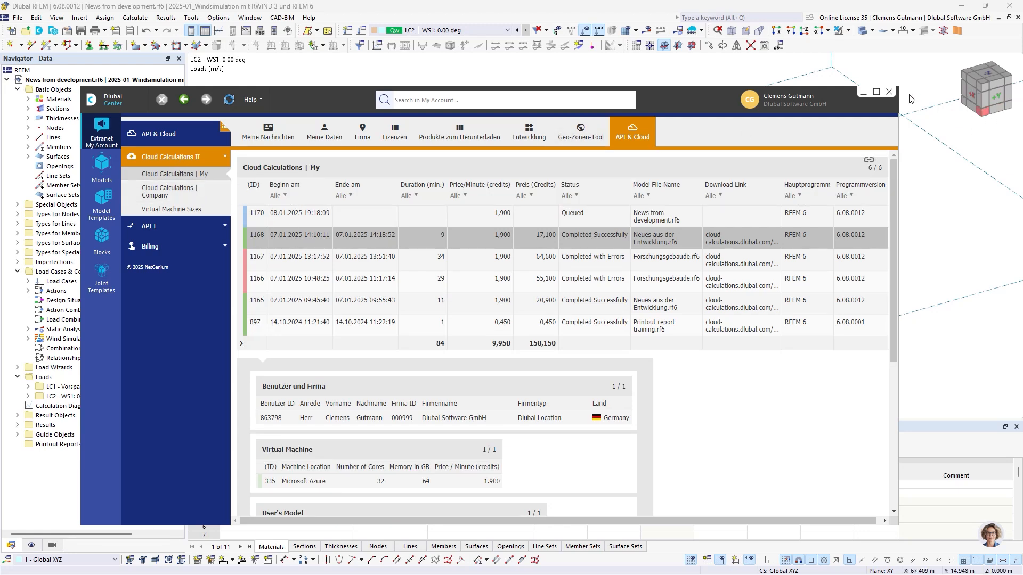
click(889, 94)
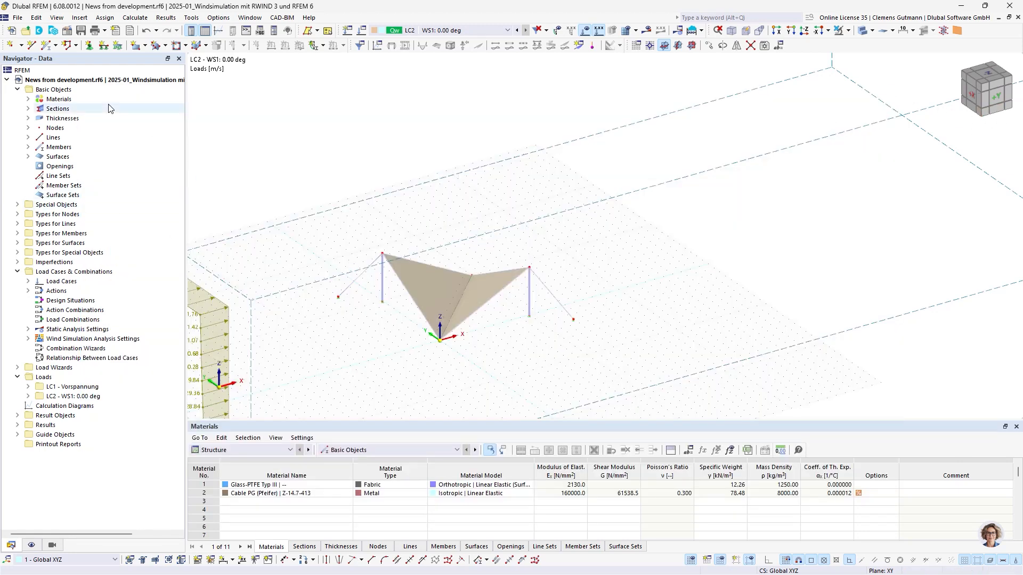
Step: Close the current model and start a new 3D model named Research building with solids deactivated
right_click(113, 80)
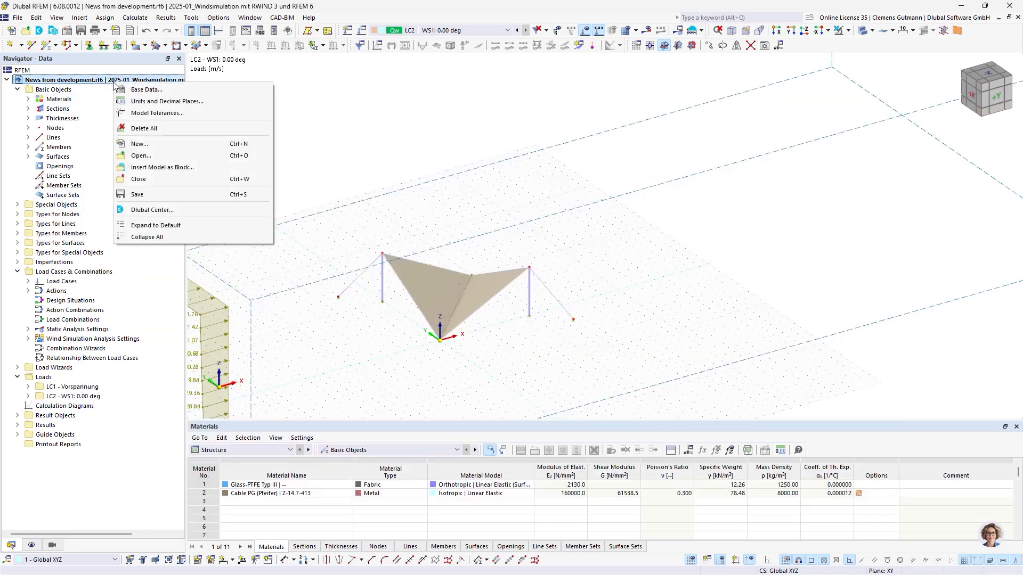
click(134, 179)
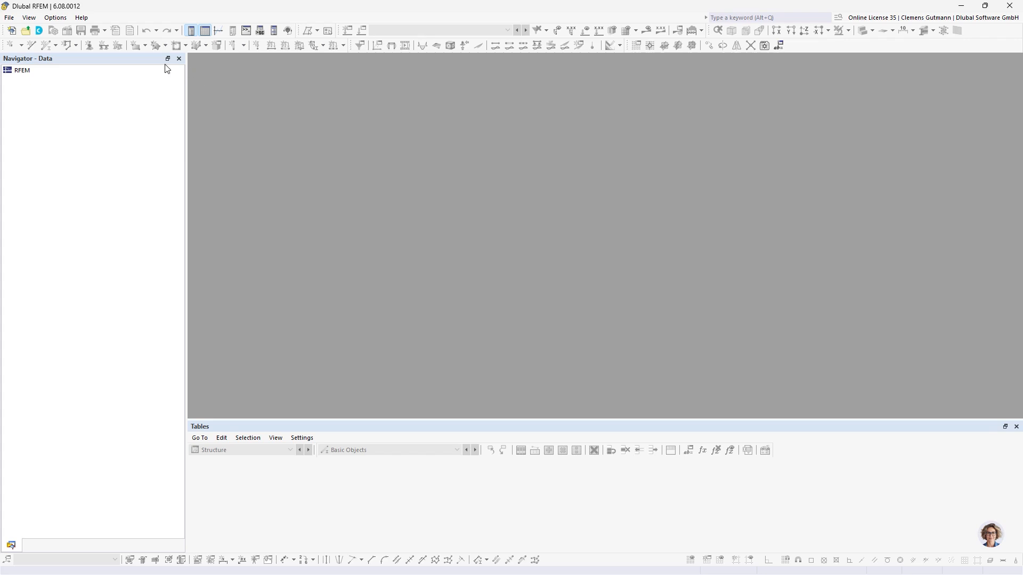
click(12, 31)
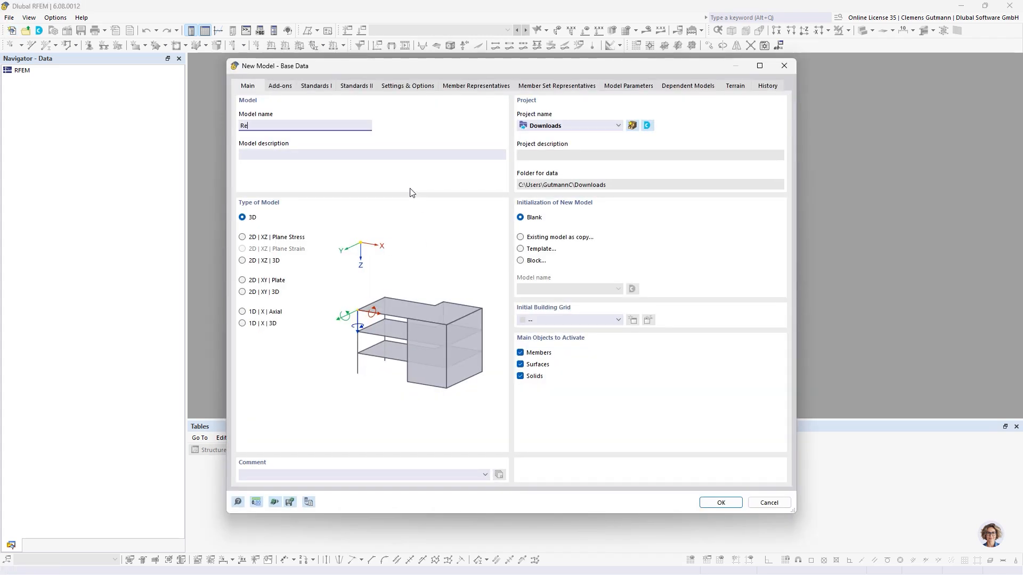
text(Research building)
key(Tab)
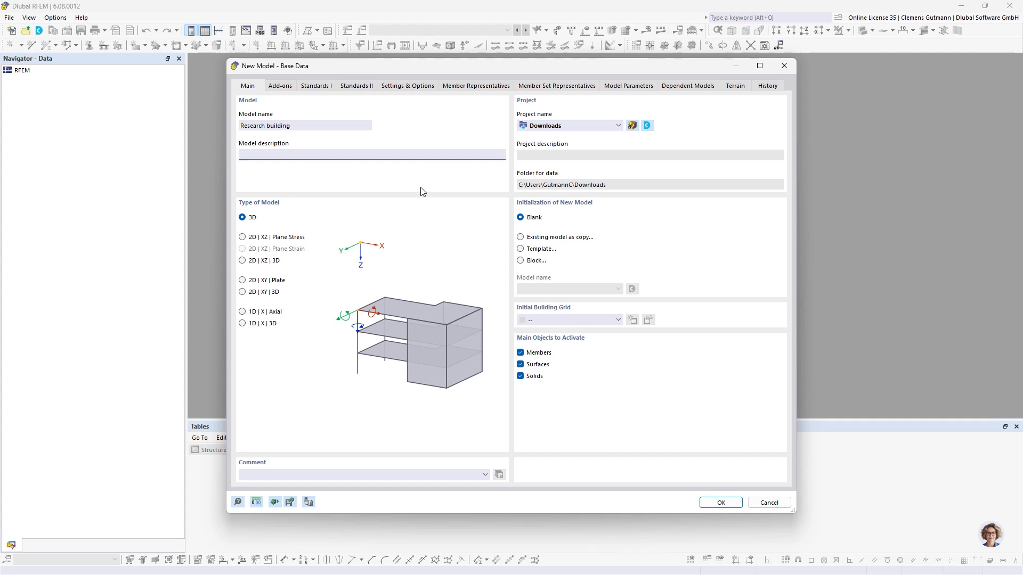
click(522, 377)
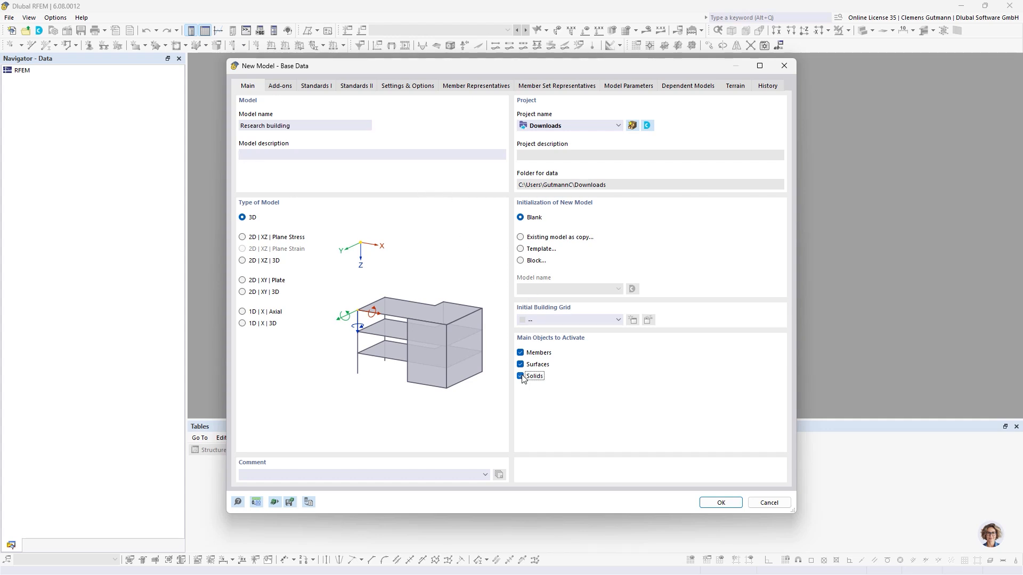
Step: Activate the Building Model and Wind Simulation add-ons for the new model
click(286, 87)
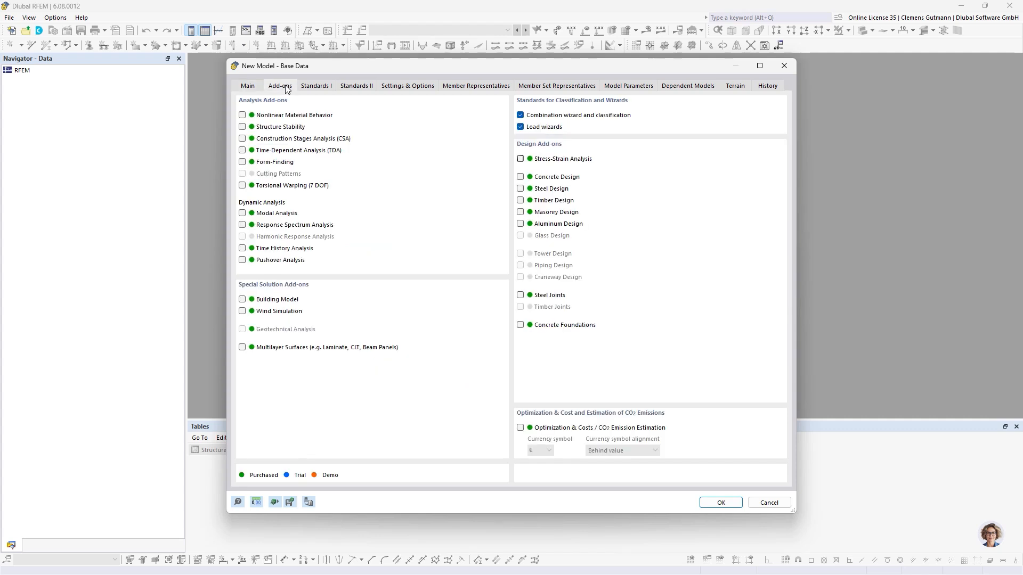
click(243, 299)
click(243, 312)
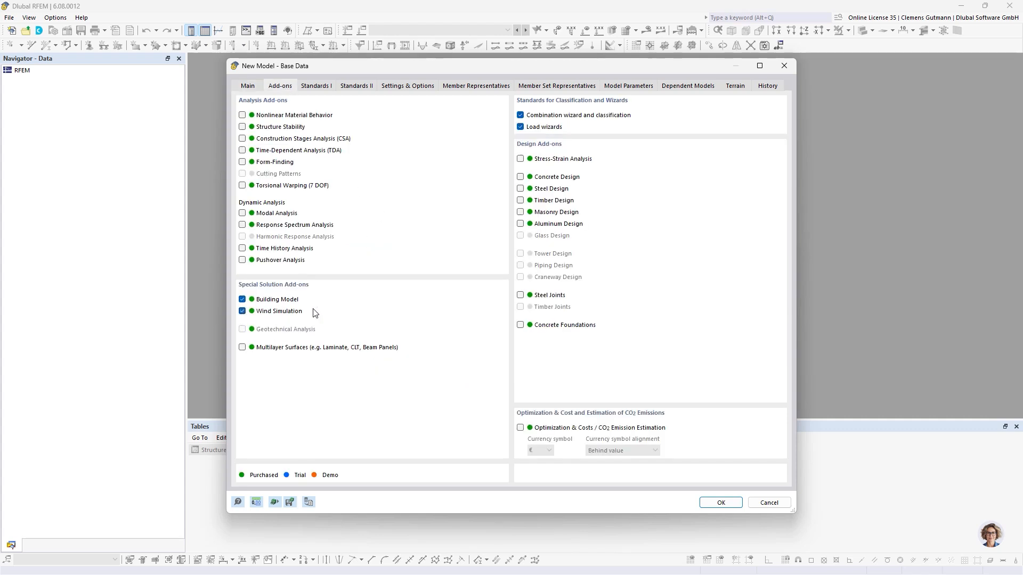
Step: Review the selected standards, orient the global Z-axis upward and enable Orientation to North
click(322, 87)
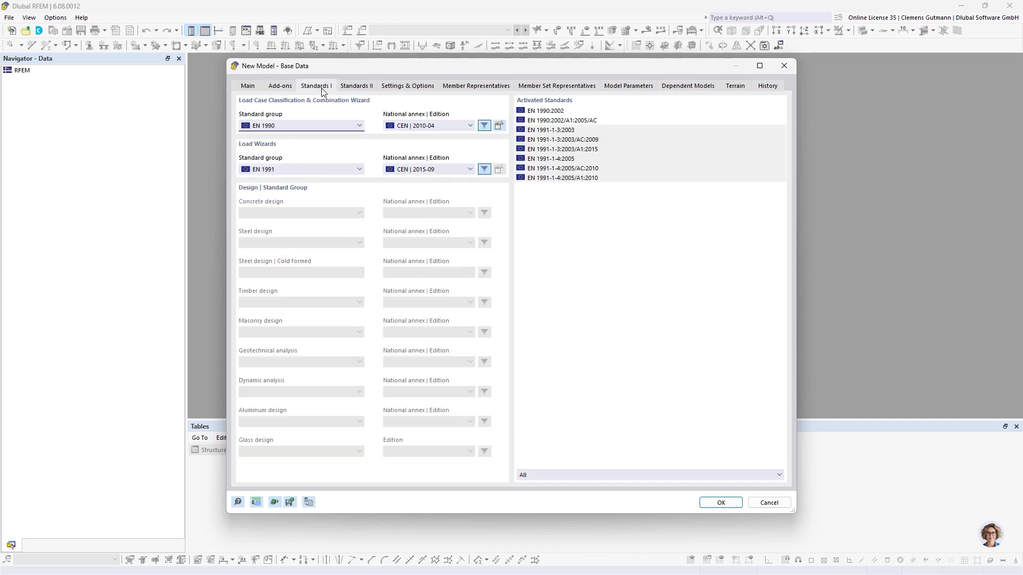
click(401, 86)
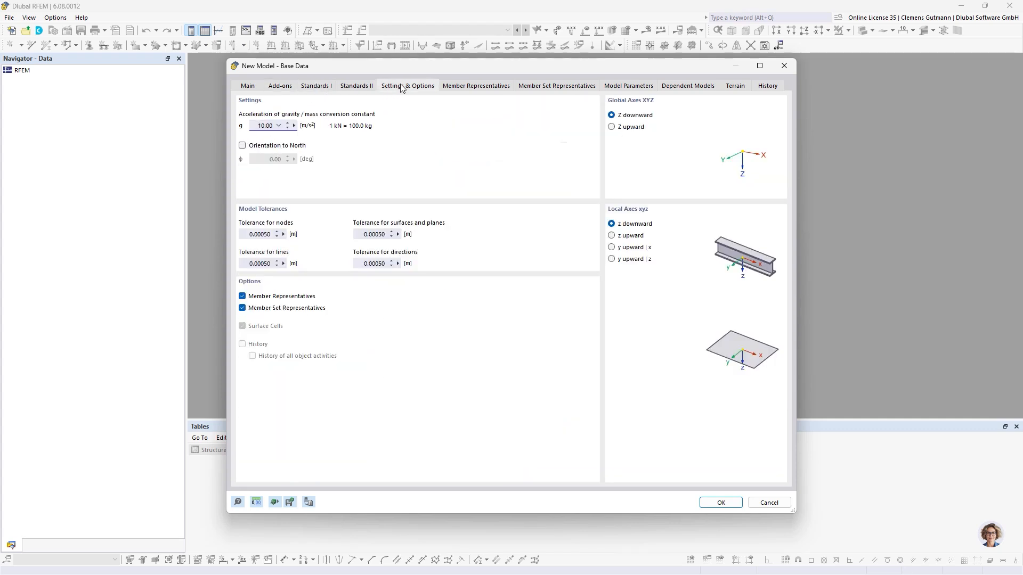
click(612, 127)
click(262, 147)
Step: Set the project location by picking a point on the map at the eastern edge of Heselwangen in Balingen, Germany
click(623, 87)
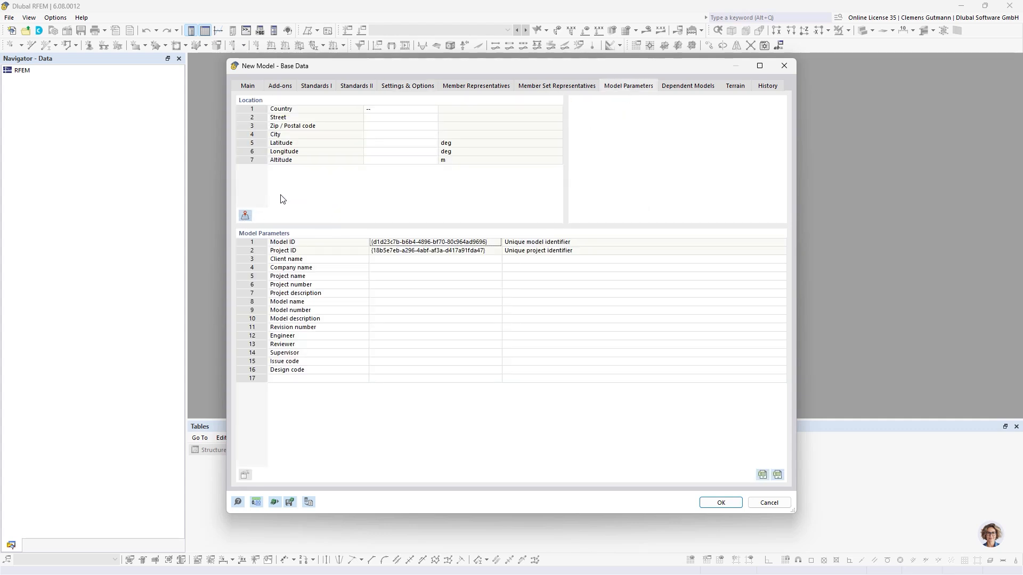
click(245, 216)
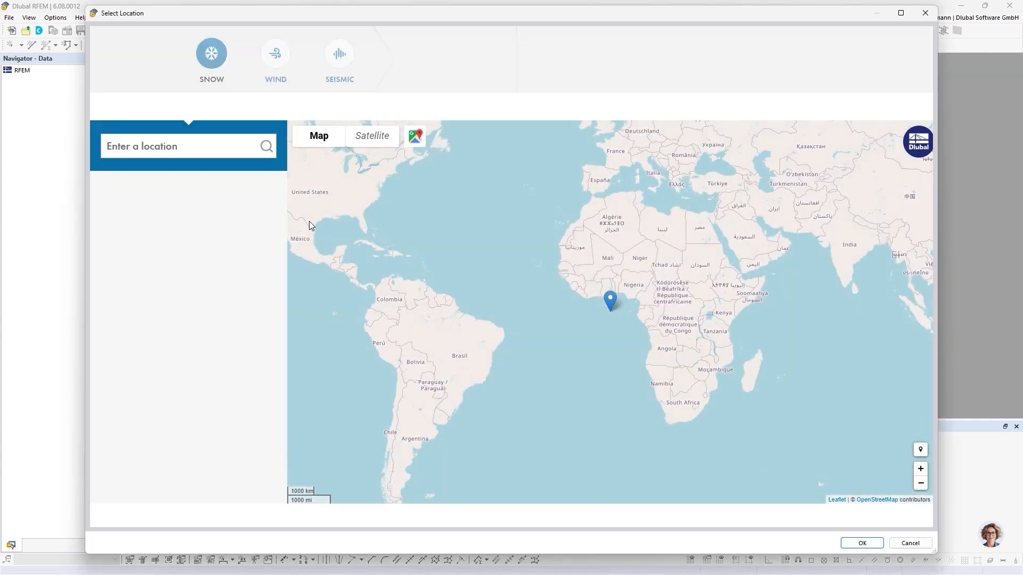
drag(626, 204, 569, 311)
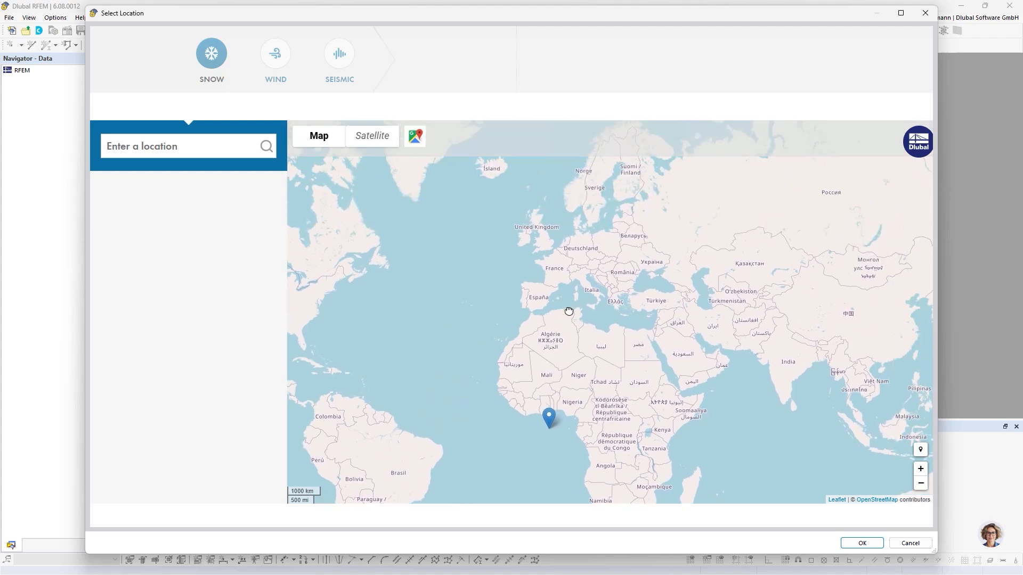
scroll(589, 250, up, 3)
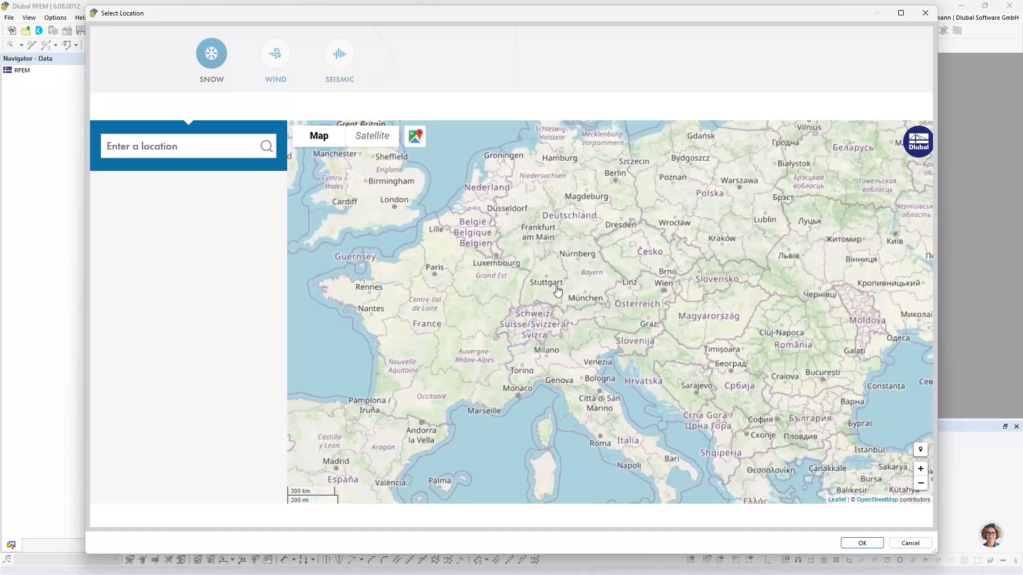
scroll(557, 290, up, 3)
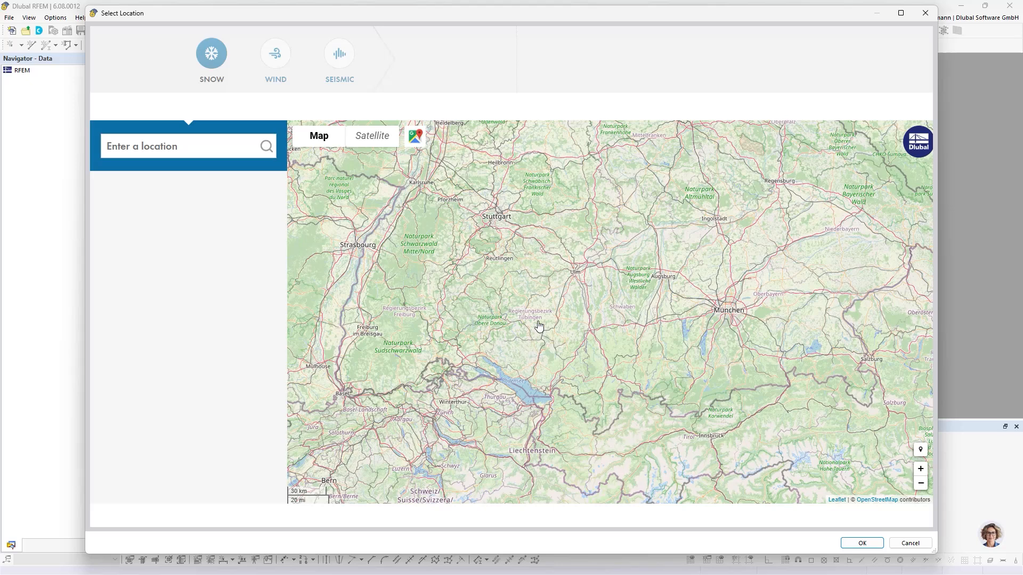
scroll(535, 333, up, 1)
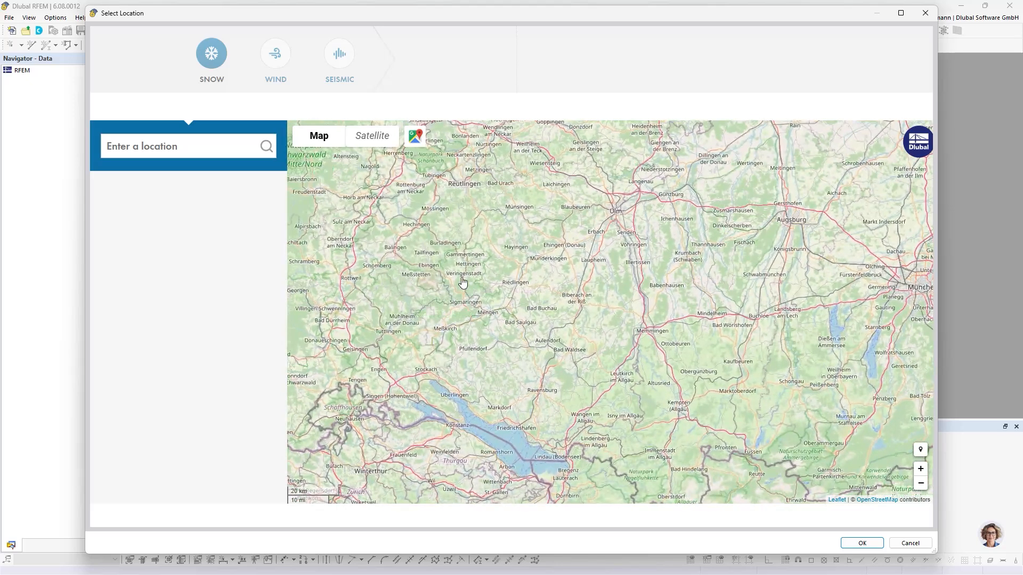
scroll(475, 327, up, 1)
drag(504, 292, 499, 312)
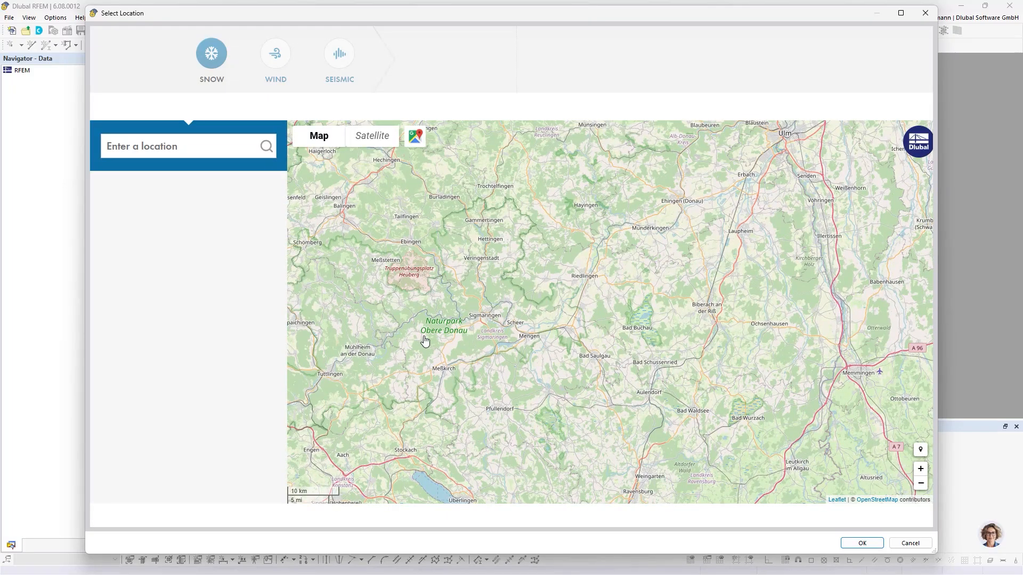
drag(425, 342, 602, 339)
scroll(633, 326, up, 2)
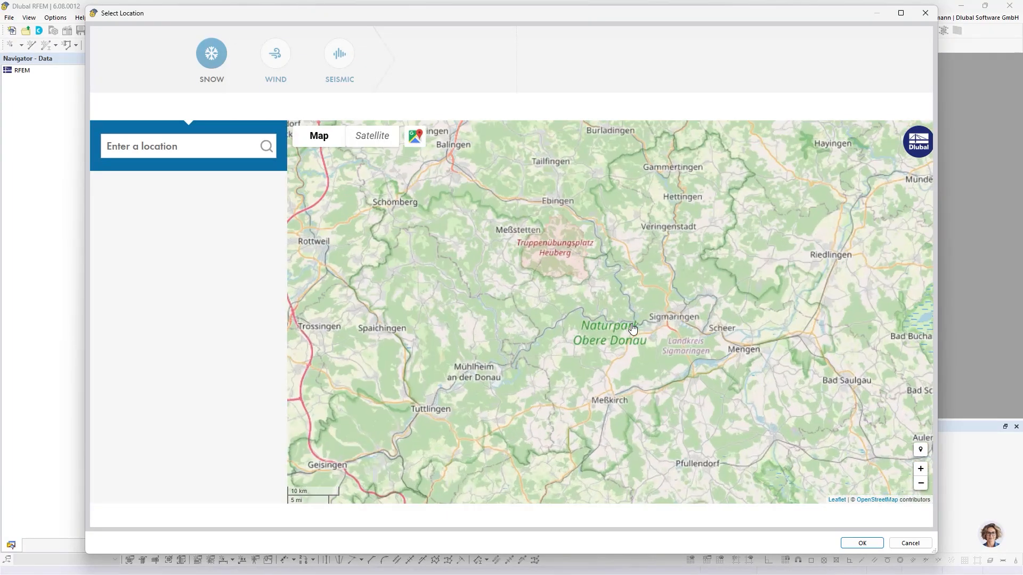
drag(657, 272, 768, 434)
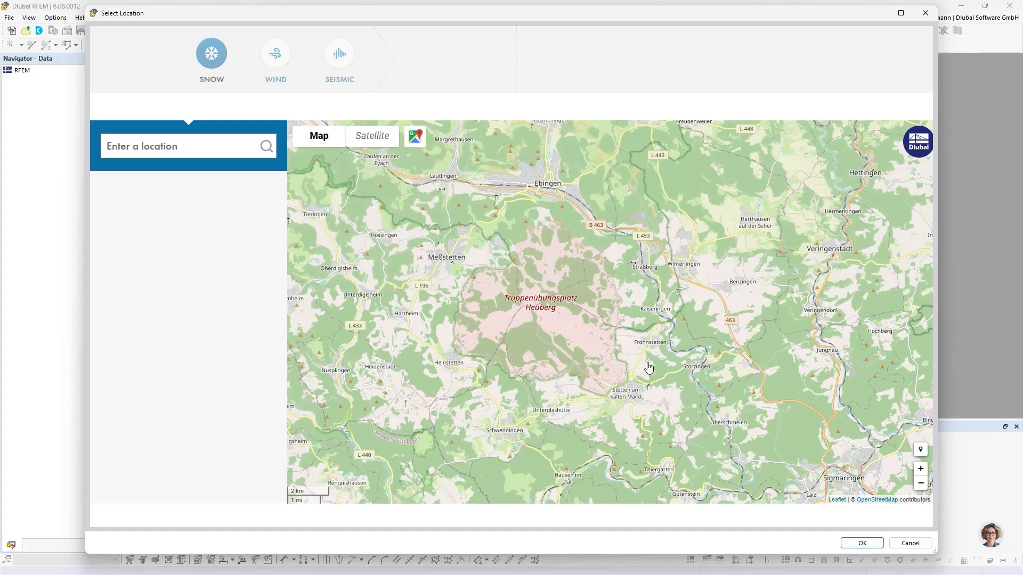
scroll(618, 368, down, 1)
drag(456, 357, 532, 391)
scroll(570, 264, up, 1)
scroll(553, 273, up, 1)
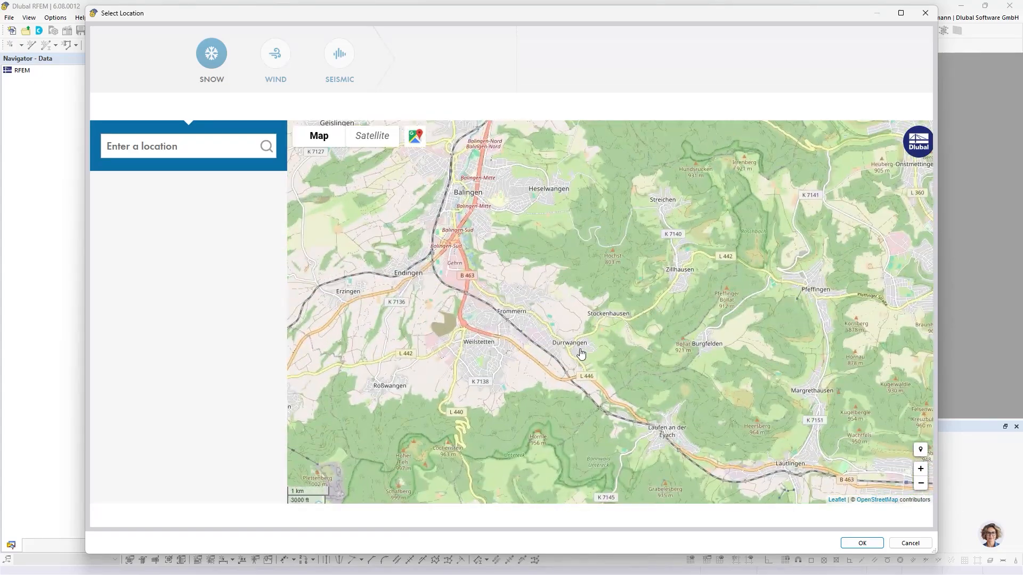
scroll(581, 346, up, 1)
drag(561, 216, 587, 477)
scroll(566, 346, up, 3)
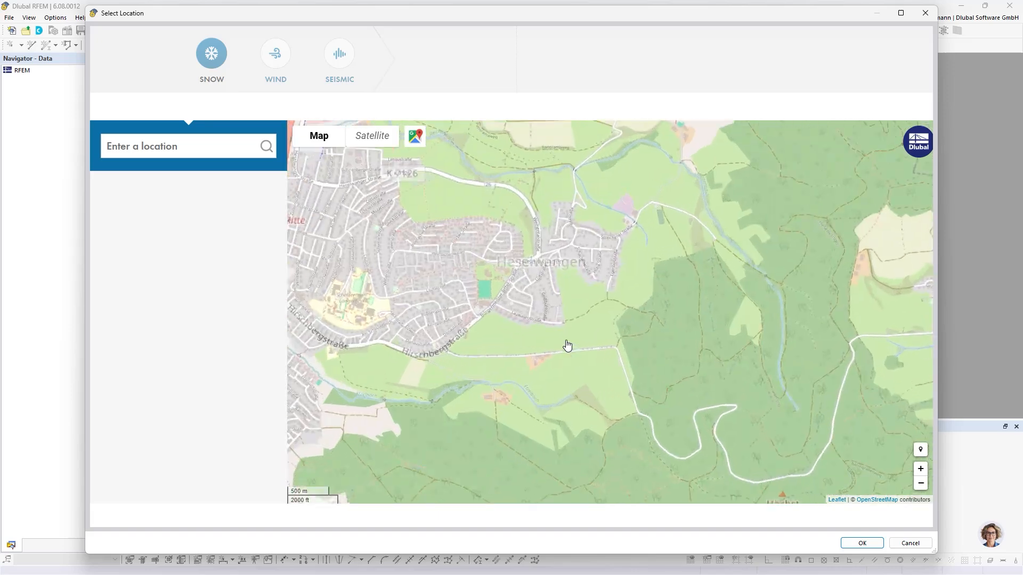
scroll(561, 324, up, 1)
click(561, 321)
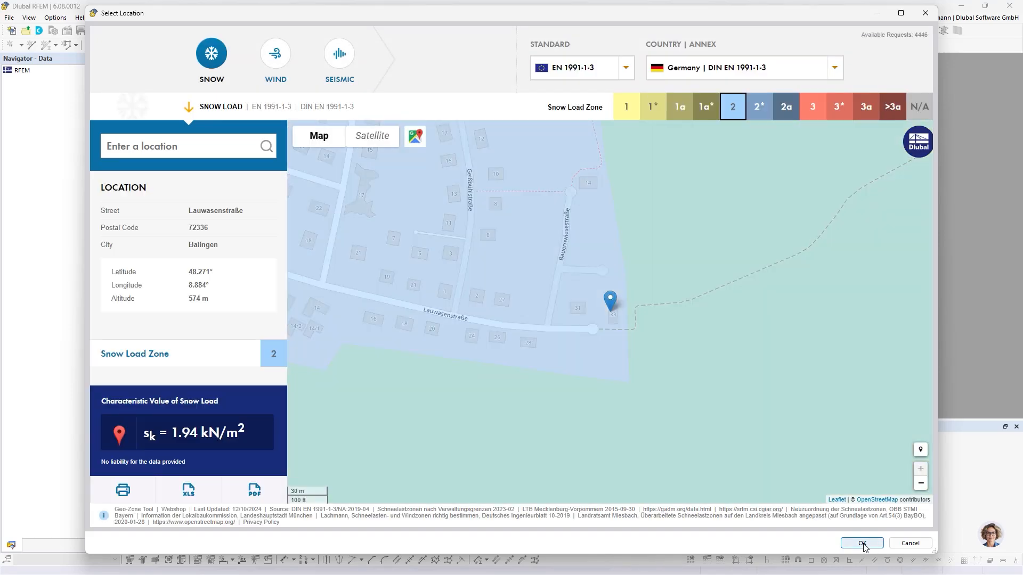
click(862, 543)
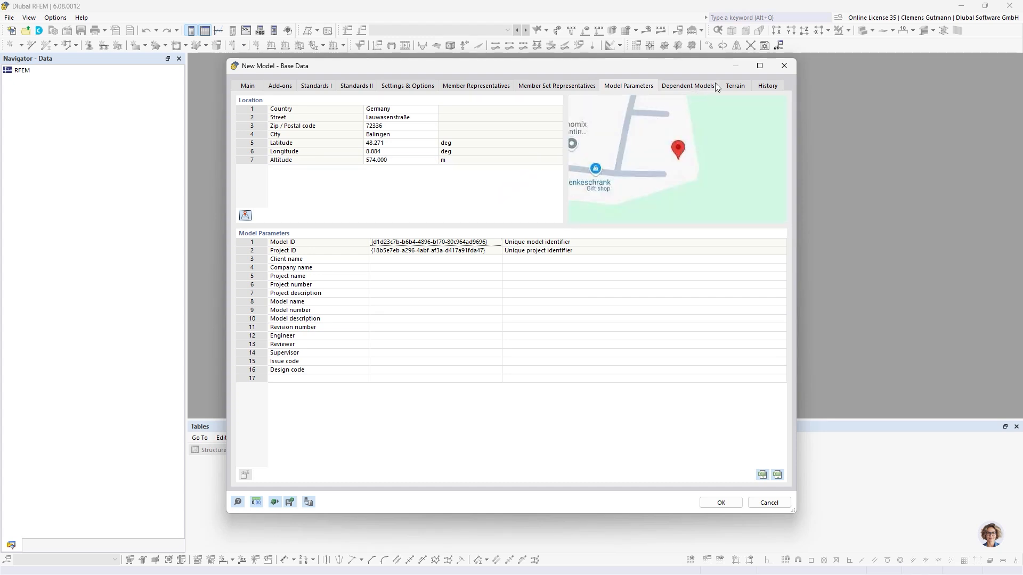
Step: Define the terrain as a Horizontal Plane and create the model with the configured base data
click(736, 86)
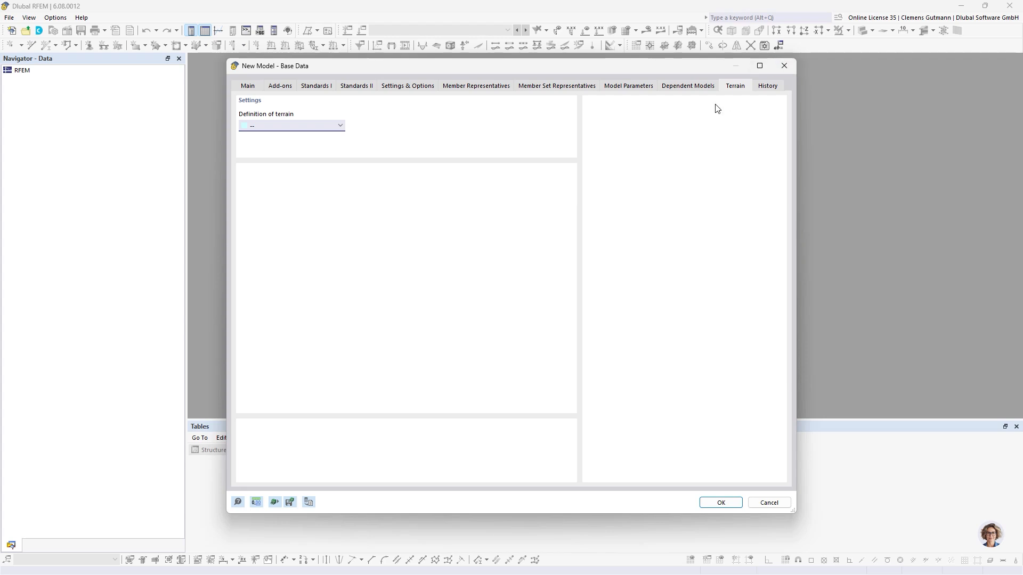
click(308, 128)
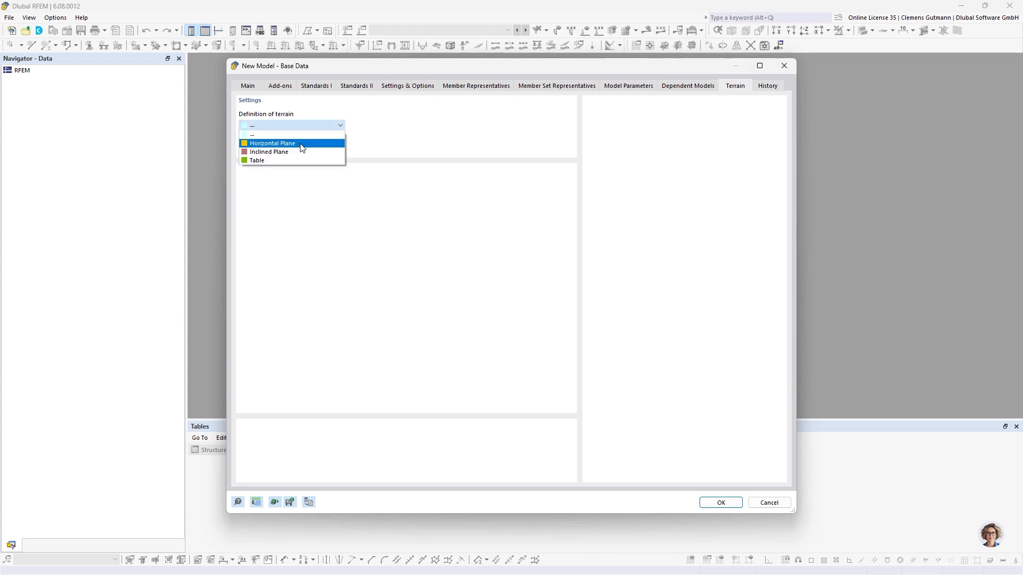
click(302, 144)
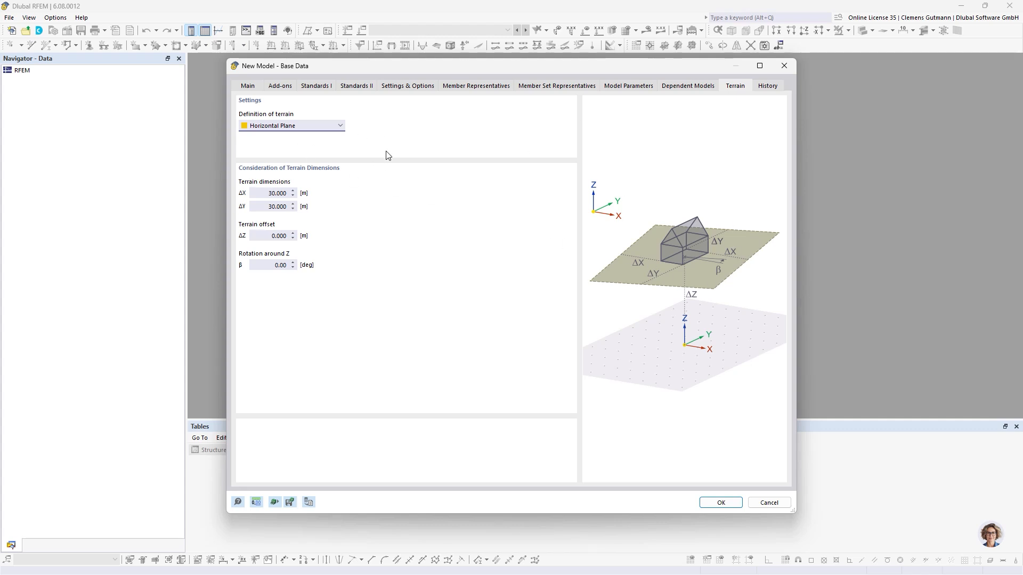
click(724, 505)
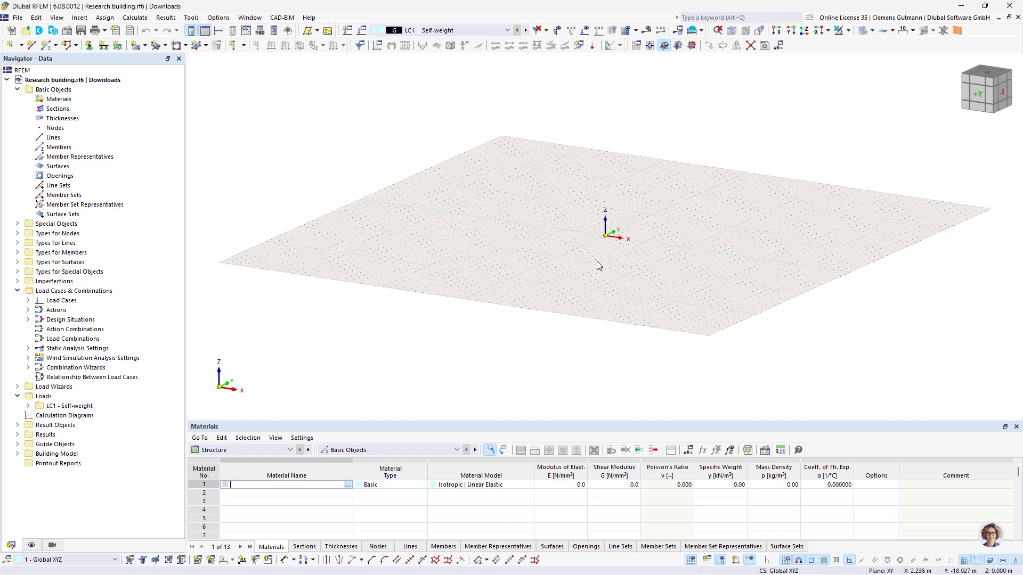
Step: Create a new background layer and load the drawing file Research building.dxf into it
middle_drag(518, 242, 429, 290)
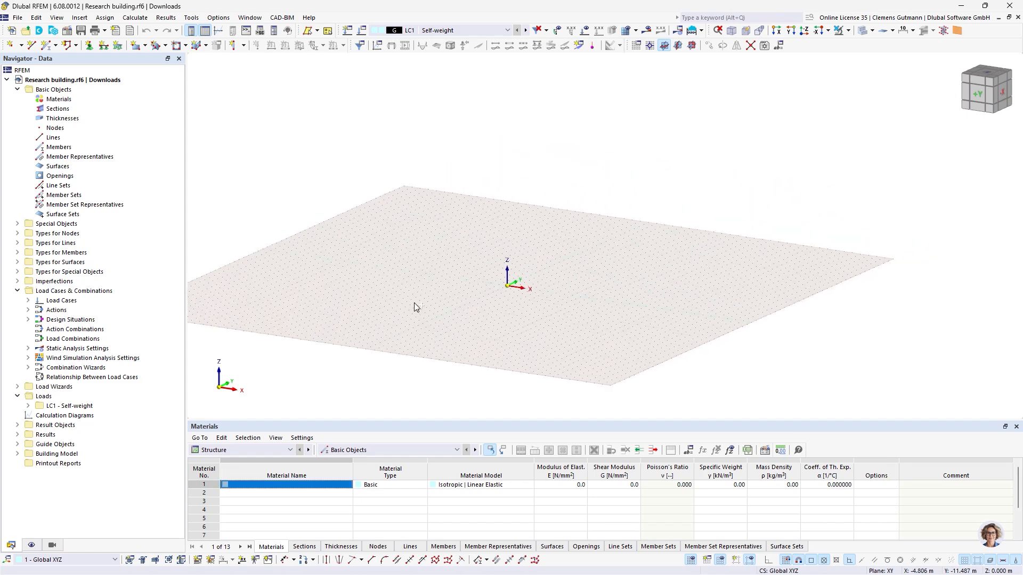
click(17, 444)
scroll(21, 453, down, 2)
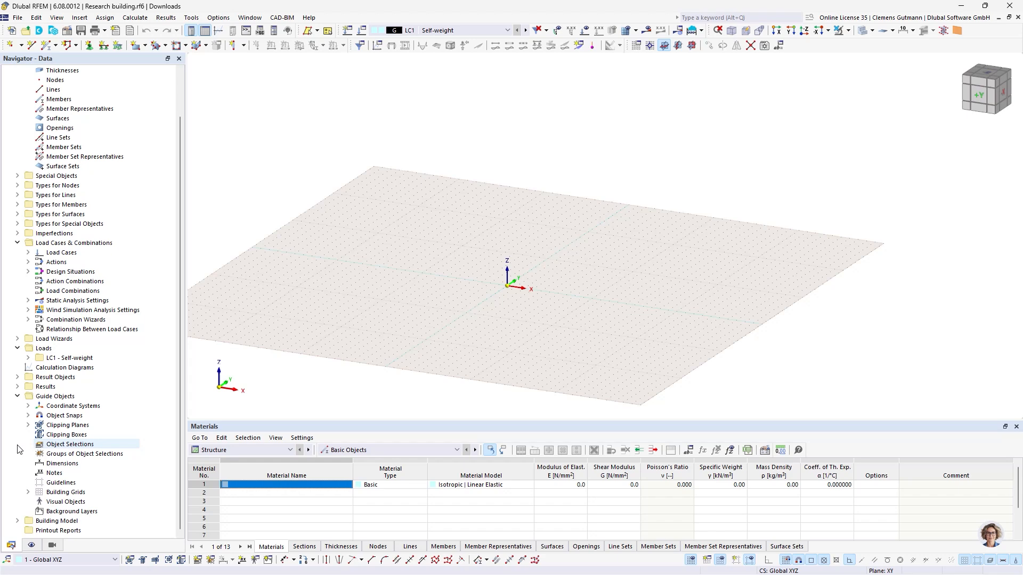
right_click(74, 513)
click(138, 404)
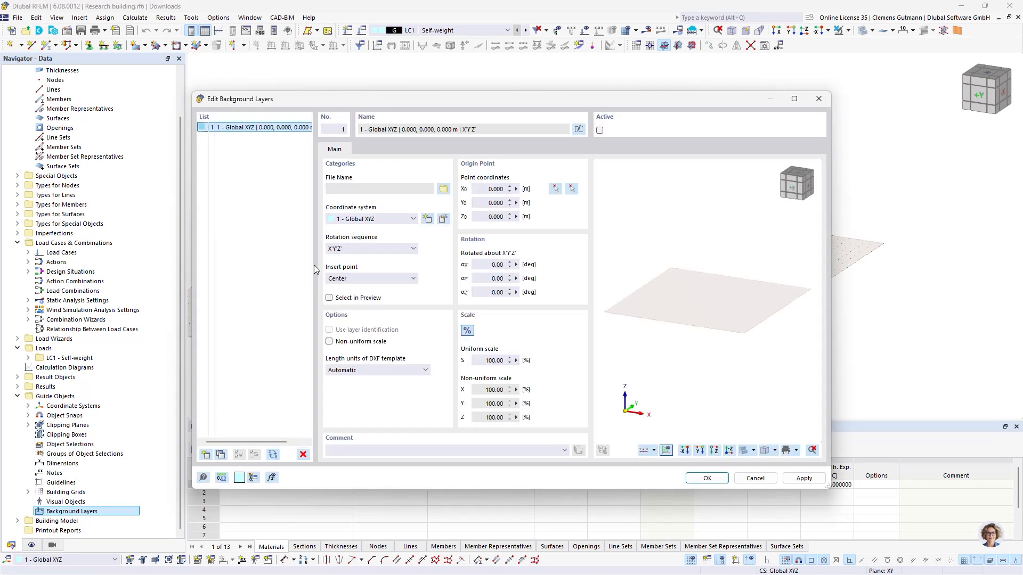
click(443, 189)
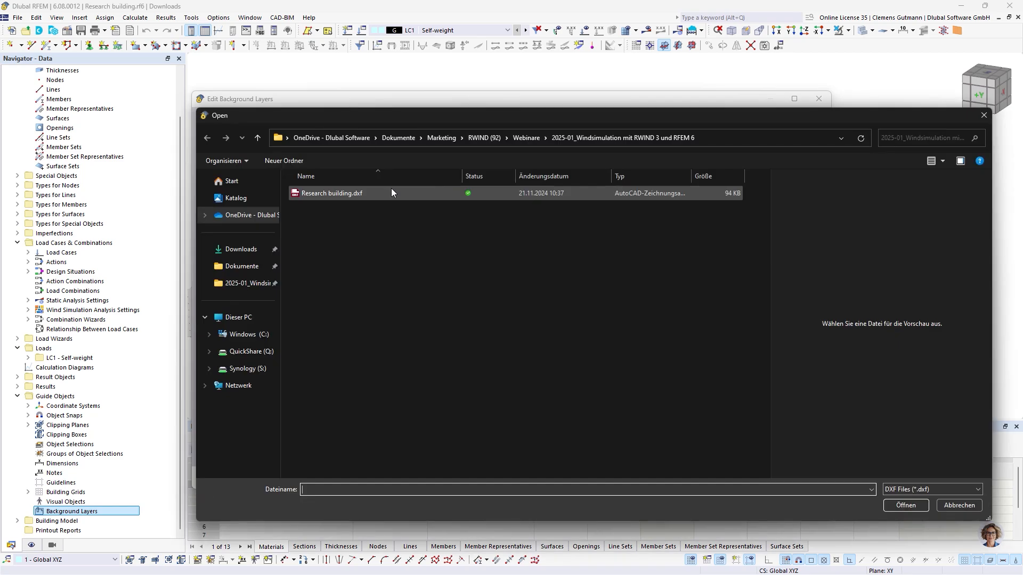
click(366, 193)
click(897, 504)
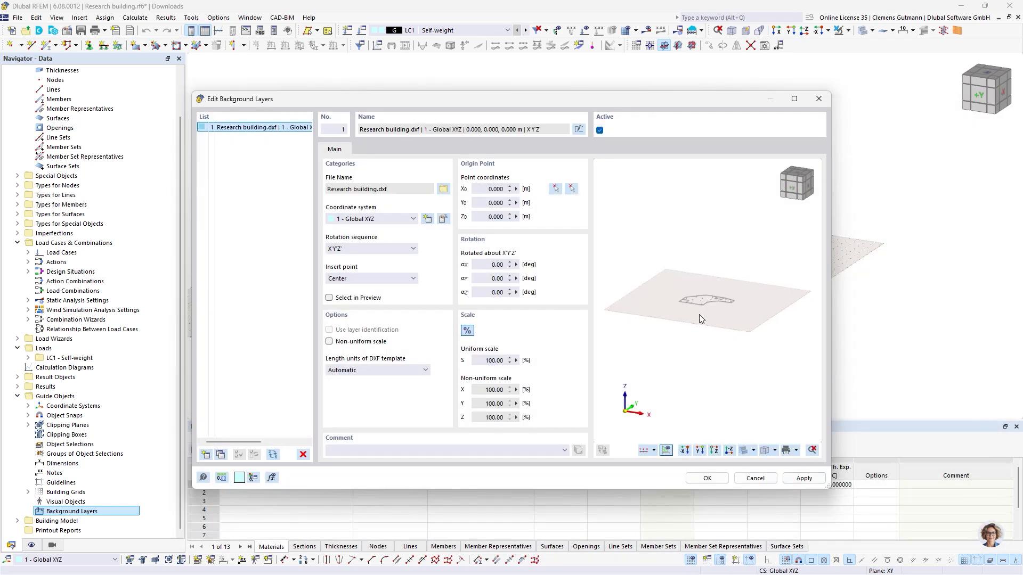
Step: Assign the floor plan's lower-left corner as the background layer's origin node and apply the layer to the model
scroll(699, 314, up, 5)
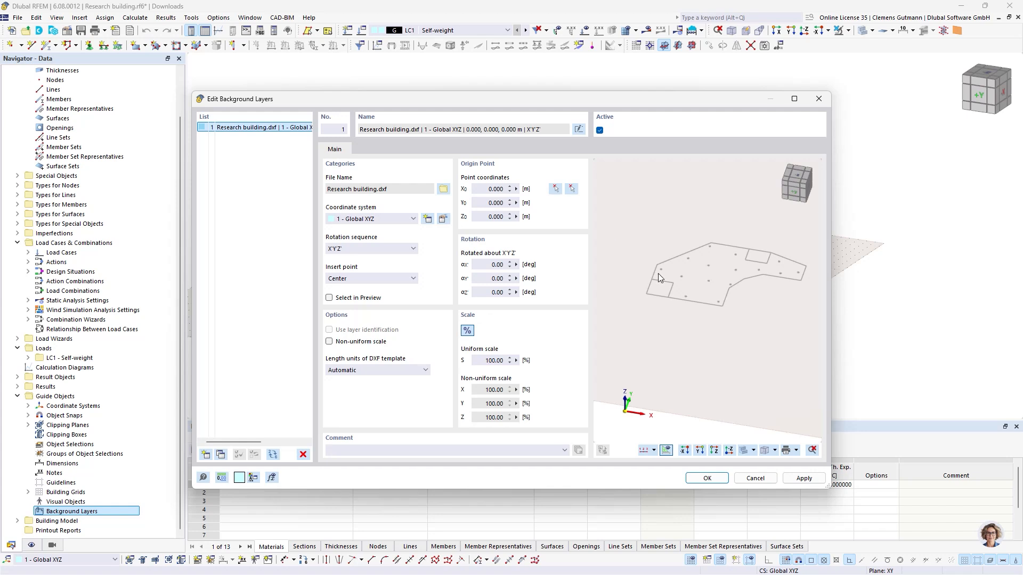
scroll(658, 278, up, 3)
ctrl+middle_drag(664, 309, 663, 368)
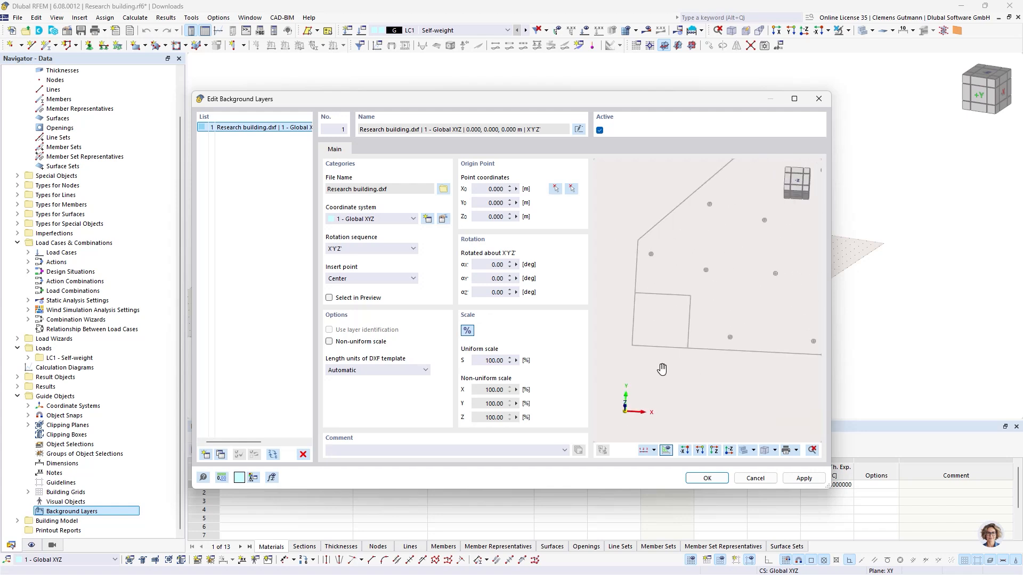
click(571, 189)
scroll(631, 346, up, 2)
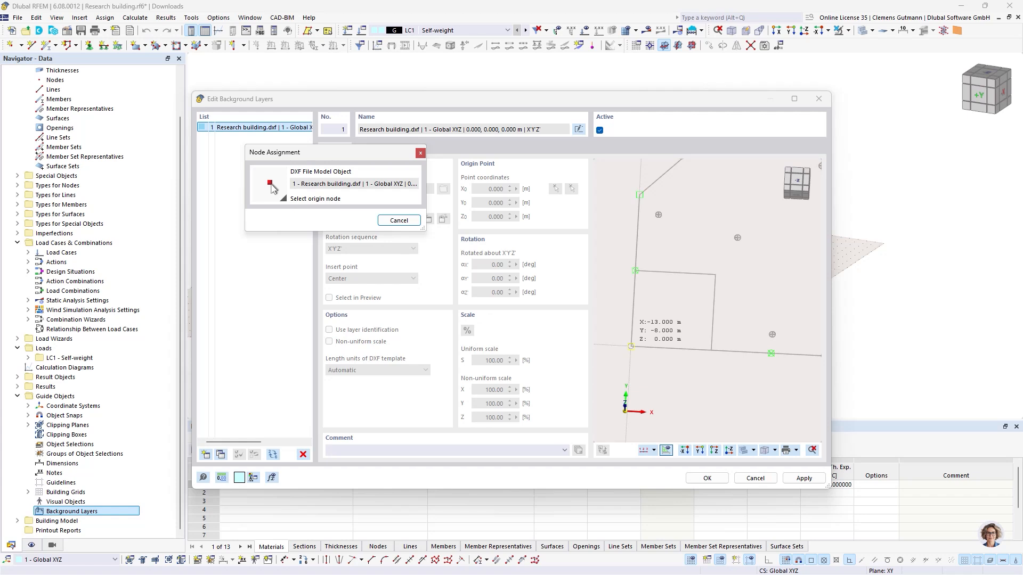
click(630, 347)
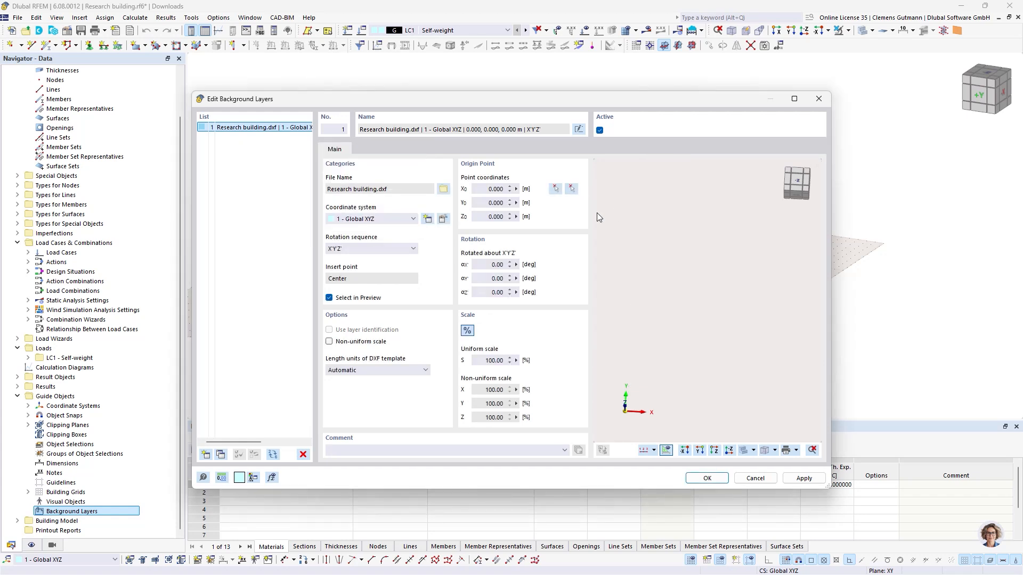
scroll(731, 280, up, 2)
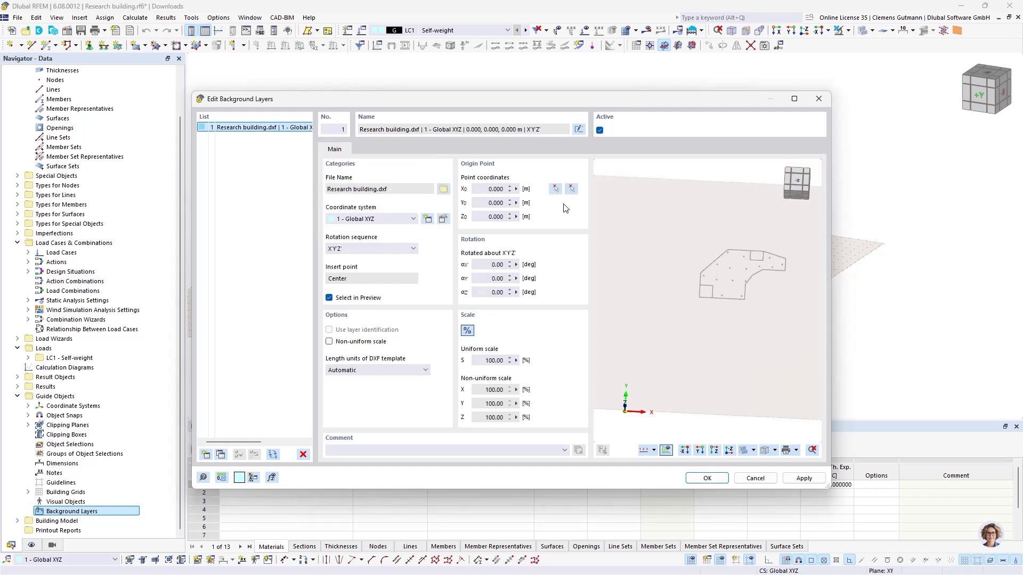
click(708, 479)
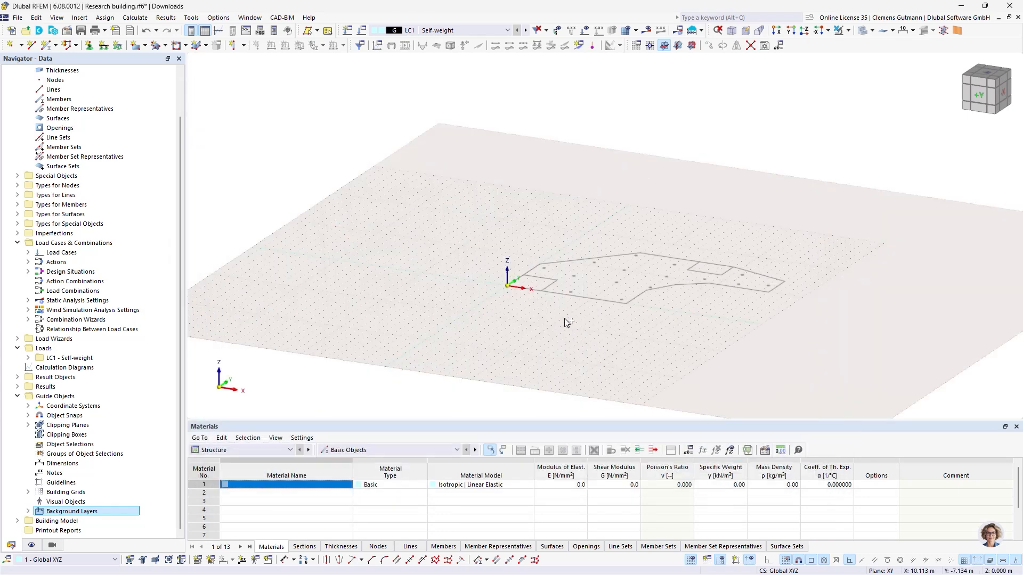
Step: Create a new building story with its top elevation at 0 m and its bottom elevation at -5 m
click(986, 75)
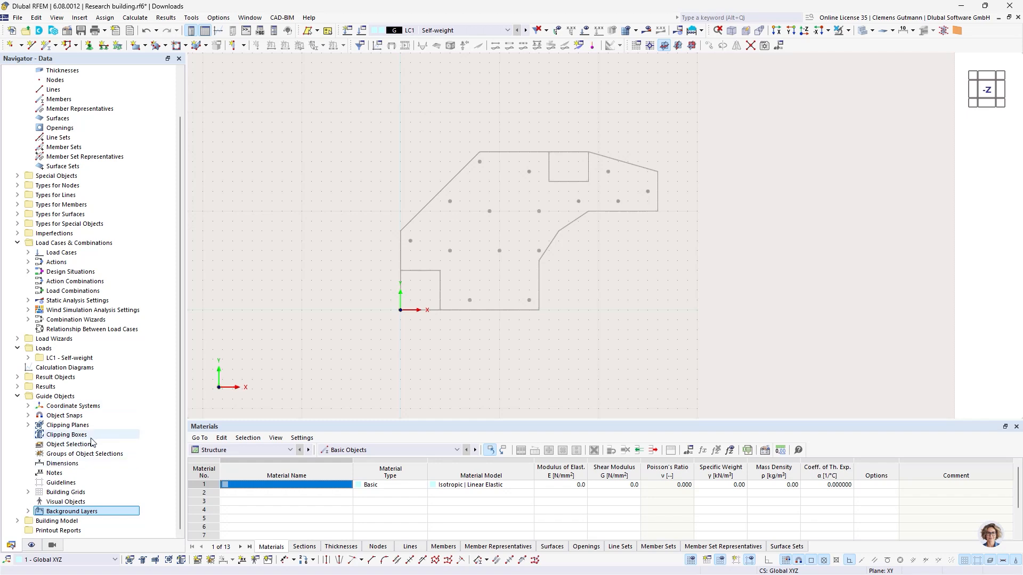
click(18, 521)
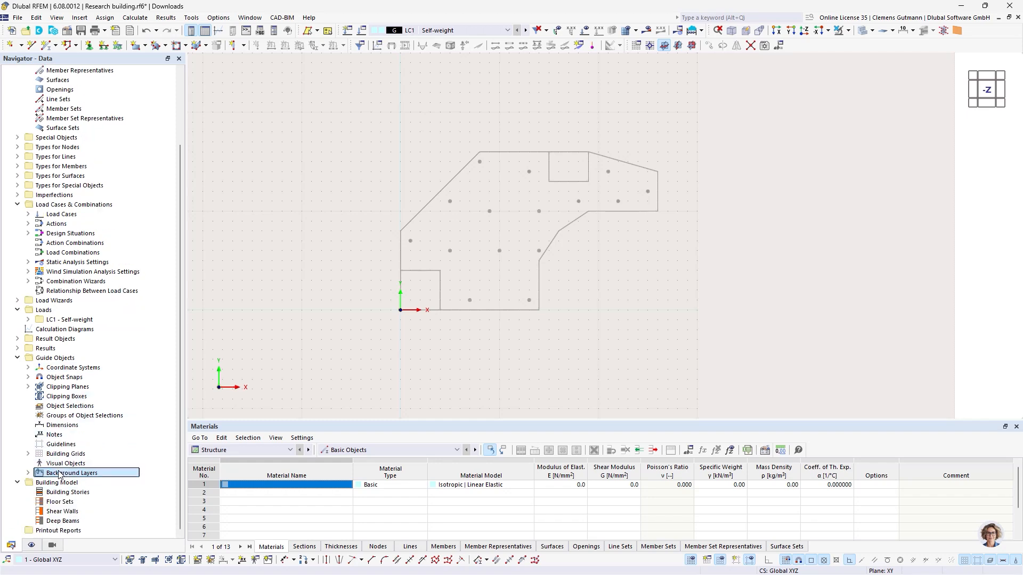
right_click(68, 496)
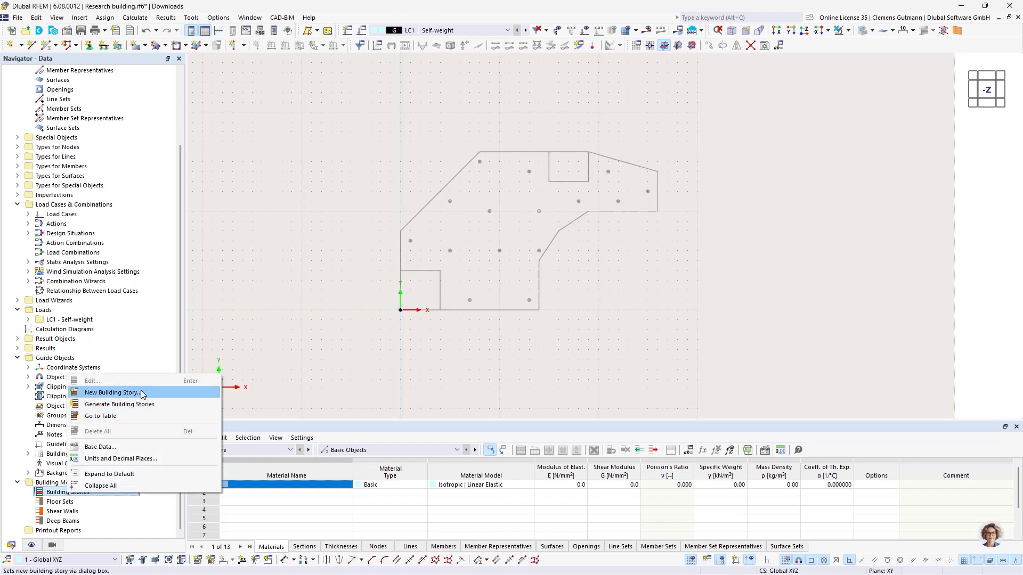
click(111, 392)
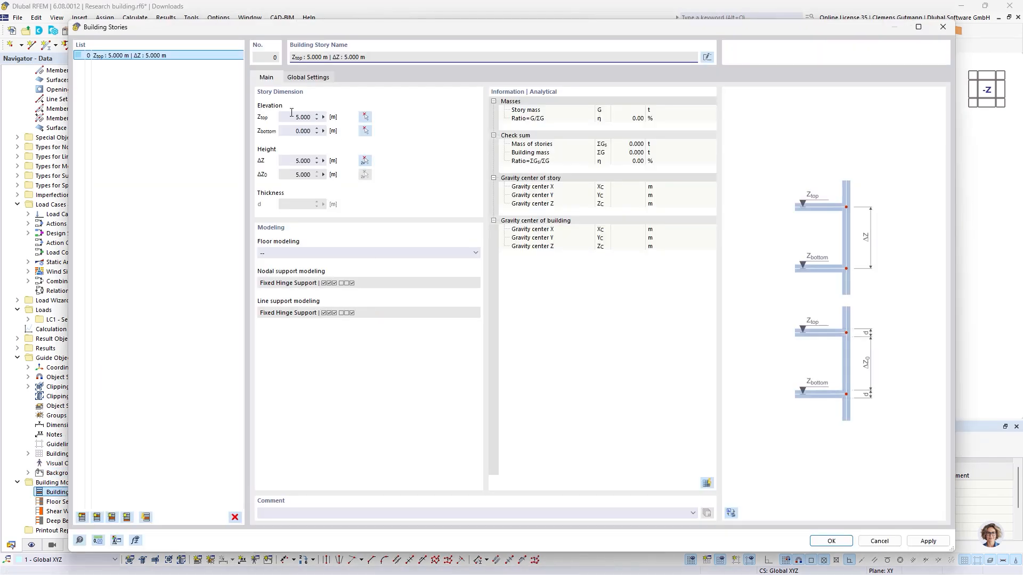
drag(291, 116, 427, 131)
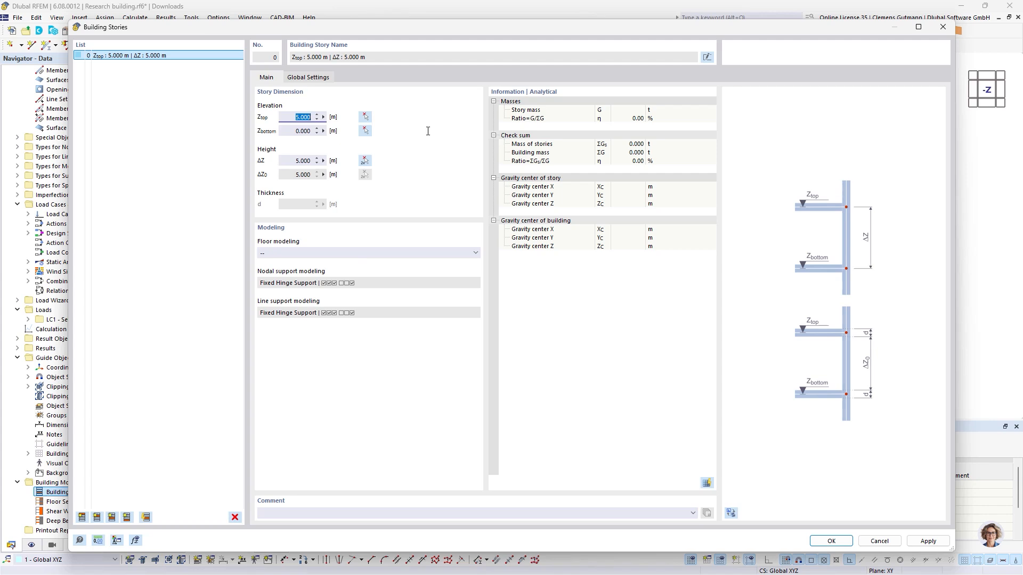
text(0)
key(Tab)
text(-5)
key(Tab)
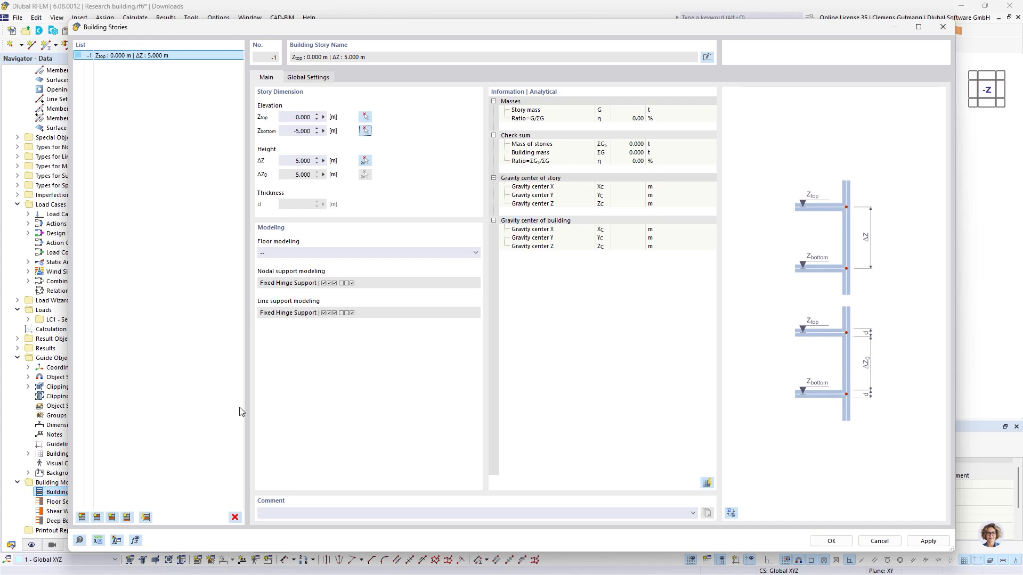
Step: Add a building story above the basement story with its top elevation at 6 m
click(82, 517)
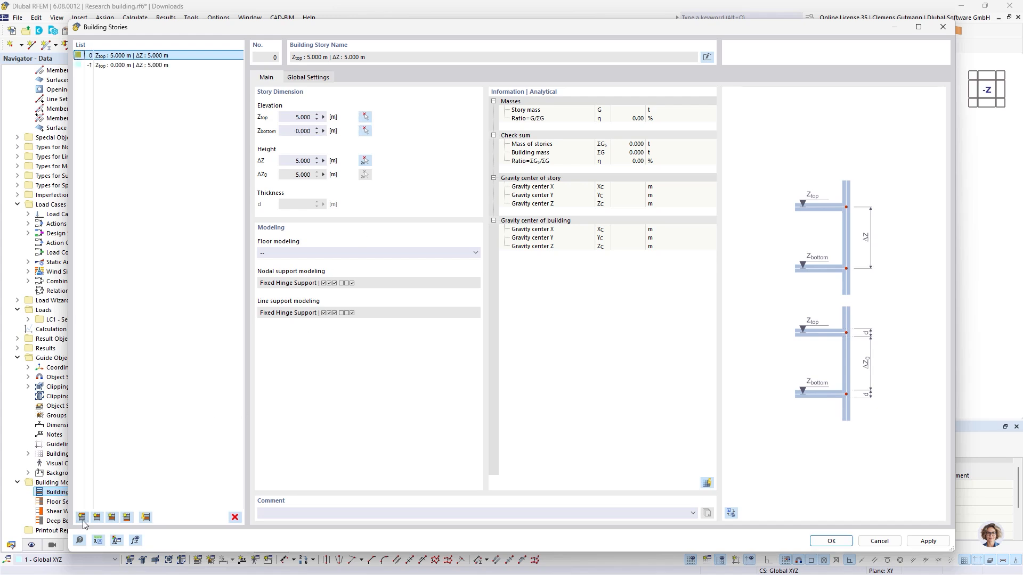
click(283, 118)
text(6)
key(Tab)
Step: Add three more building stories on top, each 4 m high, and accept the story definitions
click(81, 517)
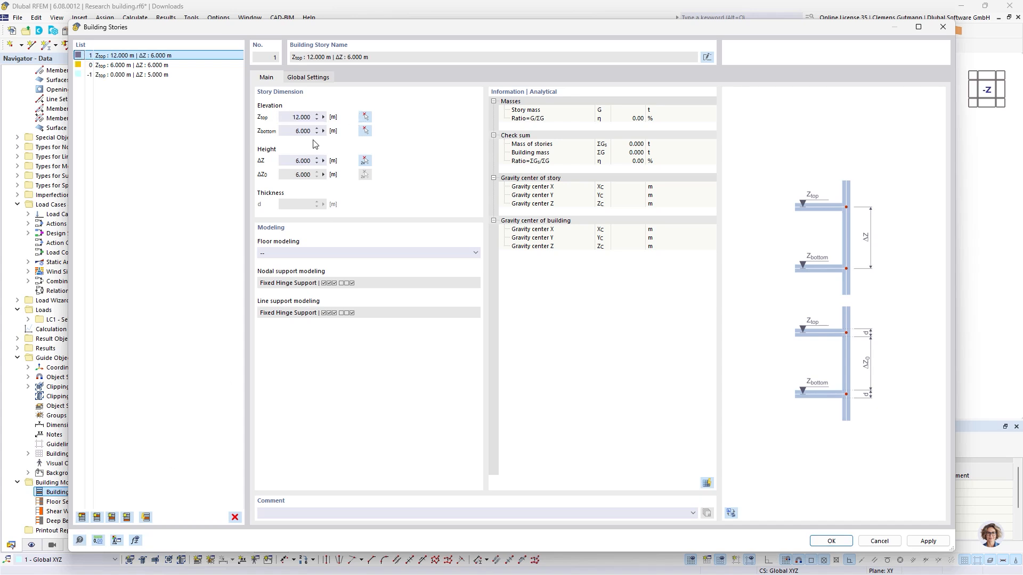
click(292, 160)
text(4)
key(Tab)
click(83, 518)
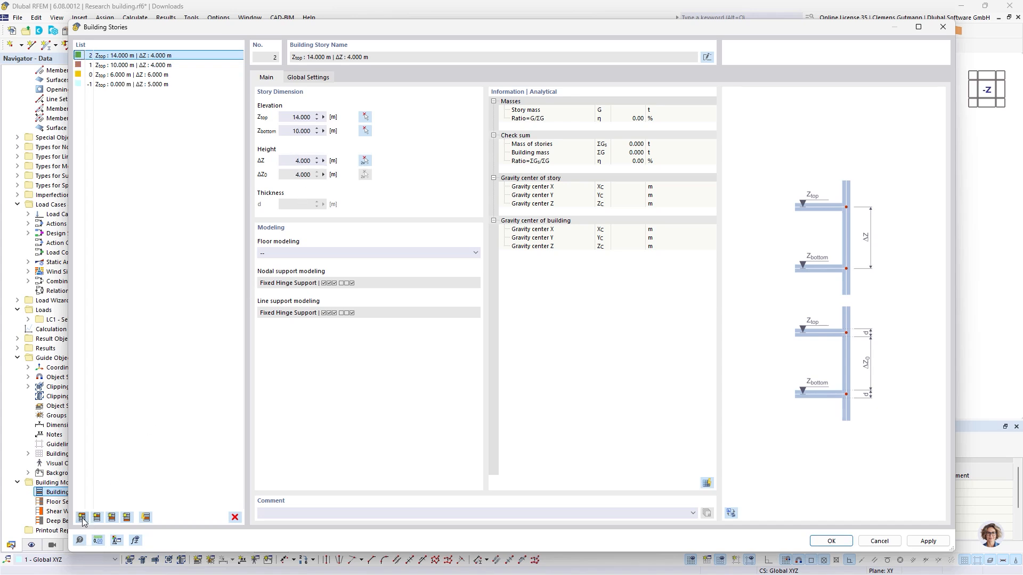
click(83, 518)
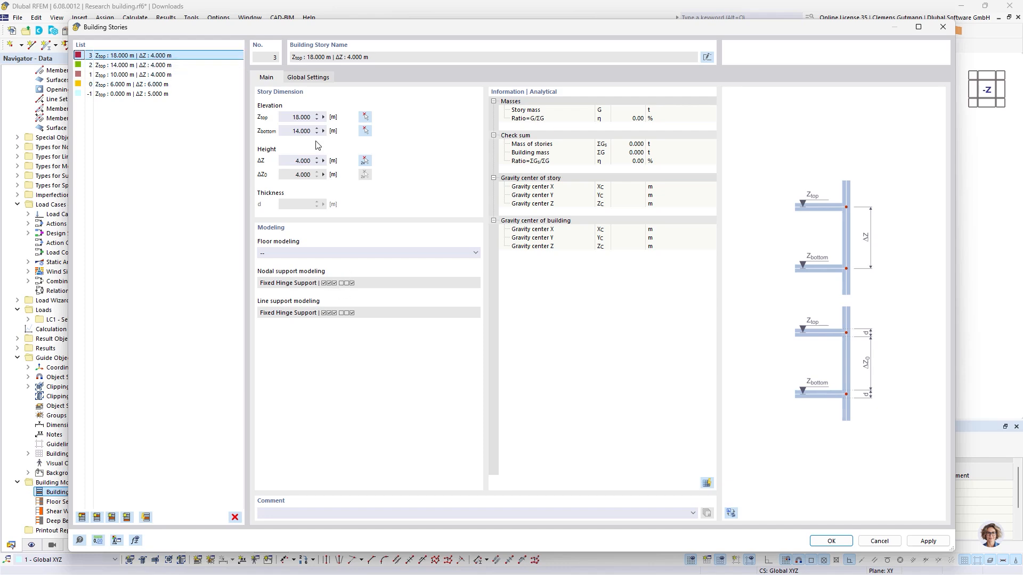
click(830, 541)
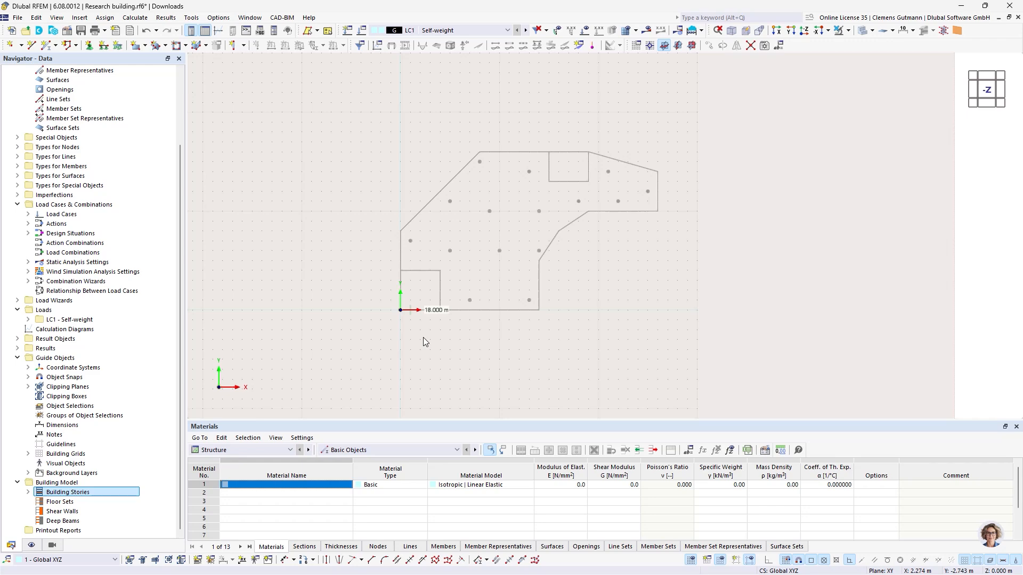
Step: Create a new concrete material C25/30 | EN 1992-1-1:2004/A1:2014 with the isotropic linear elastic model
scroll(73, 142, up, 3)
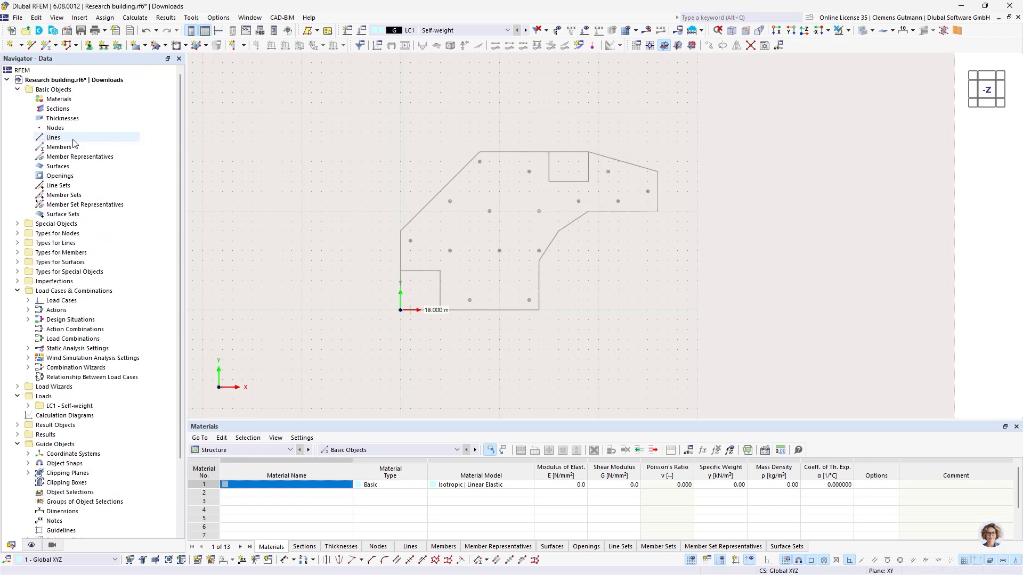
right_click(60, 99)
click(104, 119)
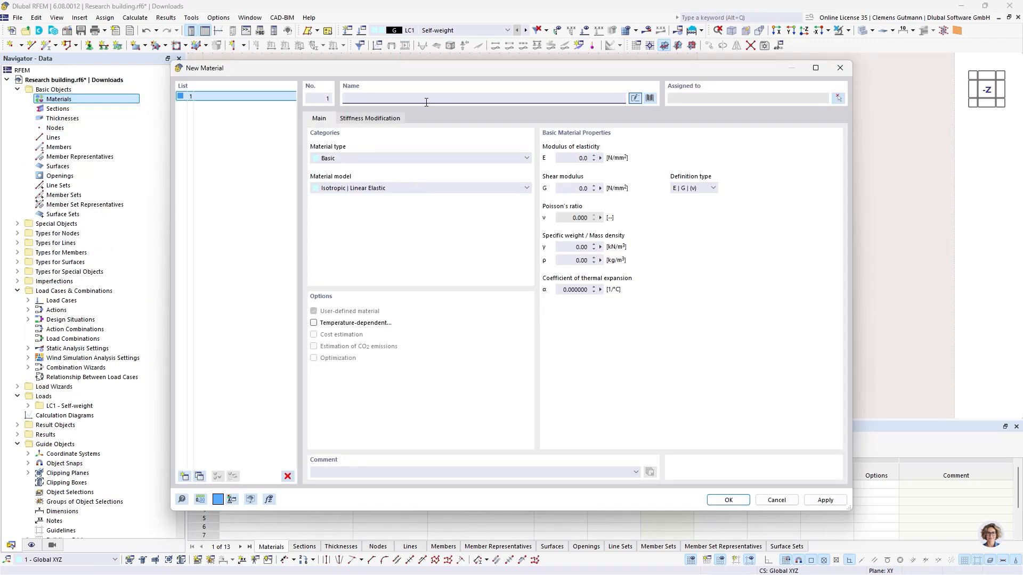
text(C)
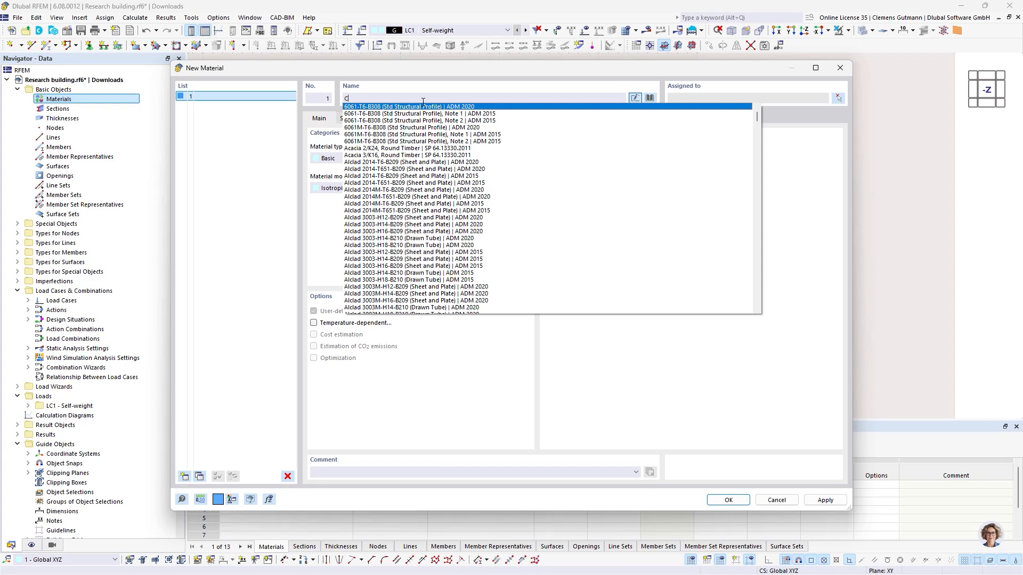
text(25)
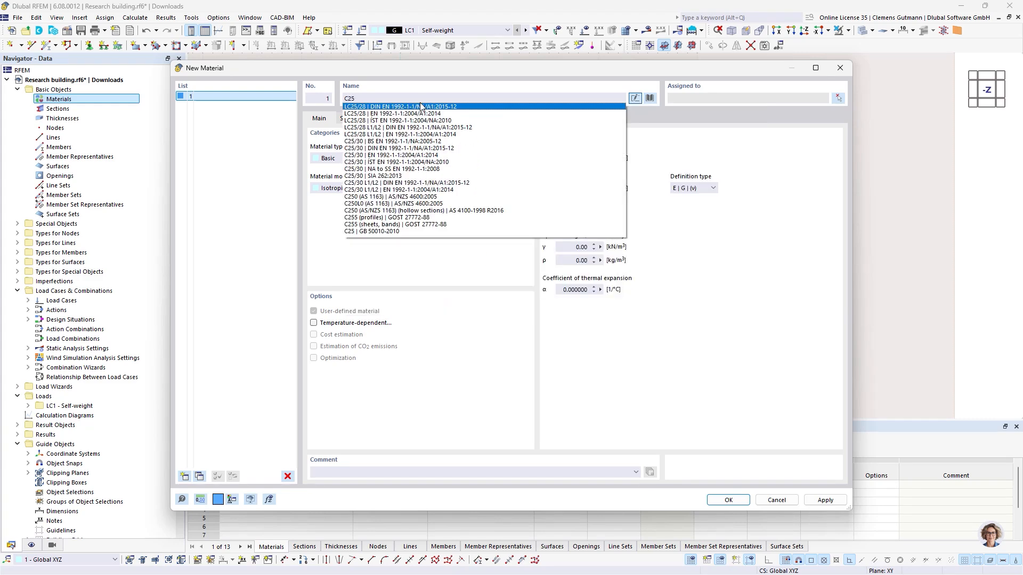
click(377, 155)
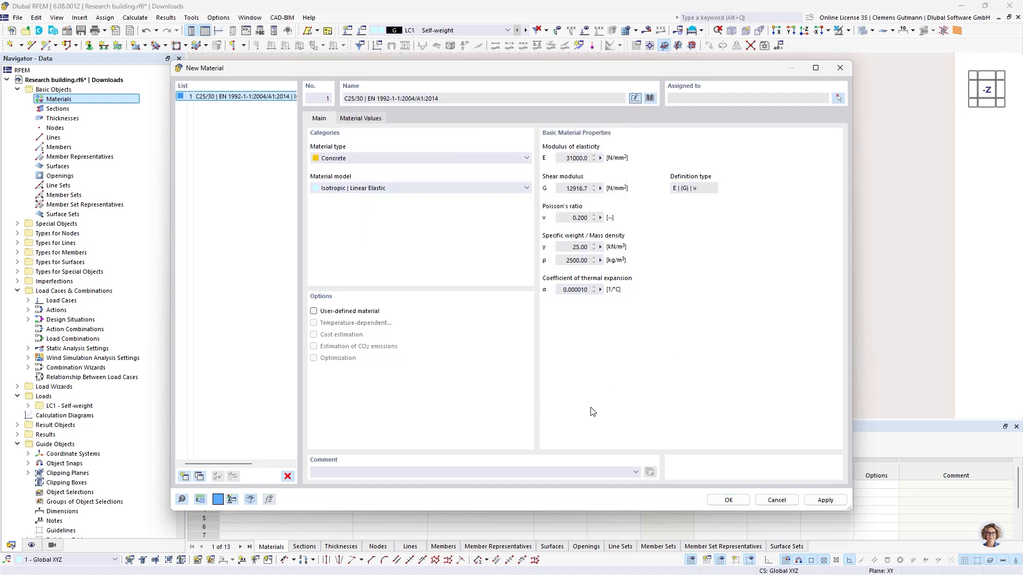
click(729, 500)
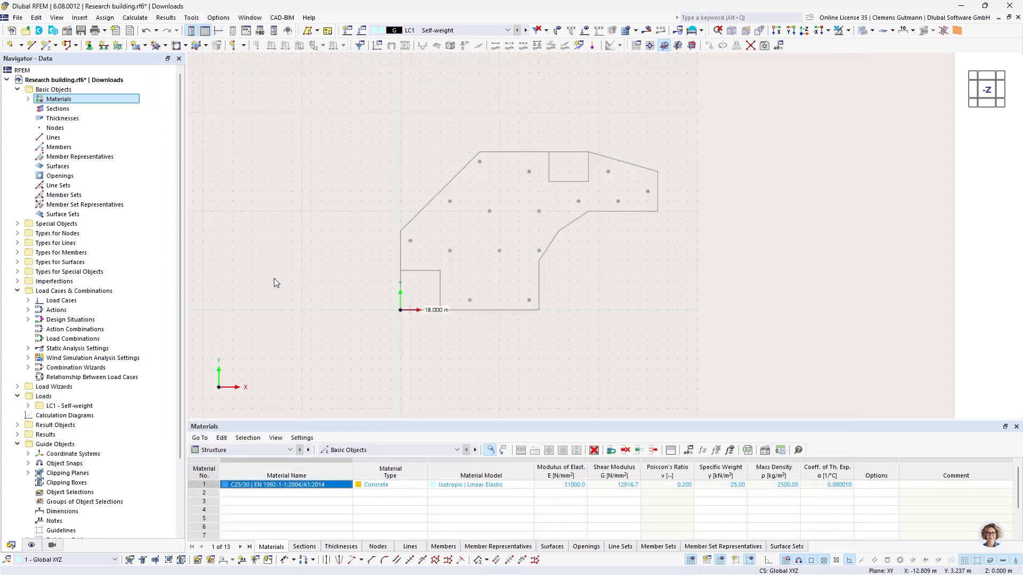
Step: Create a new massive circular section in C25/30 with a diameter of 300 mm
right_click(62, 109)
click(82, 127)
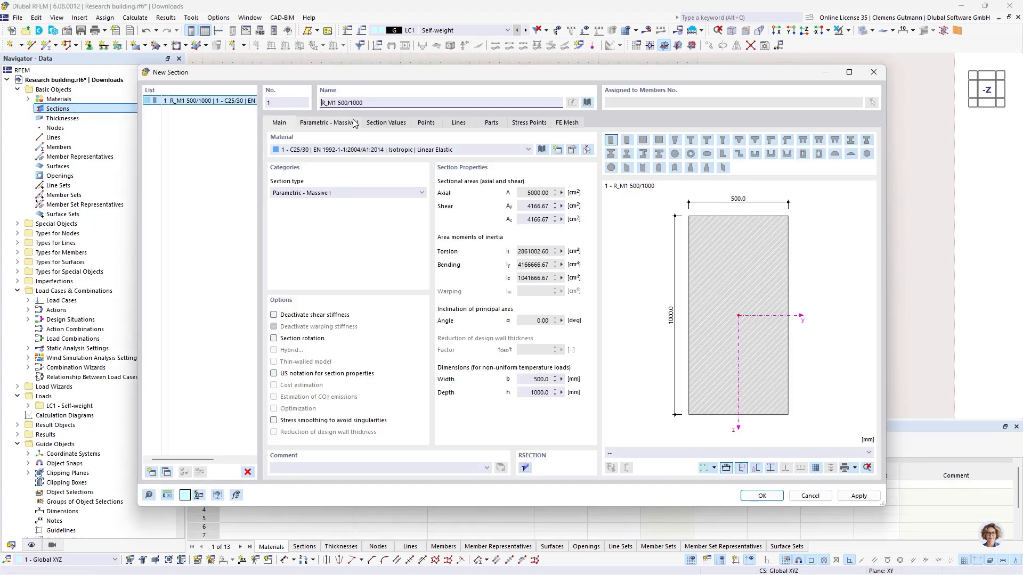
click(675, 154)
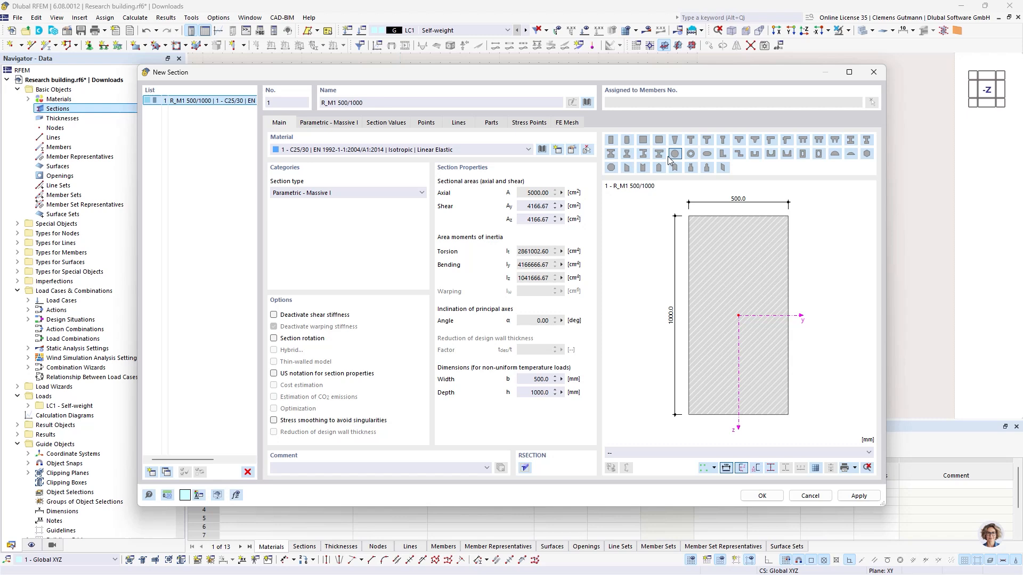
click(349, 124)
text(300.0)
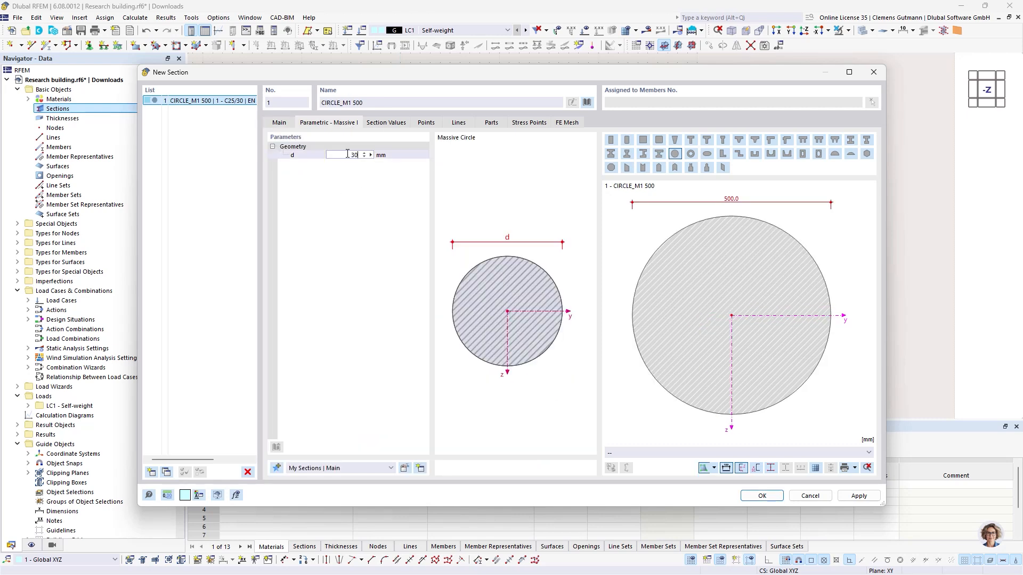
click(760, 496)
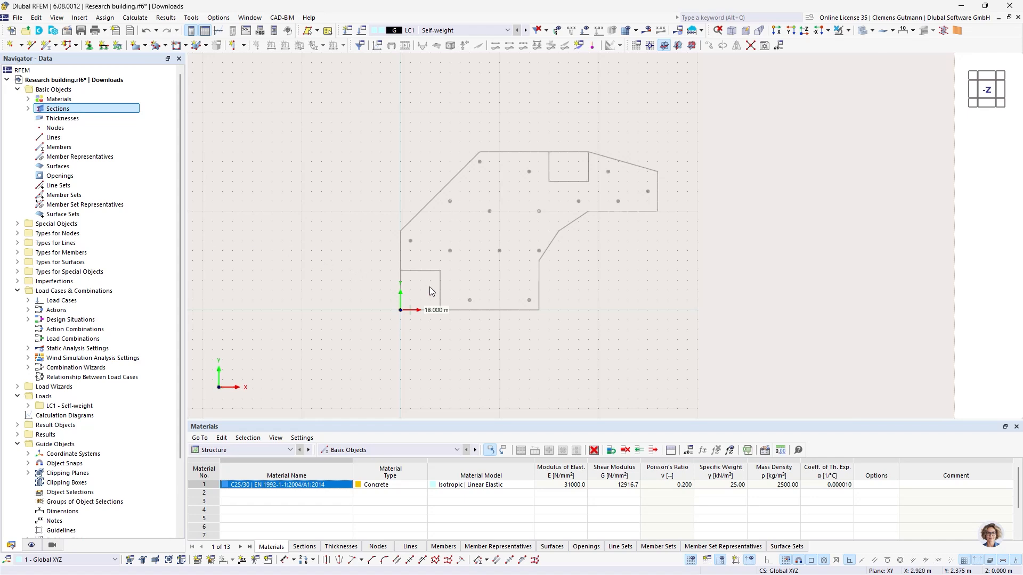
Step: Create a uniform thickness of 24 mm using the C25/30 concrete
right_click(64, 118)
click(105, 138)
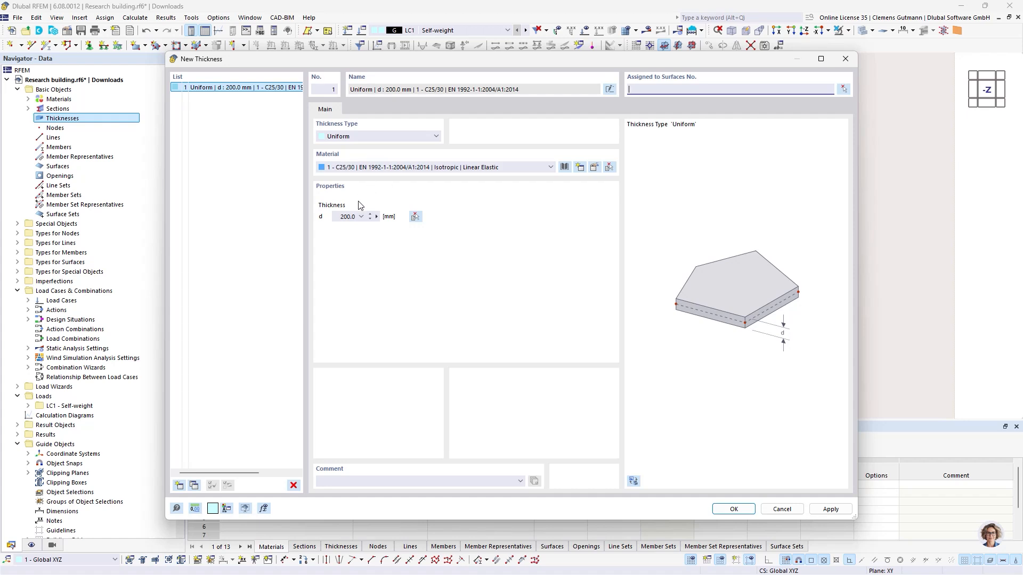
click(342, 217)
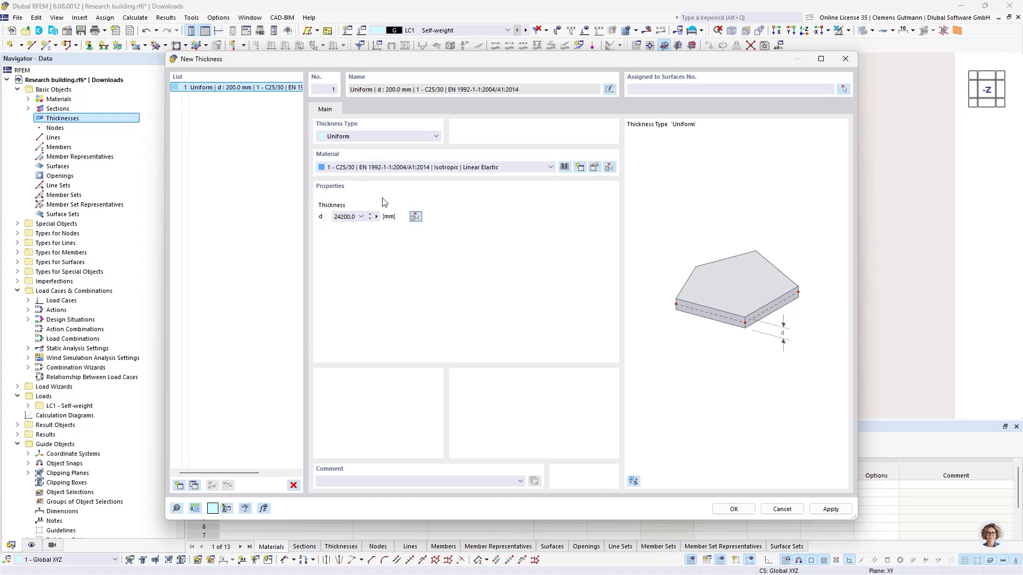
double_click(337, 216)
text(24)
key(Tab)
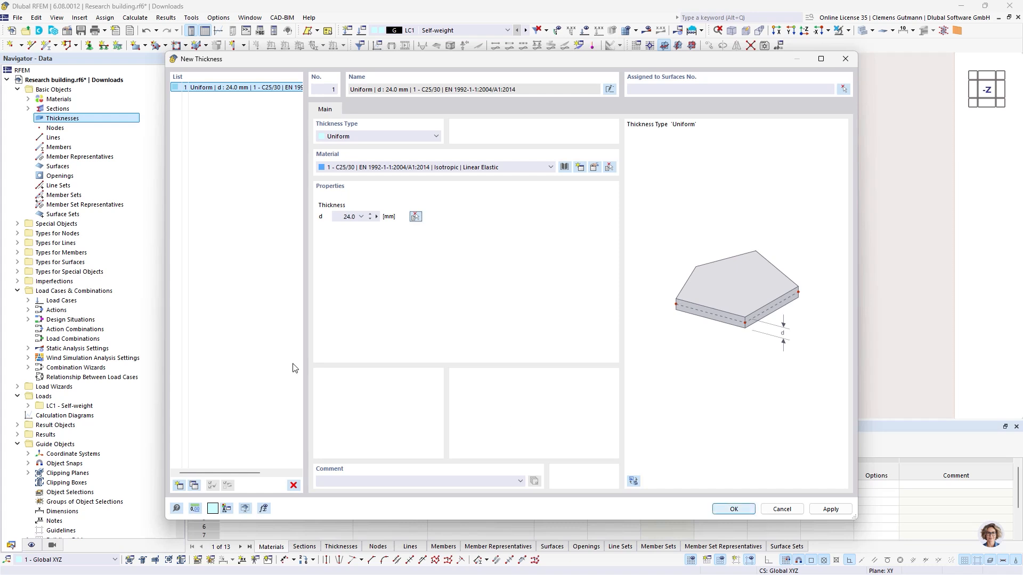
Step: Add a second uniform C25/30 thickness of 350 mm and accept both thicknesses
click(183, 487)
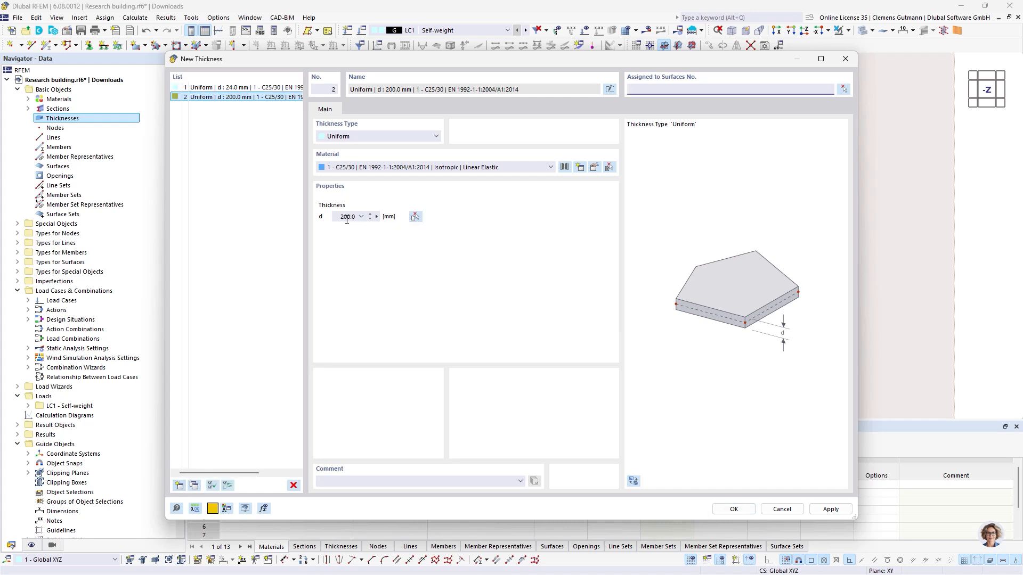
drag(340, 219, 362, 223)
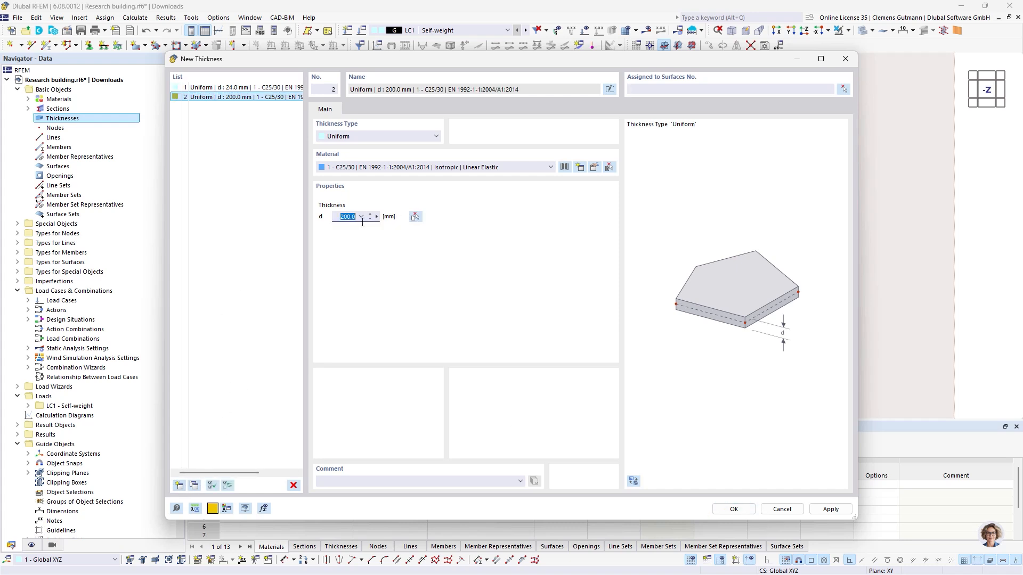
text(350)
key(Tab)
click(725, 514)
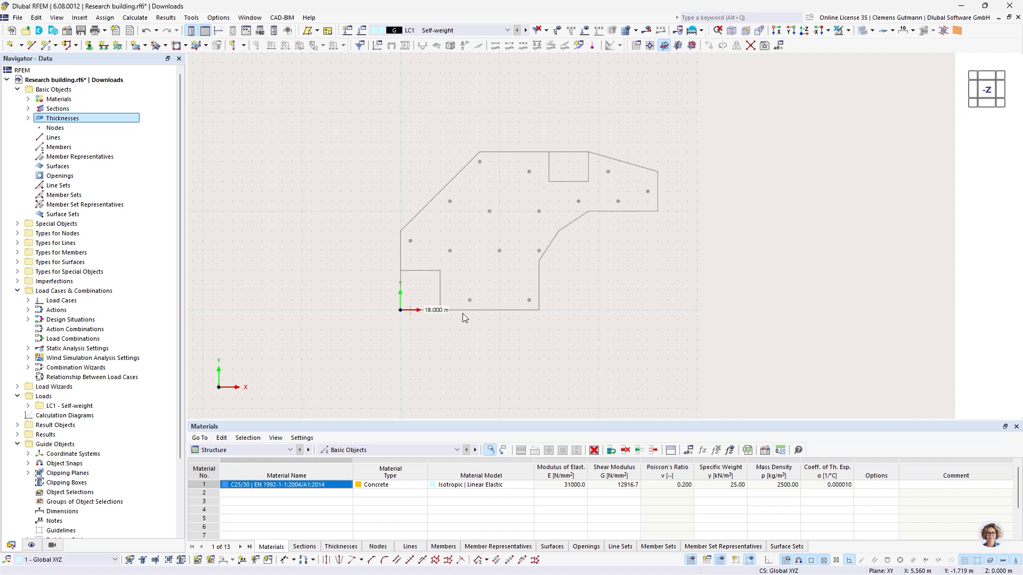
Step: Set up a new polygonal floor of the building model with standard stiffness and the uniform 24 mm C25/30 thickness
scroll(464, 282, up, 3)
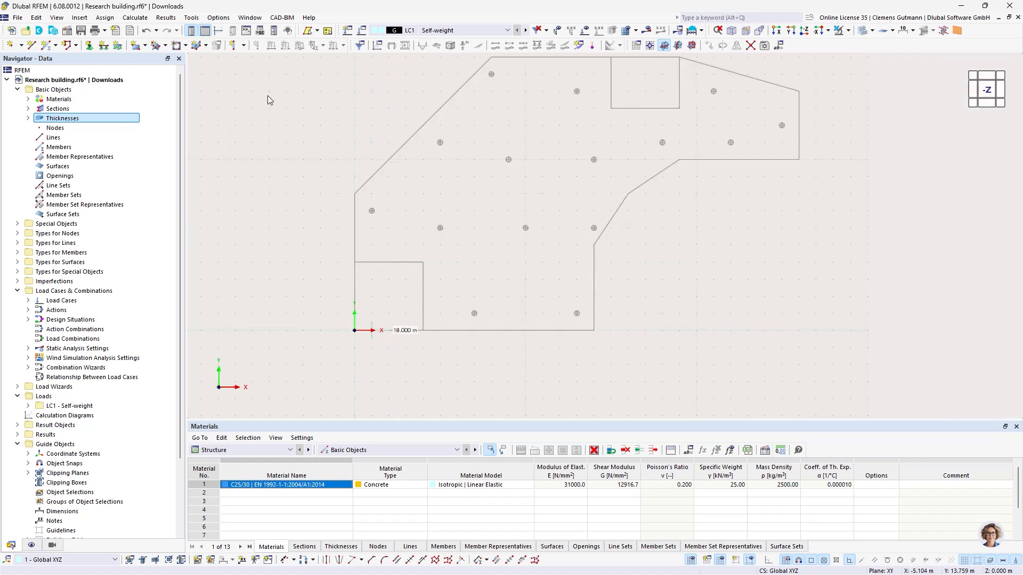
click(17, 444)
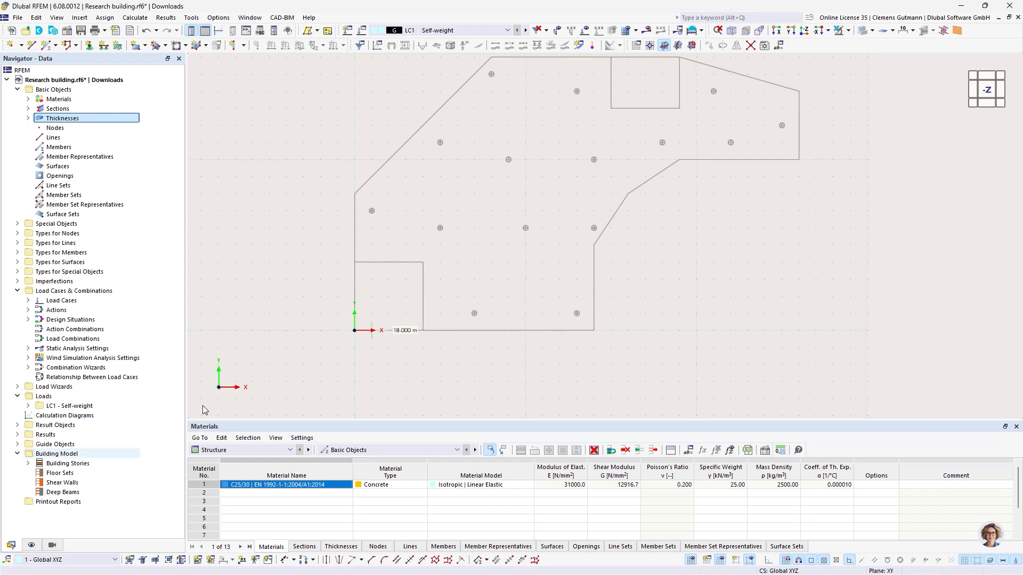
click(244, 46)
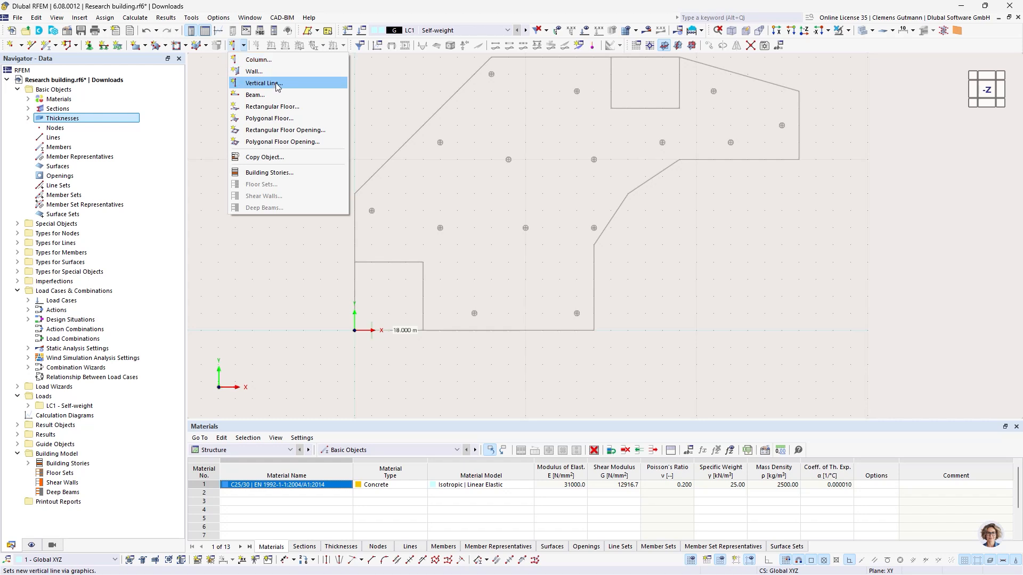
click(255, 118)
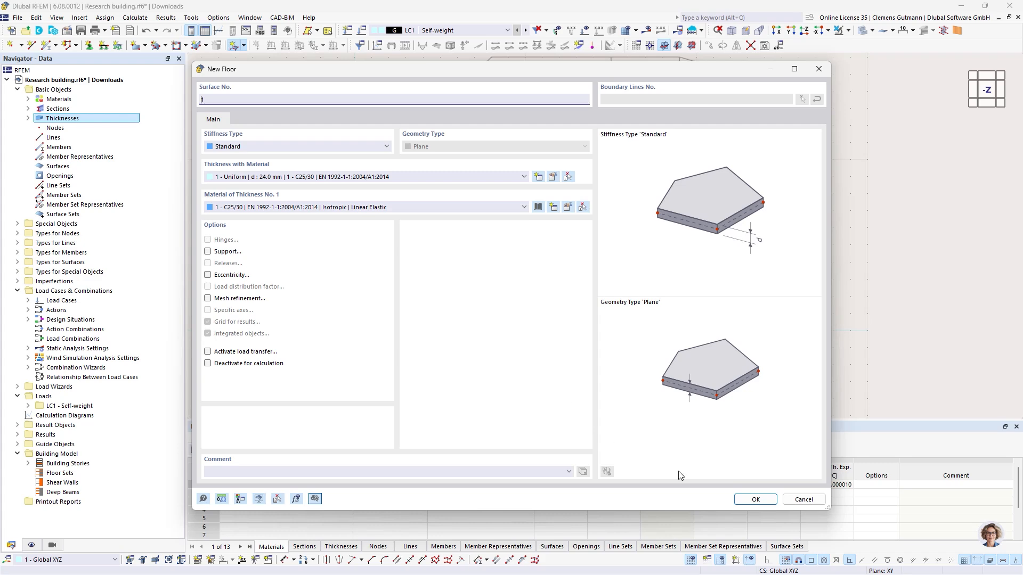
click(769, 503)
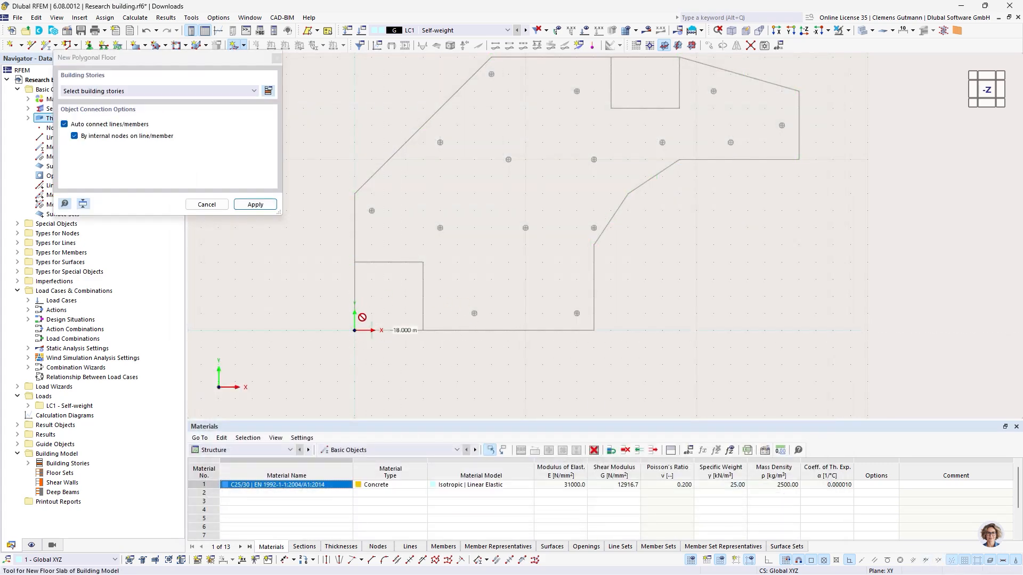
Step: Assign all building stories, No. -1 to 3, to the new polygonal floor
click(354, 330)
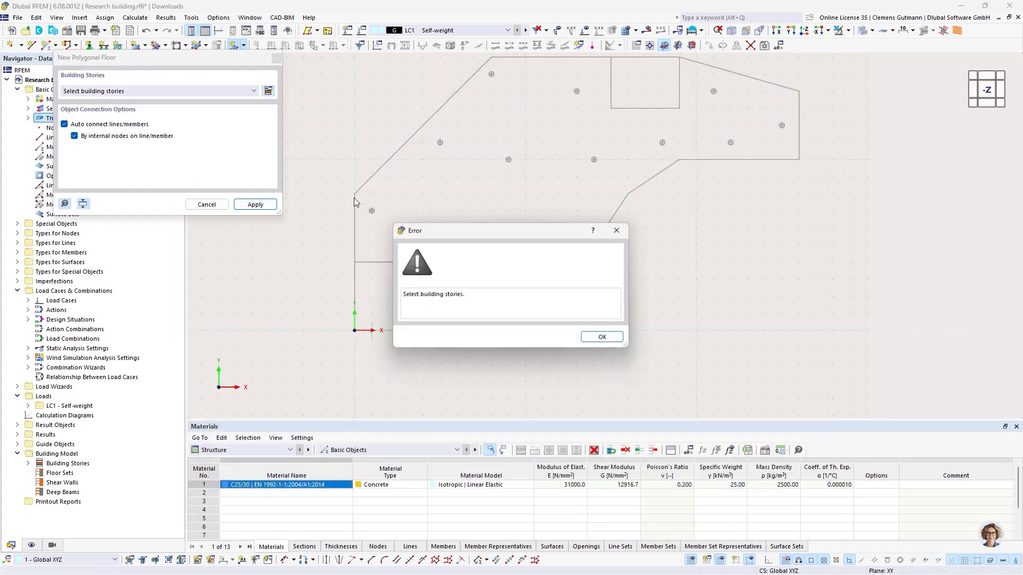
click(604, 339)
click(186, 91)
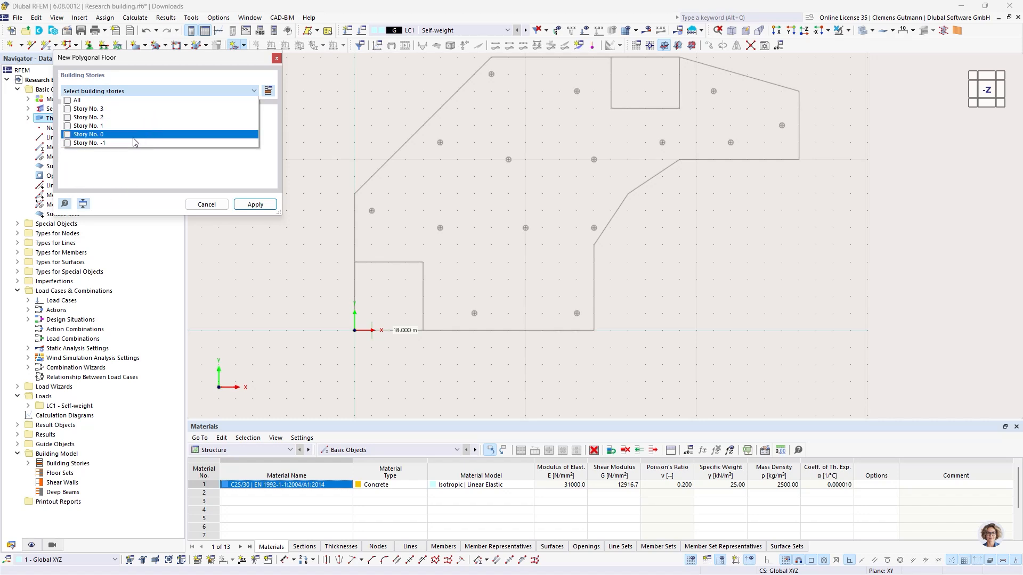
click(71, 101)
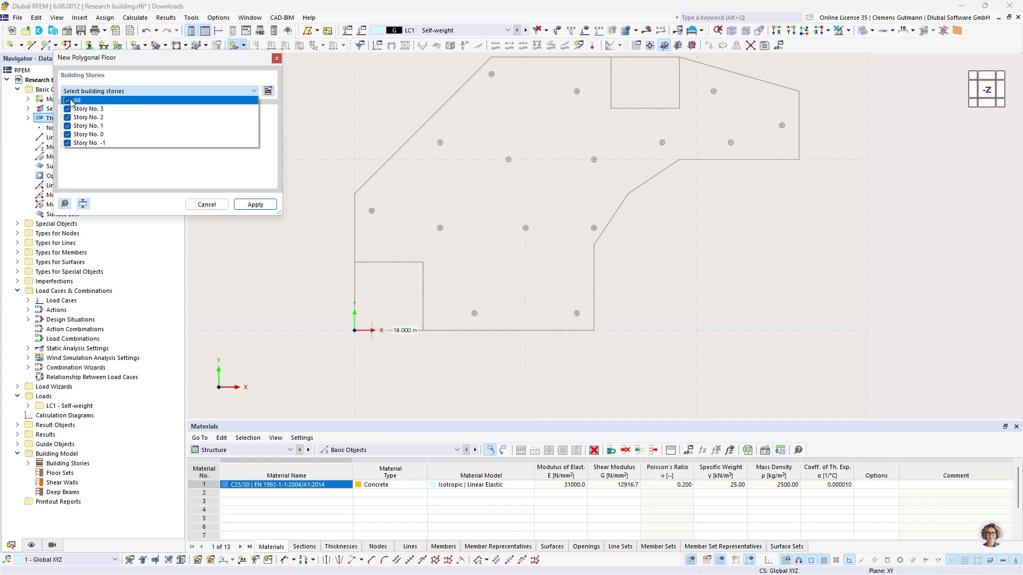
click(124, 165)
click(124, 91)
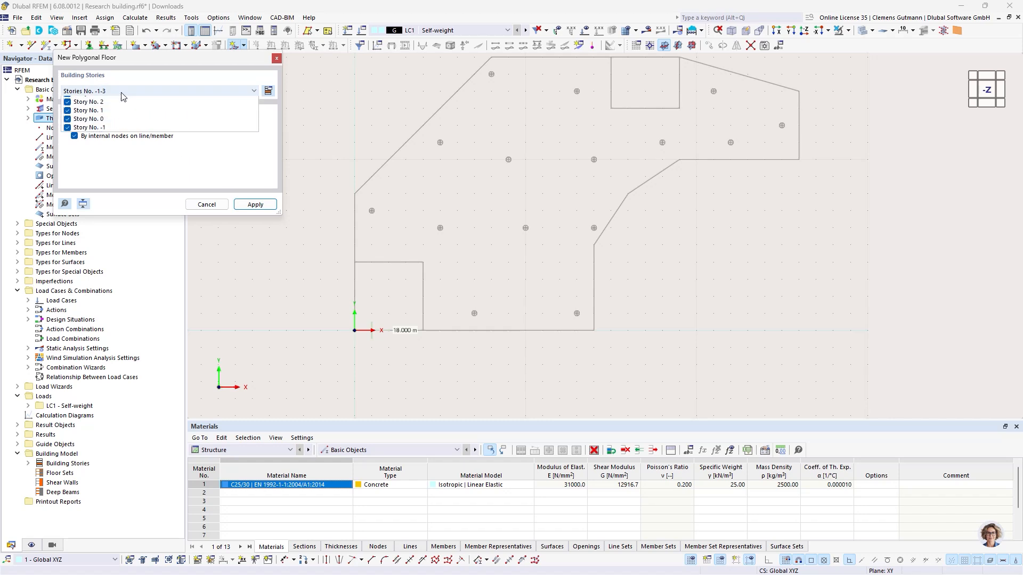
click(123, 92)
click(250, 205)
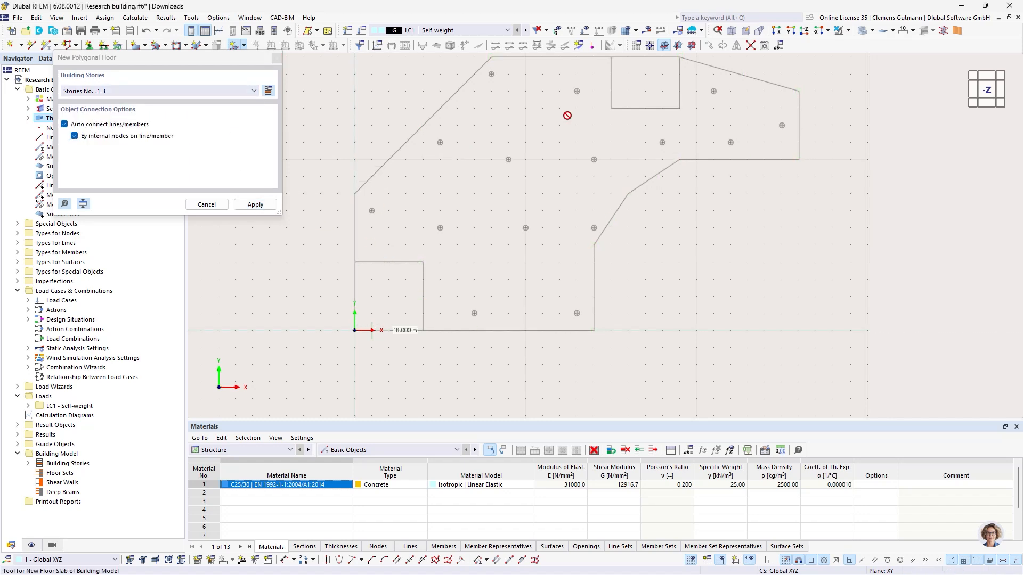
Step: Trace the outer outline of the background floor plan as the polygonal floor, closing it at the origin, and end the command
scroll(449, 221, down, 3)
scroll(392, 161, up, 3)
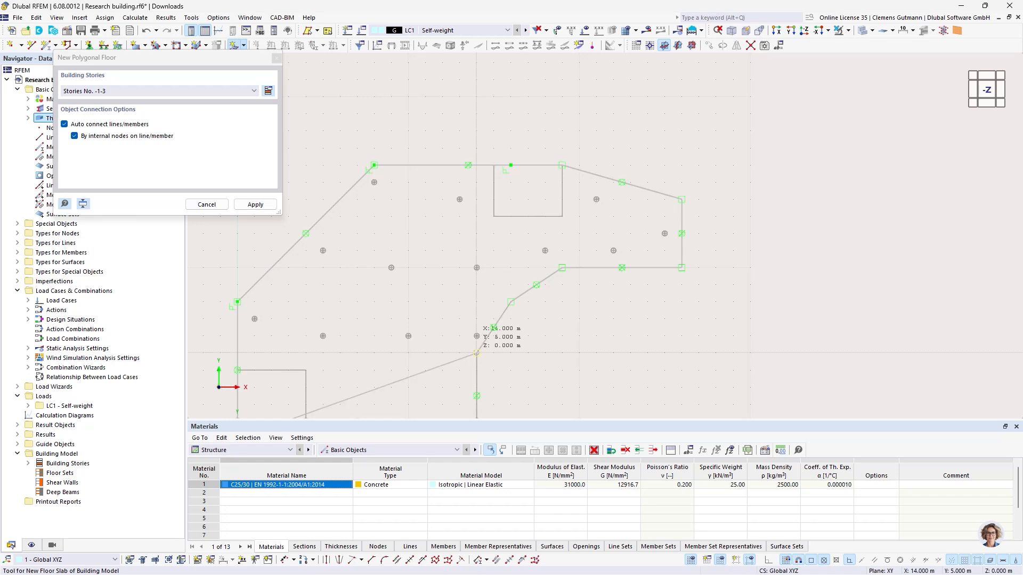
middle_drag(513, 376, 561, 173)
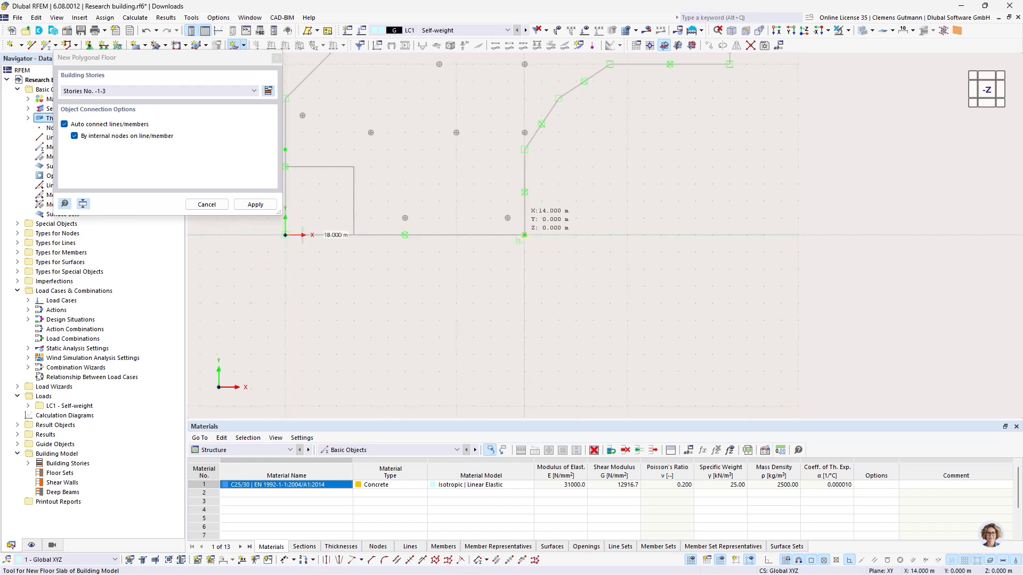
click(524, 235)
click(285, 235)
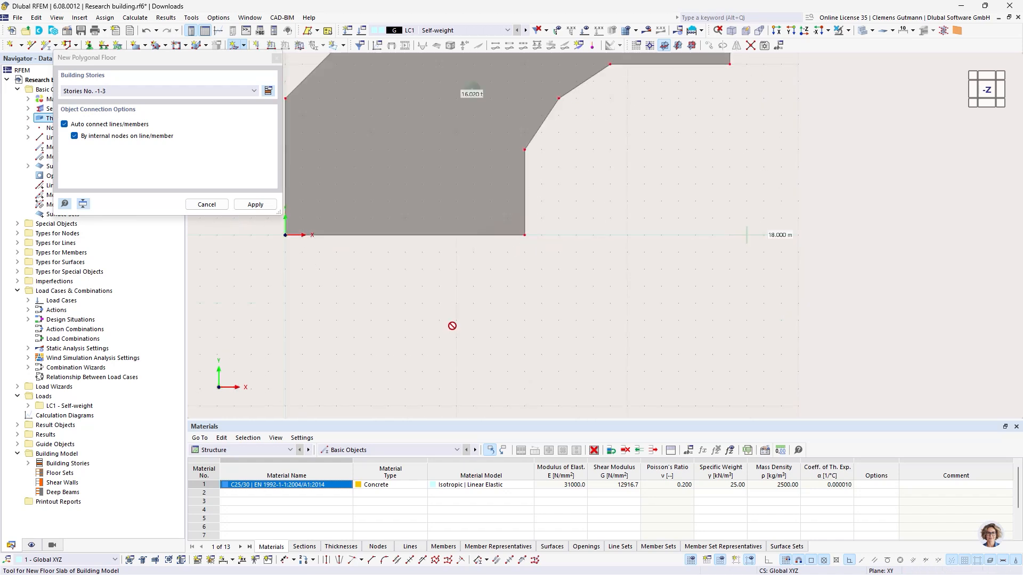
key(Escape)
scroll(524, 339, down, 3)
ctrl+middle_drag(524, 339, 498, 139)
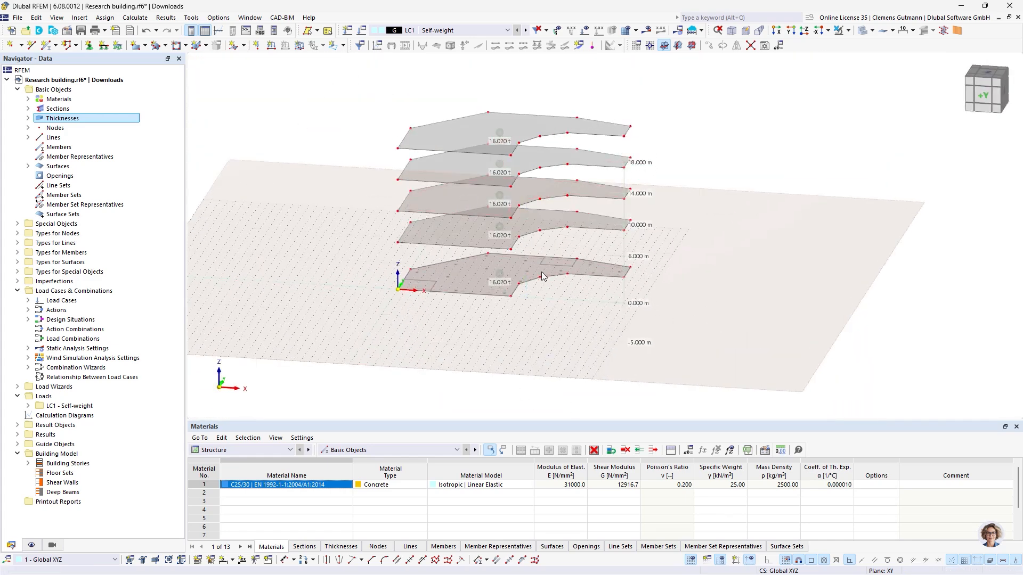
Step: Set up a new rectangular floor opening for building stories No. -1 to 2, leaving out story 3, in plan view
ctrl+middle_drag(541, 271, 601, 377)
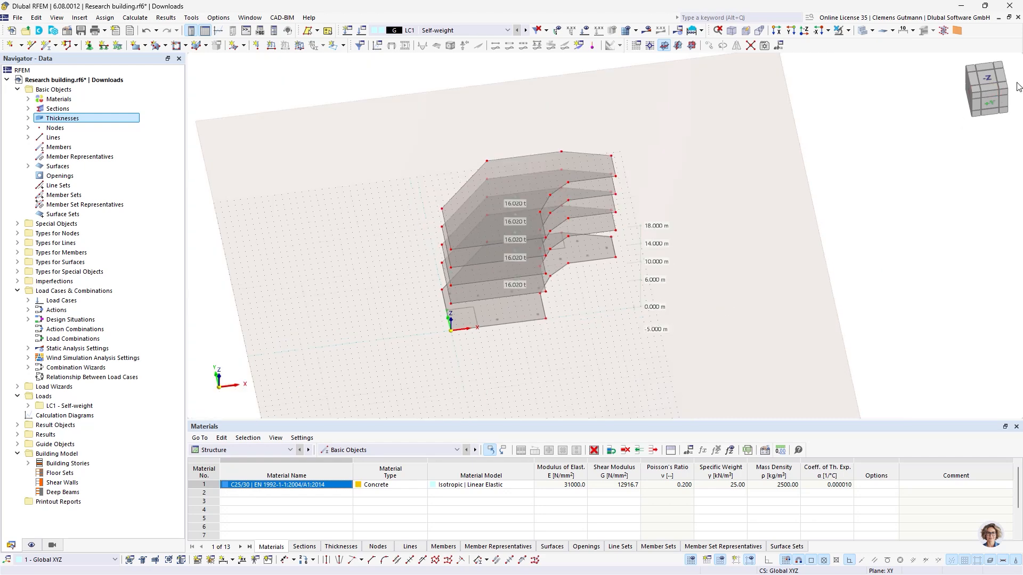
click(988, 79)
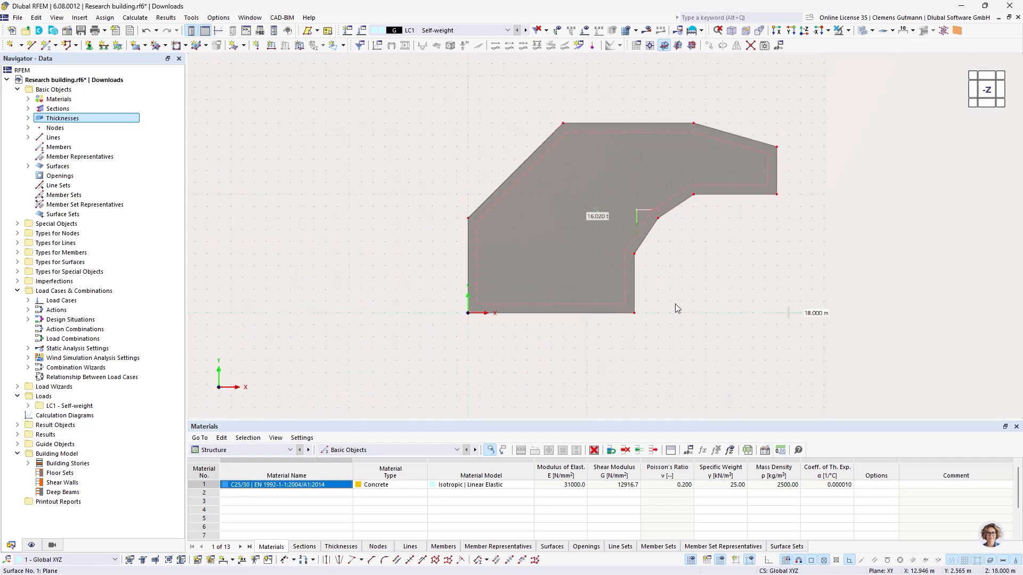
scroll(675, 304, up, 3)
middle_drag(577, 290, 586, 288)
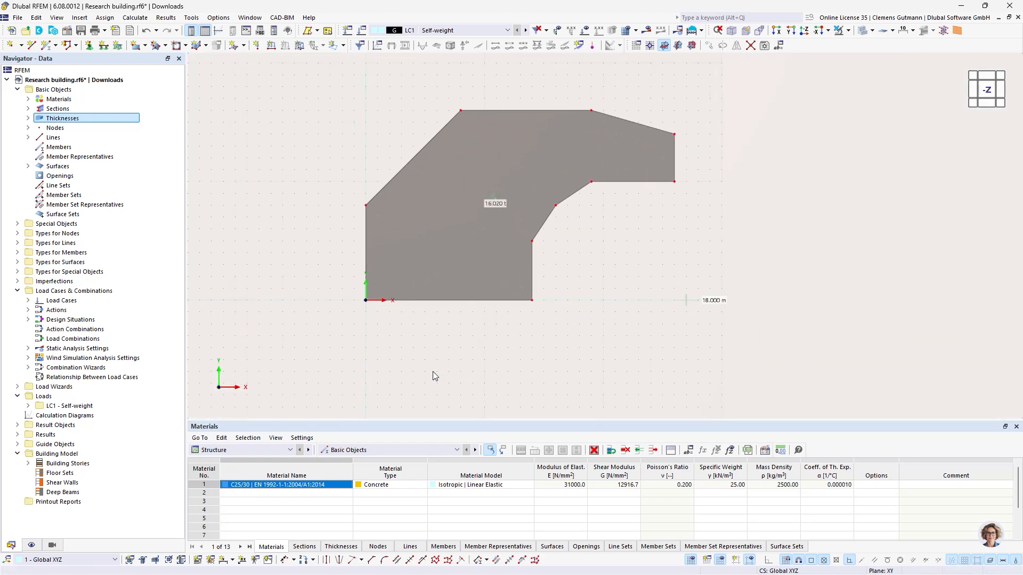
click(244, 46)
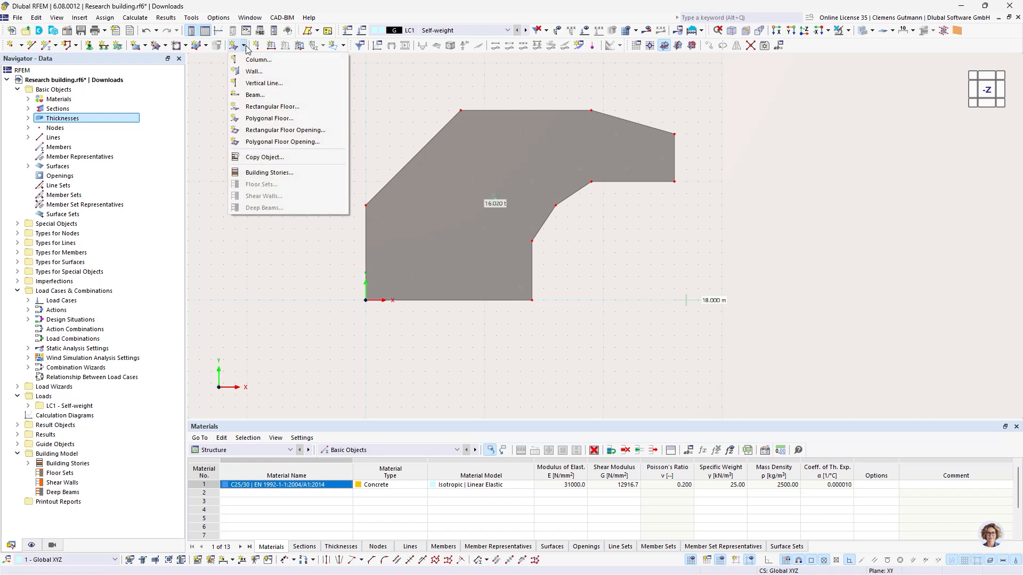
click(293, 131)
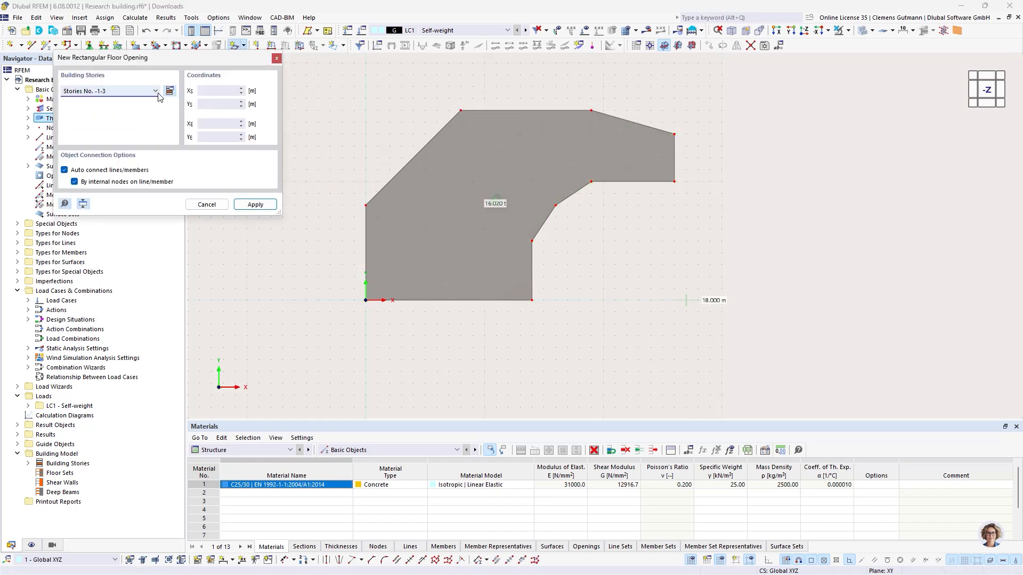
click(156, 92)
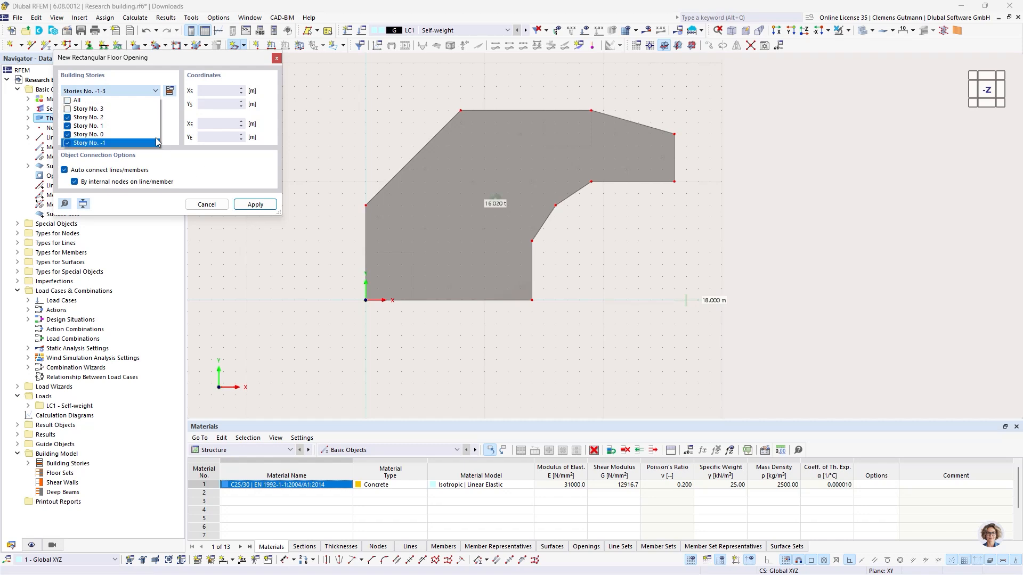
click(153, 80)
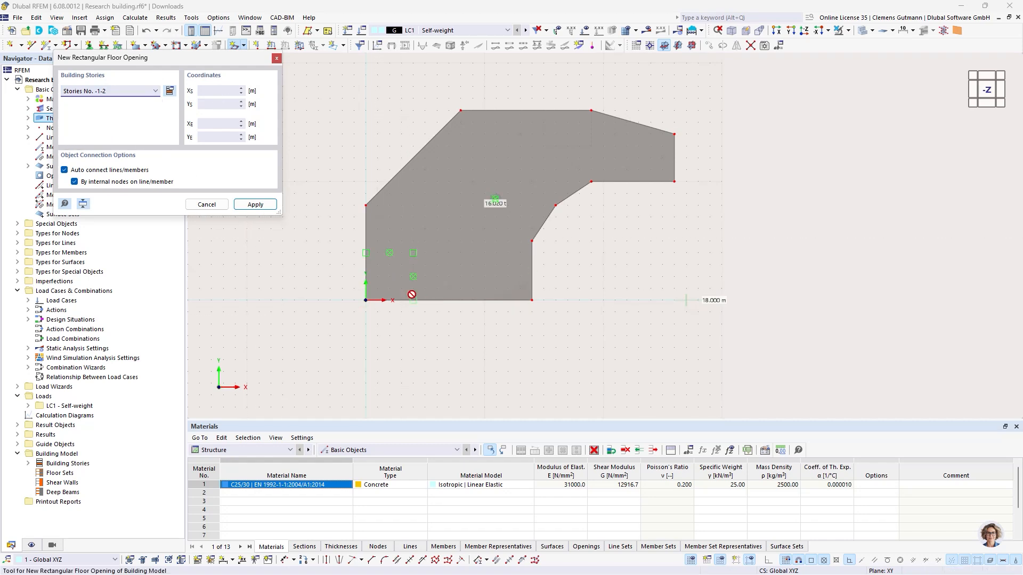
Step: Display the model transparently and draw two rectangular floor openings over the background plan: 4 x 4 m at the origin and one at the upper edge
scroll(412, 294, up, 4)
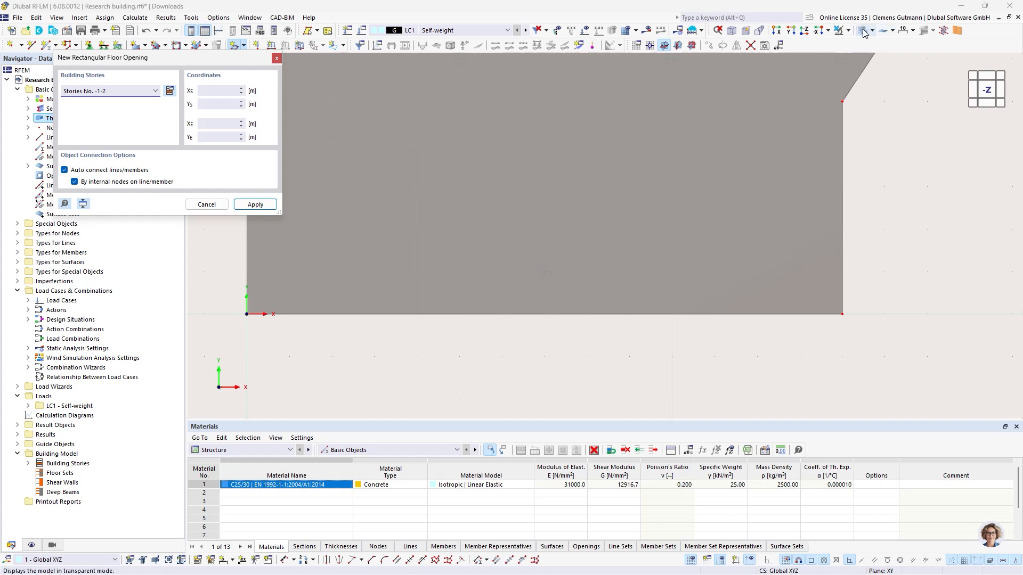
click(247, 314)
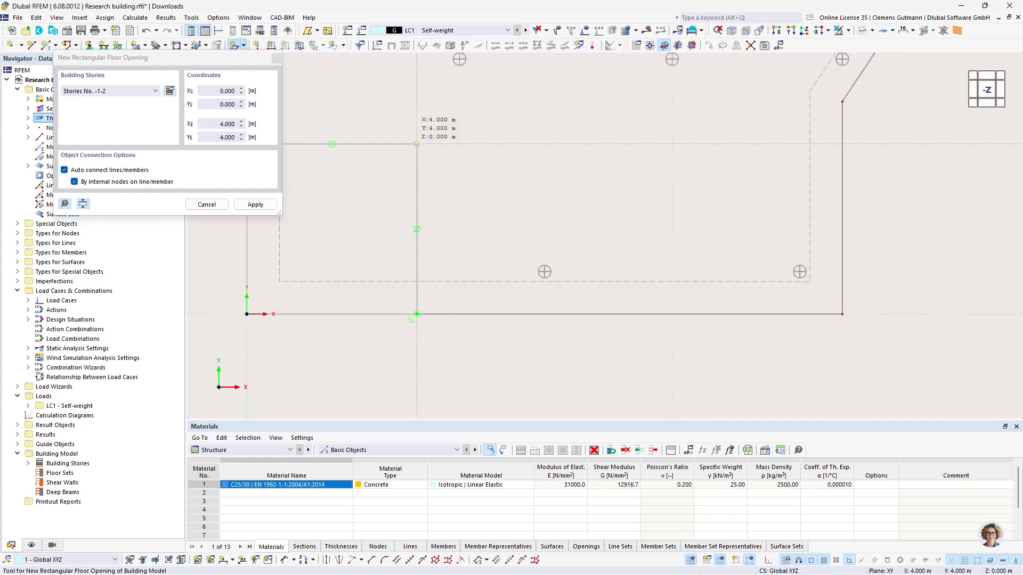
click(416, 144)
scroll(379, 244, down, 3)
scroll(474, 123, up, 4)
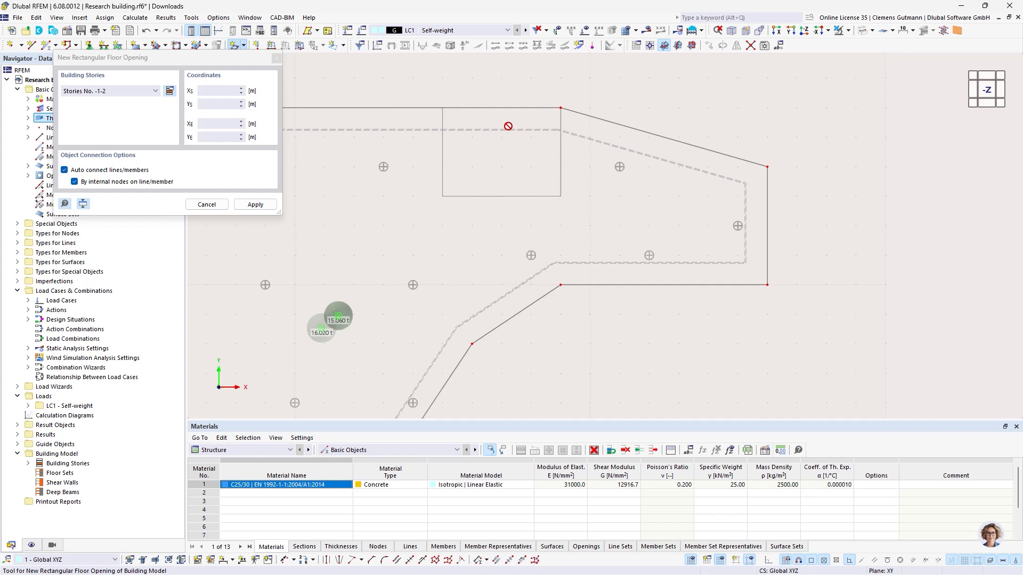
click(443, 108)
click(560, 196)
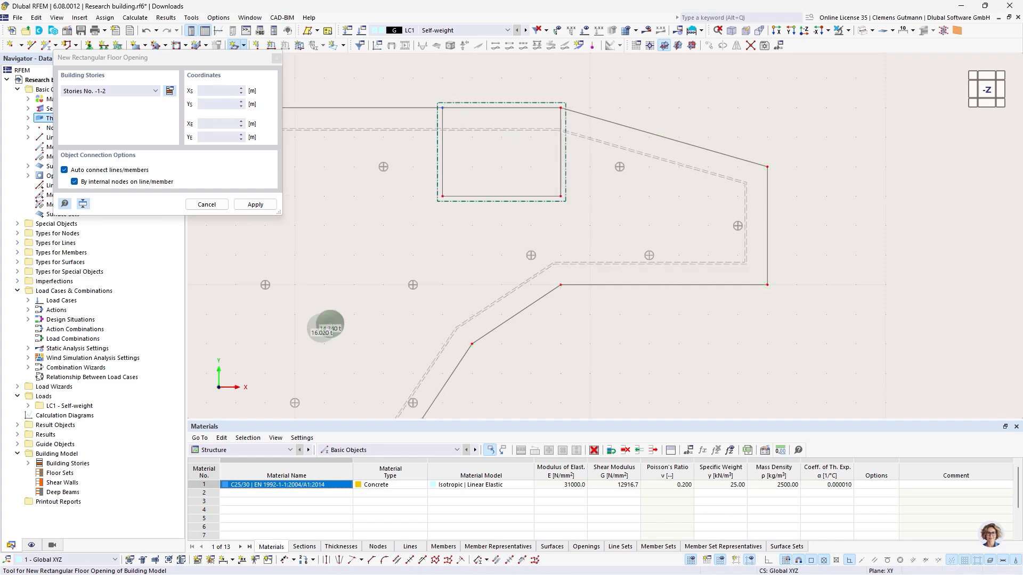
scroll(658, 203, down, 5)
key(Escape)
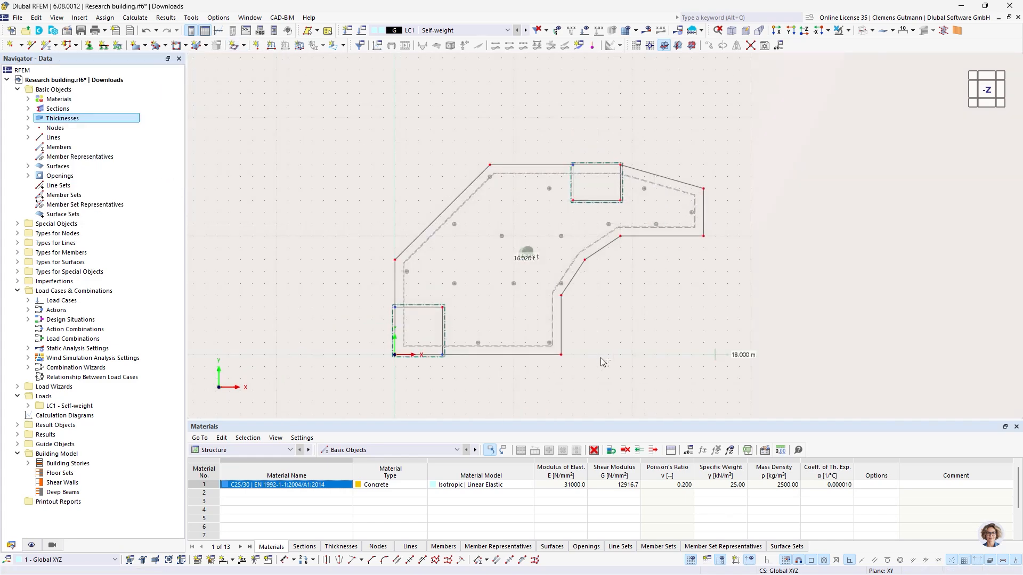
Step: Copy the top floor surface vertically down to the -5.000 m level with one Move/Copy step along Z
ctrl+middle_drag(600, 357, 551, 222)
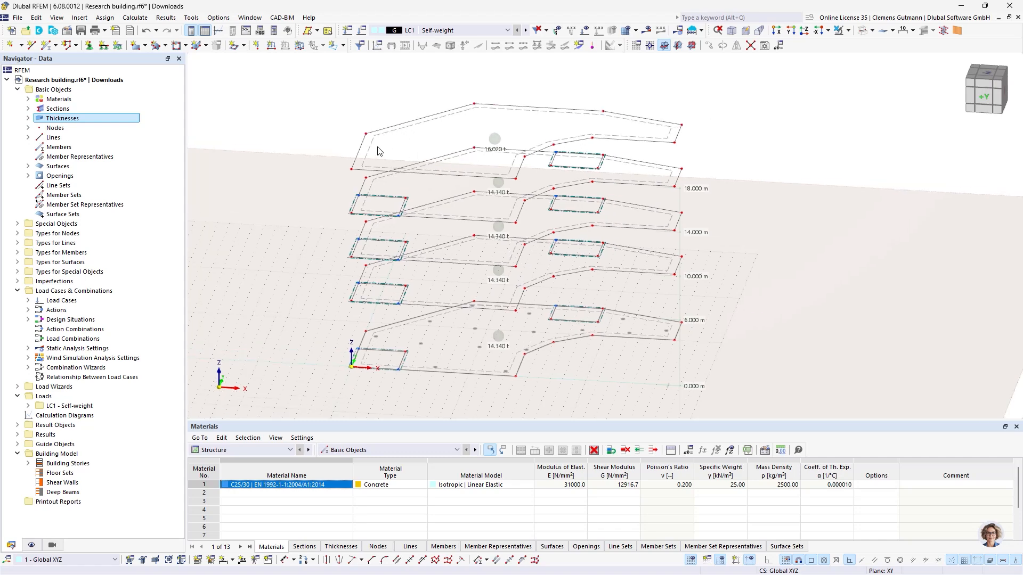
scroll(330, 125, down, 2)
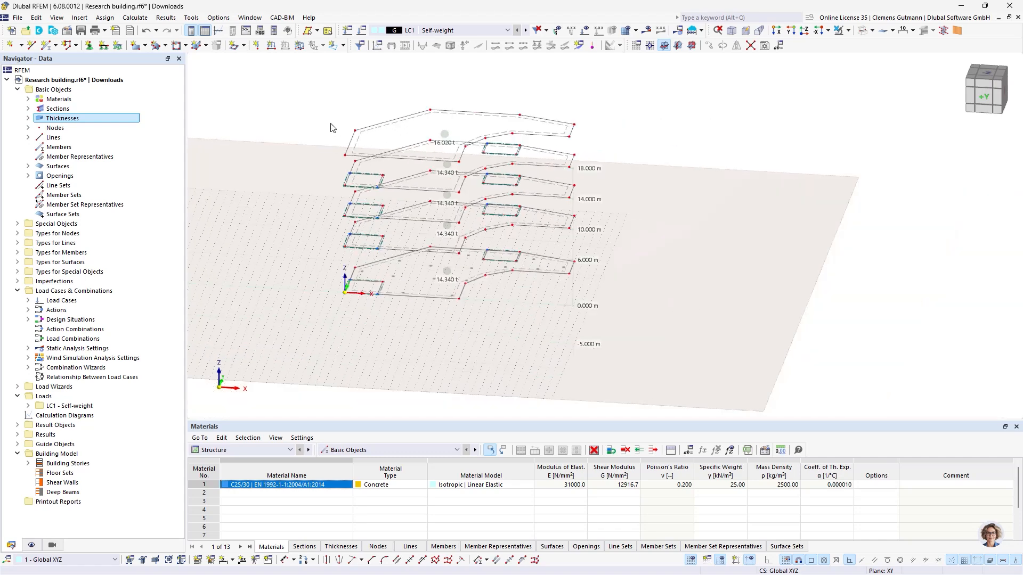
right_click(356, 143)
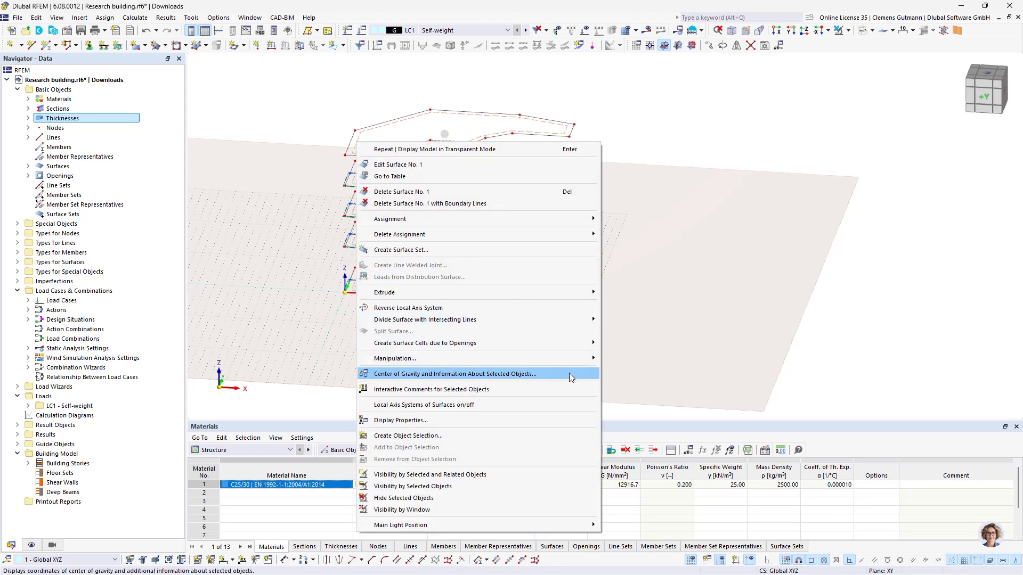
mouse_move(580, 357)
click(622, 359)
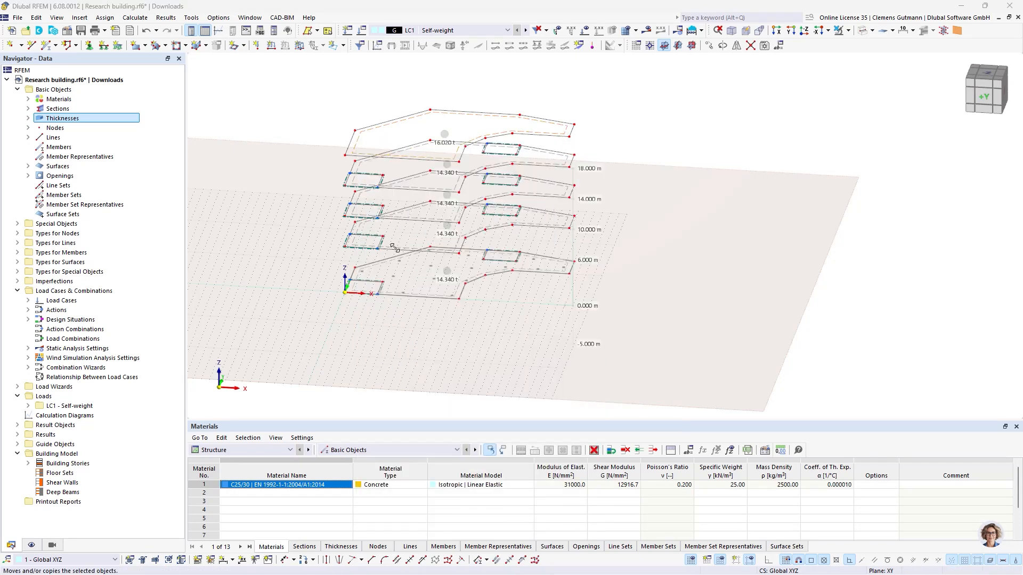
click(377, 199)
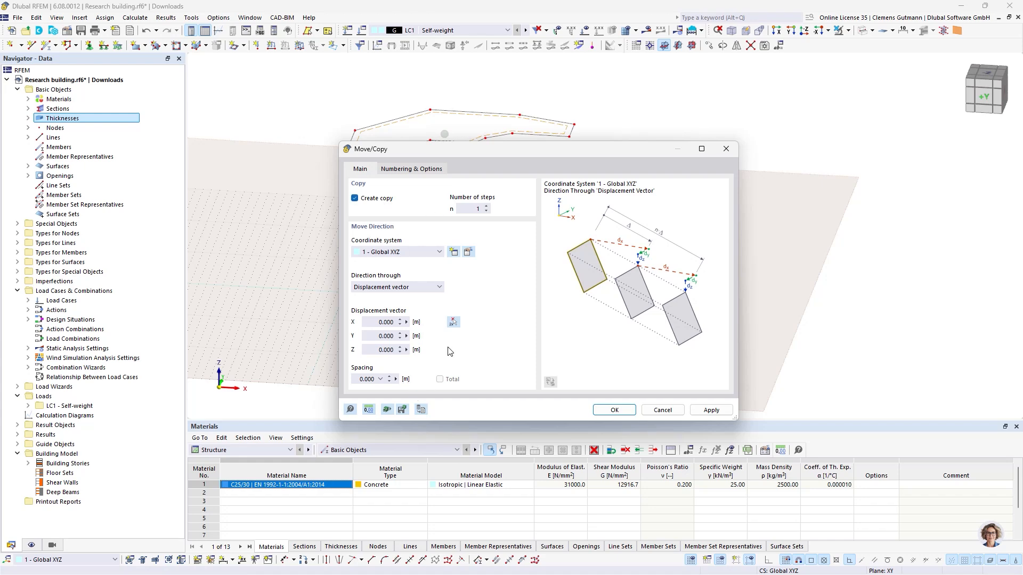
click(452, 323)
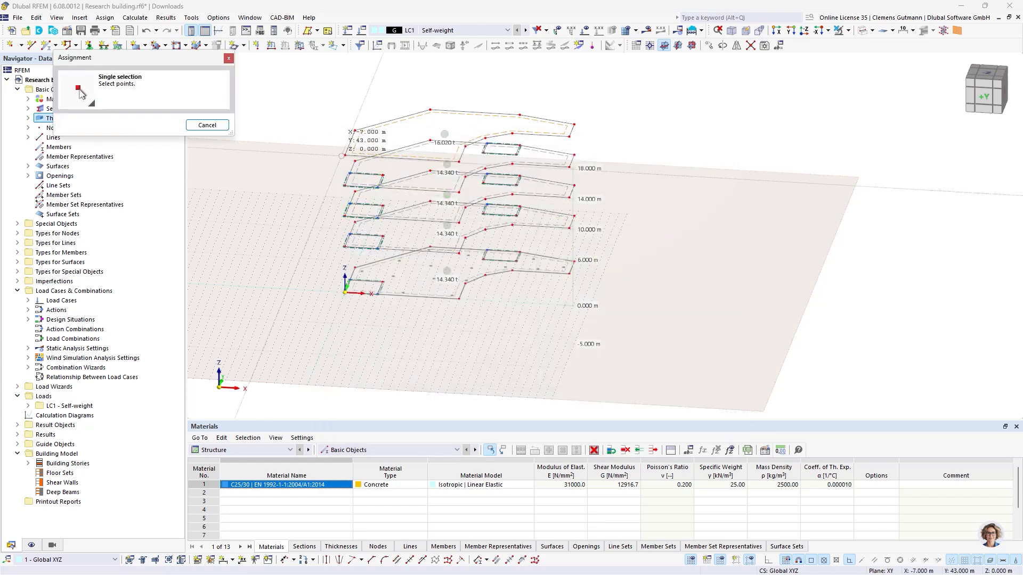
click(344, 155)
click(344, 293)
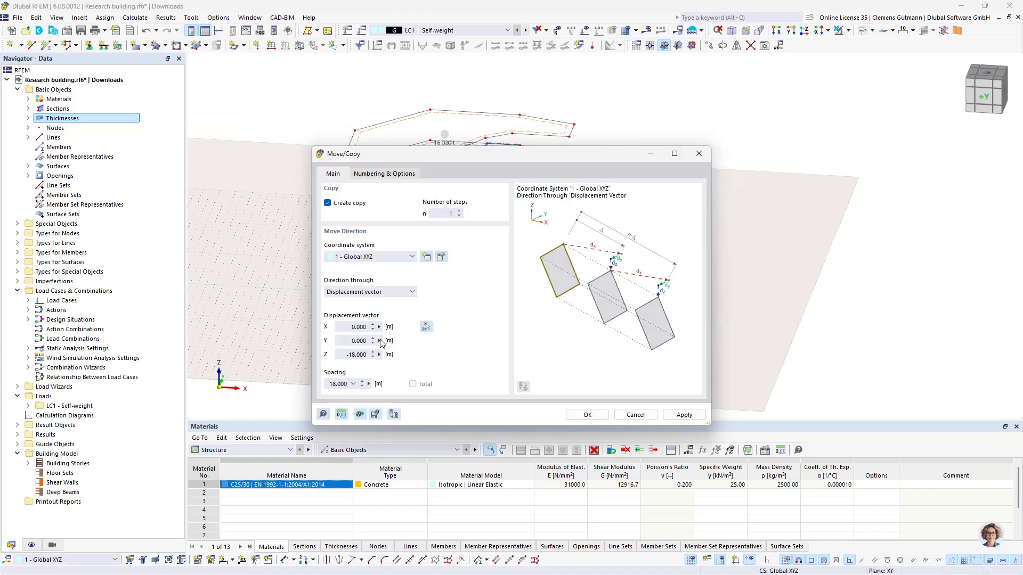
click(368, 356)
key(Tab)
click(588, 415)
Step: Assign the uniform 350 mm C25/30 thickness to the copied base slab at -5.000 m
scroll(366, 329, up, 3)
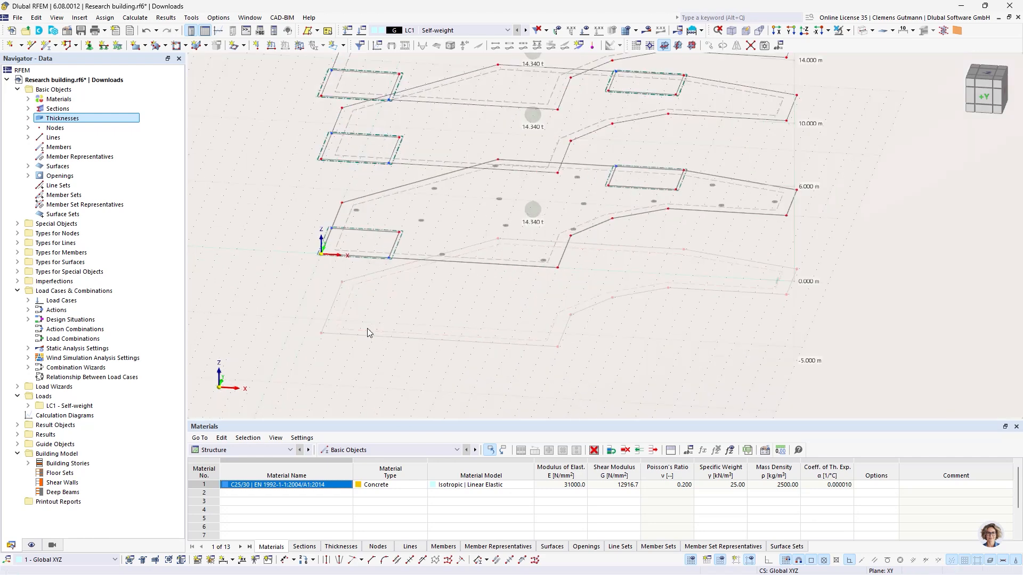
double_click(367, 332)
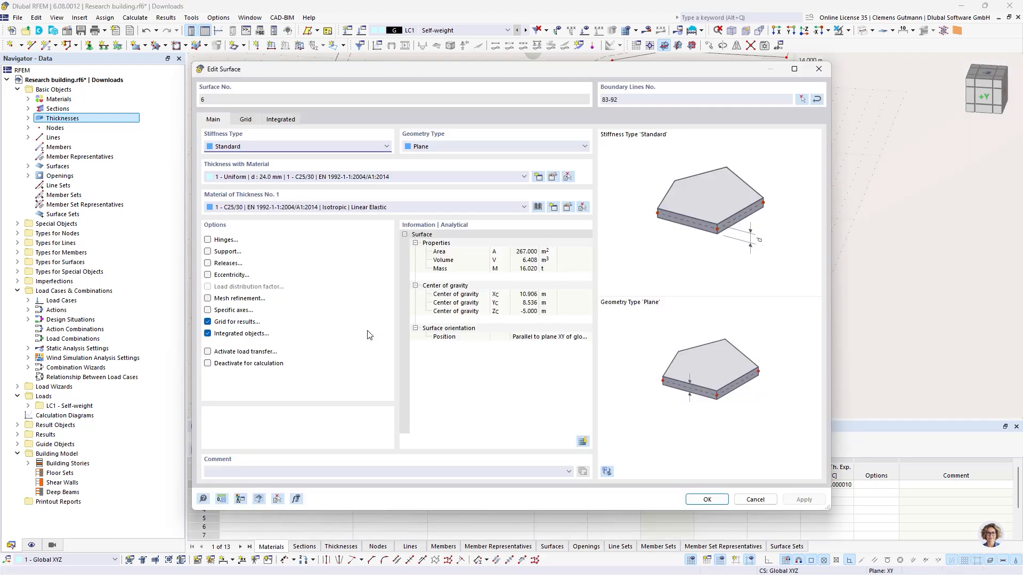
click(269, 179)
click(271, 195)
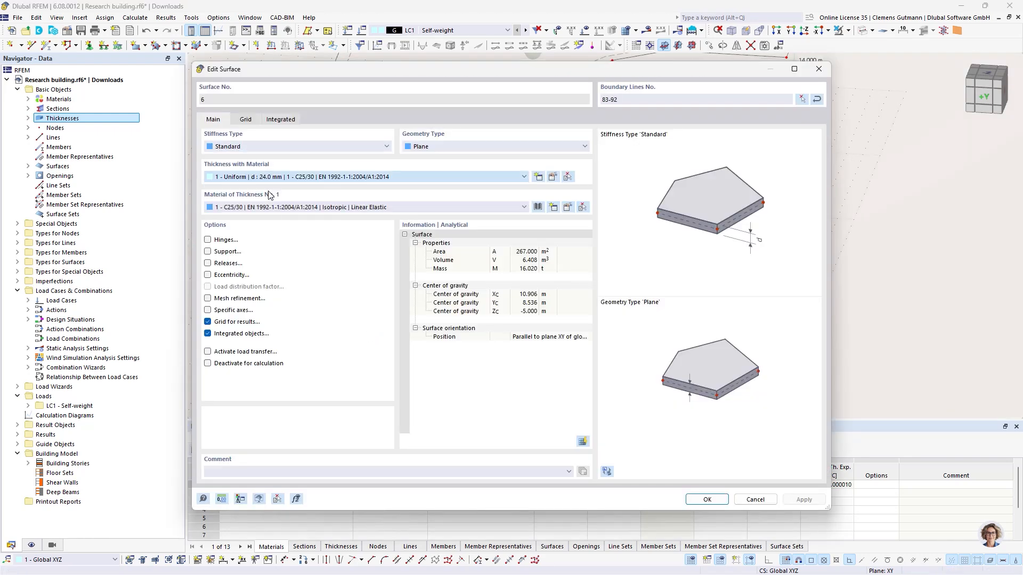
click(706, 500)
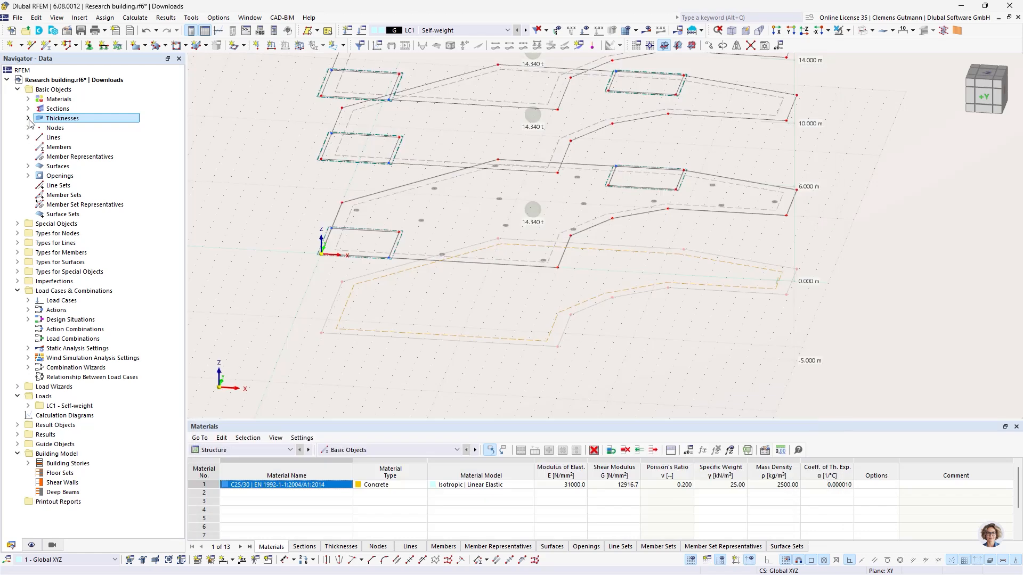
Step: Correct uniform C25/30 thickness No. 1 to d = 240 mm
click(28, 118)
double_click(100, 129)
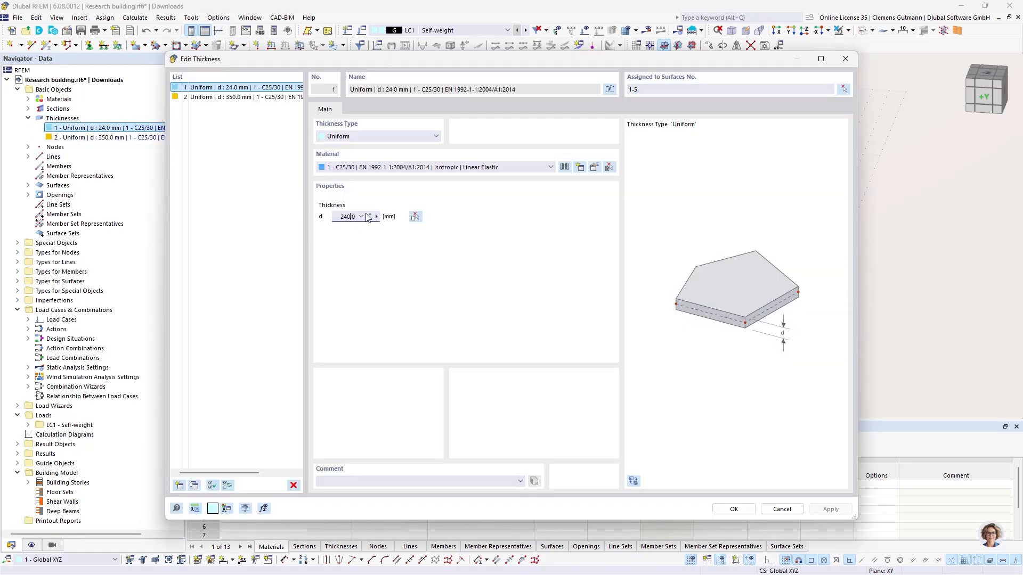
key(Tab)
click(733, 510)
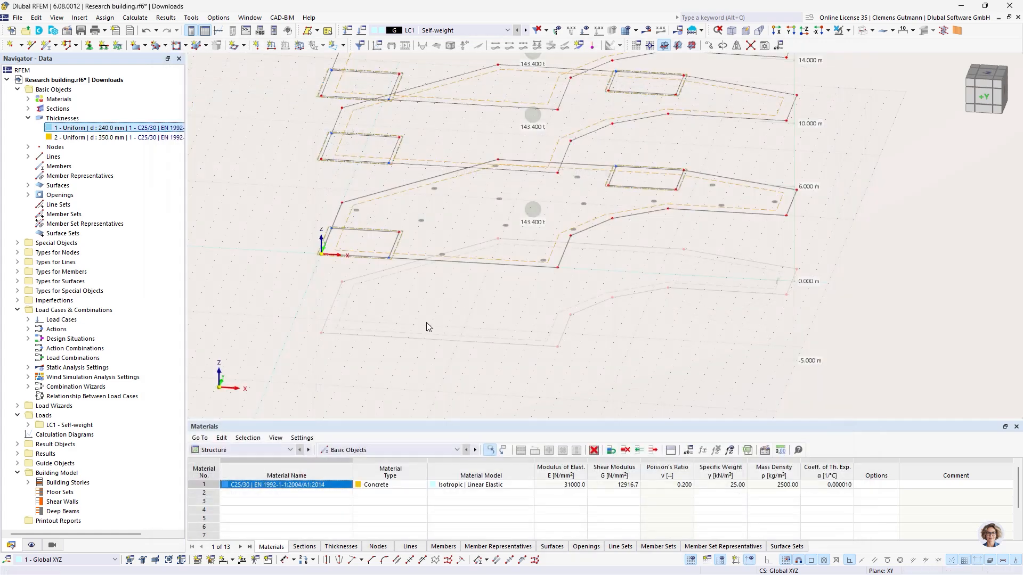
Step: Examine the stacked floors, their openings and the base slab from several angles above and below
scroll(412, 327, up, 3)
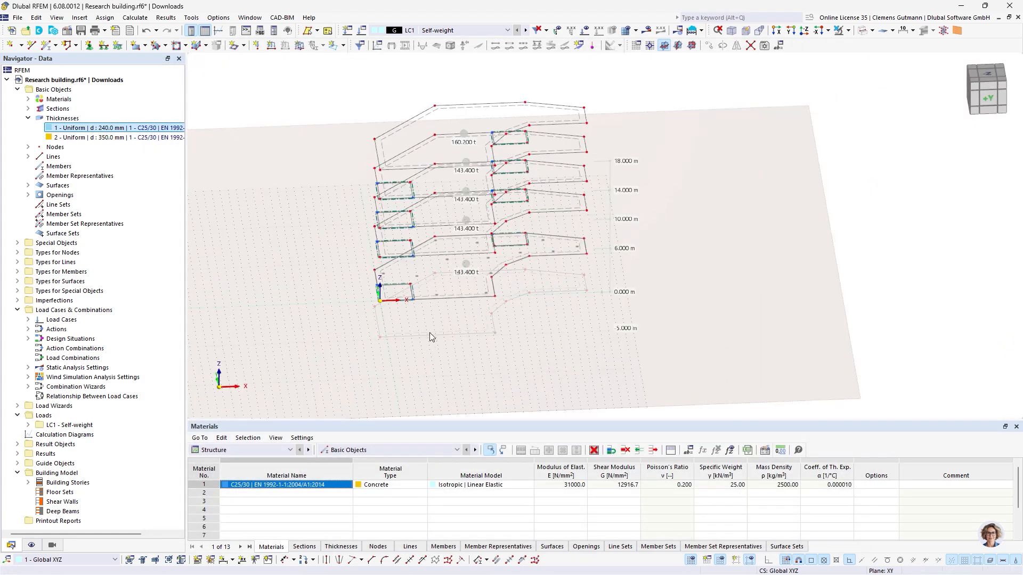
click(840, 30)
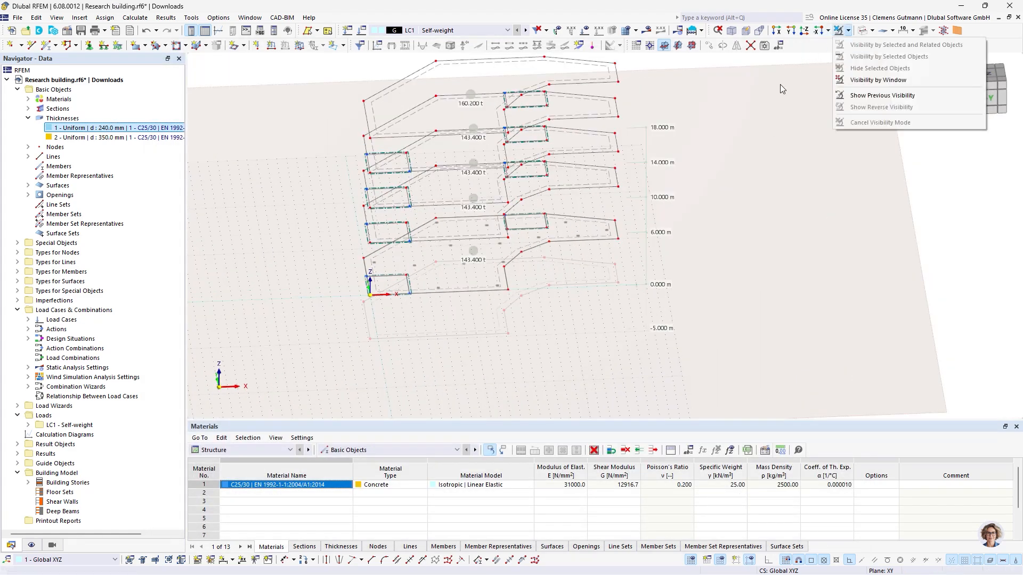
click(574, 349)
scroll(593, 321, down, 2)
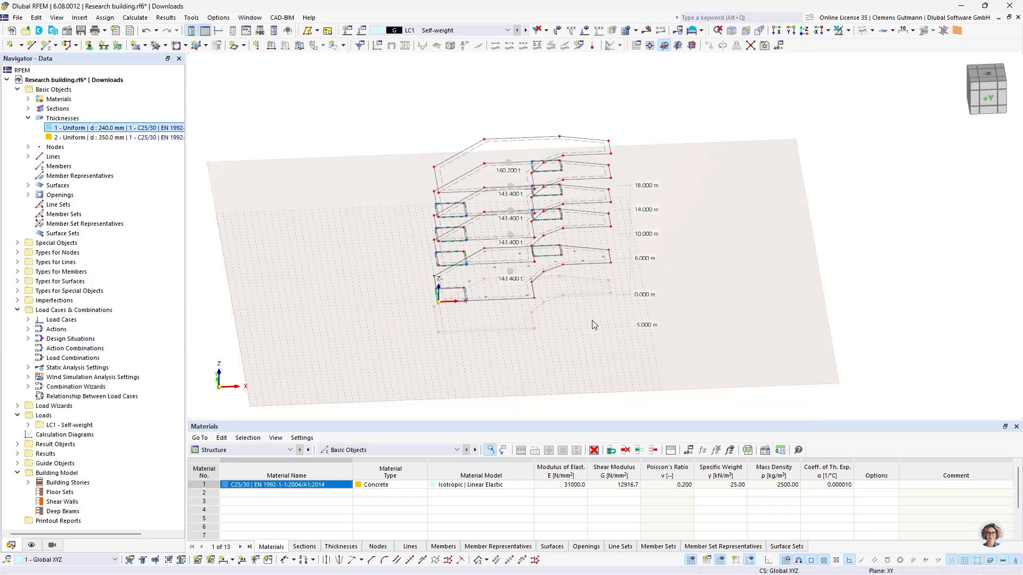
ctrl+middle_drag(516, 363, 544, 340)
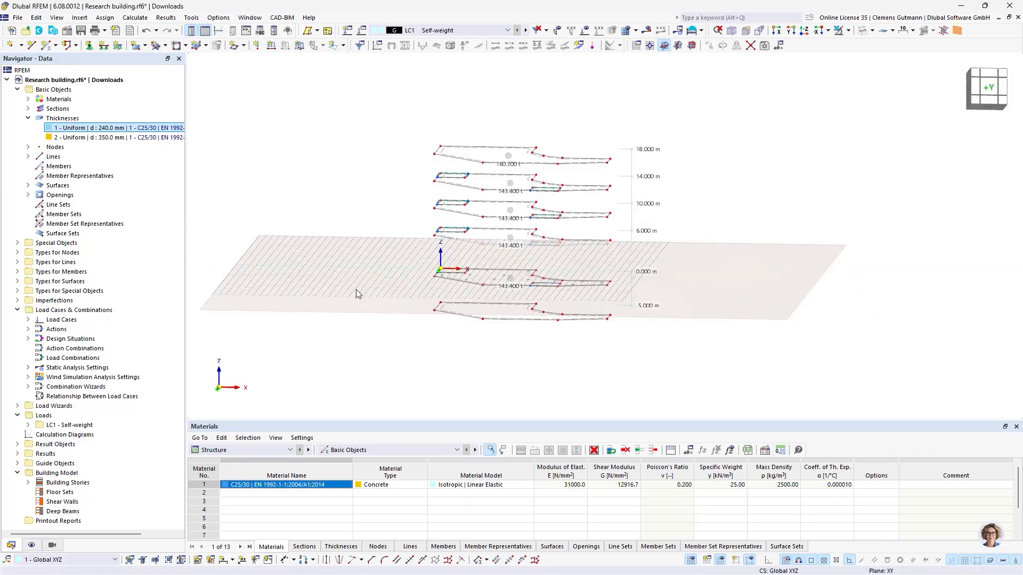
ctrl+middle_drag(358, 292, 321, 366)
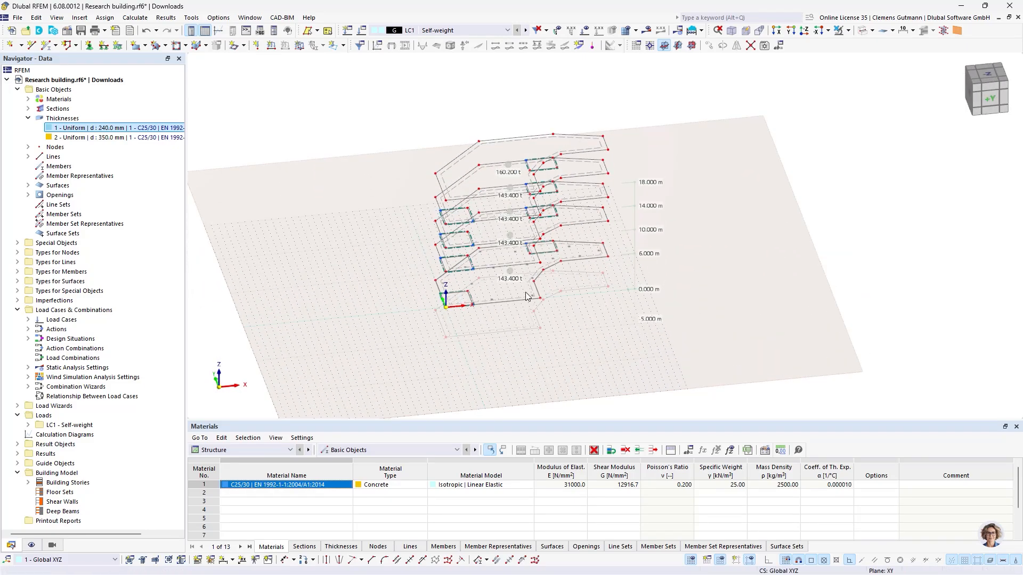
scroll(525, 293, up, 2)
mouse_move(546, 374)
ctrl+middle_down()
mouse_move(535, 366)
mouse_move(547, 358)
ctrl+middle_up()
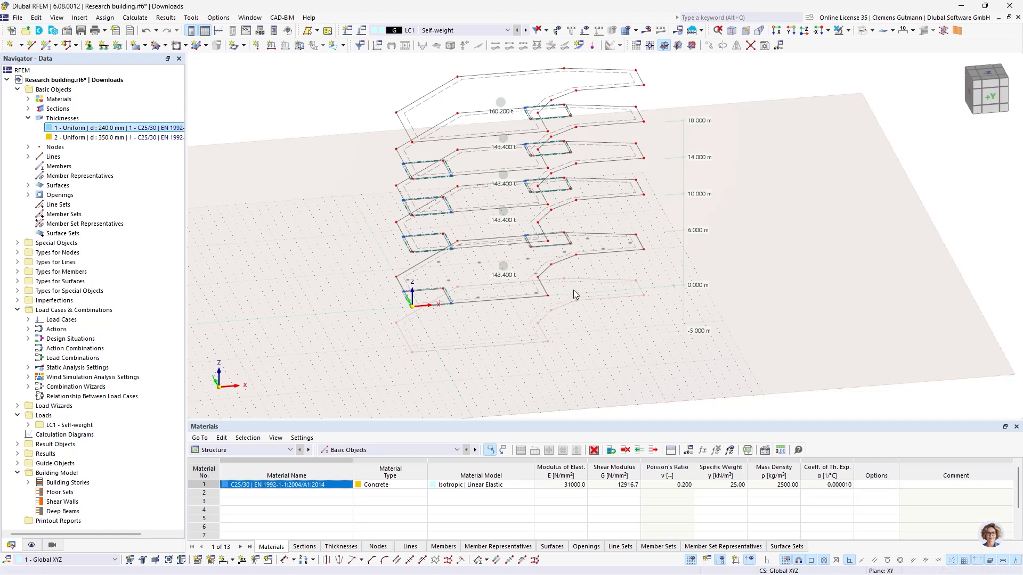
ctrl+middle_drag(573, 291, 567, 328)
scroll(503, 316, up, 2)
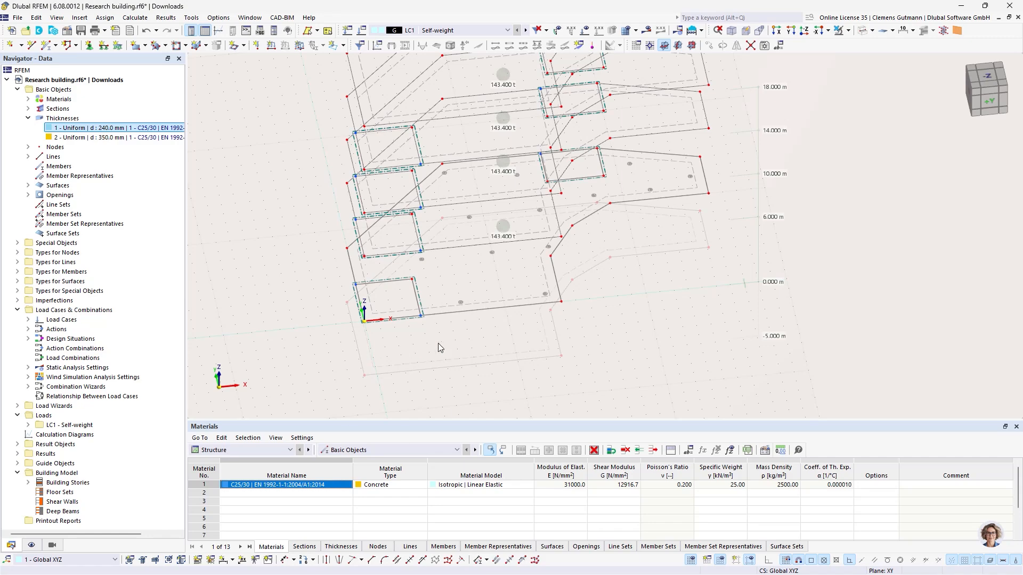
ctrl+middle_drag(452, 369, 470, 385)
Step: Model 240 mm C25/30 walls for stories -1 to 2 around the 4 x 4 m opening at the origin
click(978, 78)
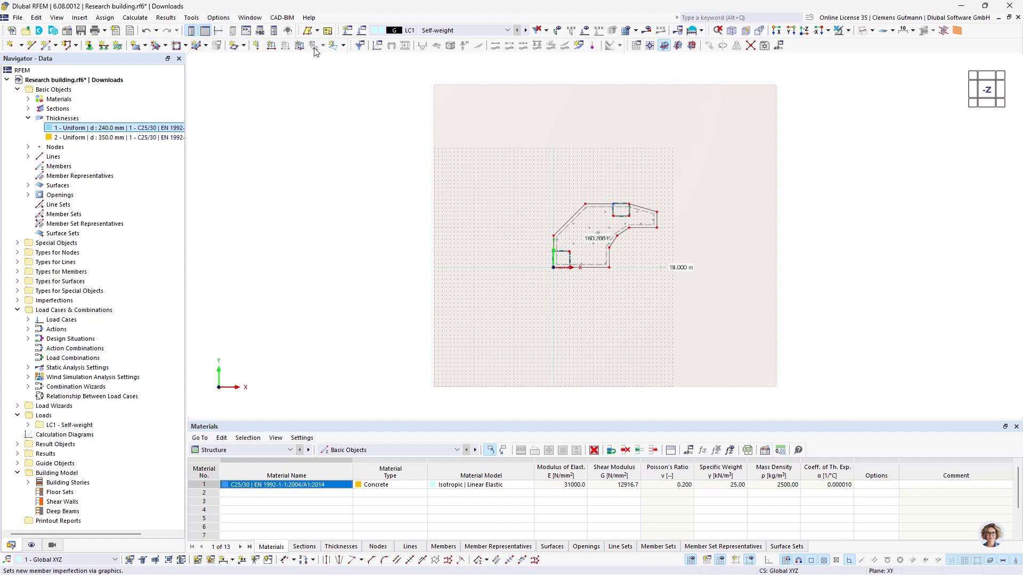
click(242, 46)
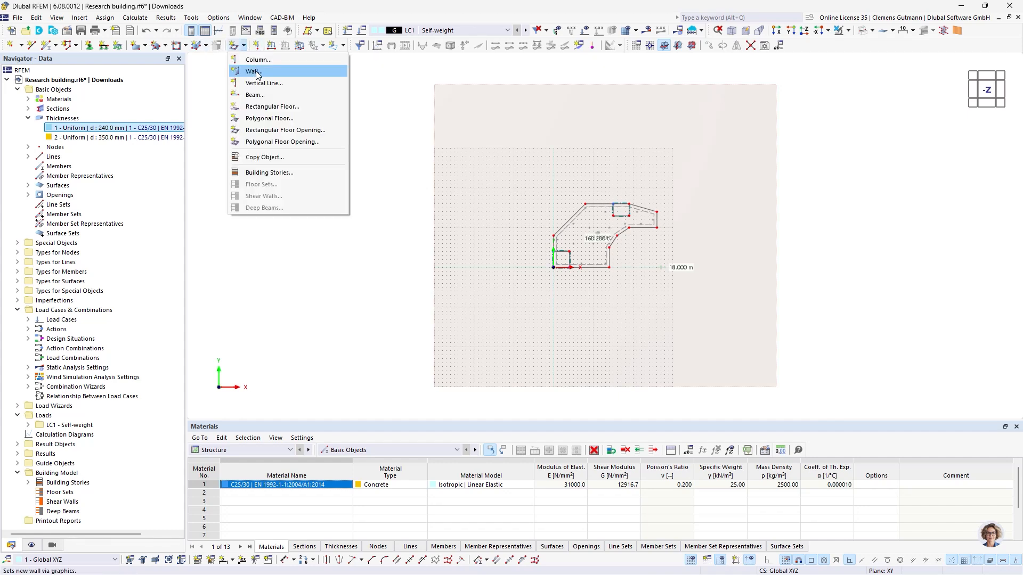
click(255, 71)
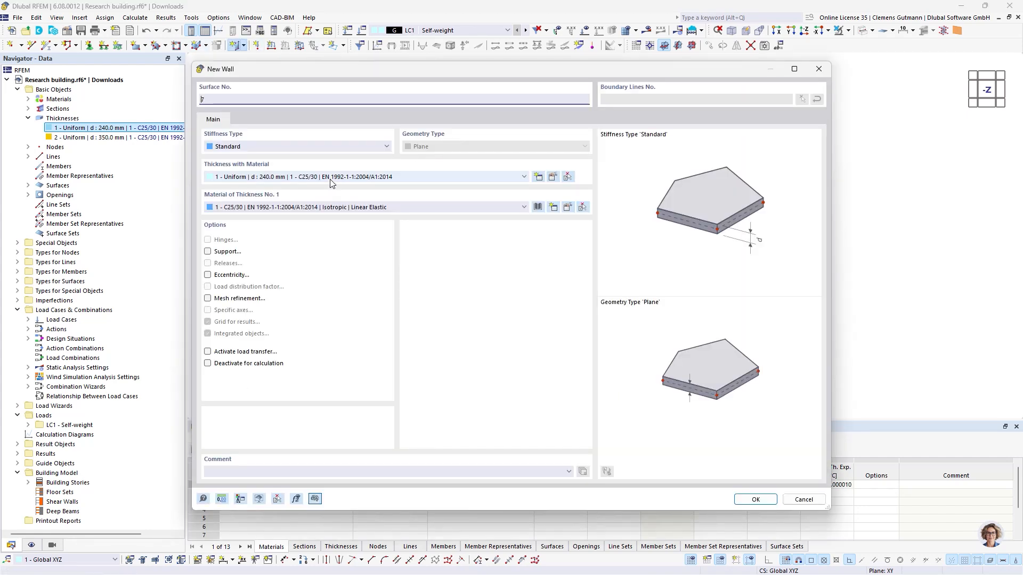
click(755, 499)
scroll(458, 282, up, 2)
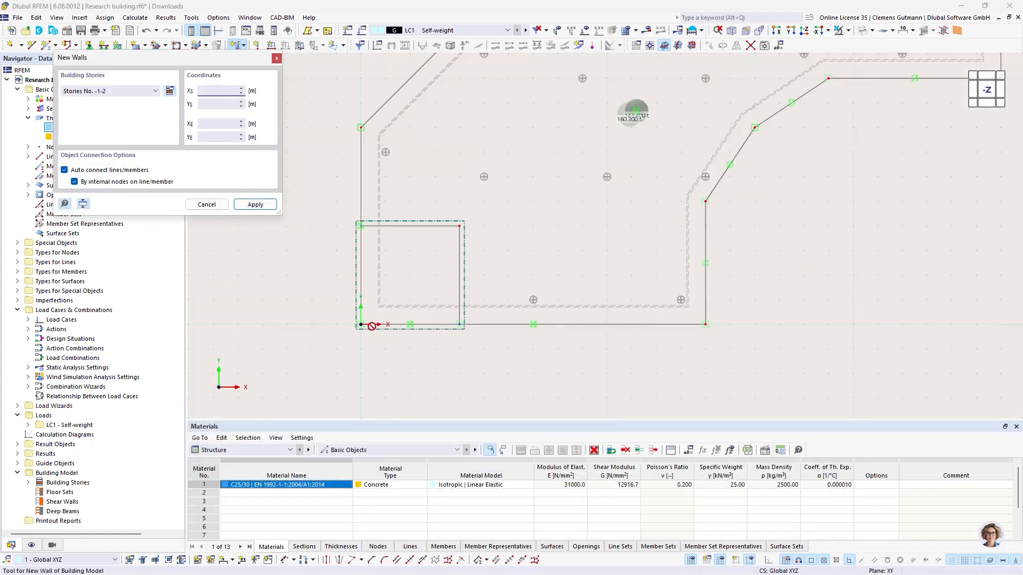
scroll(368, 322, up, 2)
click(354, 322)
click(354, 152)
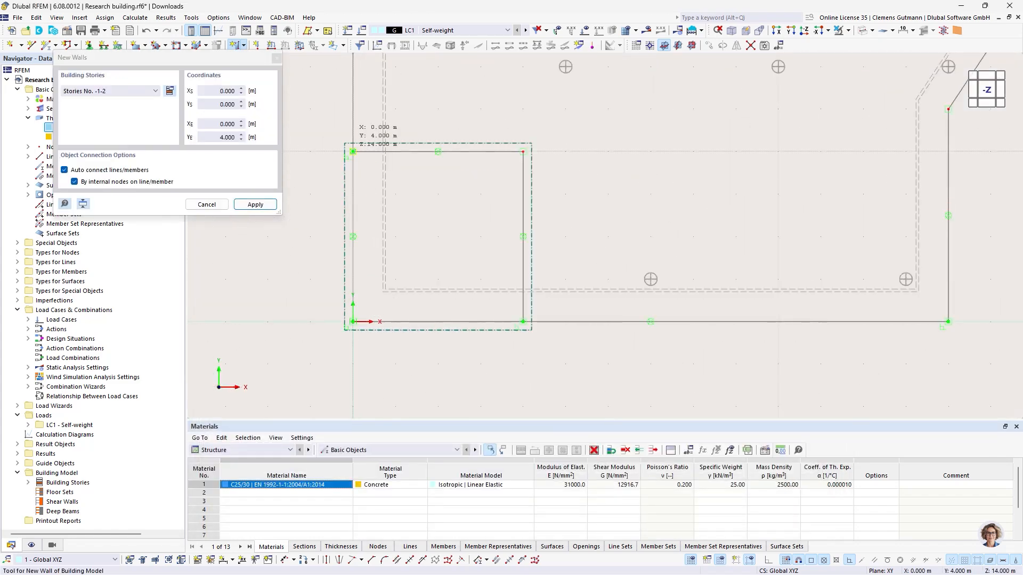
click(523, 152)
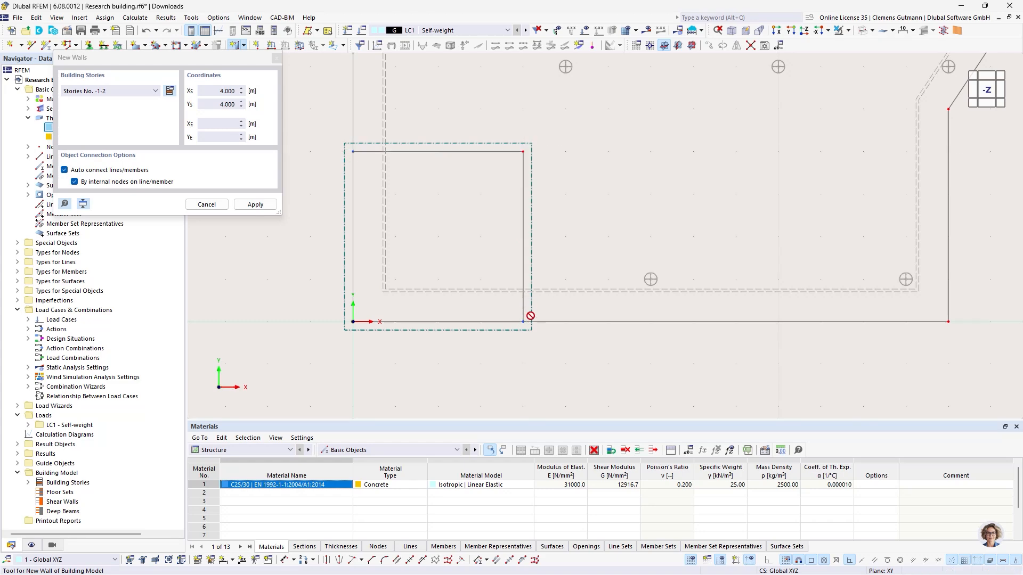
click(523, 322)
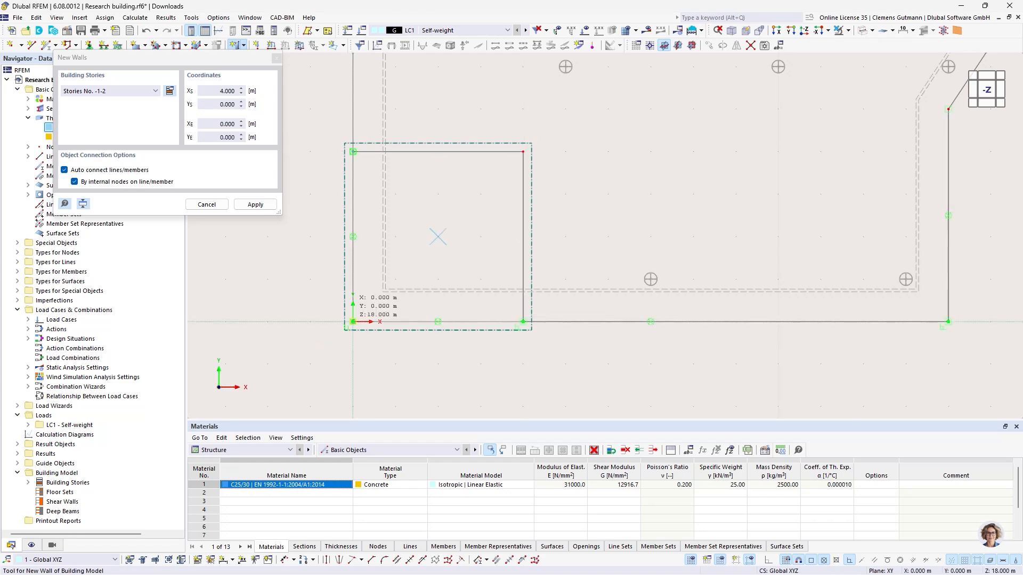
click(352, 322)
Step: Enclose the second opening with walls for stories -1 to 2, from X 15 to 19 m and Y 13 to 16 m
scroll(361, 244, down, 7)
middle_drag(586, 62, 472, 176)
scroll(473, 176, up, 3)
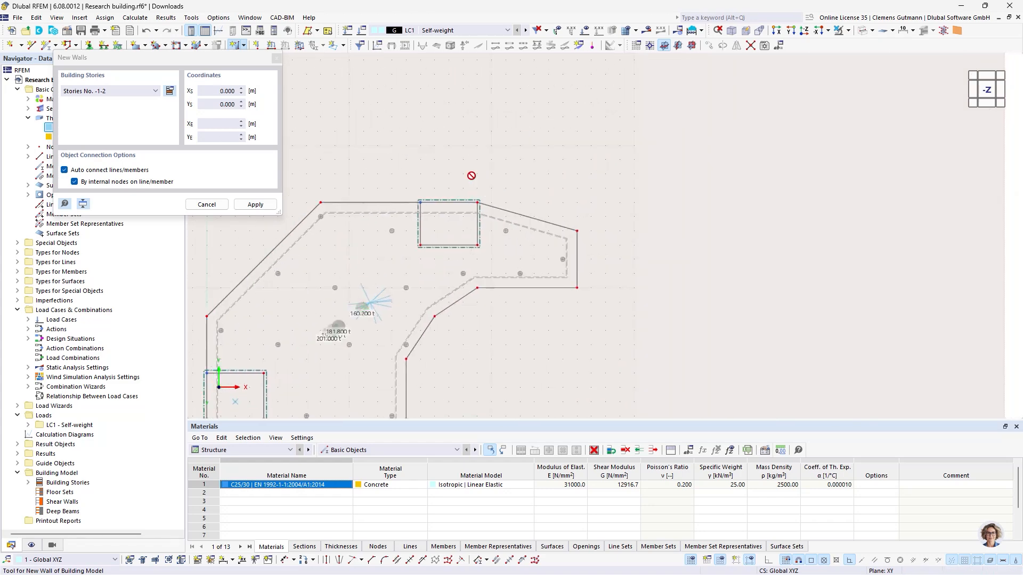
click(400, 212)
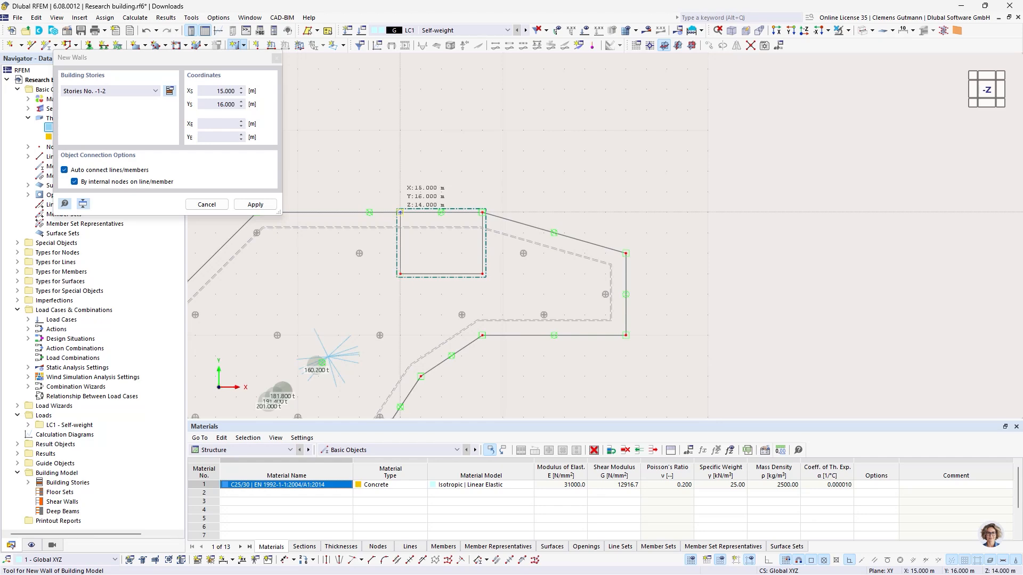
click(400, 274)
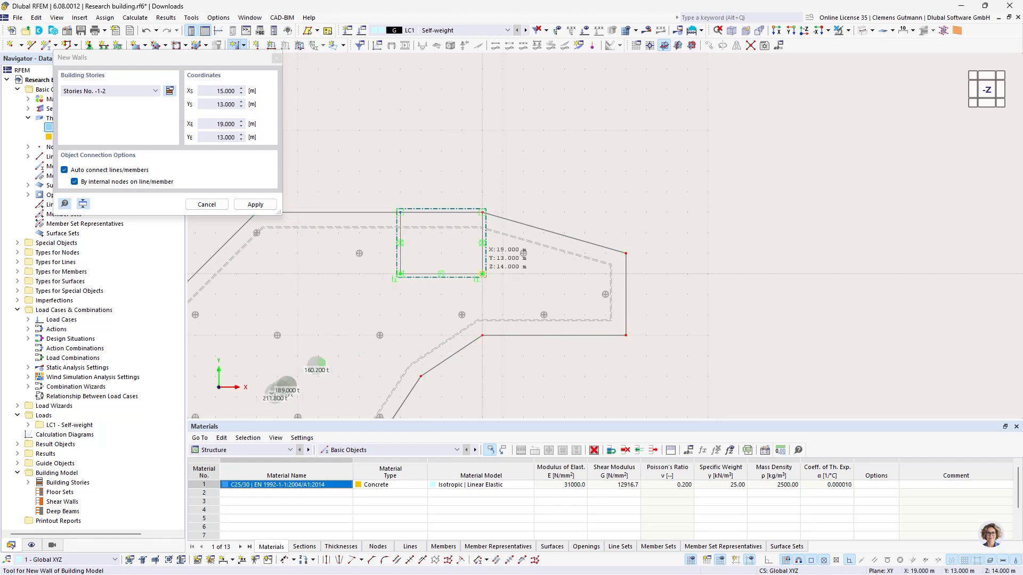
click(482, 274)
click(482, 212)
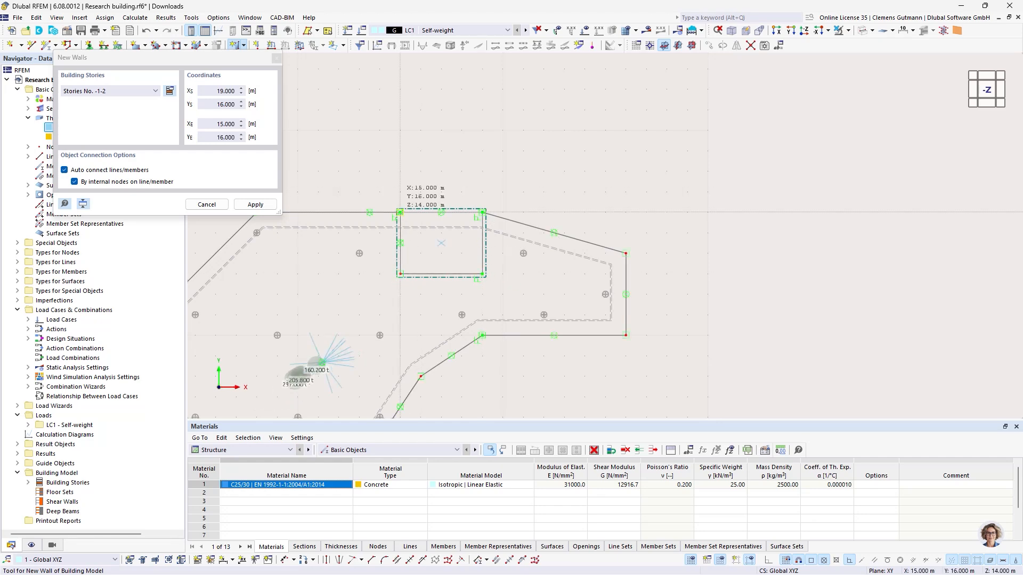
click(401, 212)
right_click(498, 148)
scroll(499, 148, down, 3)
scroll(501, 149, down, 3)
ctrl+middle_drag(472, 357, 477, 245)
key(Escape)
Step: Copy the core walls between 10.000 m and 14.000 m once, 4 m upwards along Z
scroll(372, 163, up, 4)
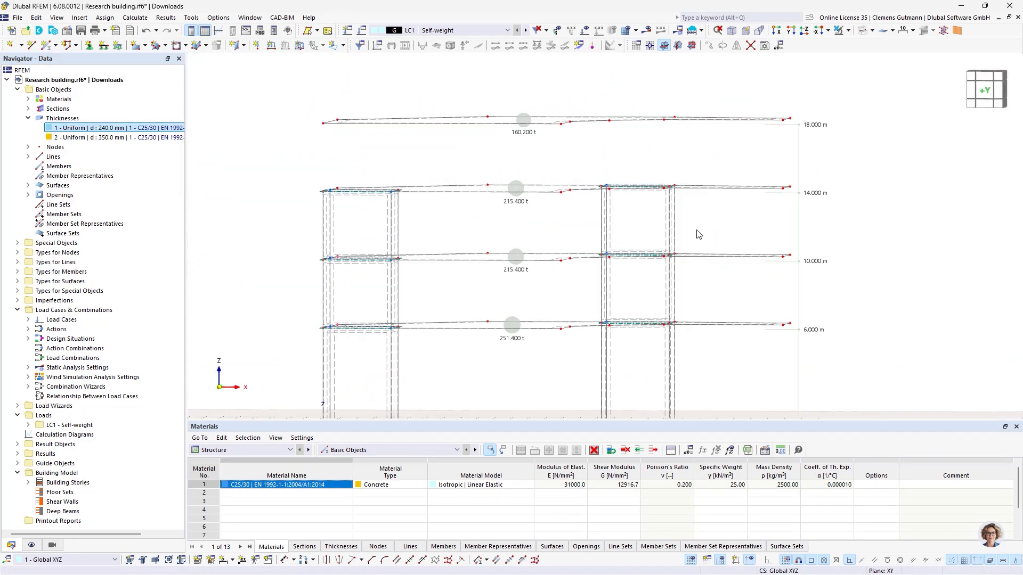
right_click(328, 233)
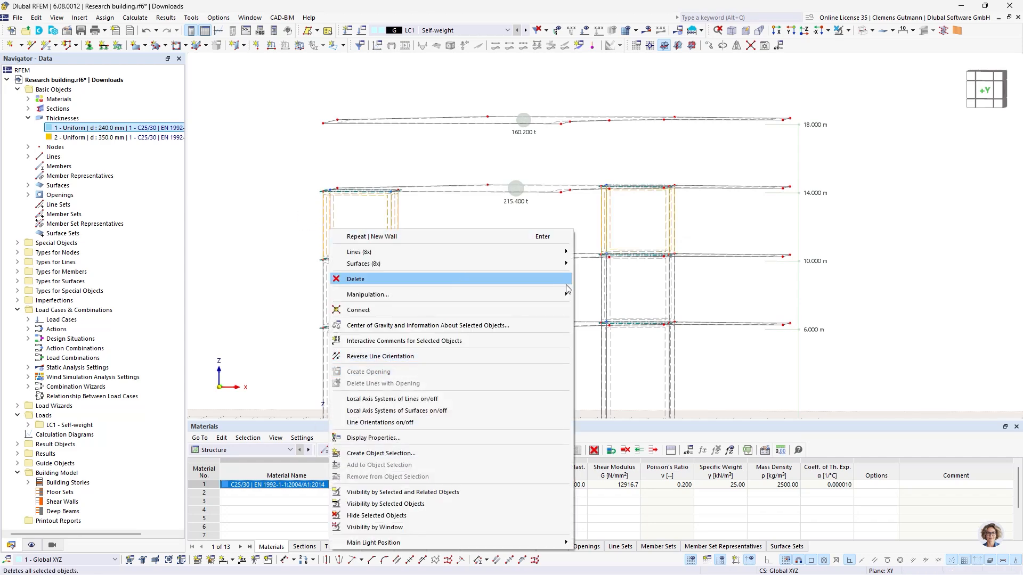
click(591, 301)
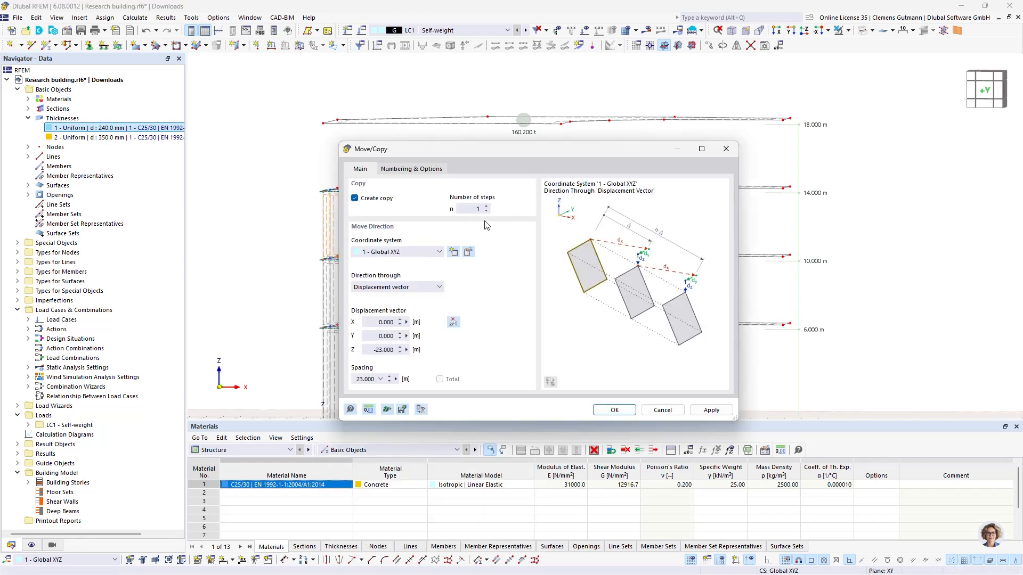
click(371, 352)
text(4)
key(Tab)
click(624, 410)
click(255, 162)
Step: Change the model display from wireframe to filled surfaces and view the building from above at an angle
scroll(433, 173, down, 3)
ctrl+middle_drag(476, 202, 487, 240)
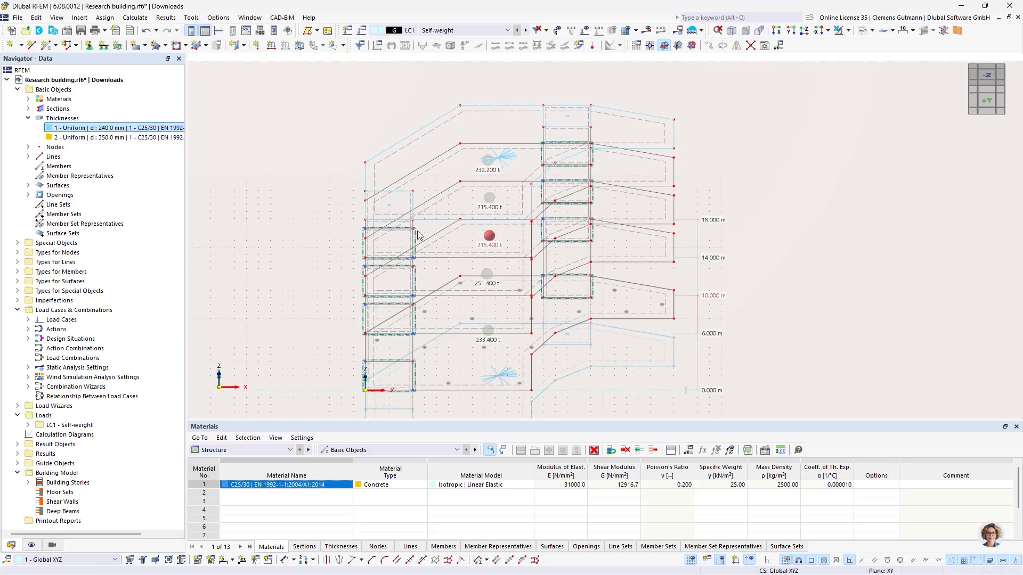
click(987, 75)
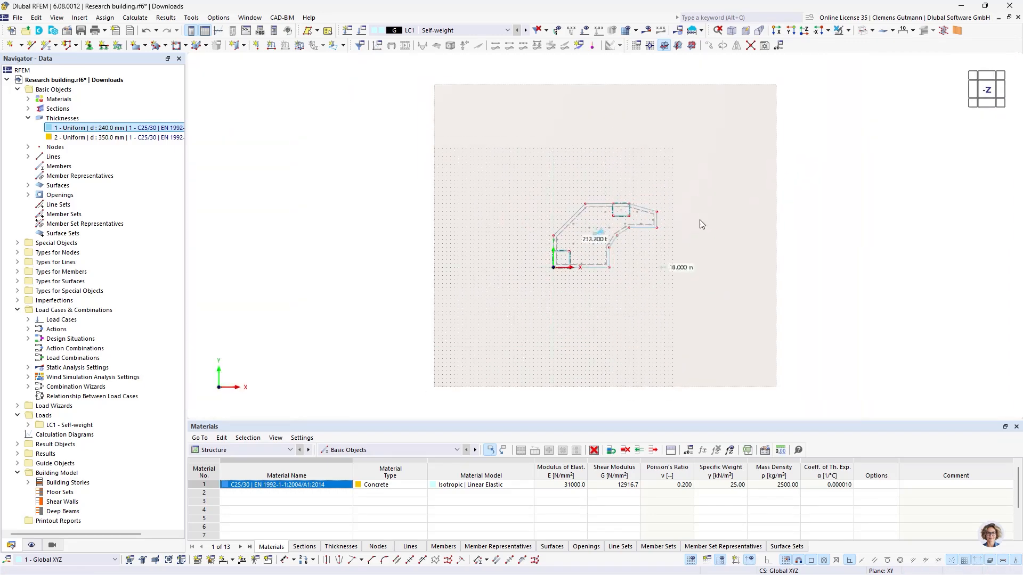
scroll(675, 242, up, 4)
ctrl+middle_drag(524, 279, 537, 244)
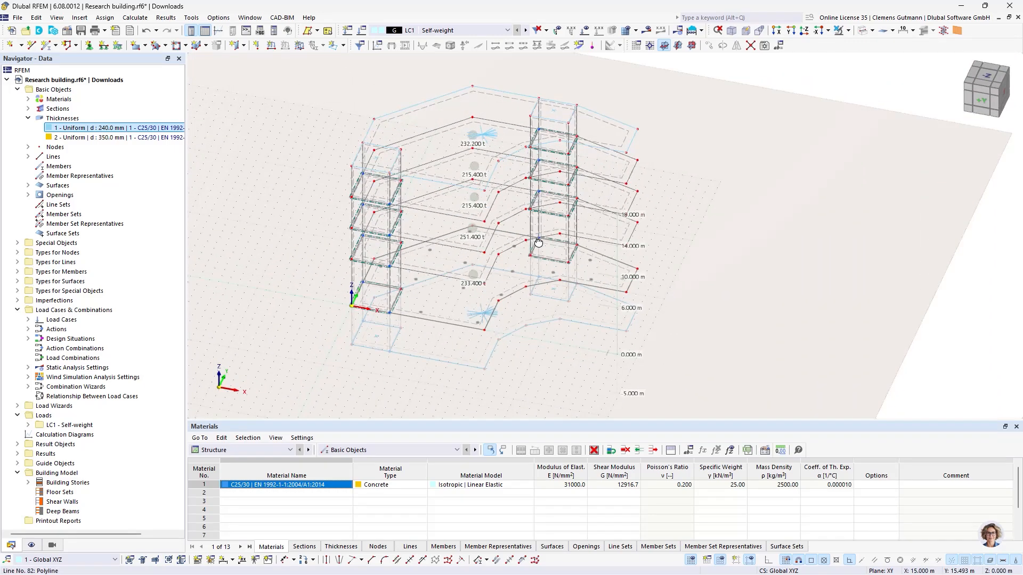
click(850, 32)
click(874, 33)
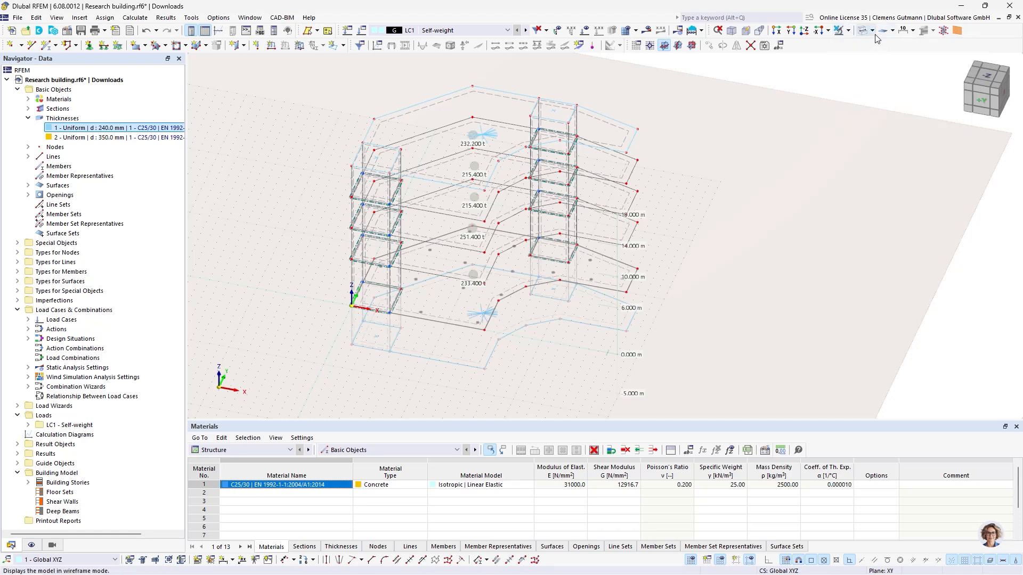
click(872, 32)
click(890, 56)
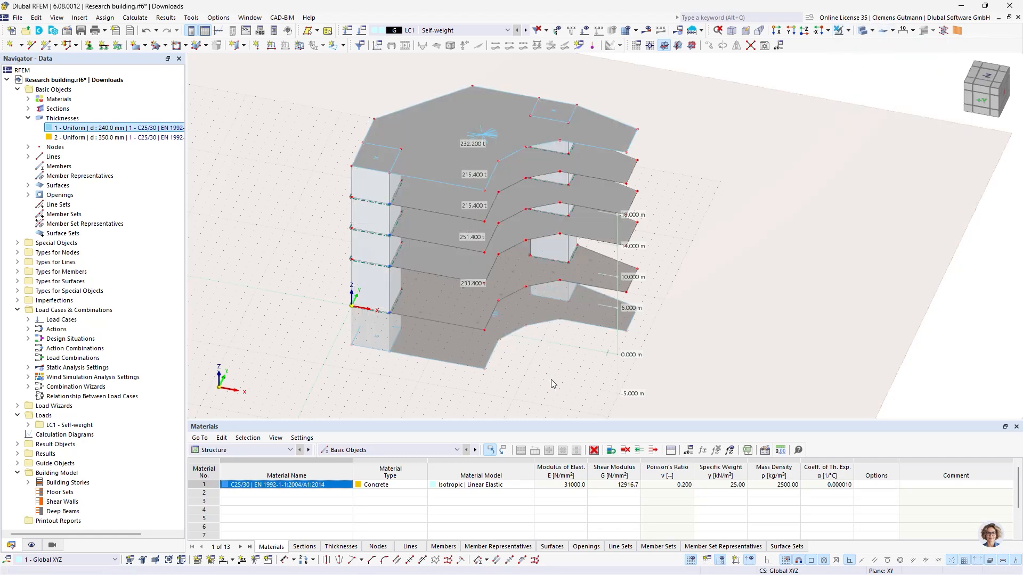
mouse_move(567, 362)
ctrl+middle_down()
mouse_move(434, 283)
mouse_move(563, 342)
ctrl+middle_up()
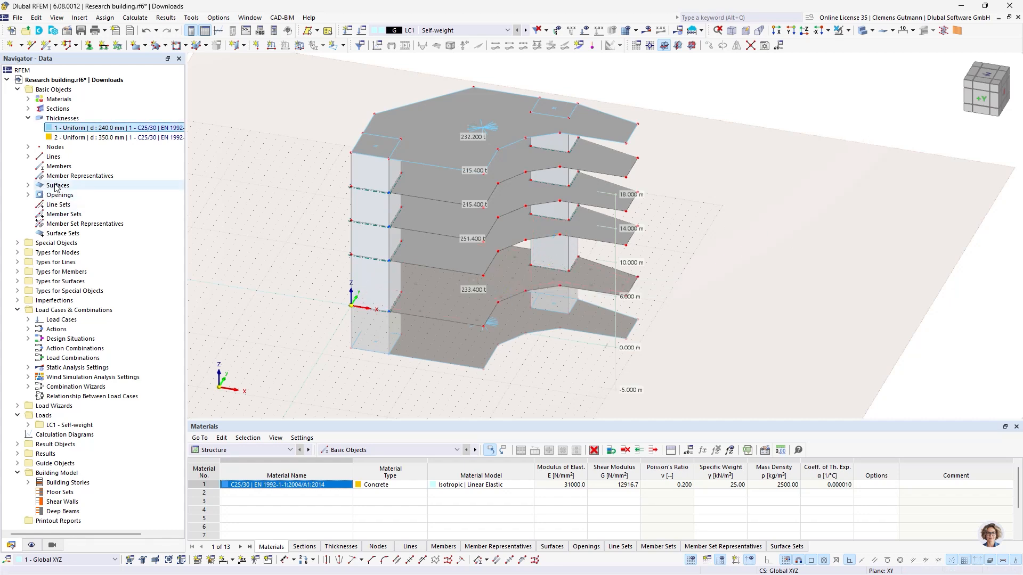
Step: Define a new wall with Load Transfer stiffness type and the load transfer direction y | Stripes
click(994, 78)
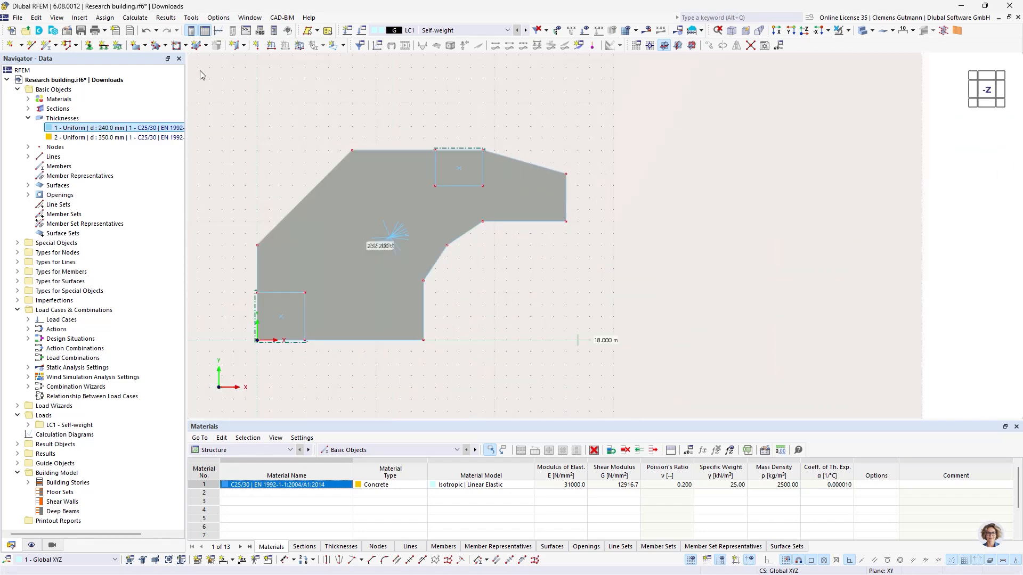
click(237, 45)
click(261, 70)
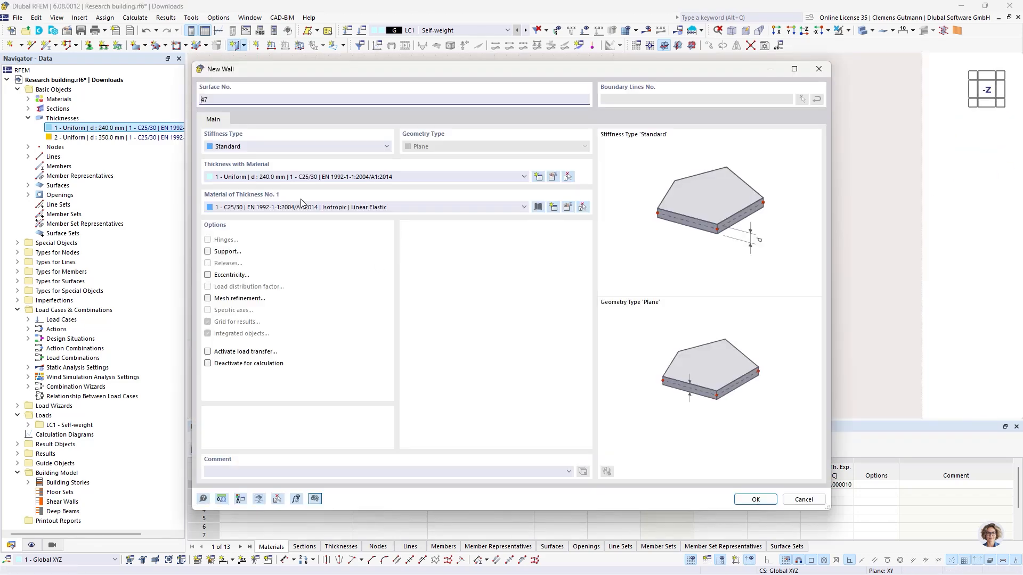
click(280, 146)
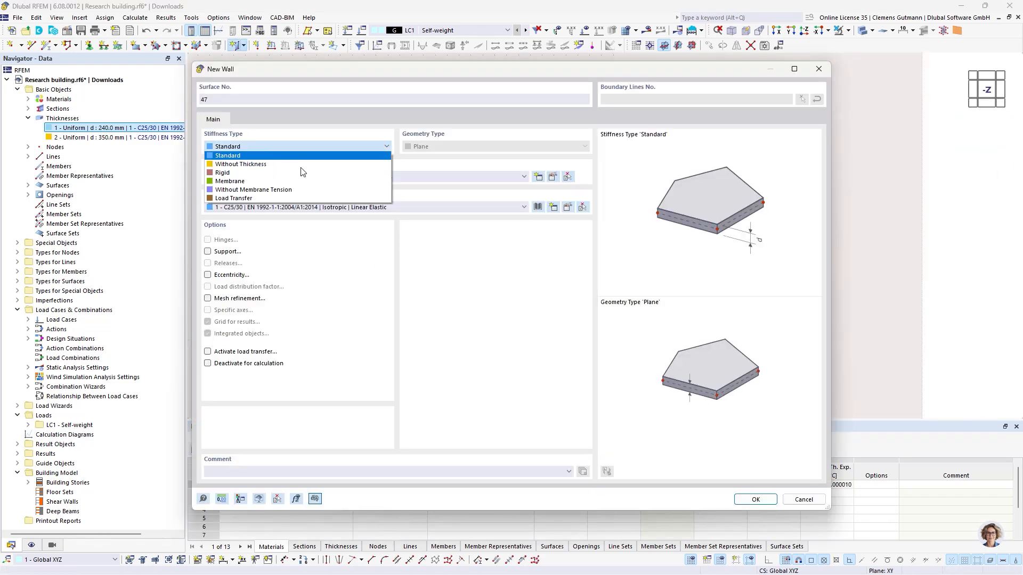
click(224, 198)
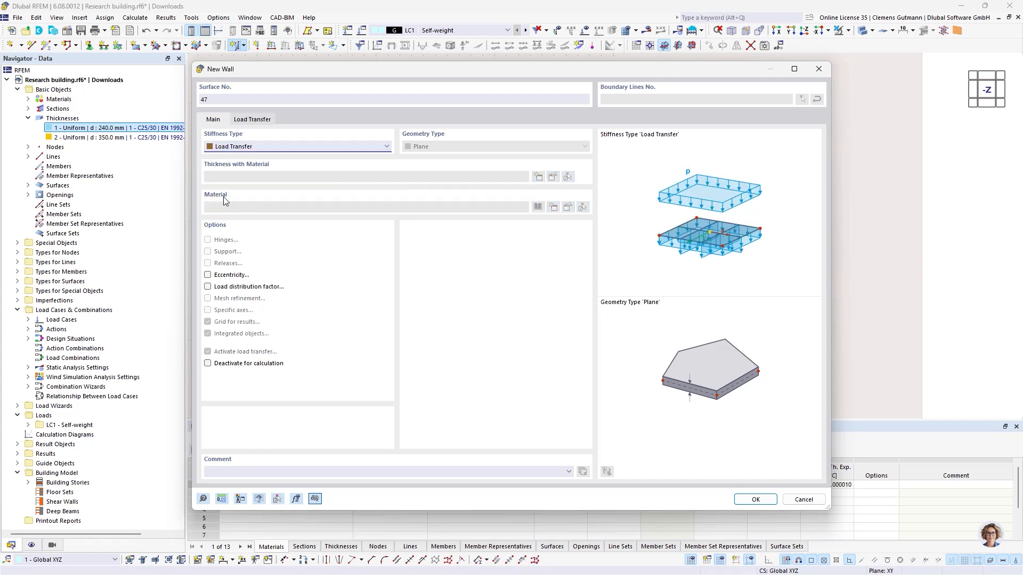
click(262, 121)
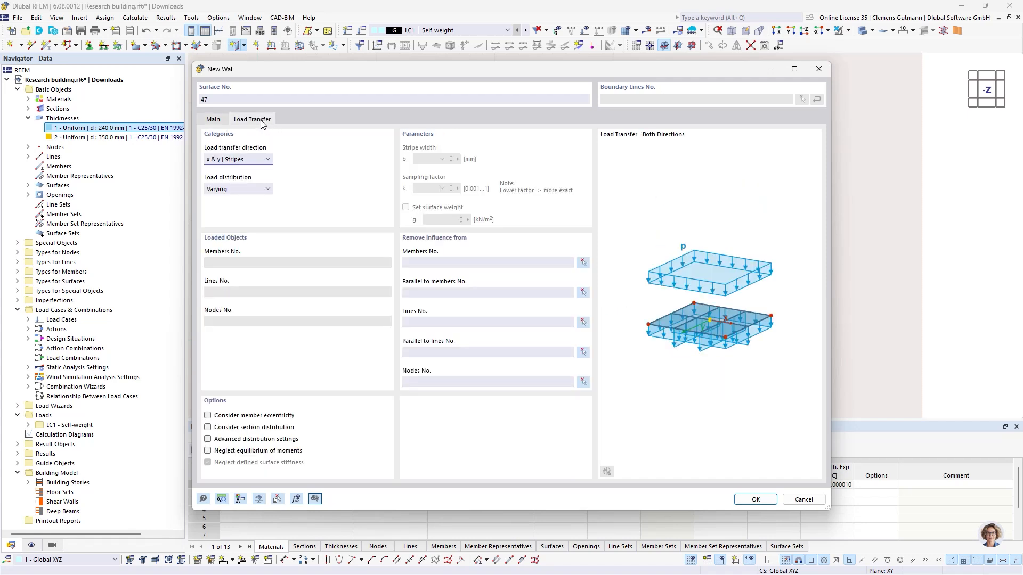
click(246, 160)
click(247, 160)
click(246, 161)
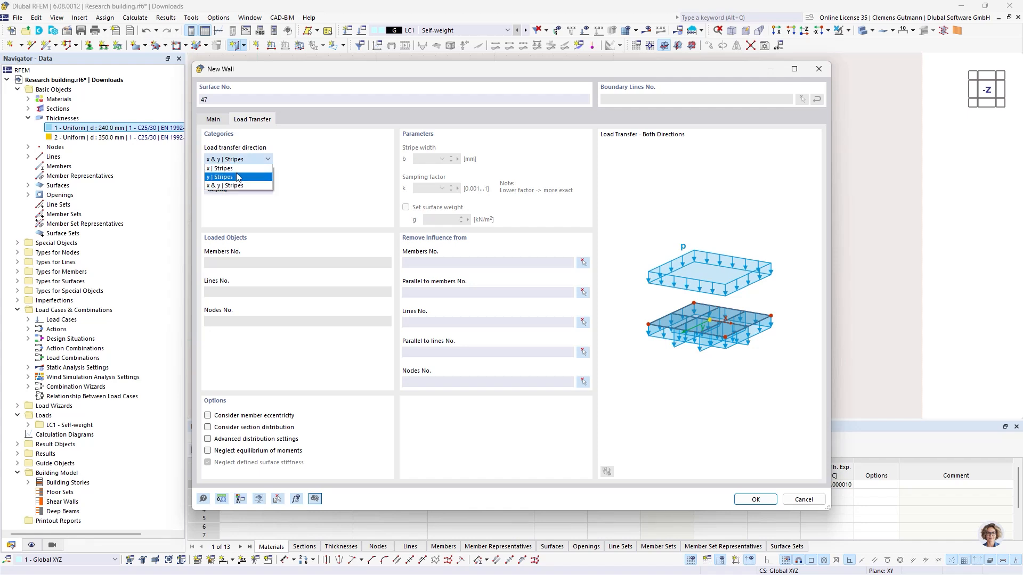
click(237, 176)
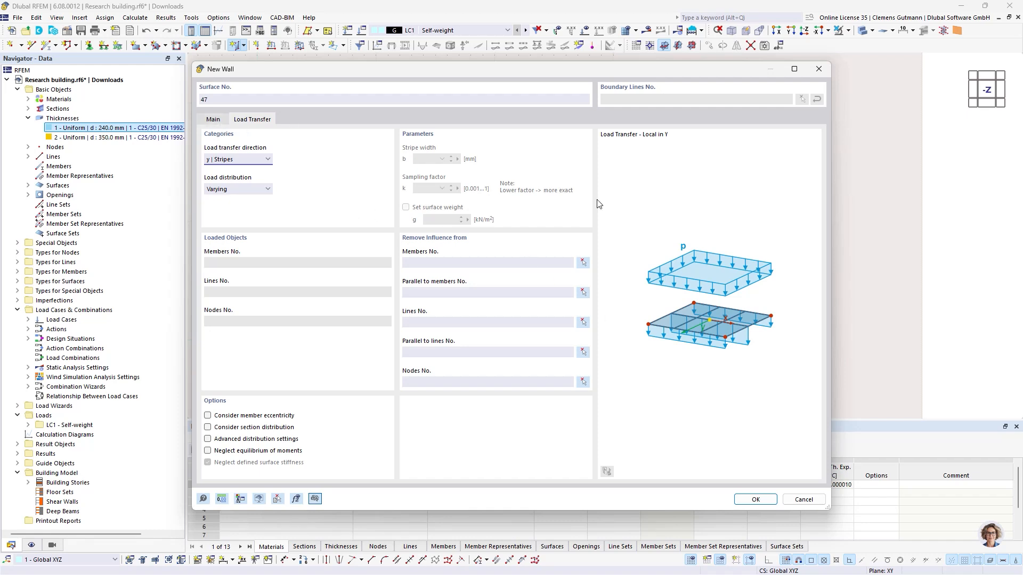
click(754, 499)
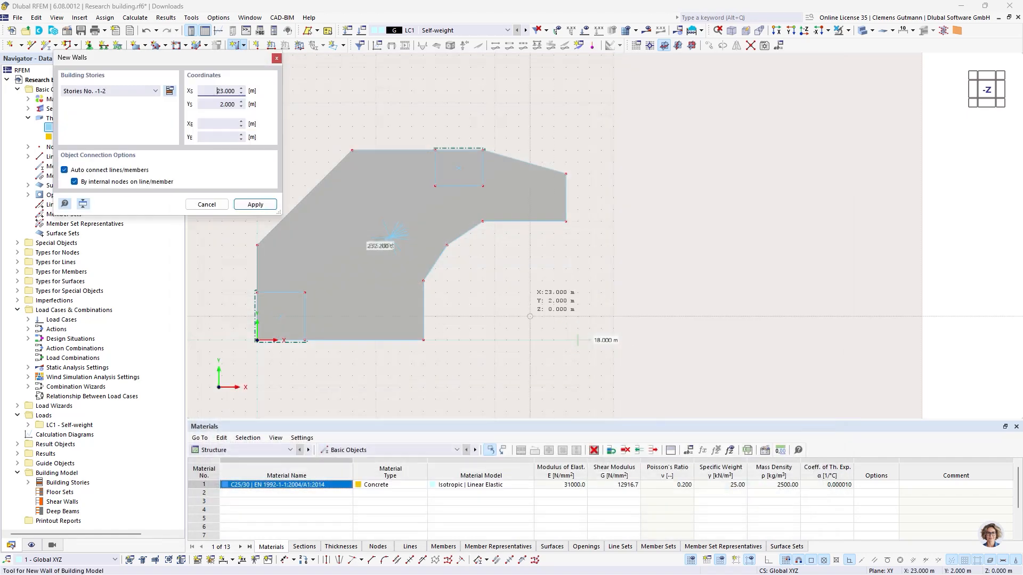
Step: Include story 3 and exclude story -1 so the new walls are created on stories 0 to 3
click(154, 91)
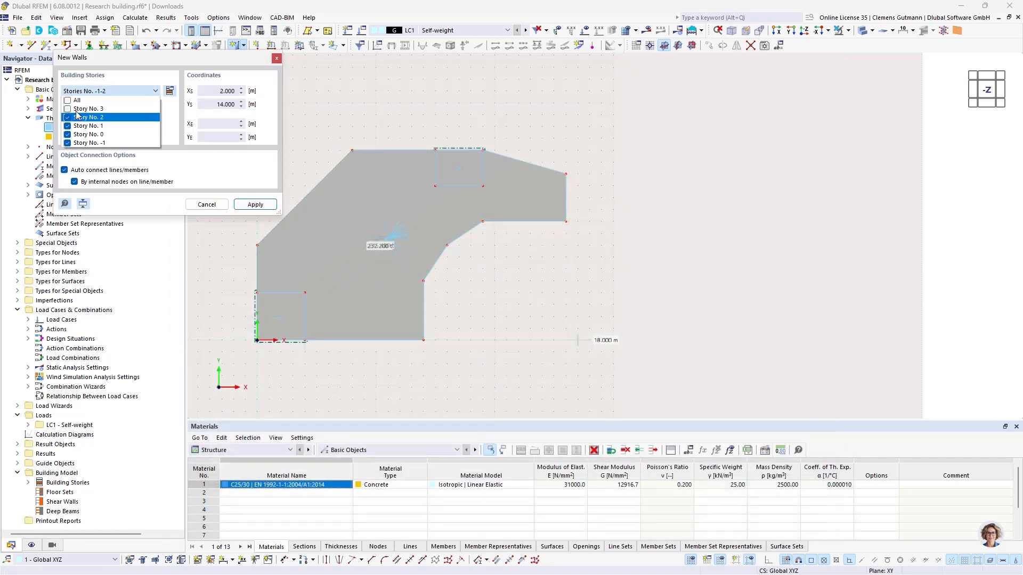
click(67, 110)
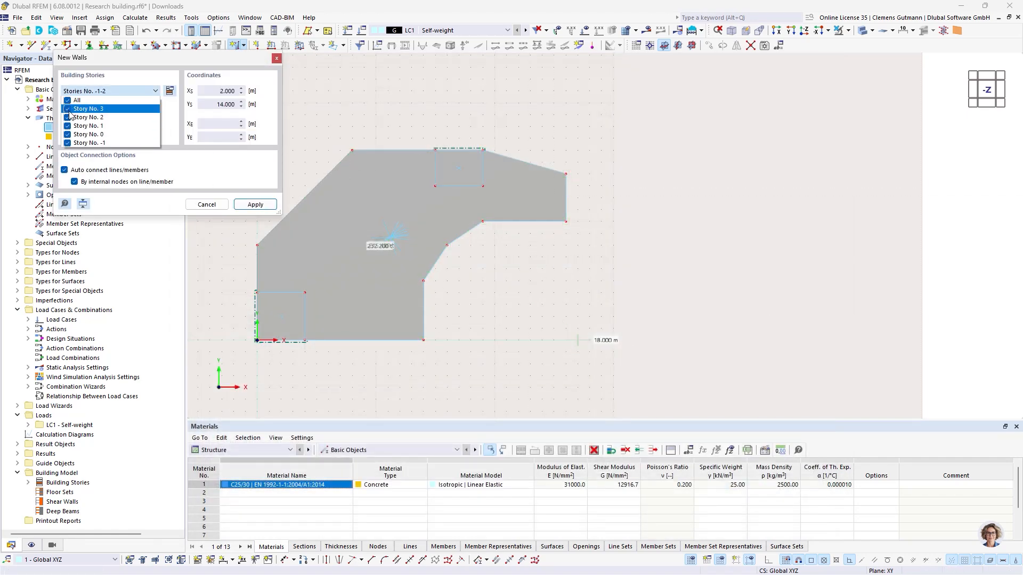
click(68, 143)
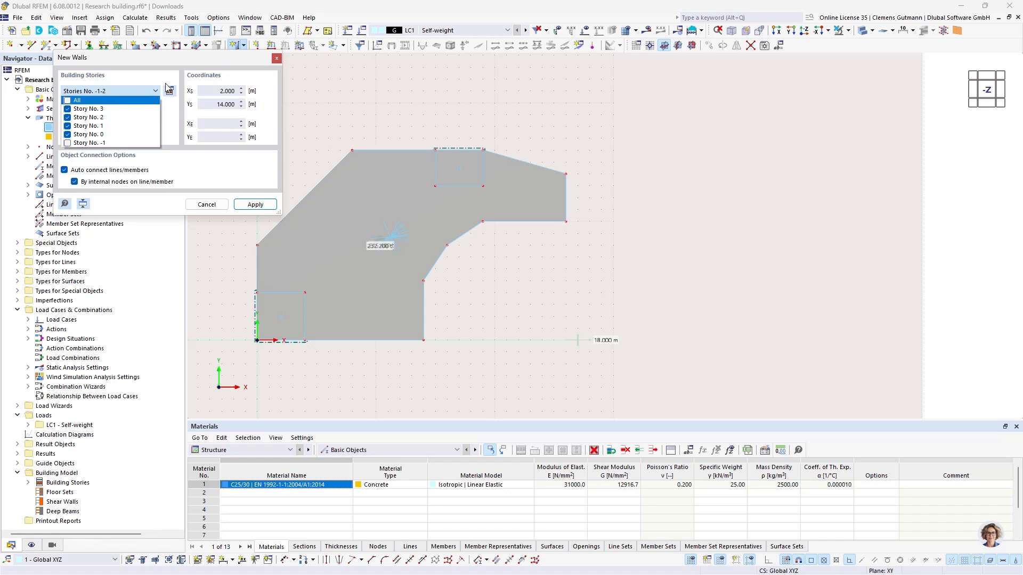
click(280, 172)
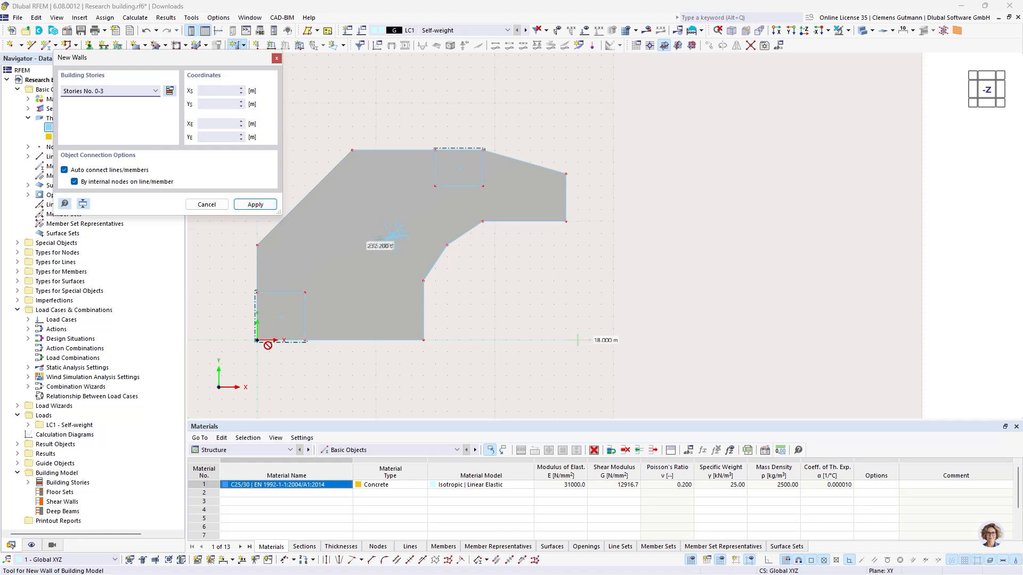
Step: Draw load transfer walls on stories 0 to 3 along the floor edge from (0, 4) through (0, 8) and (8, 16) to (15, 16) m
scroll(415, 366, up, 4)
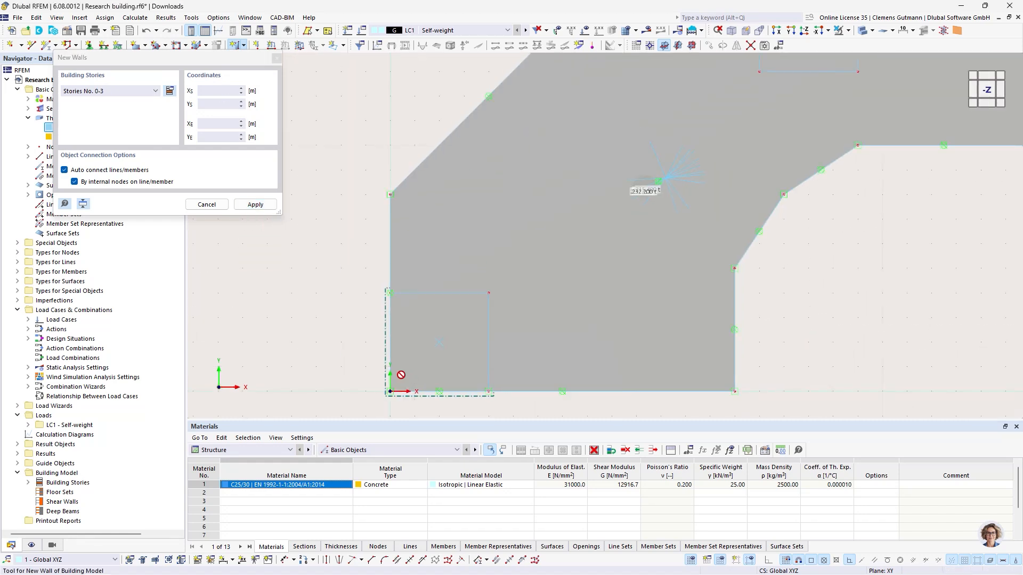
click(390, 293)
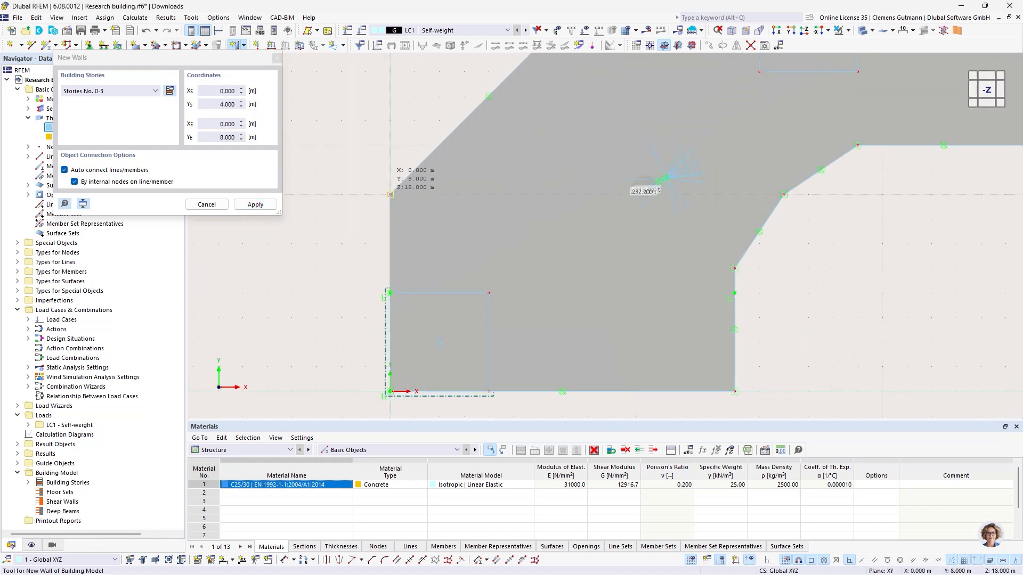
click(390, 194)
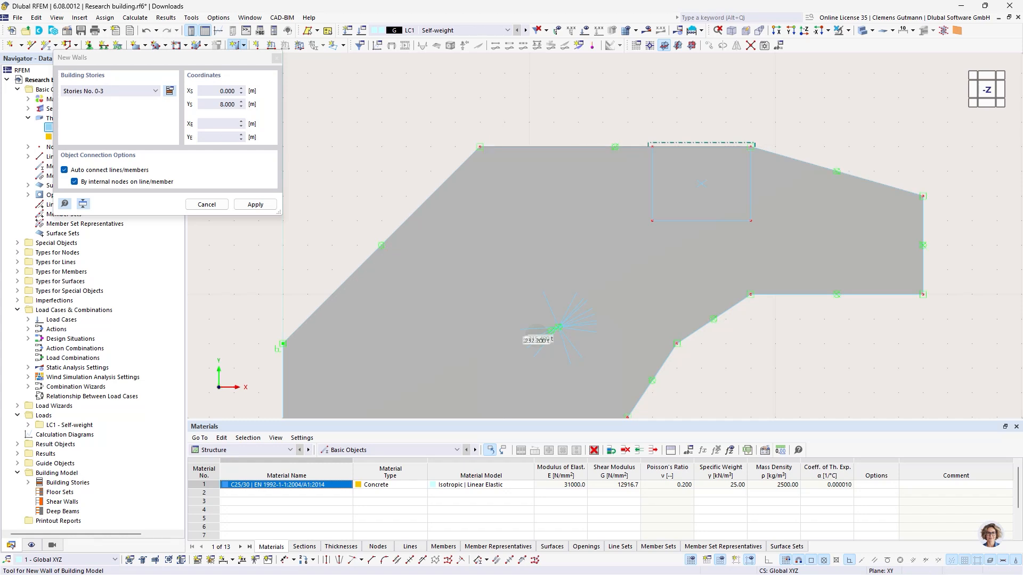
click(480, 147)
click(652, 147)
middle_drag(906, 281, 603, 197)
right_click(523, 164)
Step: Draw load transfer walls along the floor edge from (19, 16) through (26, 14), (26, 10), (19, 10) and (16, 8) to (14, 5) m
click(449, 61)
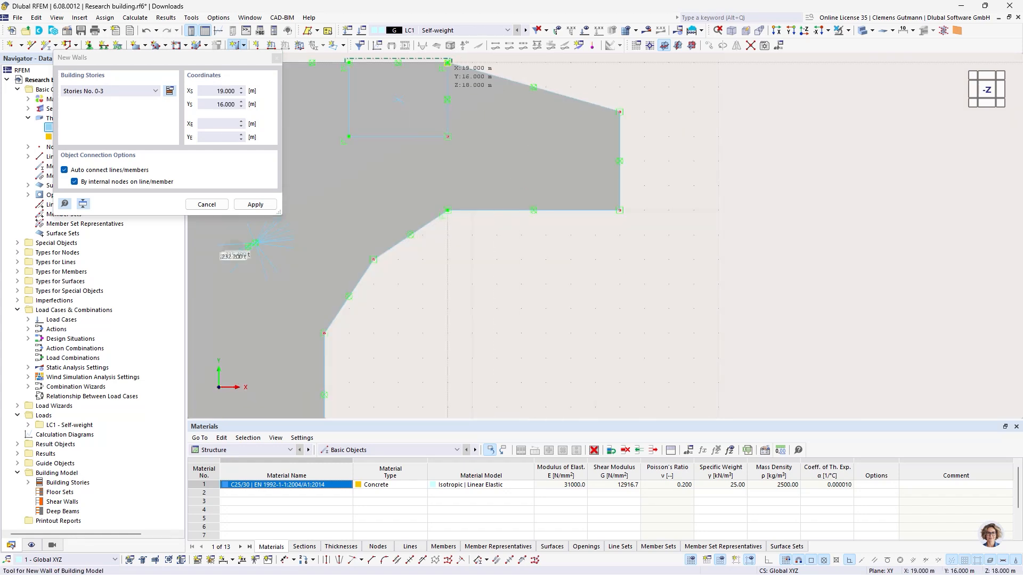
click(620, 111)
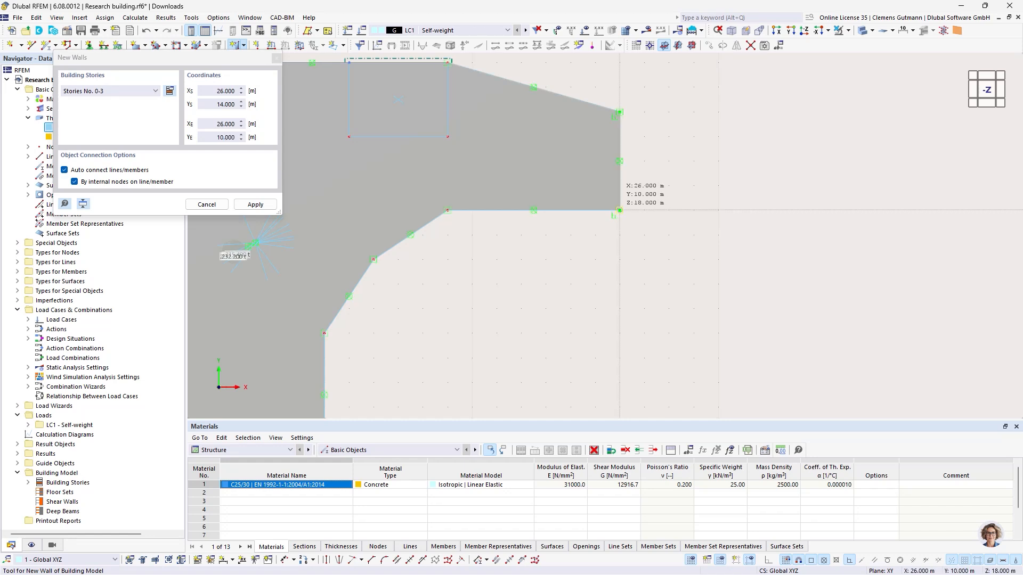
click(448, 210)
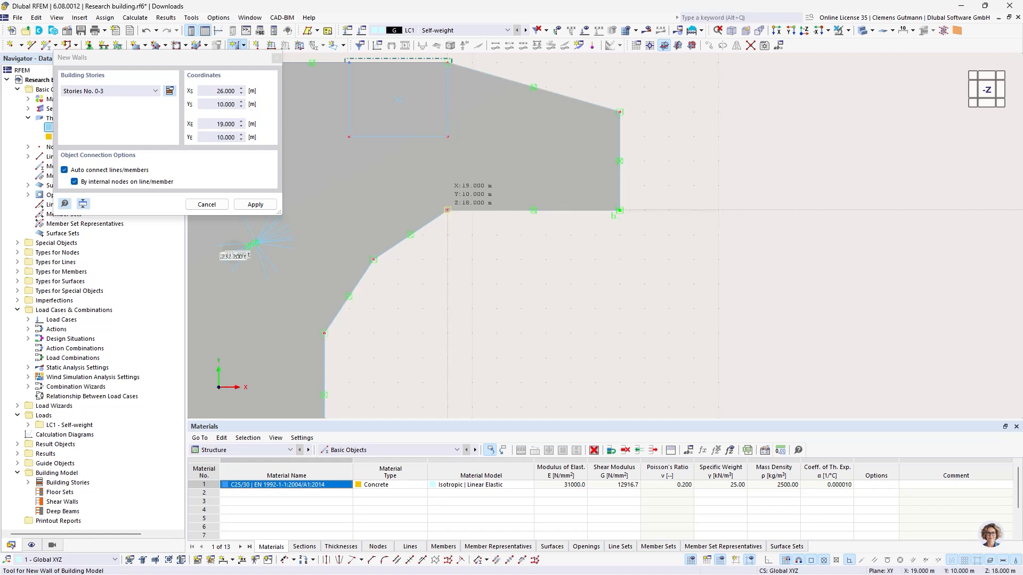
click(373, 260)
click(325, 333)
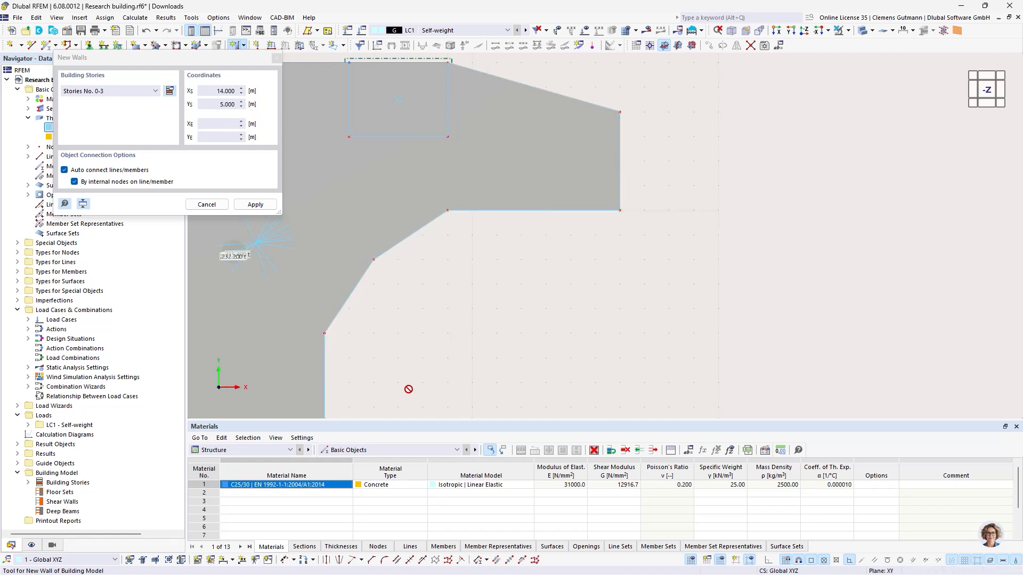
Step: Complete the load transfer facade on stories 0 to 3 with walls from (14, 5) through (14, 0) to (4, 0) m
middle_drag(408, 388, 595, 201)
click(512, 269)
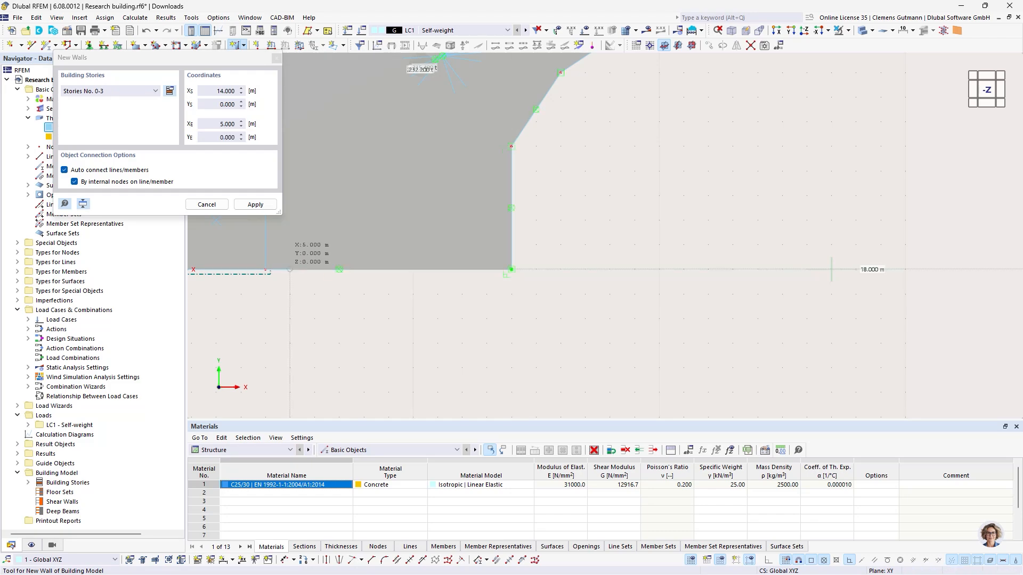
click(265, 269)
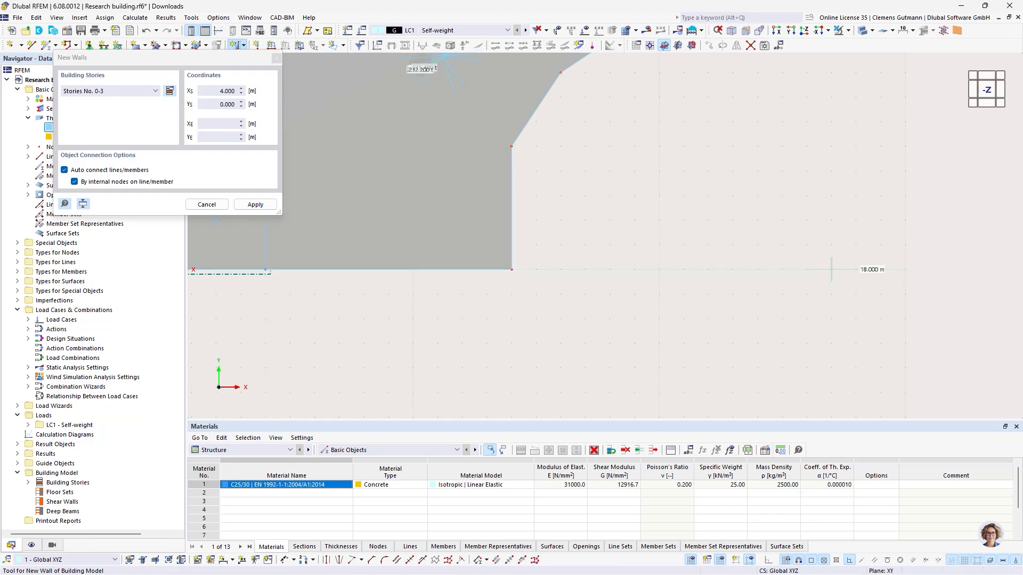
scroll(522, 276, down, 4)
ctrl+middle_drag(539, 299, 623, 224)
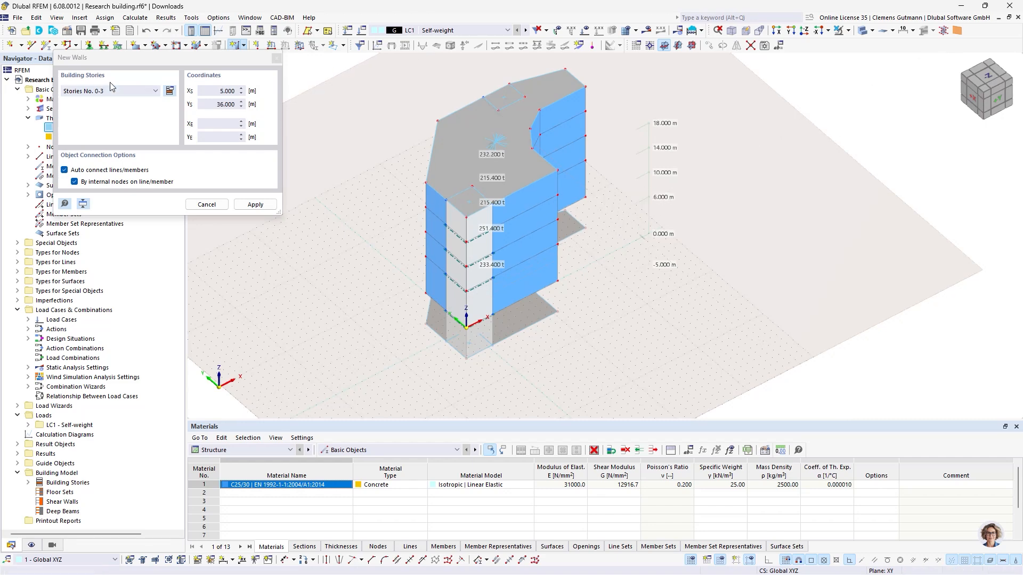
click(121, 91)
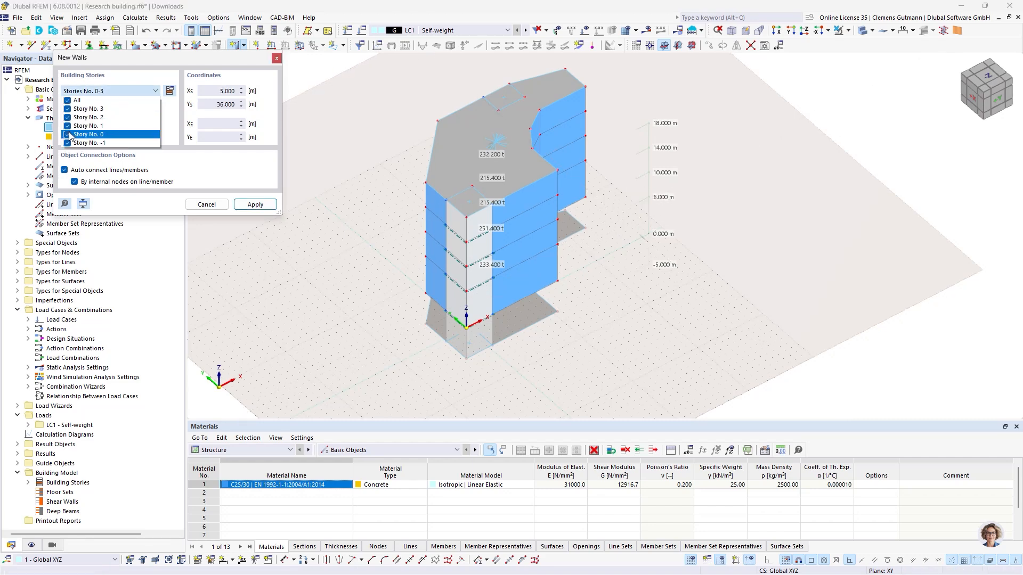
click(68, 134)
click(68, 126)
click(67, 117)
click(68, 109)
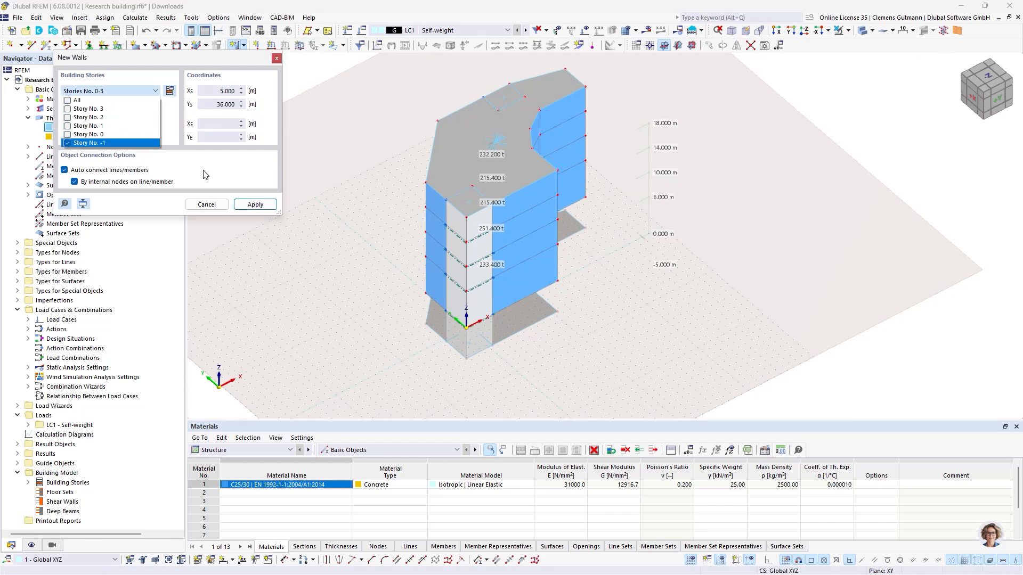
click(205, 174)
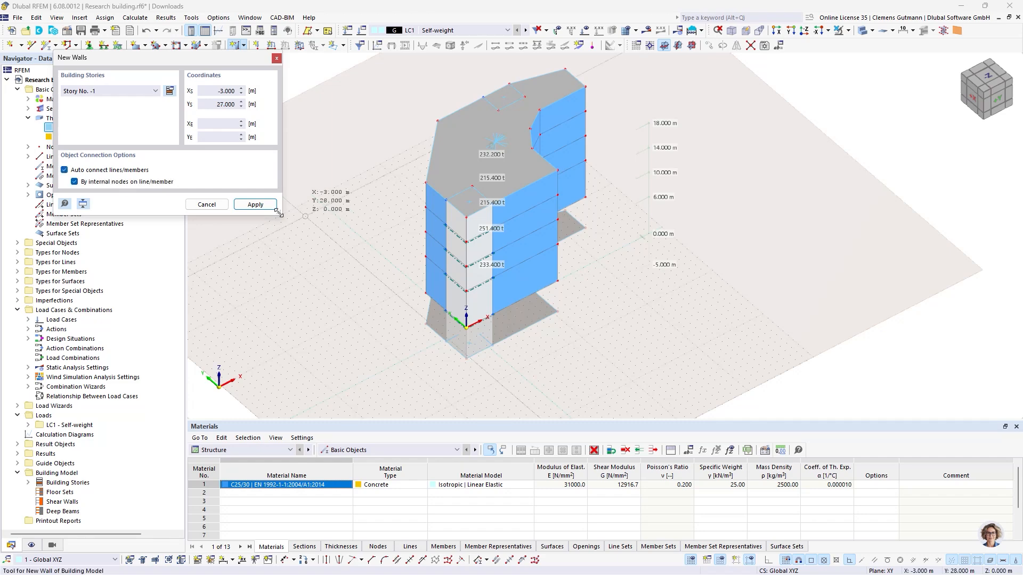
click(255, 205)
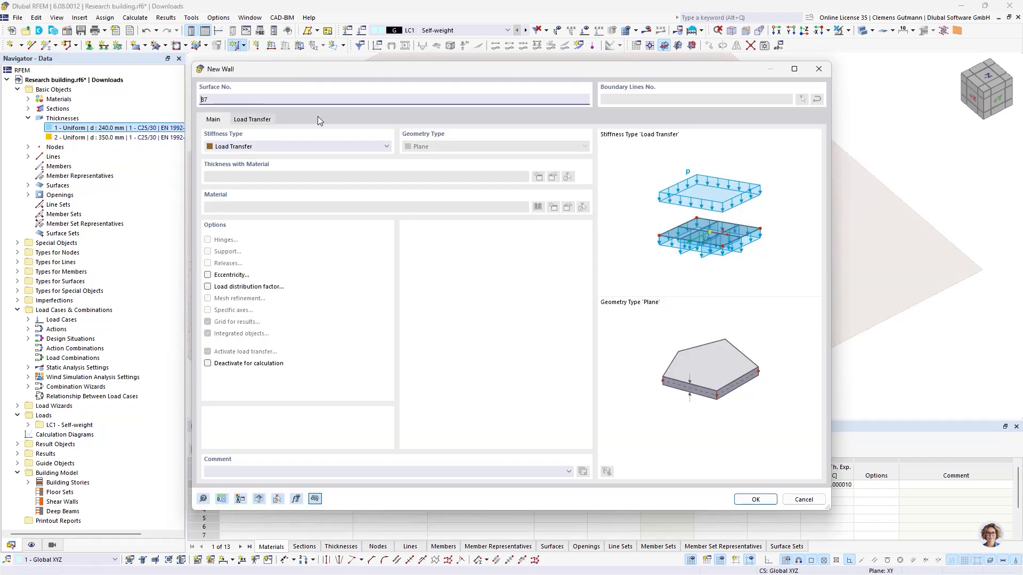
Step: Define a new wall with Standard stiffness type and the 240 mm C25/30 uniform thickness
click(315, 146)
click(245, 157)
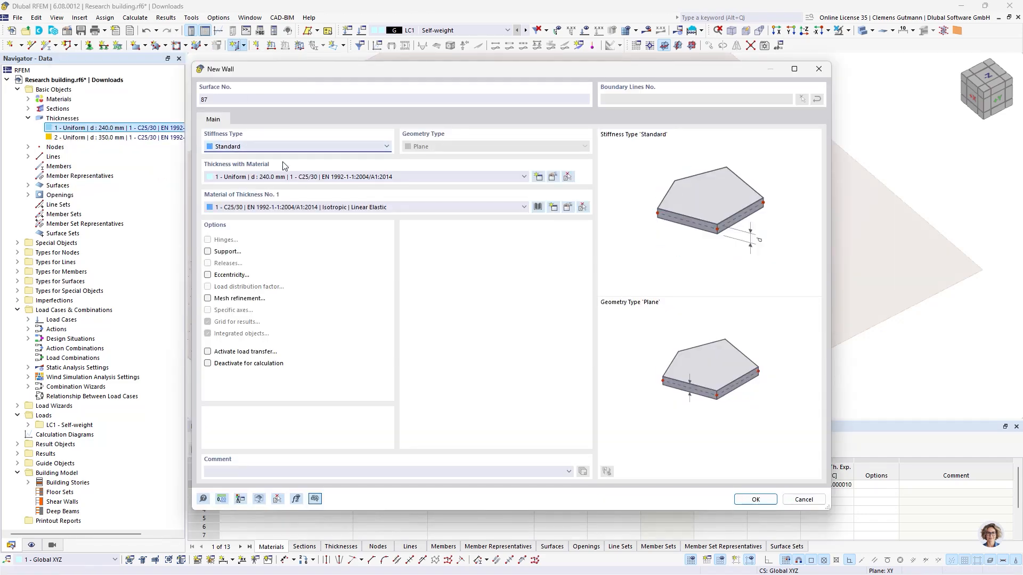
click(756, 499)
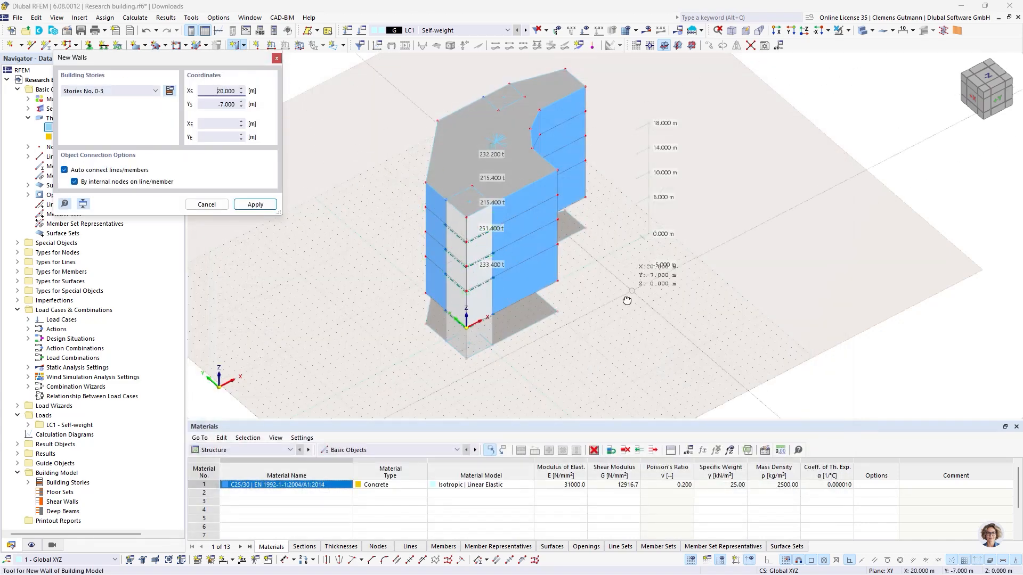
Step: Restrict the new walls to story -1 only and turn off auto connection by internal nodes on line/member
ctrl+middle_drag(628, 298, 539, 318)
click(116, 95)
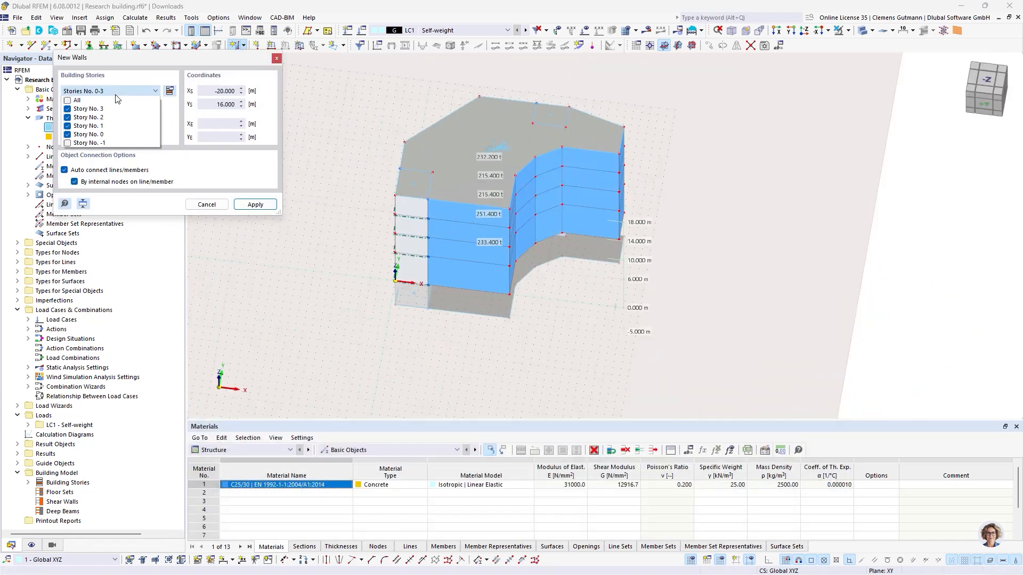
click(68, 109)
click(68, 117)
click(68, 126)
click(68, 134)
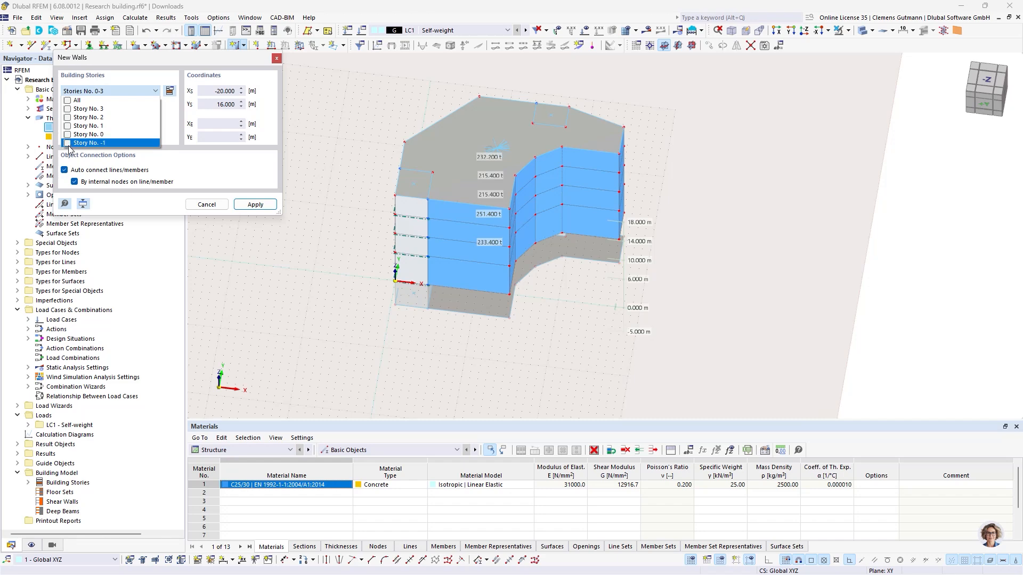
click(68, 145)
click(244, 191)
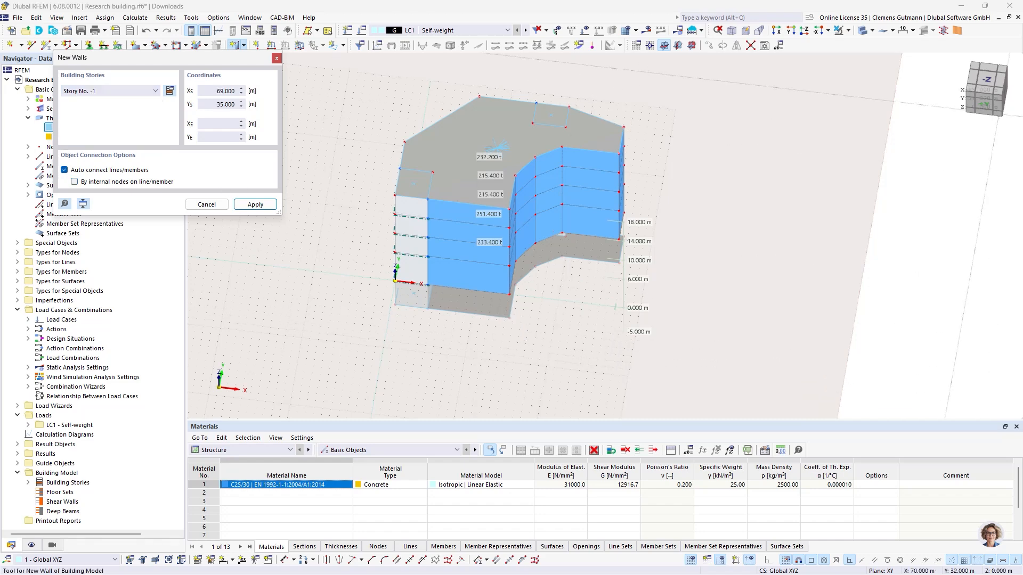
Step: In plan view, draw story -1 walls along the floor edge from (0, 4) through (0, 8) and (8, 16) to (15, 16) m
click(804, 30)
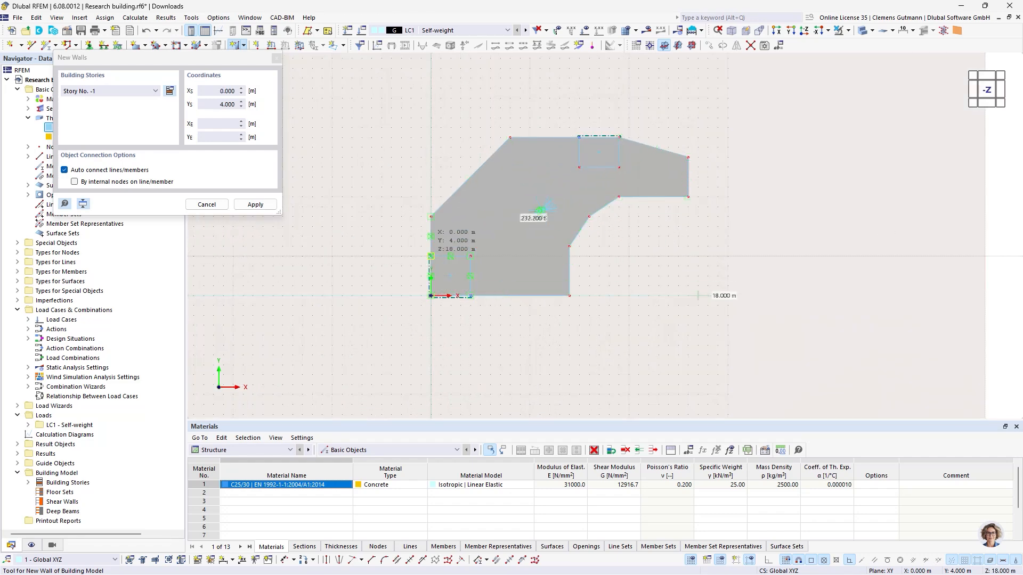
click(430, 256)
click(430, 216)
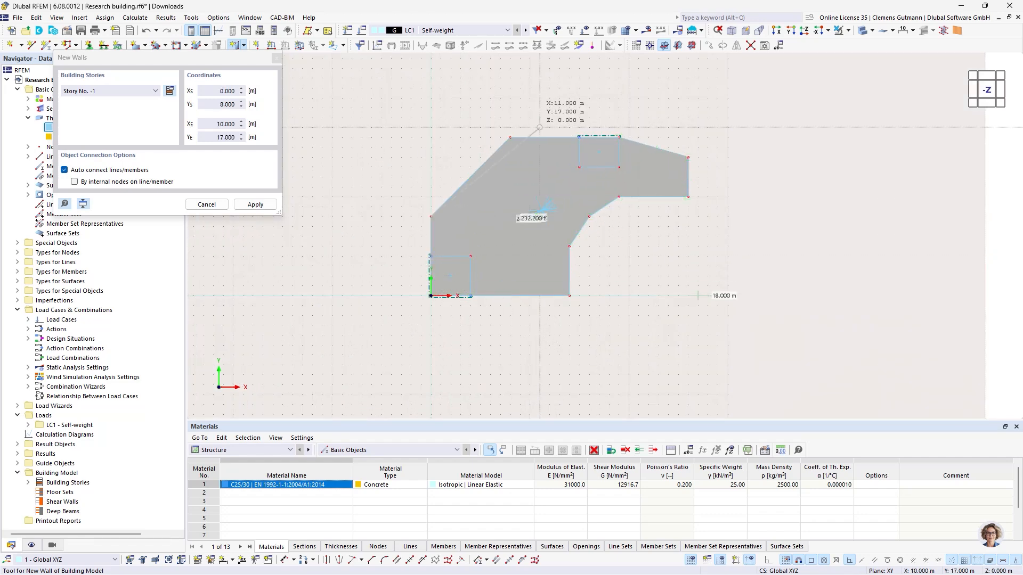
click(510, 138)
scroll(618, 111, up, 3)
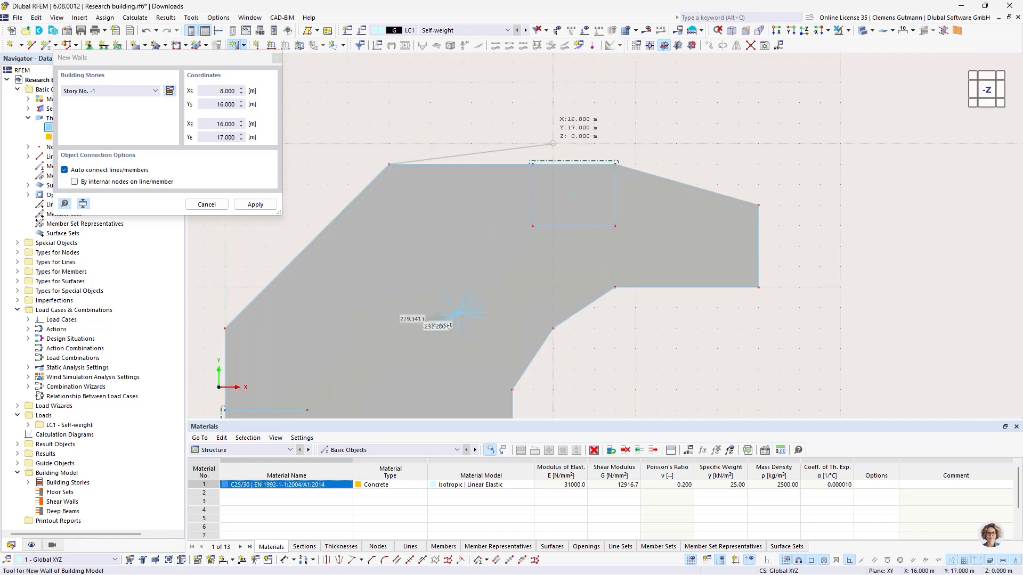
click(533, 164)
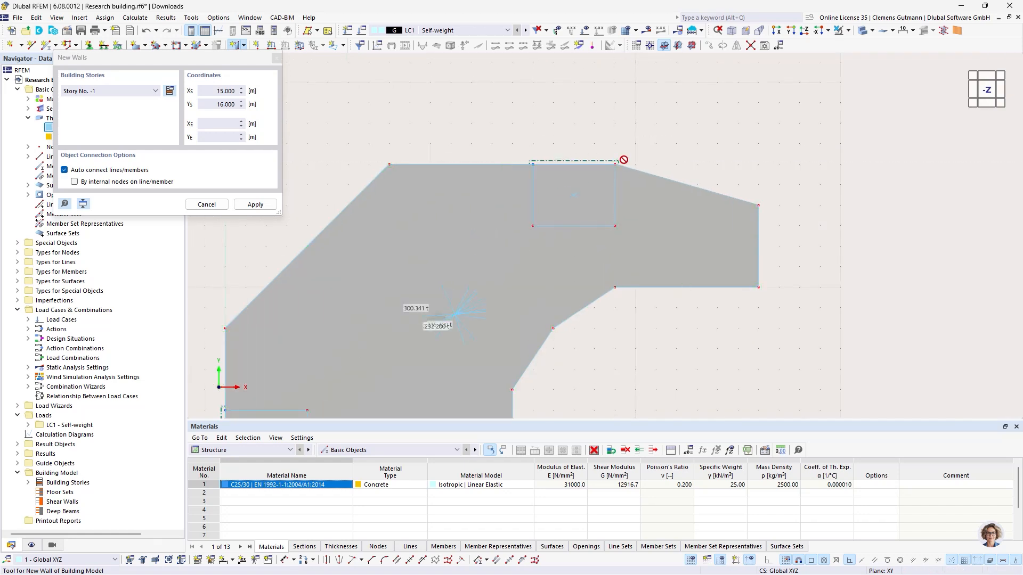
Step: Draw story -1 walls from (19, 16) through (26, 14), (26, 10), (19, 10) and (16, 8) to (14, 5) m
click(759, 205)
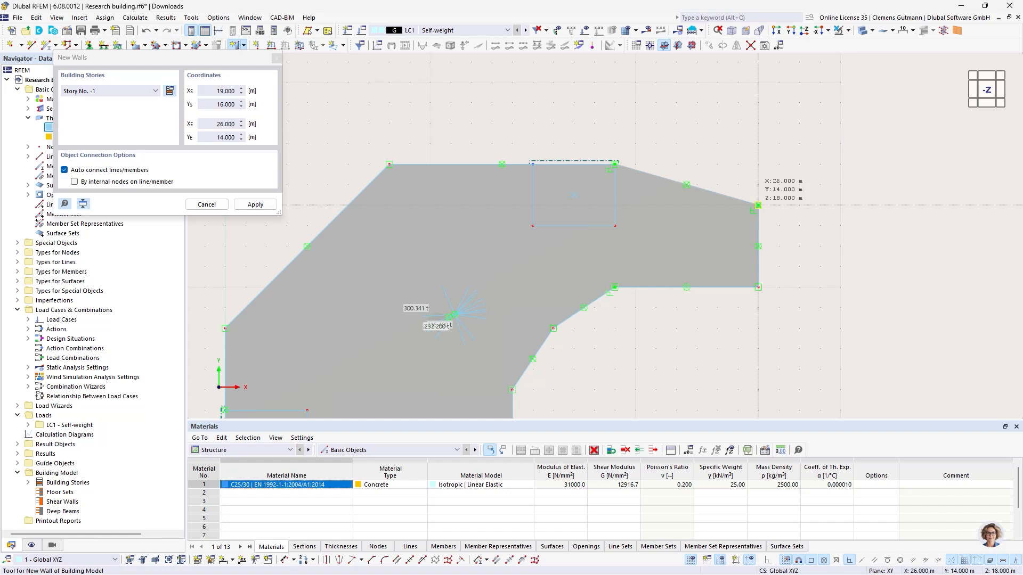
click(758, 287)
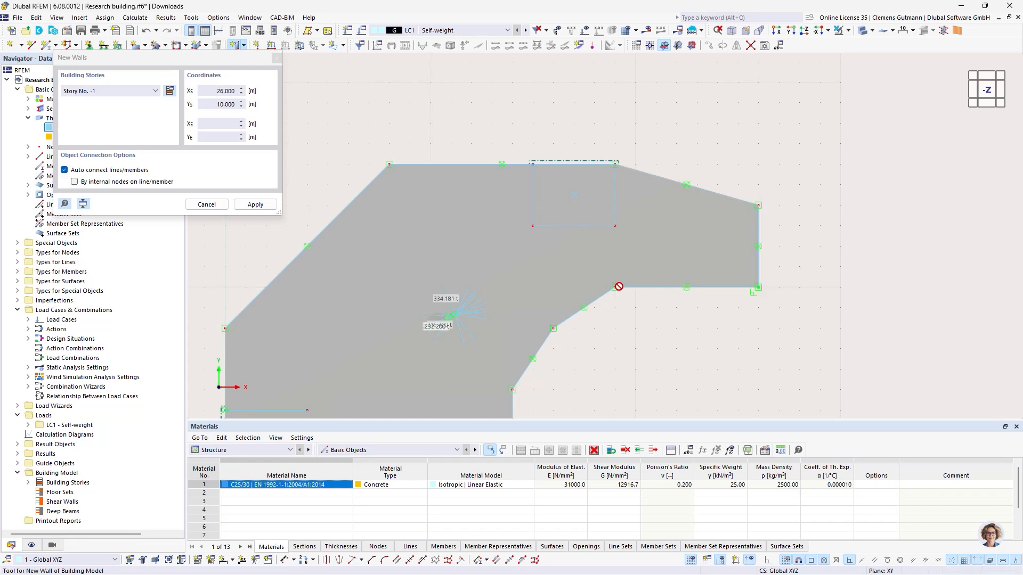
click(615, 287)
click(553, 329)
click(512, 390)
Step: Complete the story -1 perimeter with walls from (14, 5) through (14, 0) to (4, 0) m and end wall placement
middle_drag(574, 369, 638, 137)
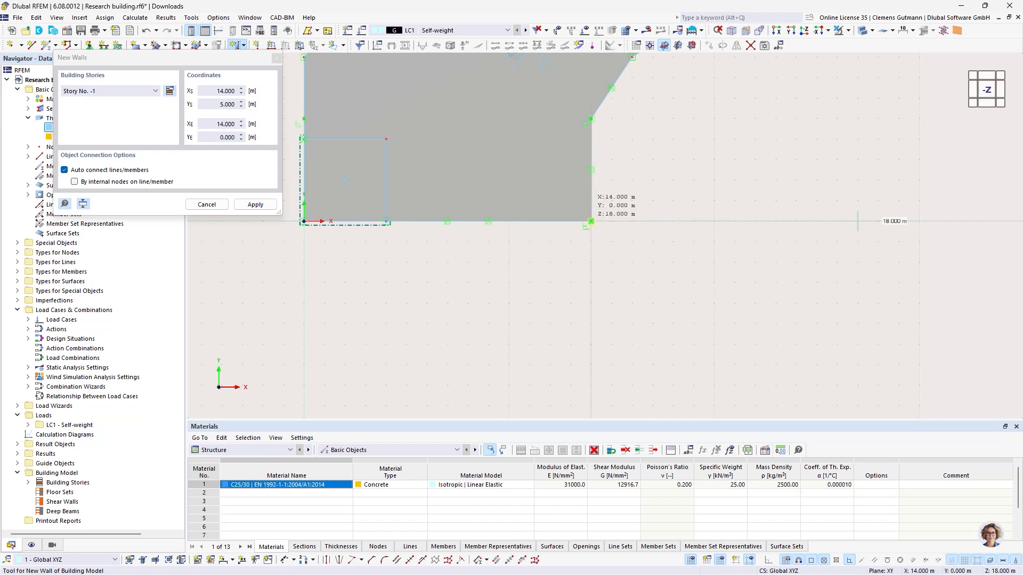
click(590, 221)
click(385, 221)
right_click(513, 273)
scroll(513, 272, down, 6)
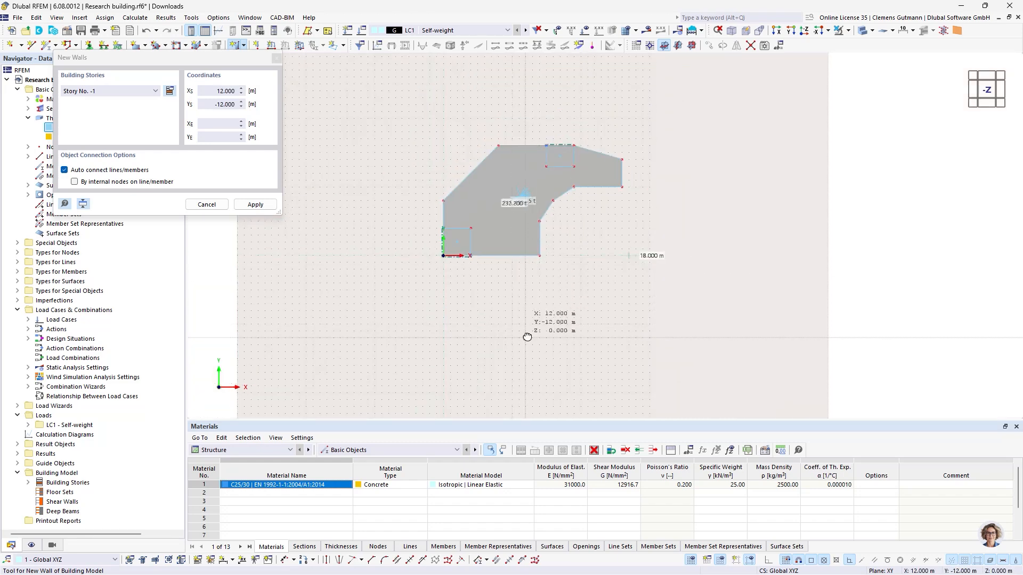
ctrl+middle_drag(527, 337, 507, 182)
key(Escape)
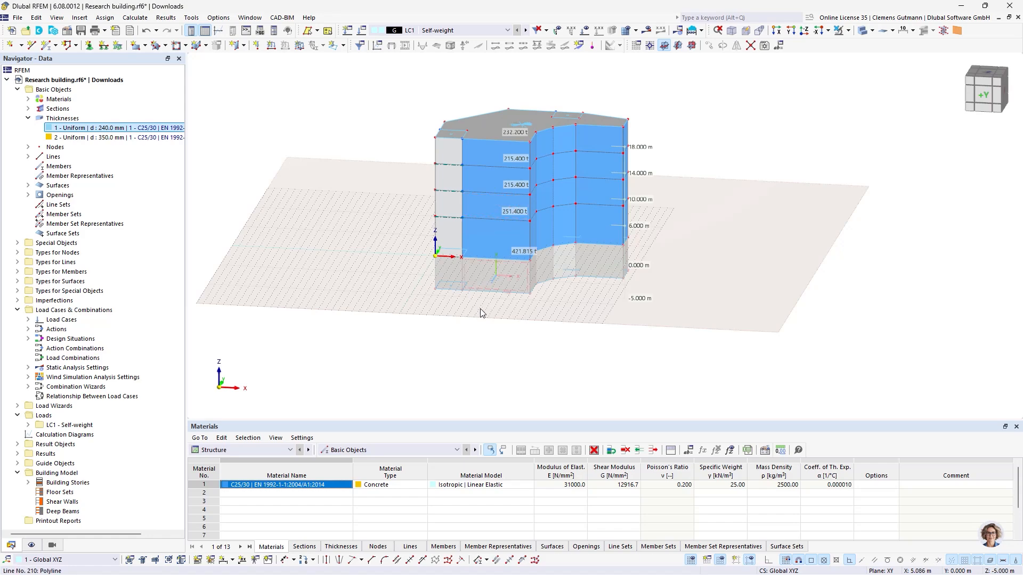
ctrl+middle_drag(375, 276, 615, 361)
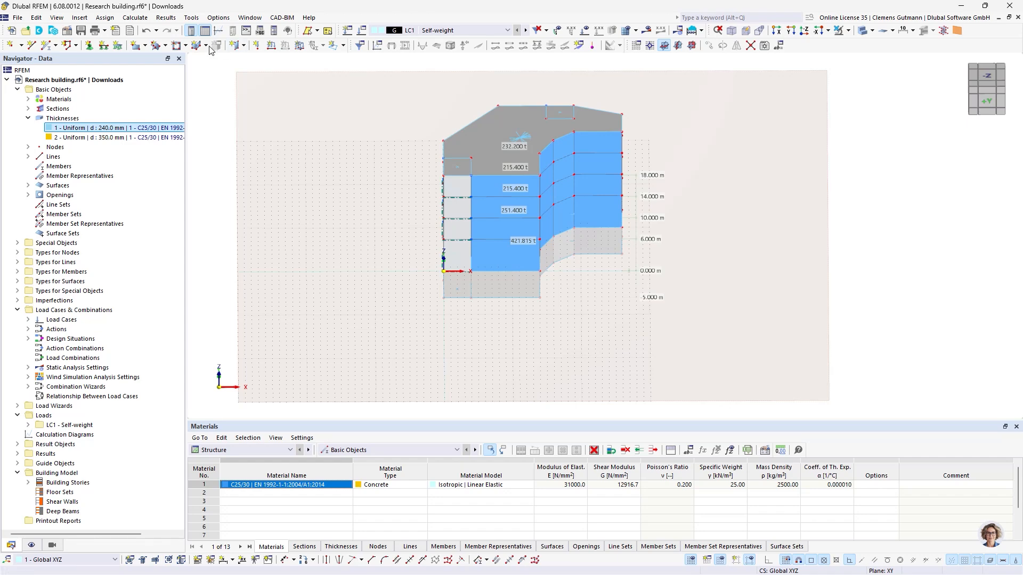
Step: Start a new Beam-type column and assign a new local xyz member hinge releasing φy and φz at both its start and end
click(243, 45)
click(268, 64)
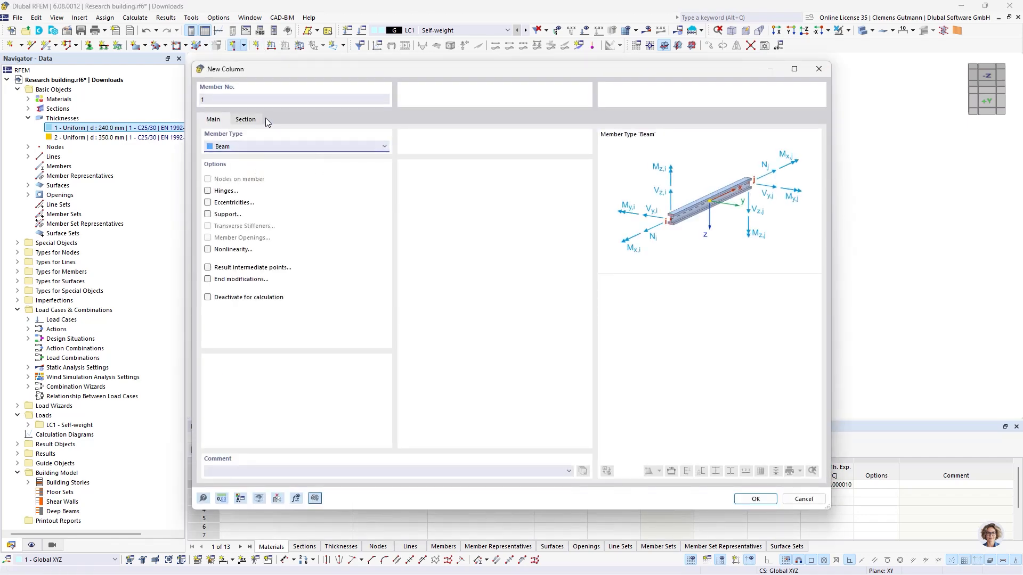
click(208, 191)
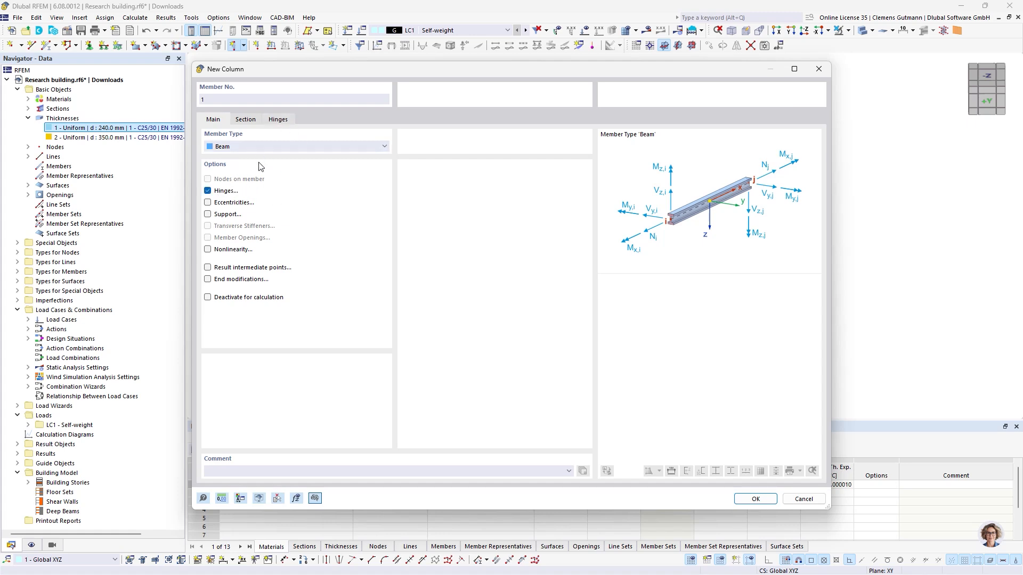
click(281, 121)
click(307, 160)
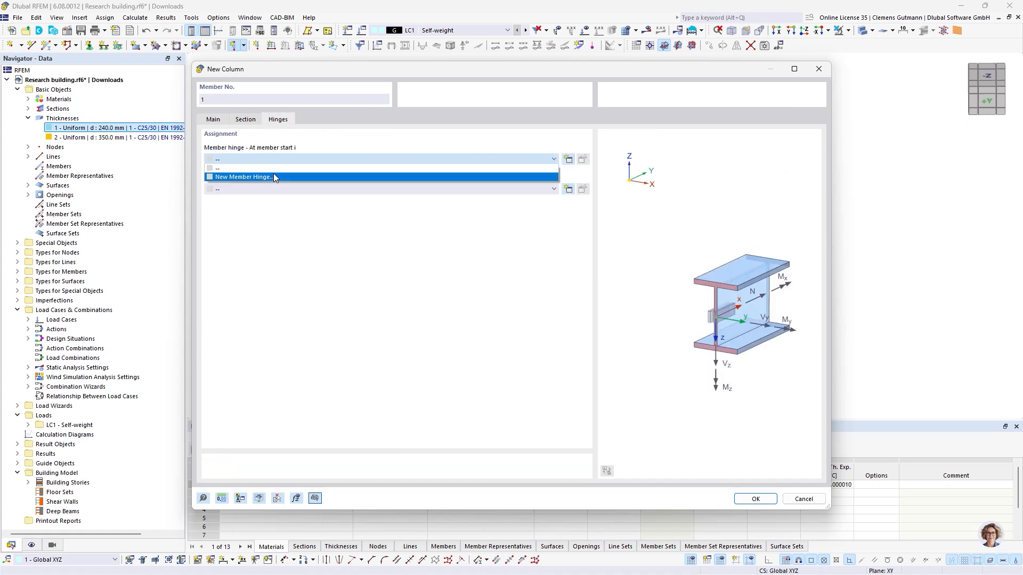
click(312, 177)
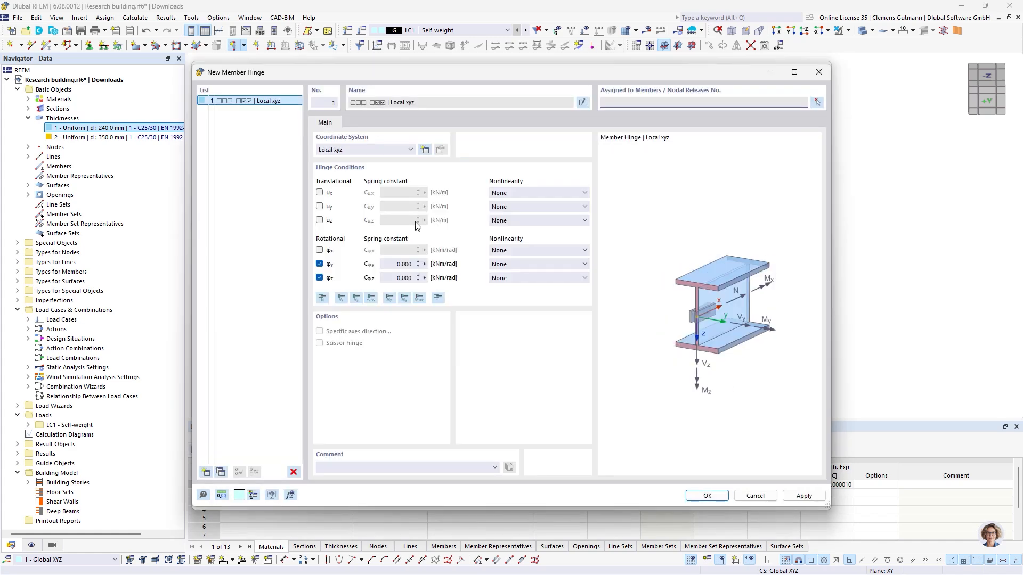
click(713, 497)
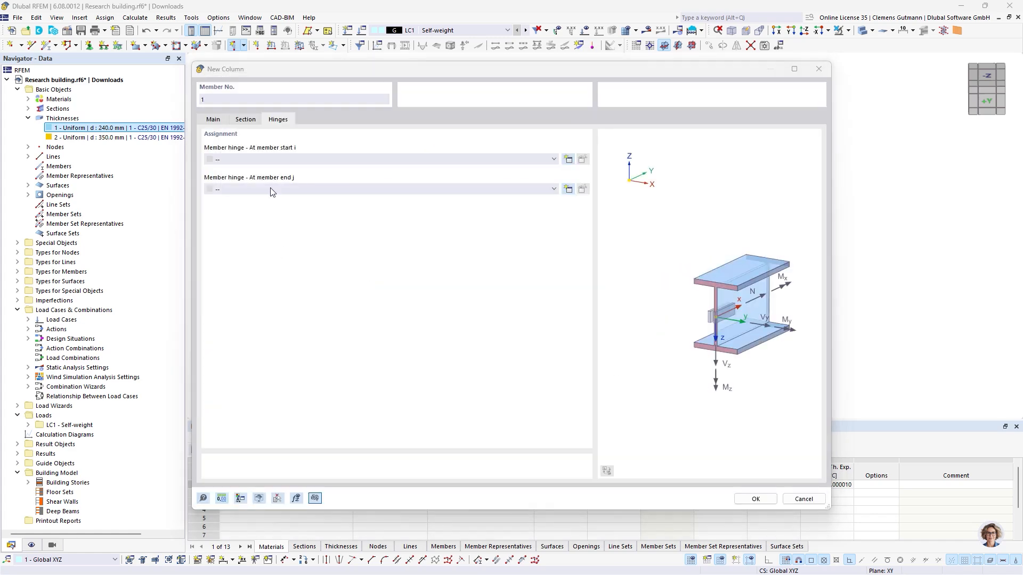
click(271, 190)
click(245, 197)
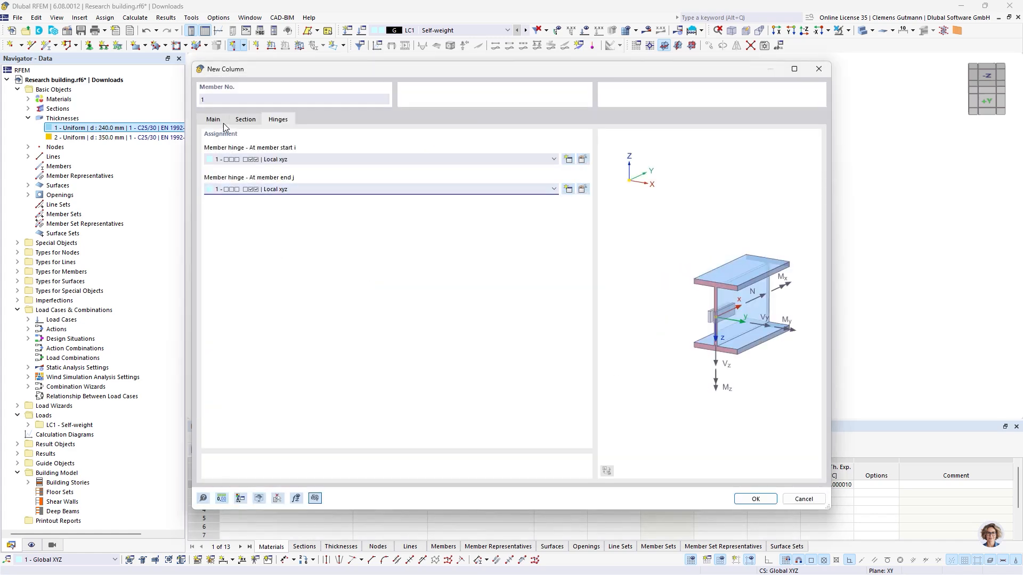
Step: Accept the hinged column definition, show the plan in wireframe and set column placement to all stories, -1 to 3
click(755, 499)
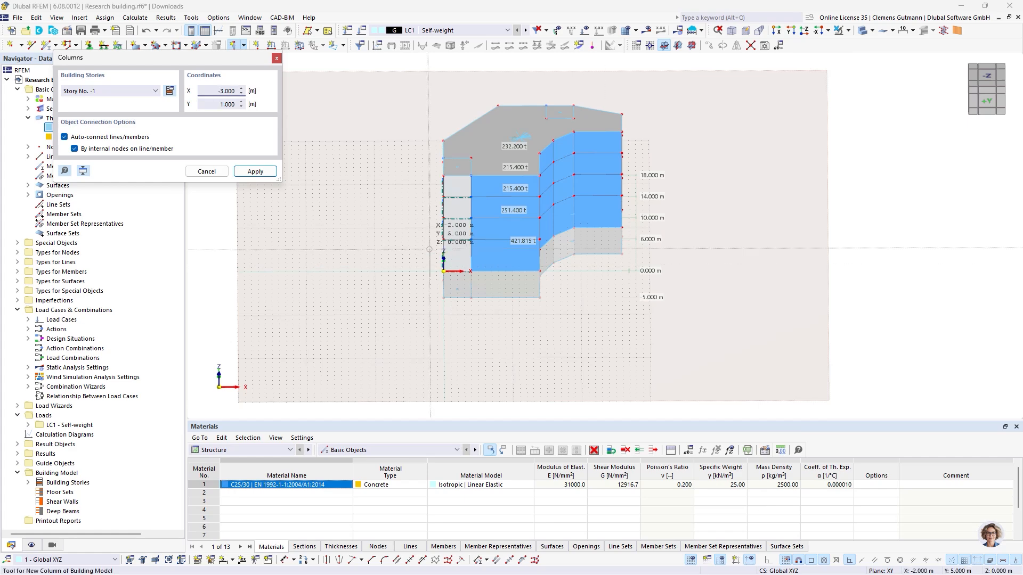
click(809, 31)
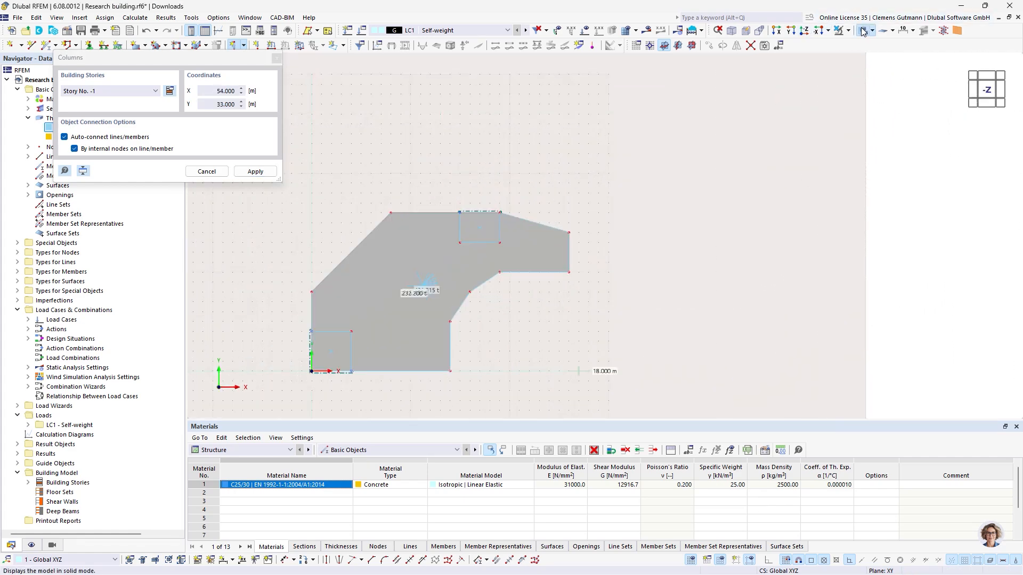
click(863, 32)
scroll(373, 373, up, 5)
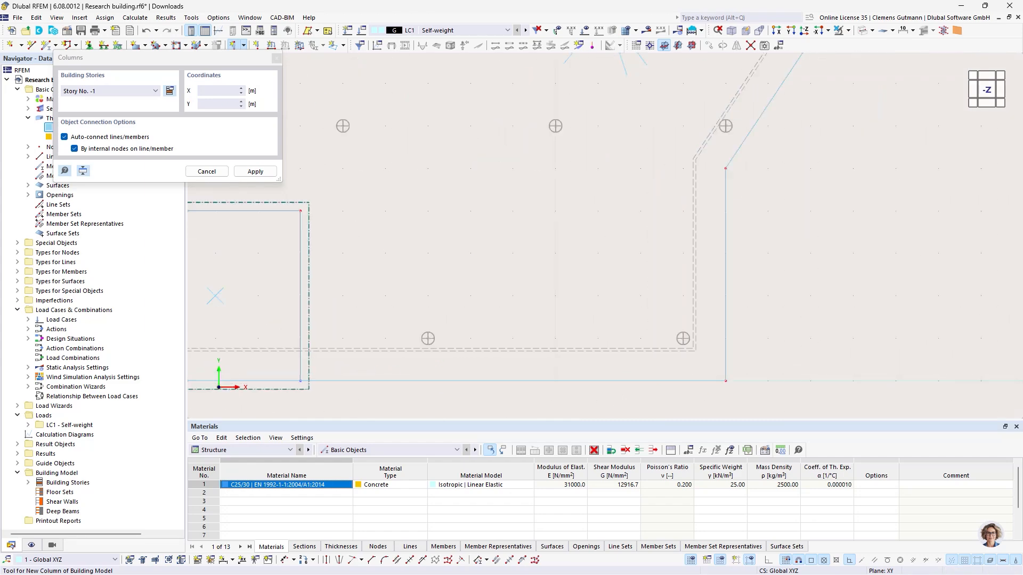
scroll(428, 338, up, 5)
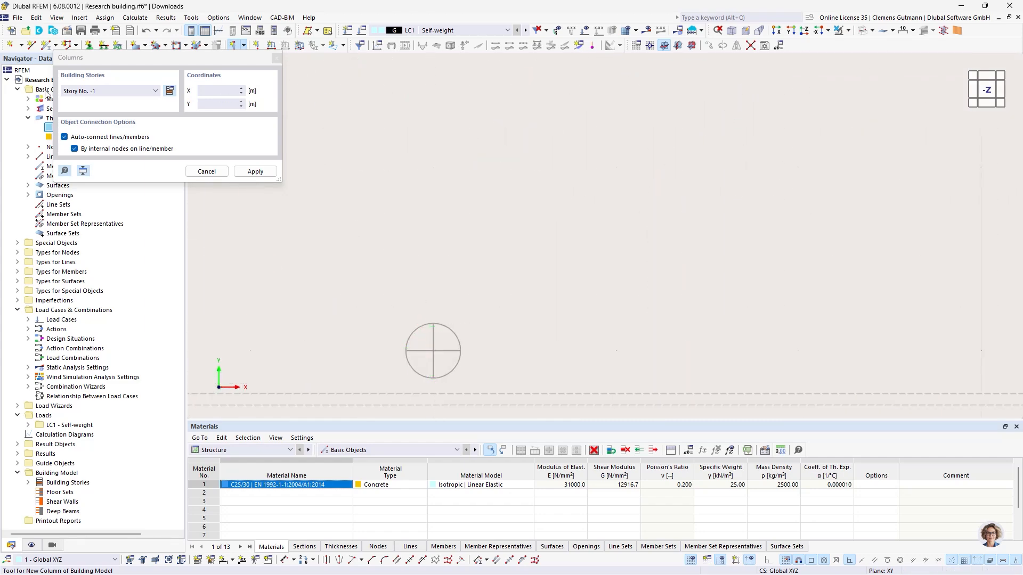
click(155, 90)
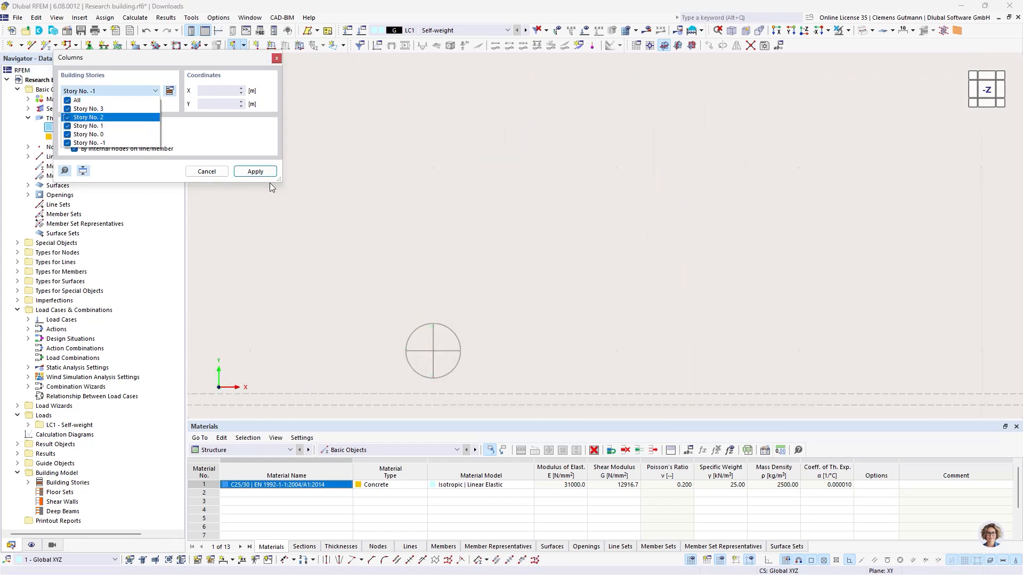
click(143, 163)
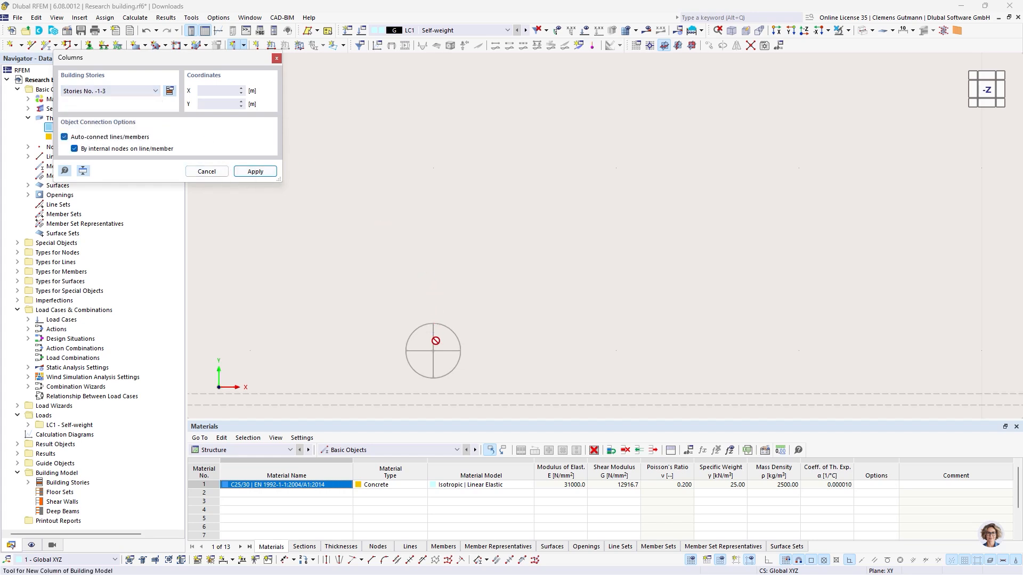
click(255, 172)
Step: Place columns at the two marked positions along the building's front edge, between the lower core and the corner
scroll(352, 294, down, 2)
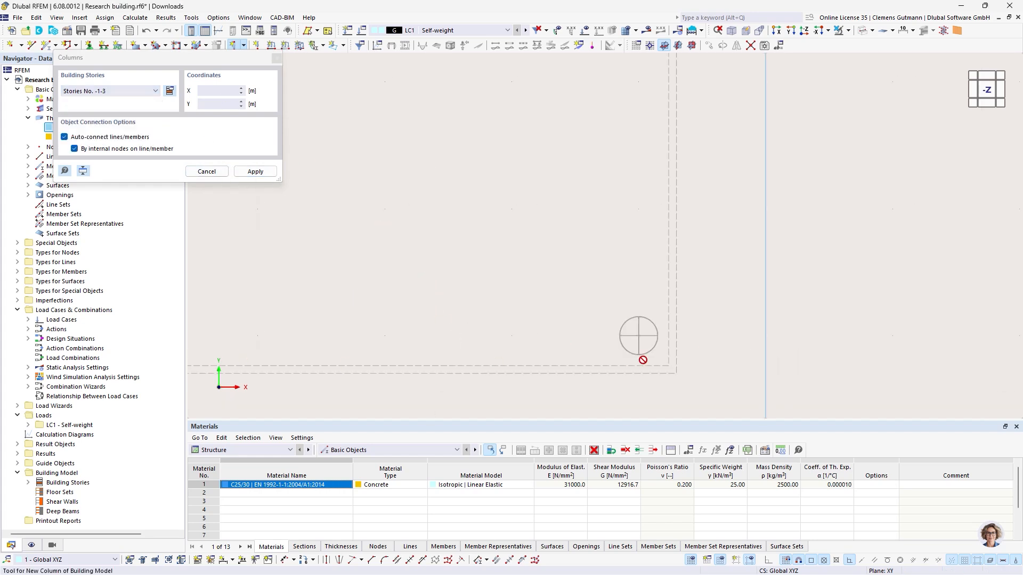
click(638, 336)
scroll(639, 341, down, 8)
Step: Place columns at the marked positions in the next row, from the slanted inner wall across to the outer wall's bend
scroll(680, 179, up, 7)
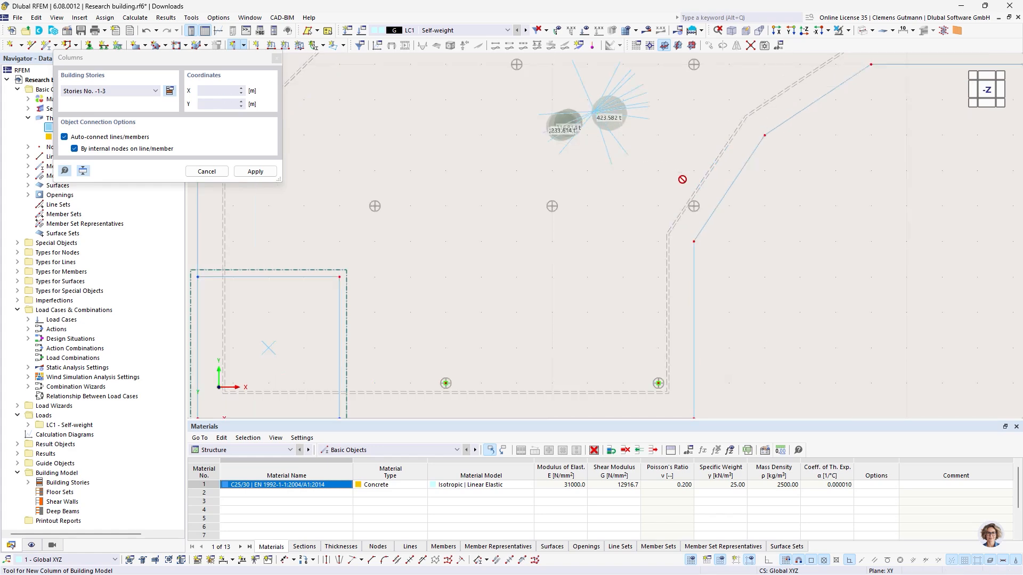
click(717, 258)
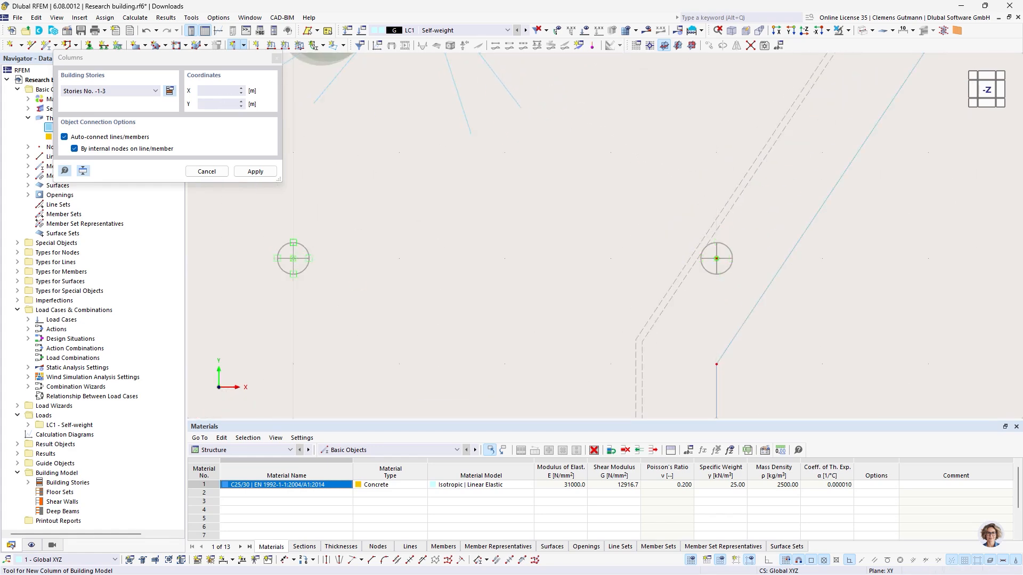
scroll(807, 239, down, 6)
scroll(459, 248, up, 6)
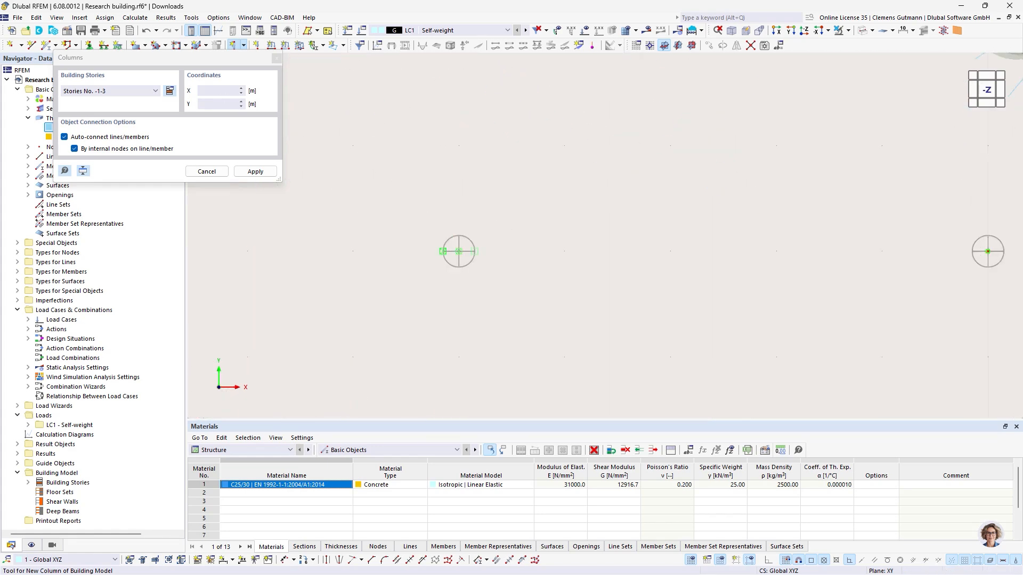
click(459, 251)
scroll(688, 286, down, 6)
scroll(536, 238, up, 6)
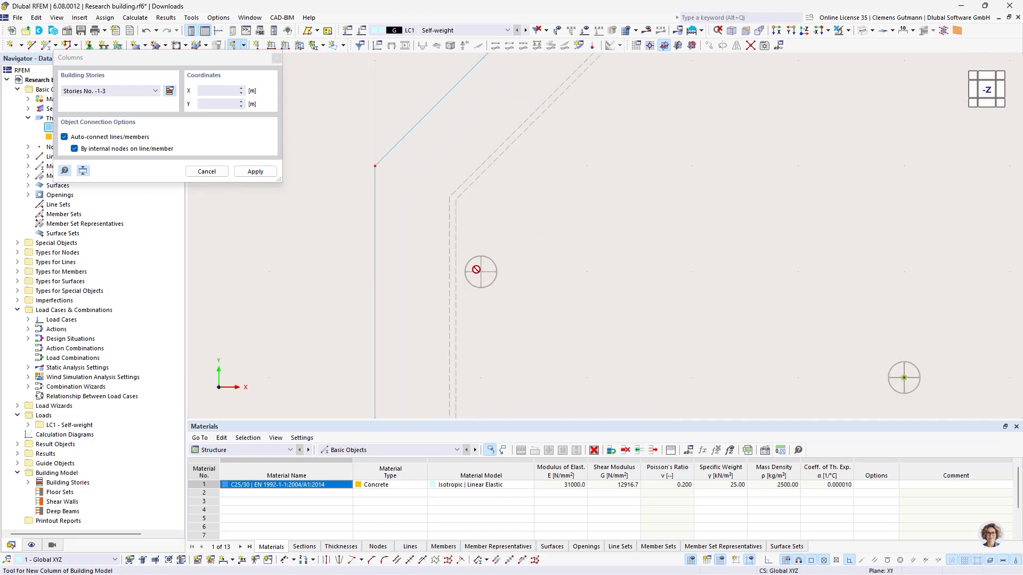
click(481, 271)
Step: Place a column at (5, 11) m and at the two marked interior positions between it and the side wing
scroll(370, 303, down, 6)
scroll(488, 181, up, 6)
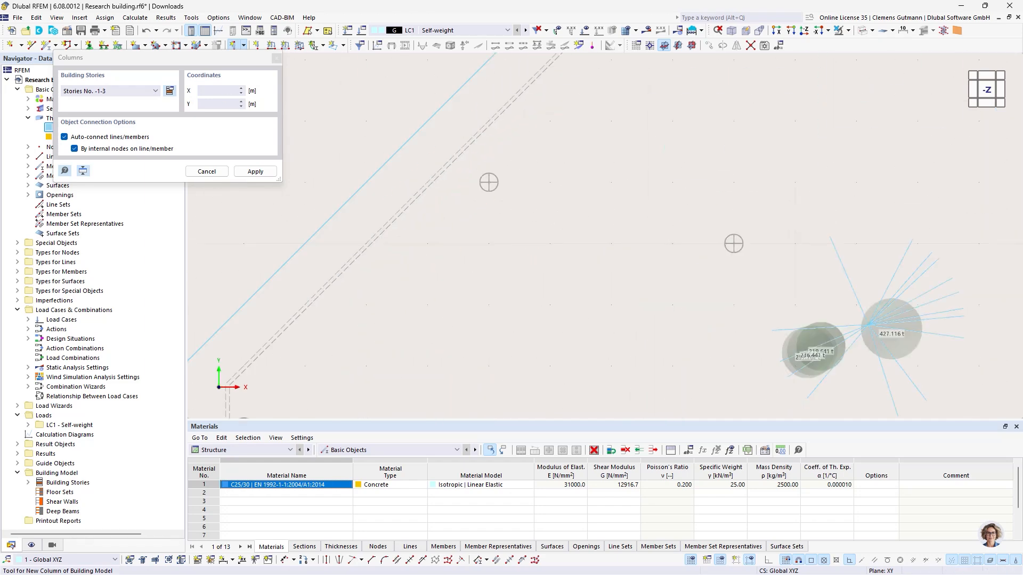
click(488, 182)
scroll(497, 175, up, 5)
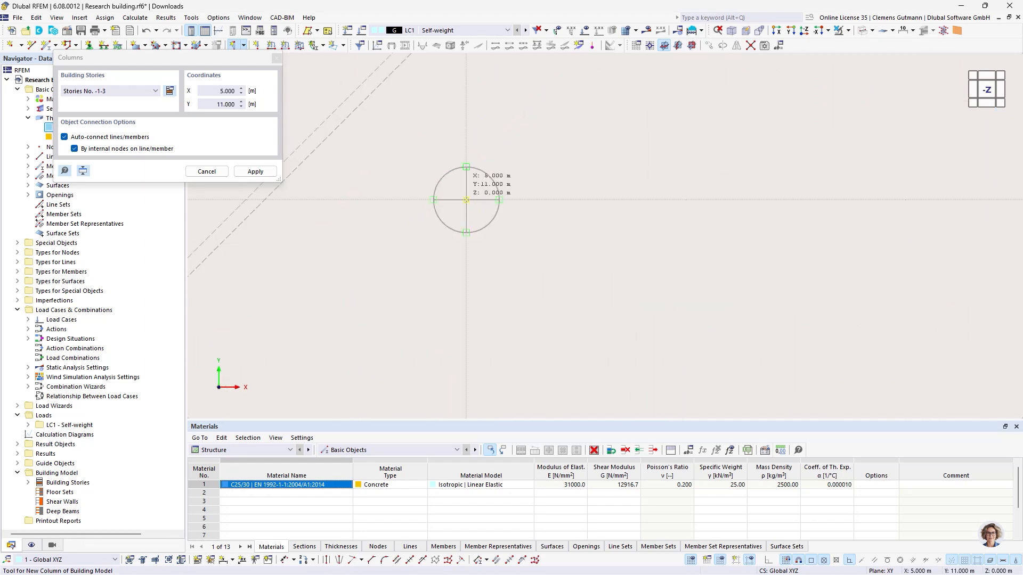
scroll(254, 245, down, 5)
scroll(302, 239, up, 5)
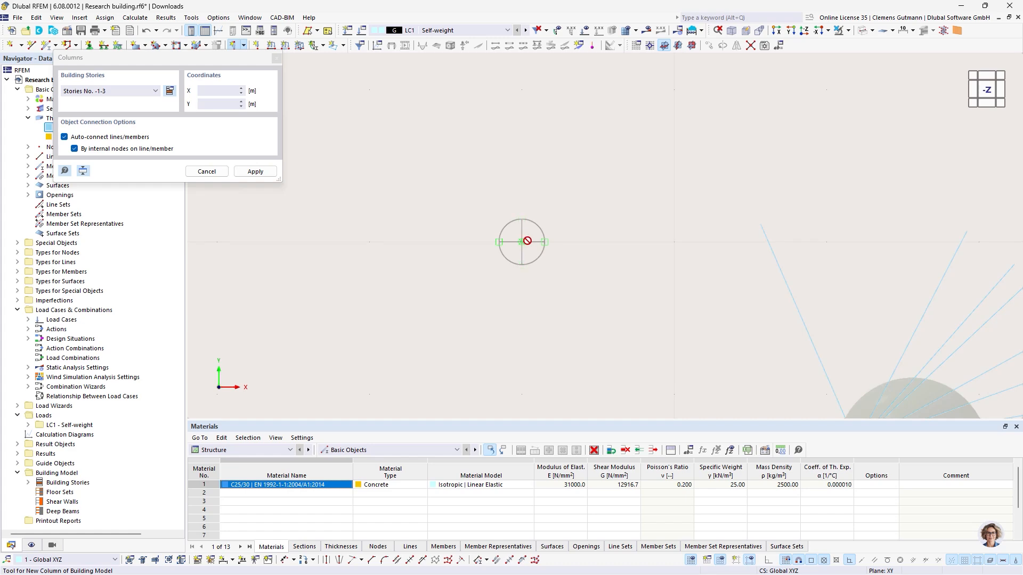
scroll(388, 261, down, 5)
scroll(534, 252, up, 4)
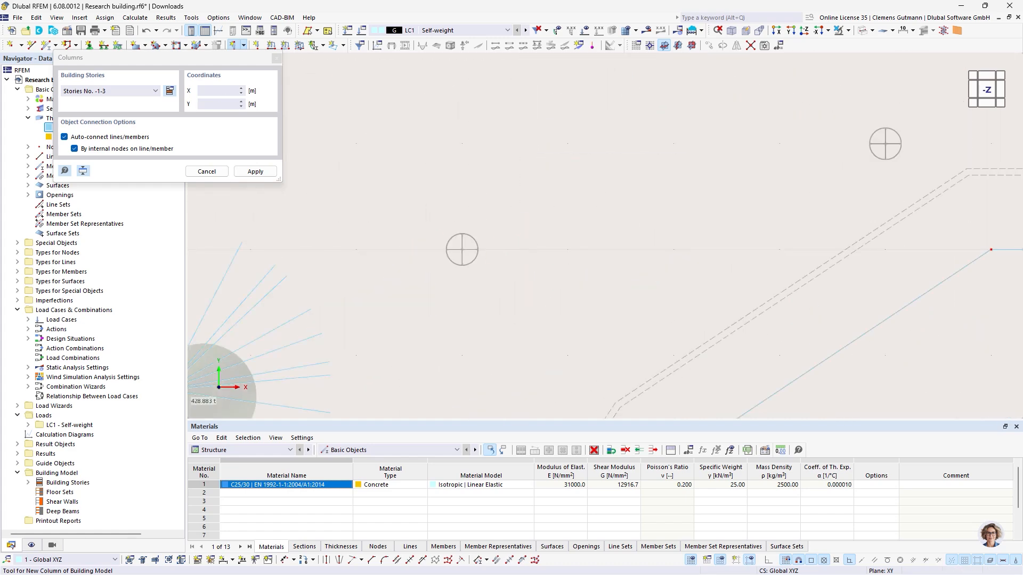
Step: Place columns at the three marked positions along the side wing's inner edge and near its end wall
scroll(425, 255, down, 5)
scroll(512, 238, up, 5)
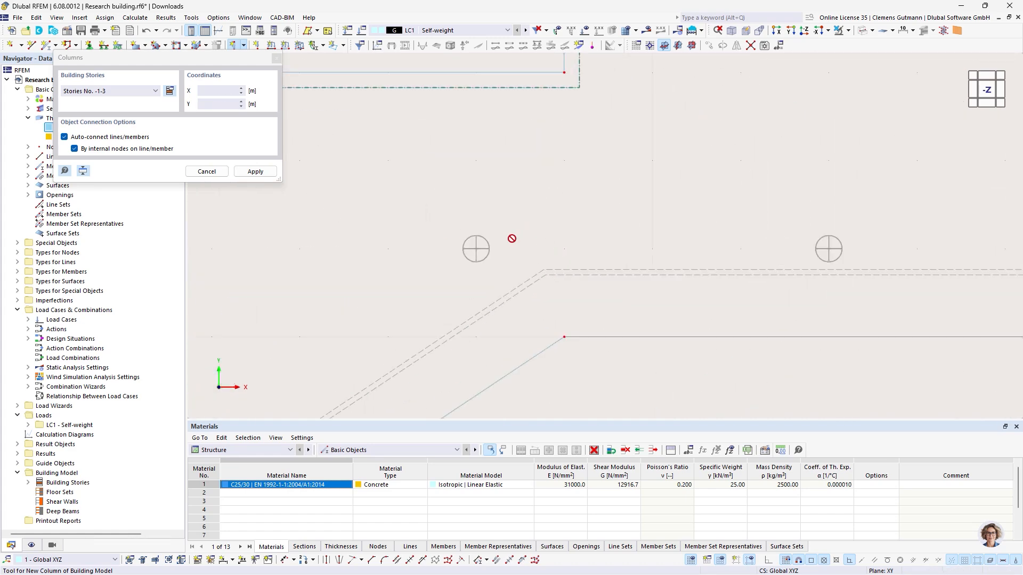
click(476, 249)
scroll(453, 271, down, 5)
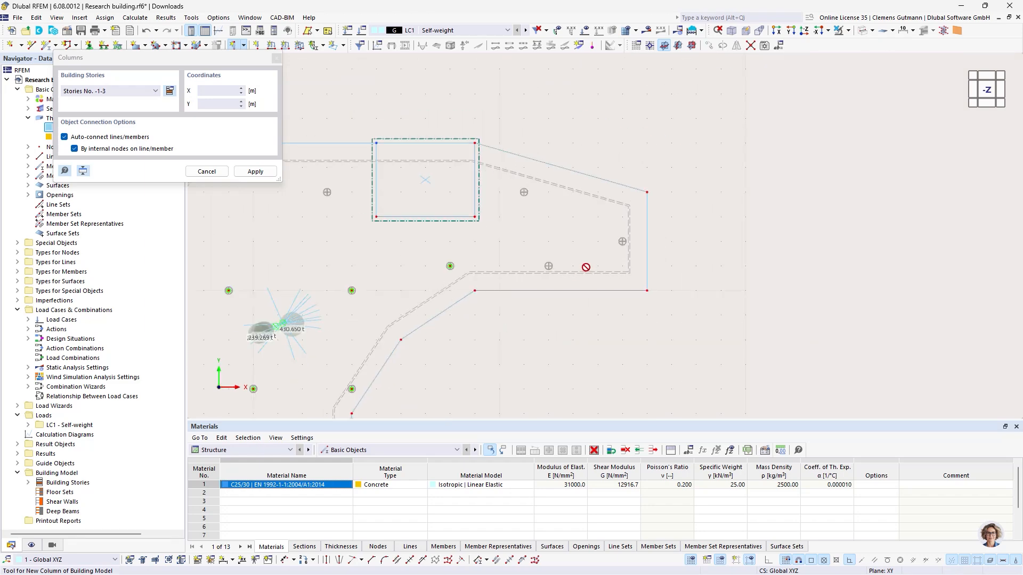
scroll(582, 266, up, 5)
click(450, 261)
scroll(552, 281, down, 5)
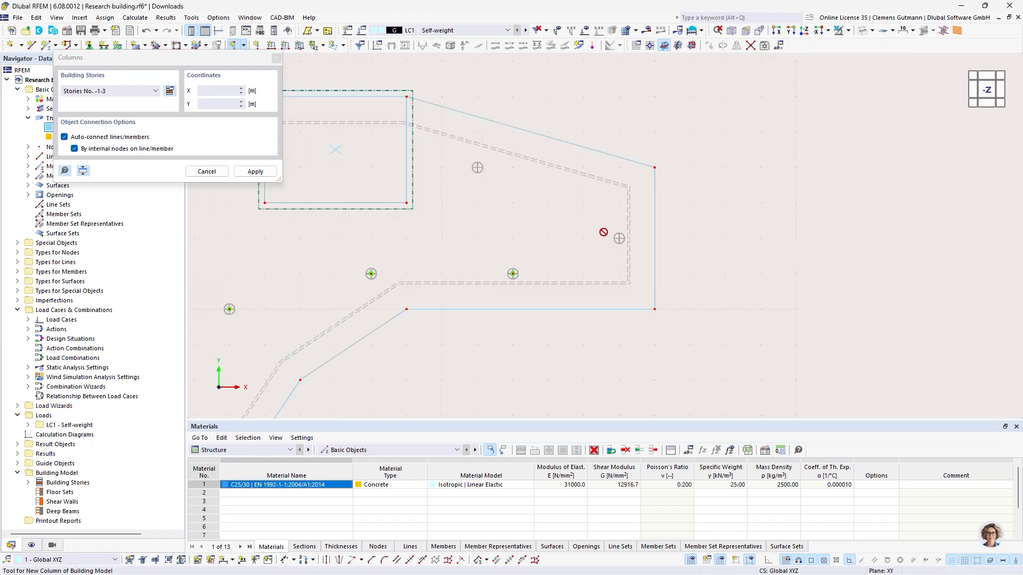
scroll(619, 249, up, 5)
click(620, 249)
Step: Place the remaining columns at the marked positions along the rear edge, from the side wing to the slanted outer wall, and end column placement
scroll(607, 250, down, 5)
scroll(593, 253, up, 5)
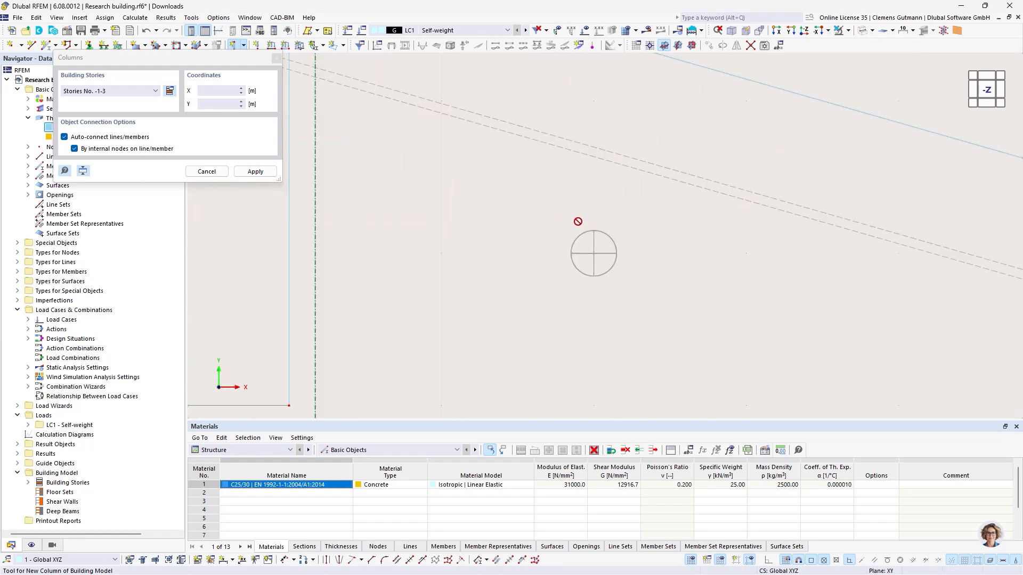
click(593, 253)
scroll(593, 253, down, 5)
scroll(330, 266, up, 5)
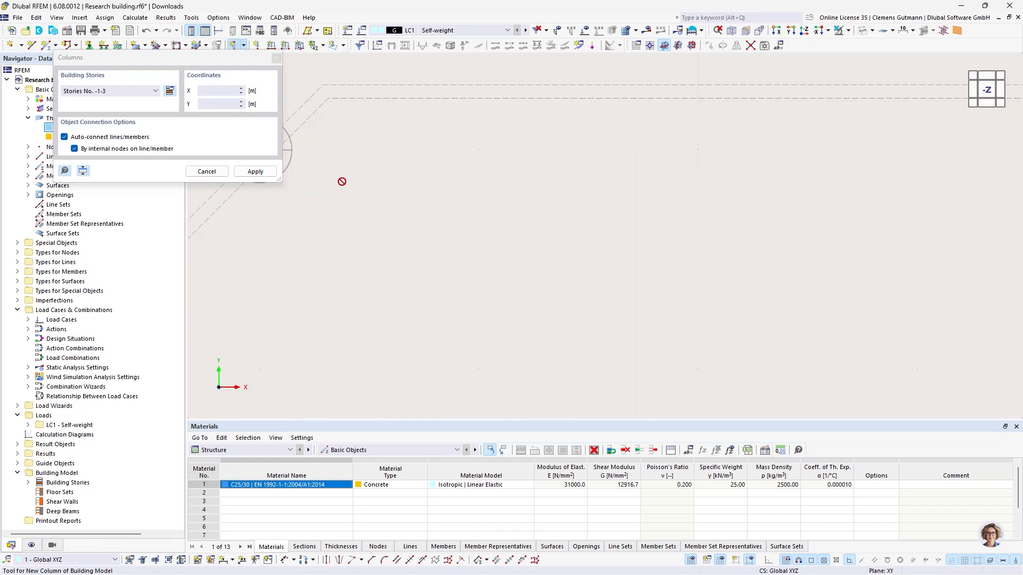
scroll(495, 239, up, 5)
scroll(549, 160, down, 6)
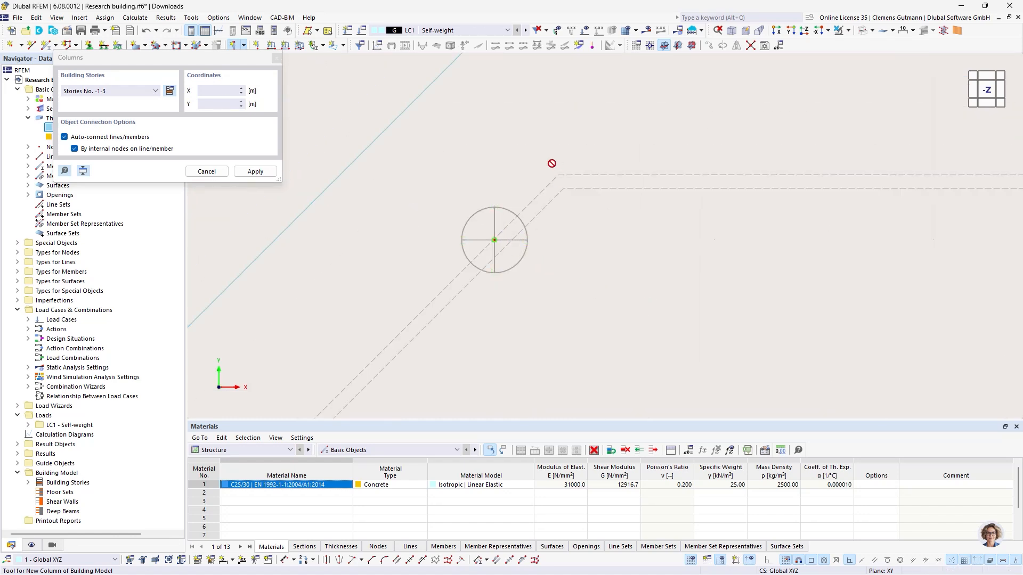
key(Escape)
scroll(545, 198, down, 3)
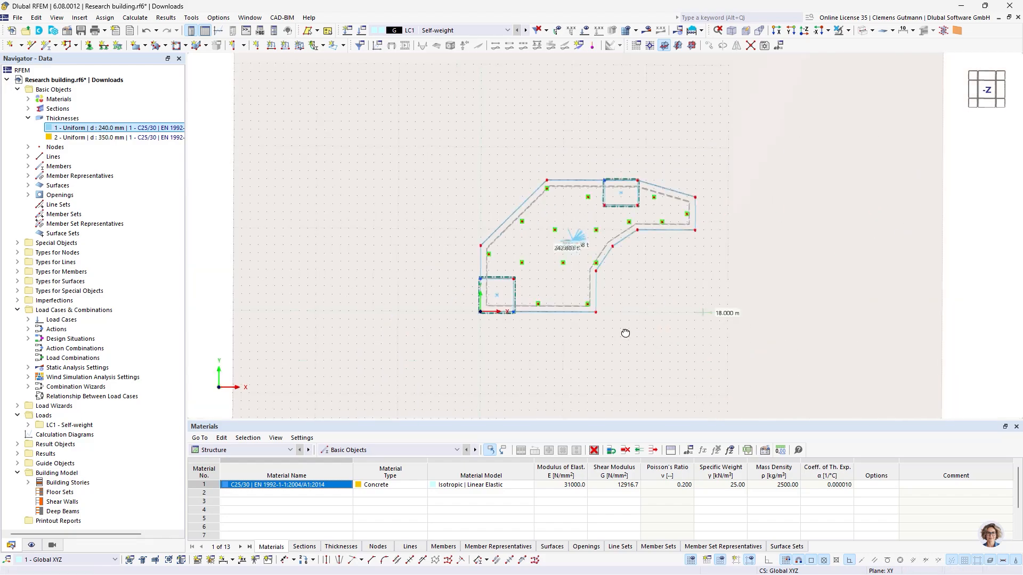
Step: Return the building to the shaded 3D display and turn it to expose the underside of the base slab
click(863, 31)
click(872, 32)
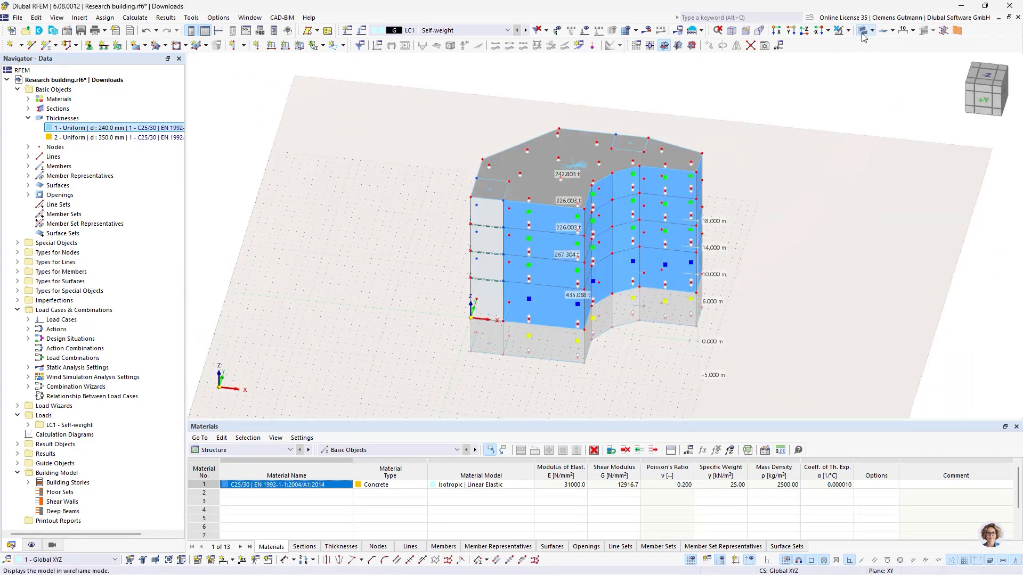
middle_drag(650, 351, 742, 363)
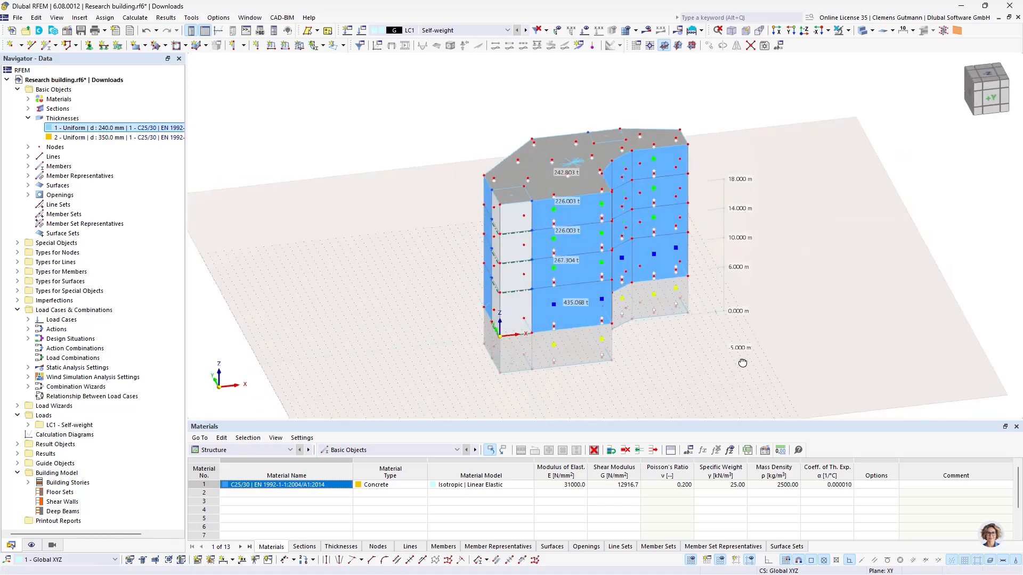
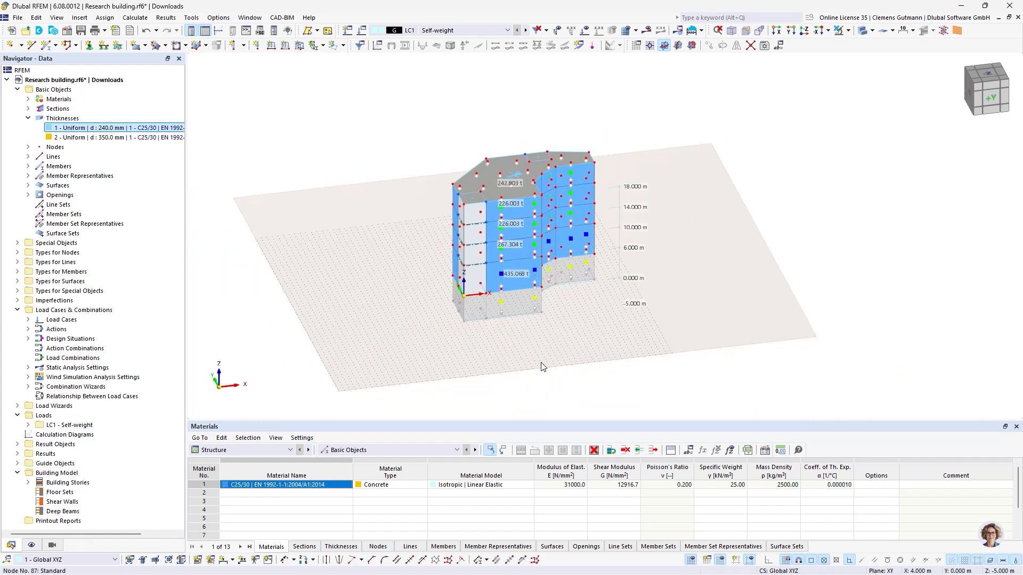
ctrl+middle_drag(523, 359, 525, 222)
middle_click(525, 222)
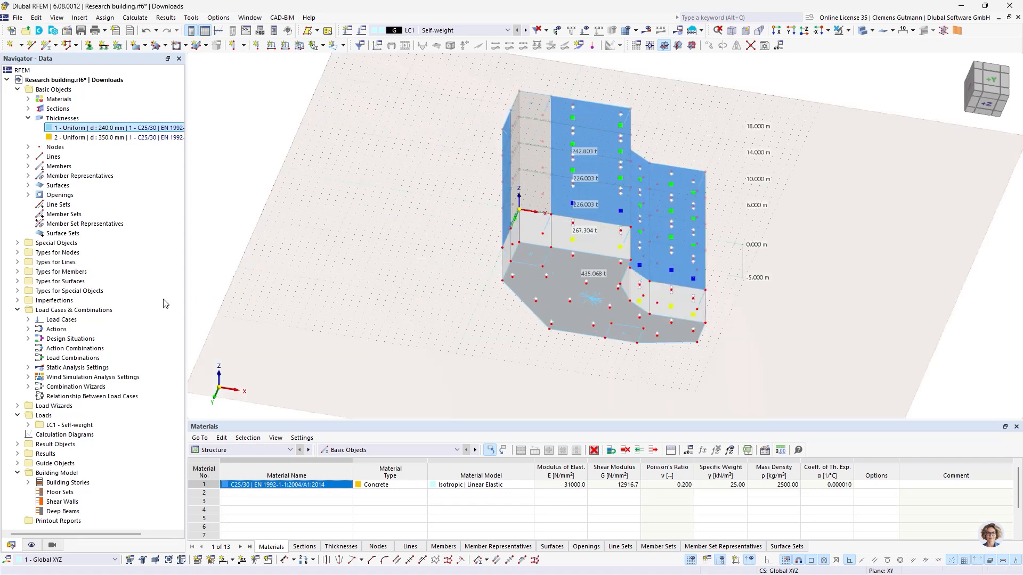
Step: Create a new surface support with spring constants Cu,x and Cu,y of 1000 kN/m³ each
click(17, 272)
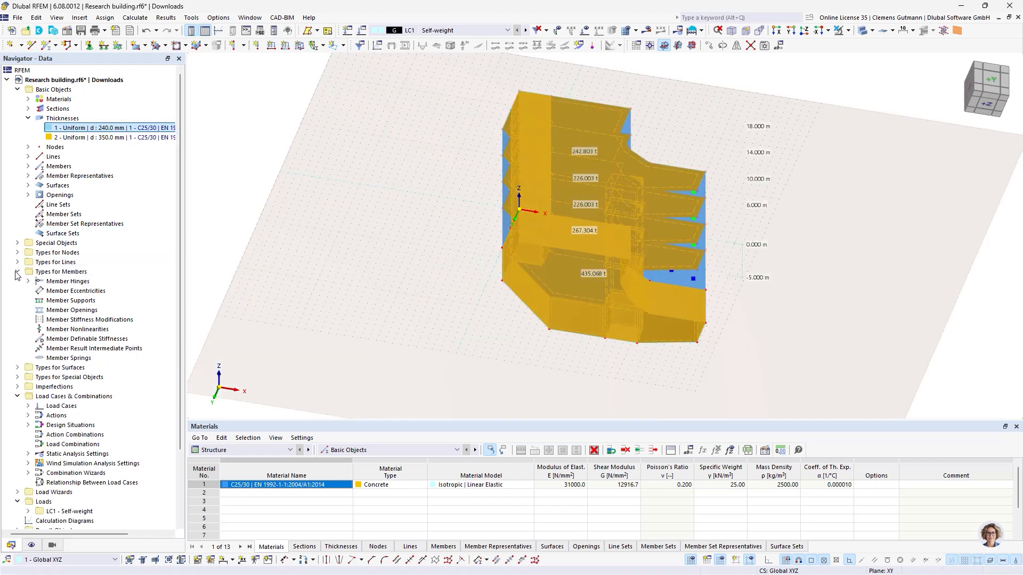
click(17, 273)
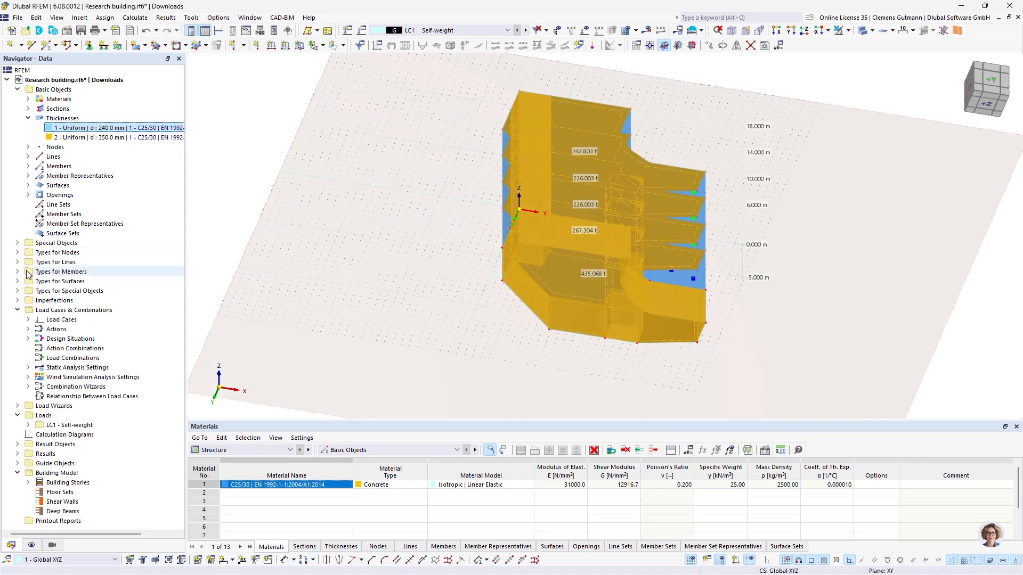
click(18, 281)
click(29, 290)
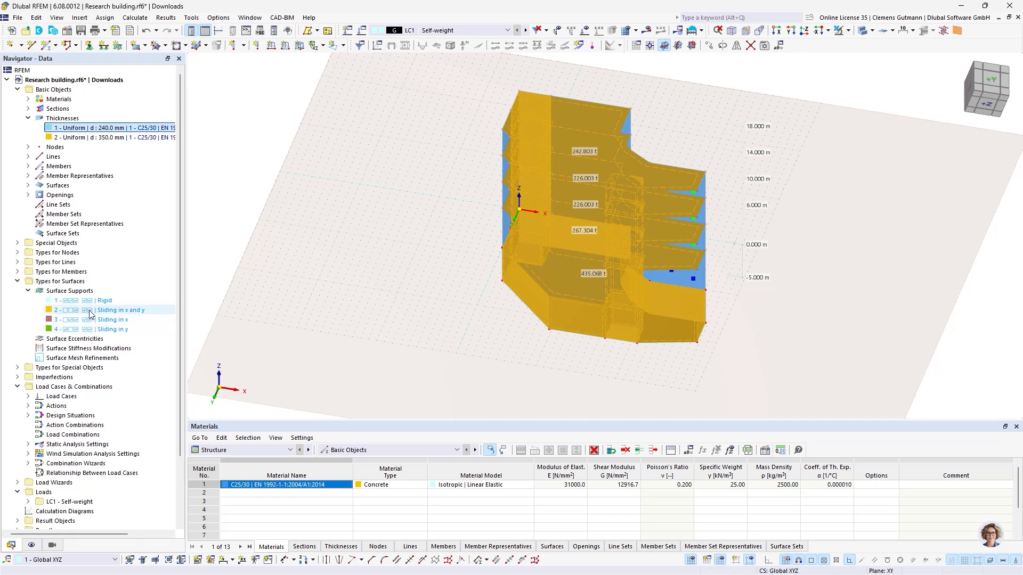
right_click(94, 291)
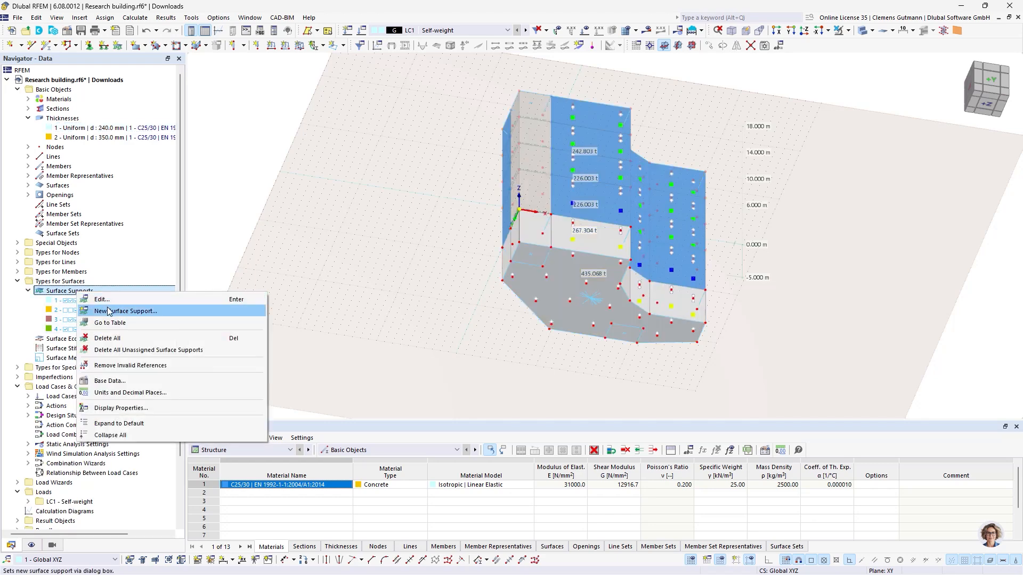
click(136, 309)
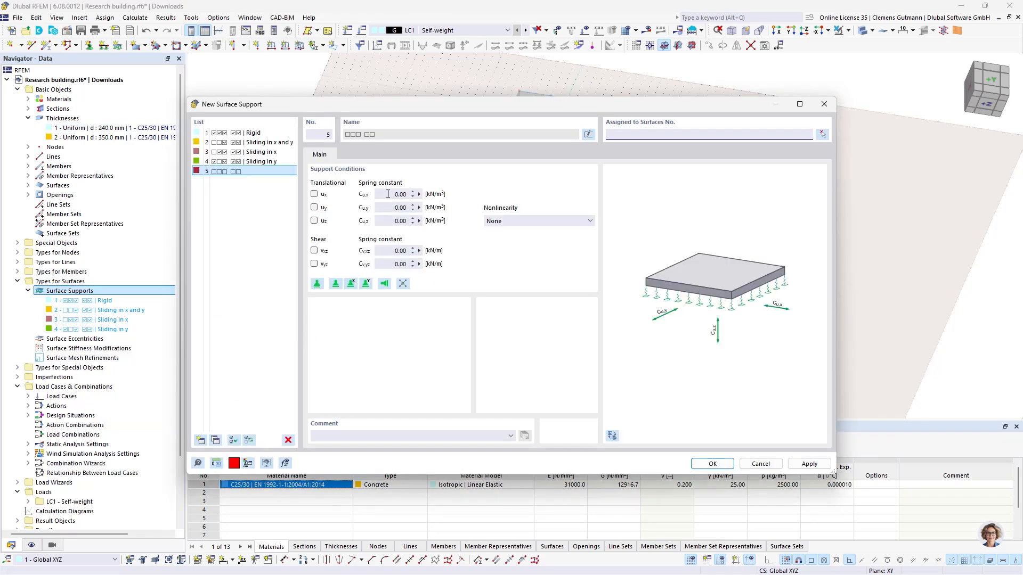
click(400, 194)
text(1000)
key(Tab)
key(Tab)
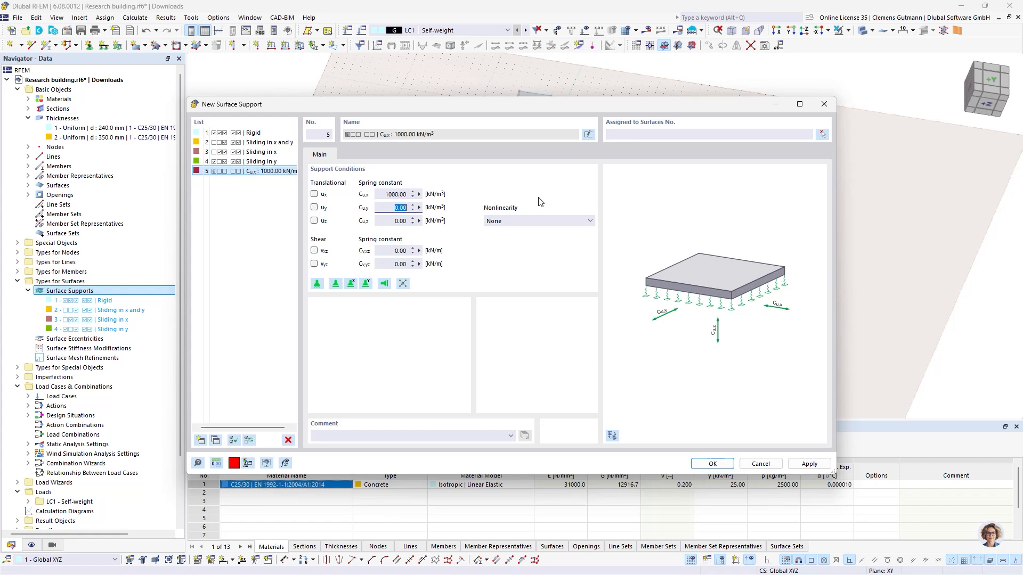
text(1000)
key(Tab)
key(Tab)
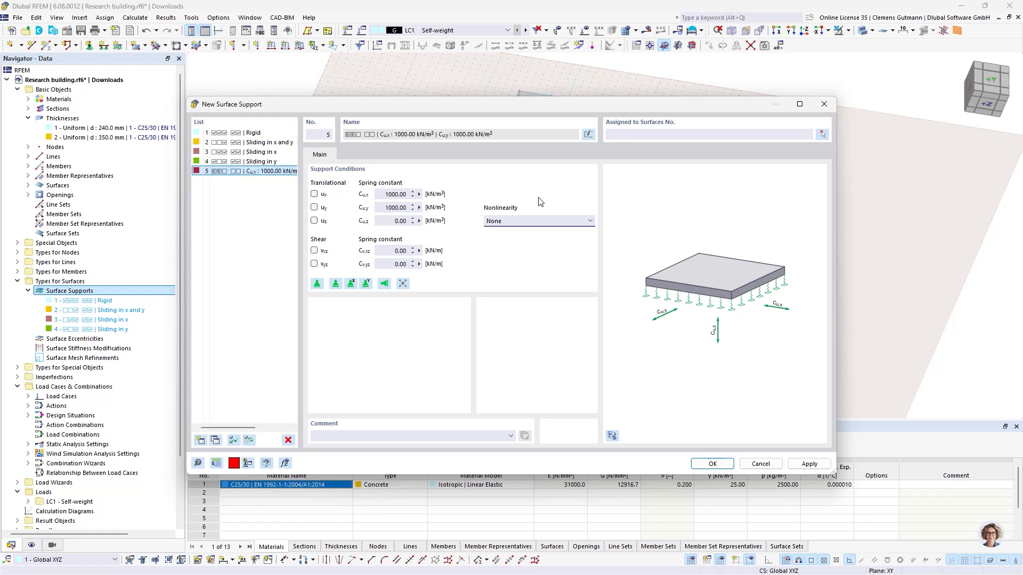
Step: Set the surface support's Cu,z spring constant to 20000 kN/m³ and fix the shear directions vxz and vyz
text(20000)
key(Tab)
click(314, 250)
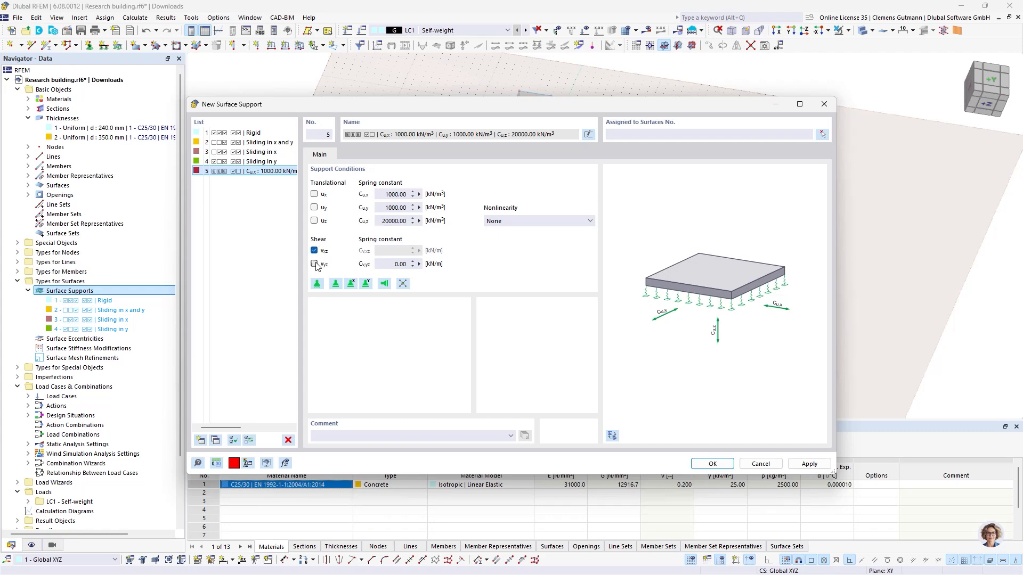
click(313, 264)
Step: Assign the new elastic surface support to the base slab, surface 6, and save it
click(822, 134)
click(561, 278)
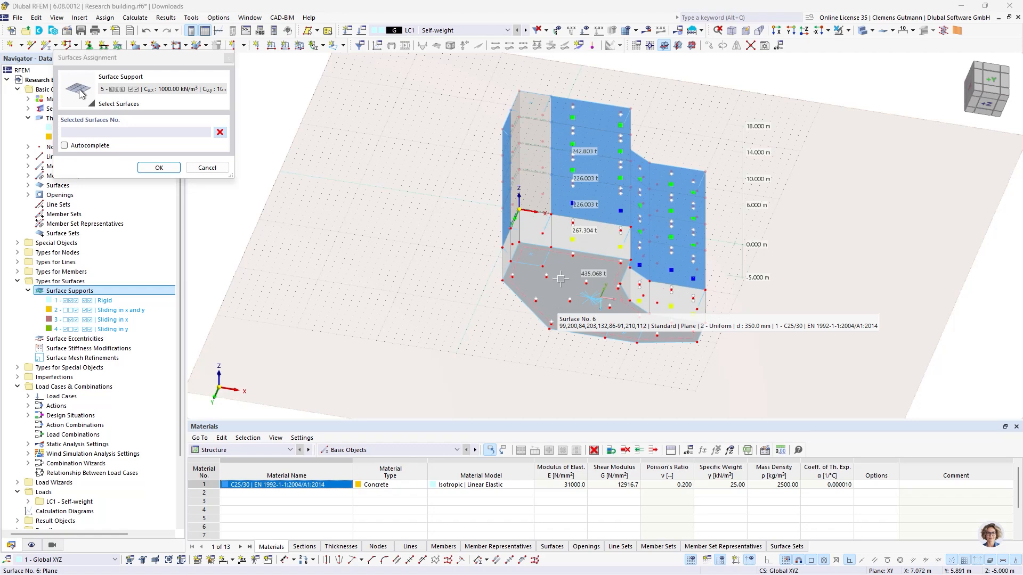
click(160, 167)
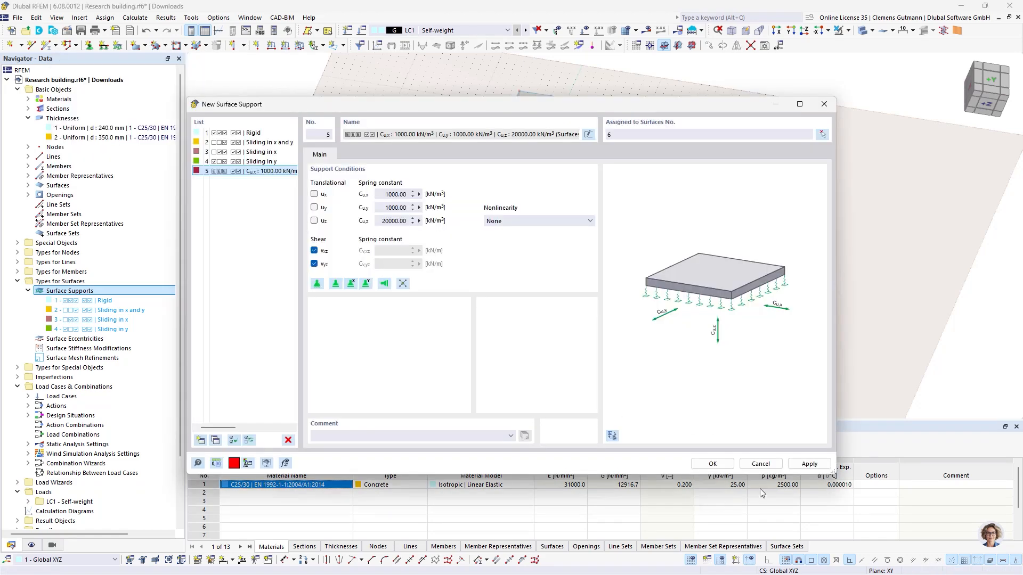
click(712, 464)
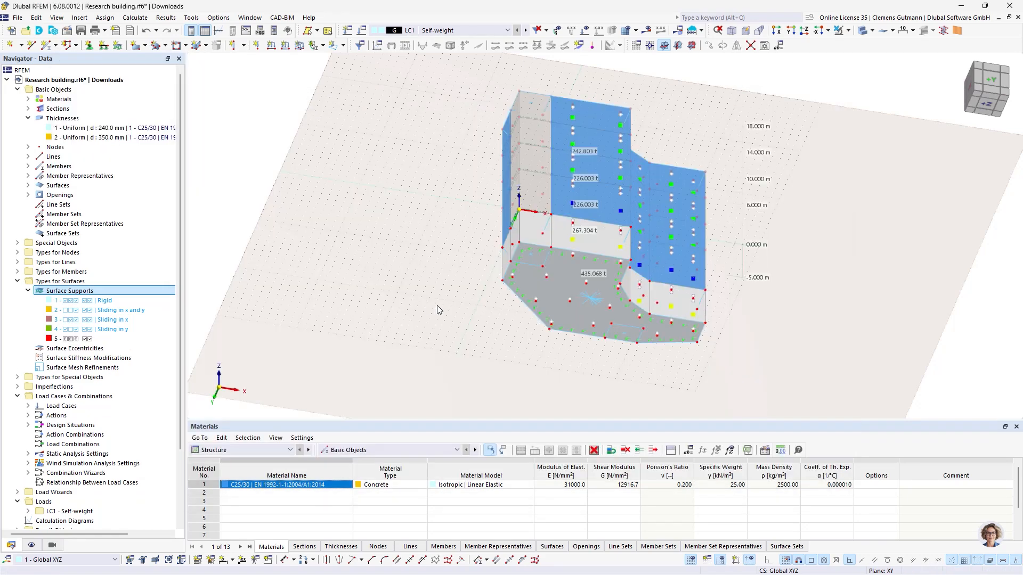
ctrl+middle_drag(499, 149, 522, 299)
middle_drag(653, 342, 525, 331)
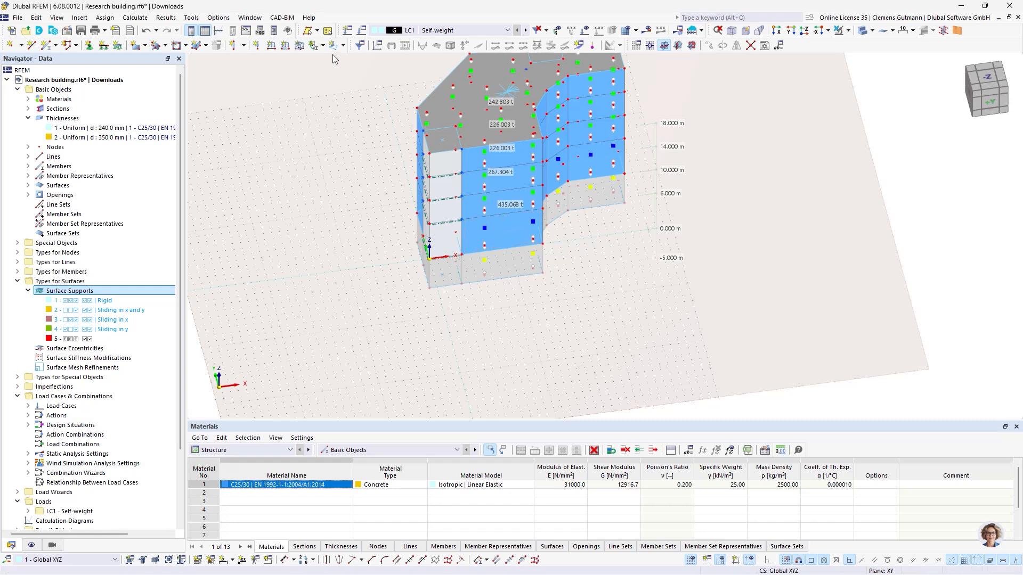
Step: Create a new object selection in the view visibilities that covers surfaces
click(52, 545)
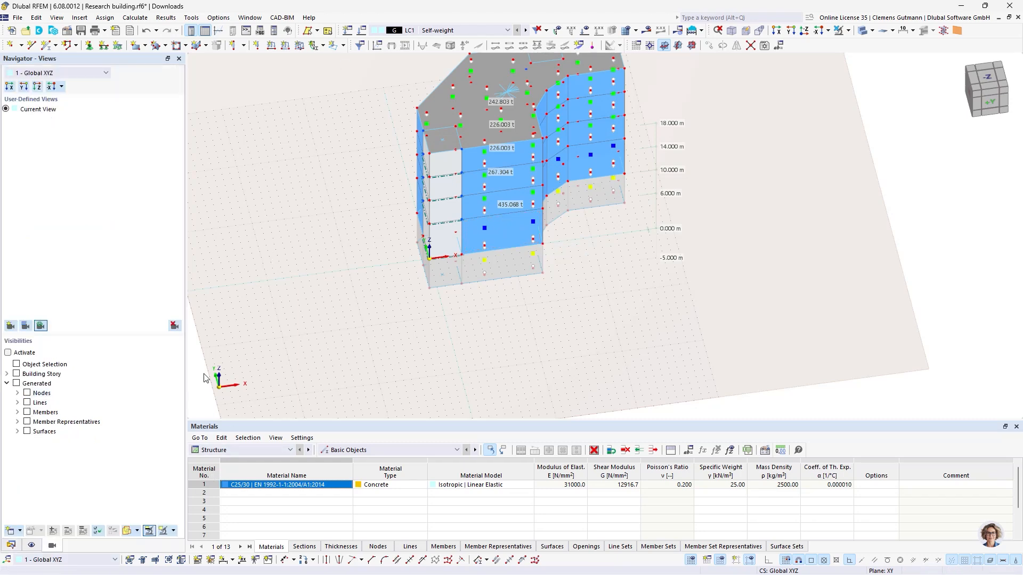
ctrl+middle_drag(540, 311, 546, 369)
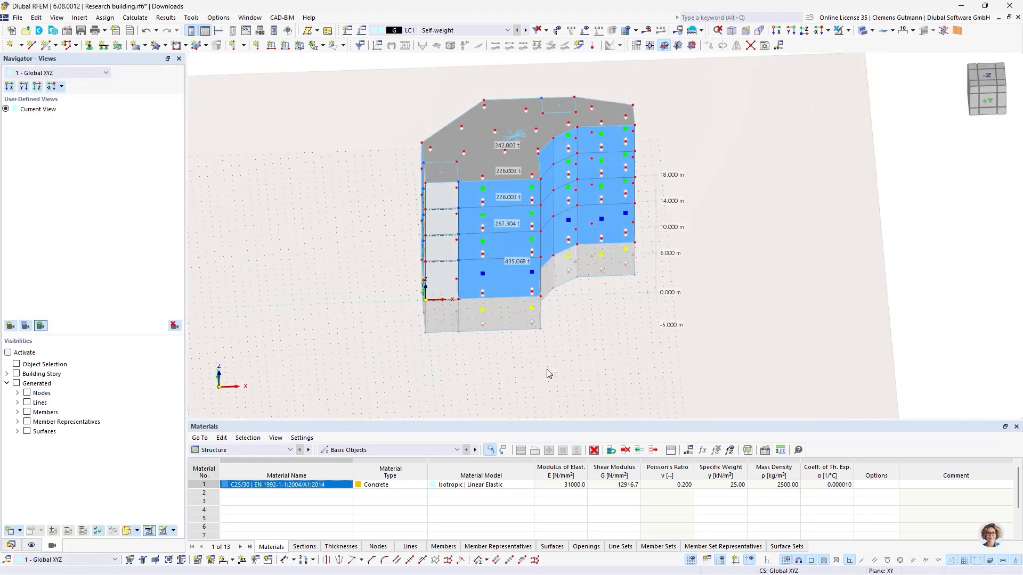
right_click(43, 370)
click(14, 533)
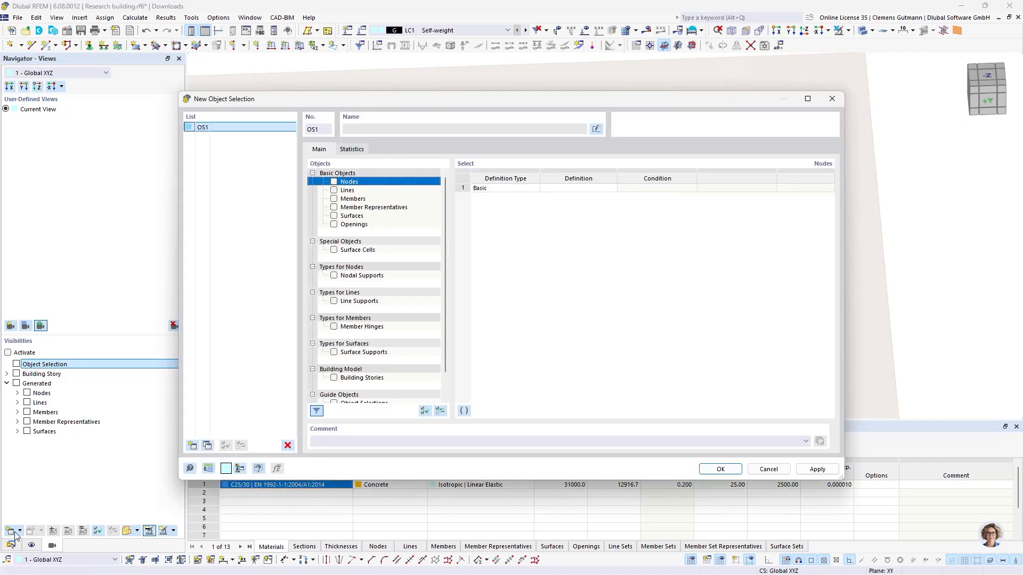
click(334, 216)
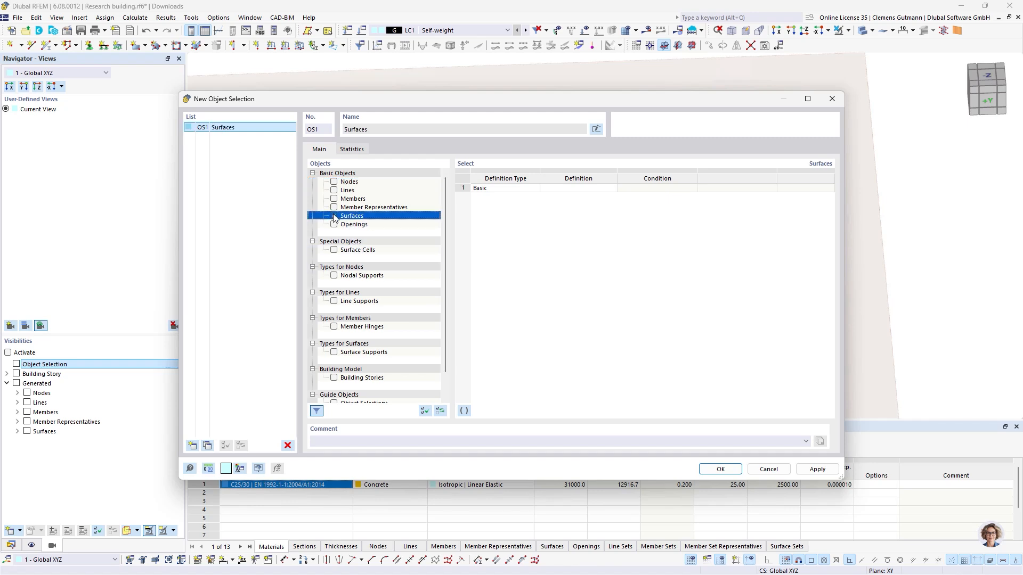
Step: Define the object selection by the criterion parallel to surface, equal to surface 1, and save it
click(565, 191)
click(567, 191)
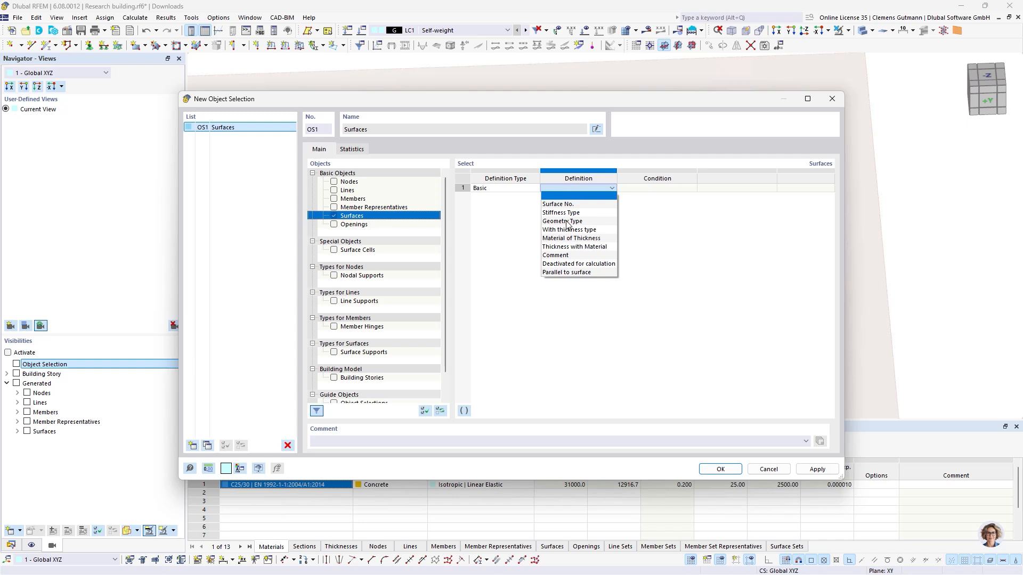
click(579, 272)
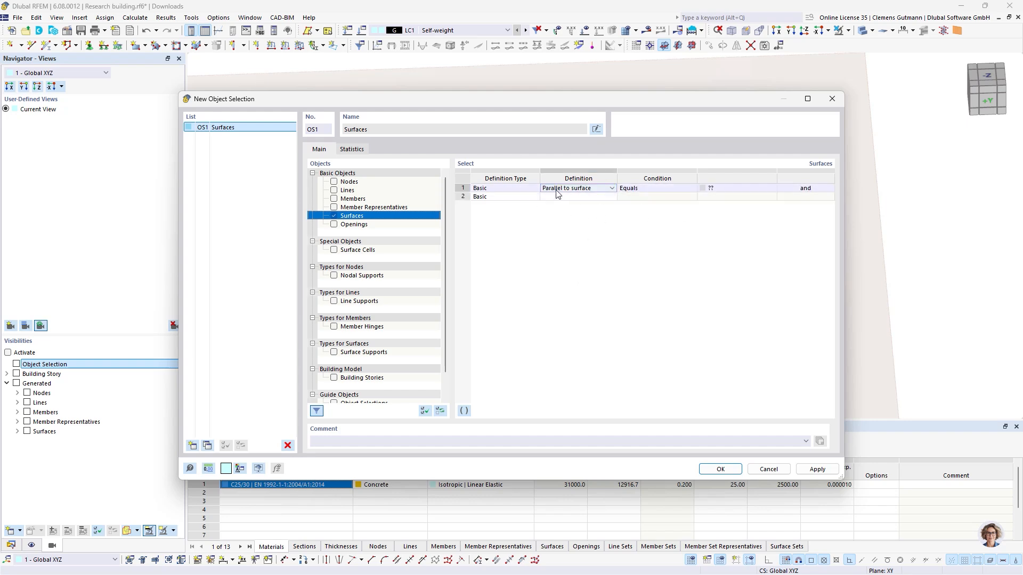
click(737, 188)
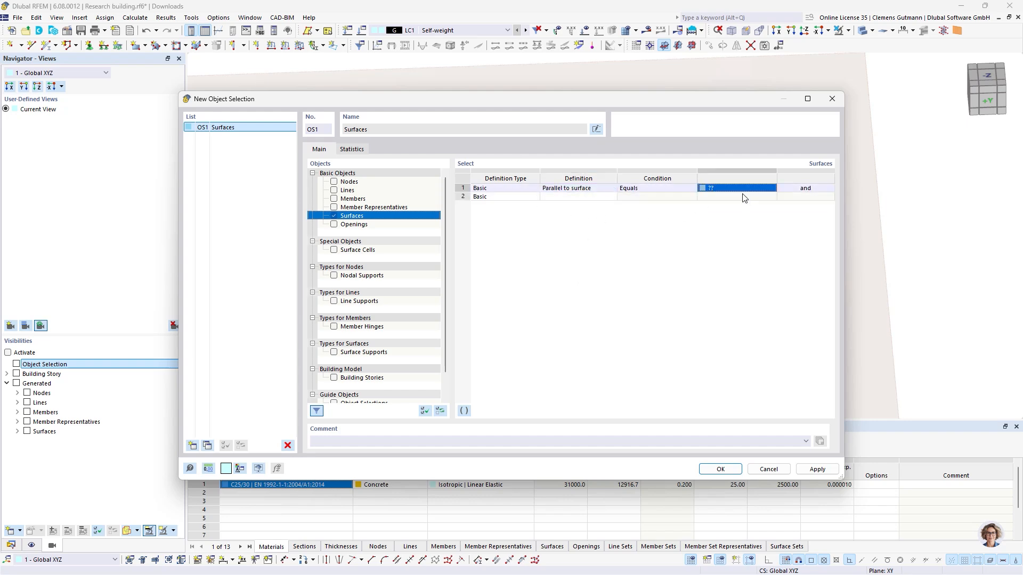
click(772, 187)
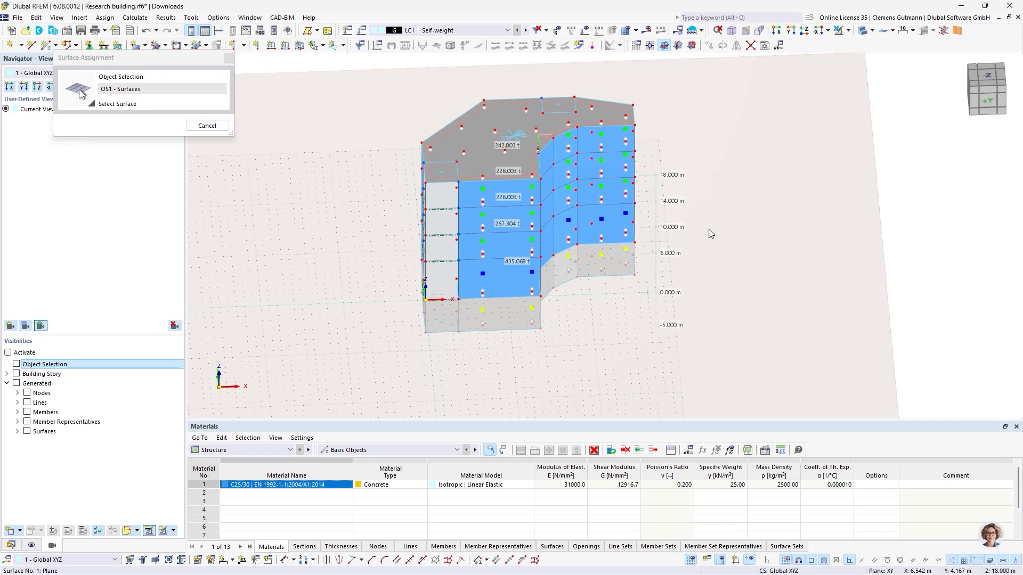
click(572, 201)
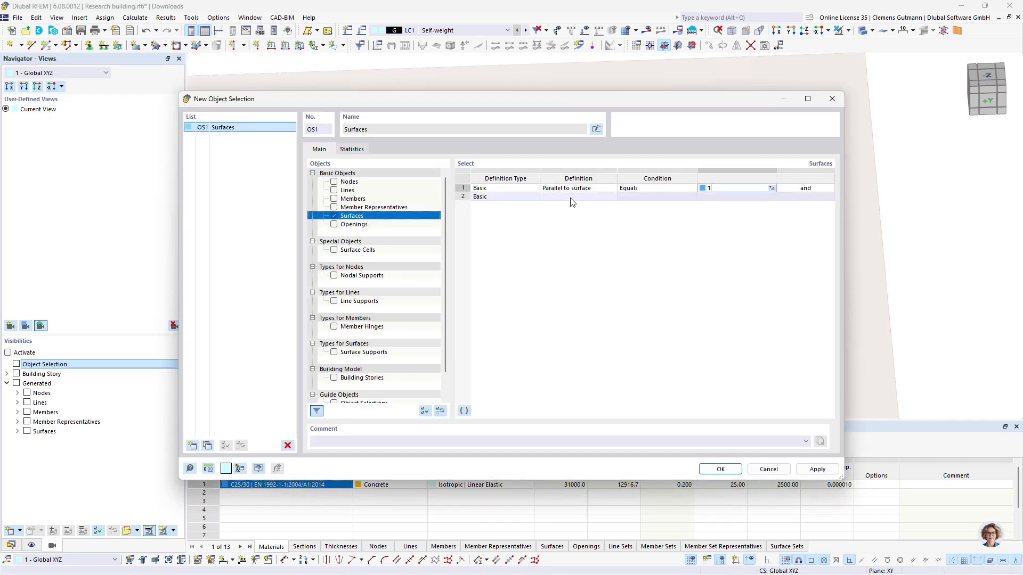
click(718, 469)
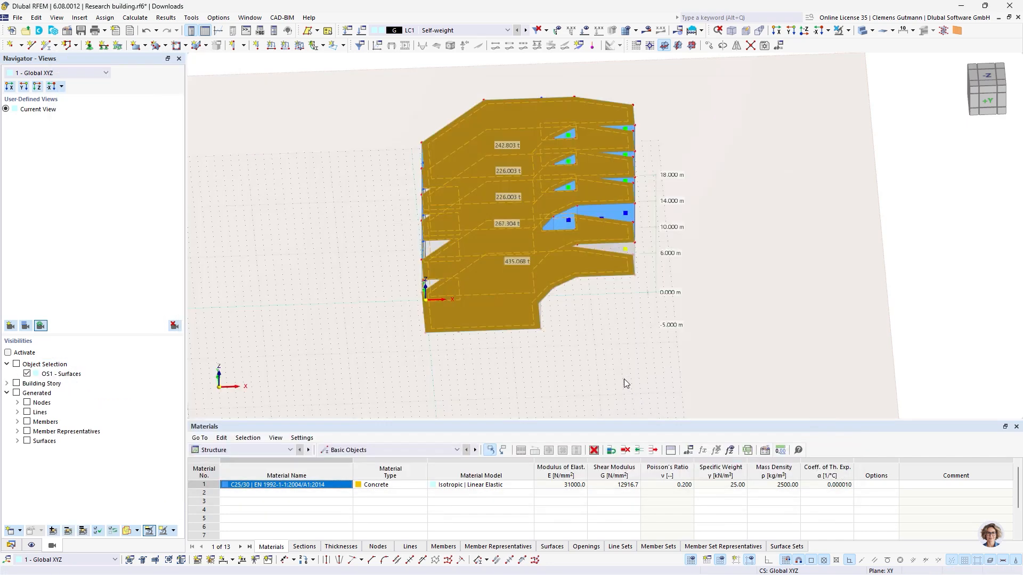
Step: Activate visibility mode with the OS1 object selection so that only the horizontal slabs are displayed
click(17, 363)
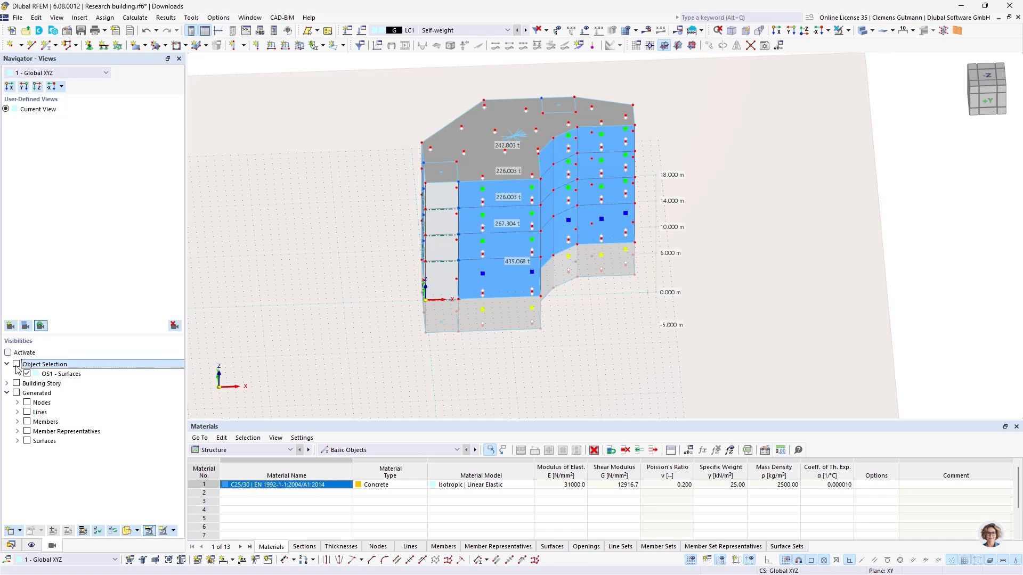
click(8, 353)
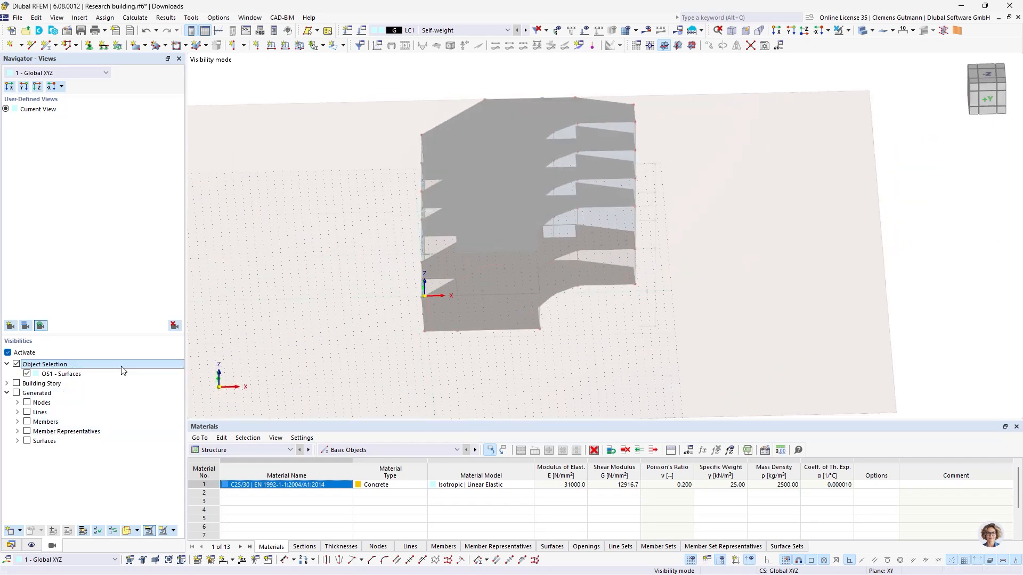
click(107, 374)
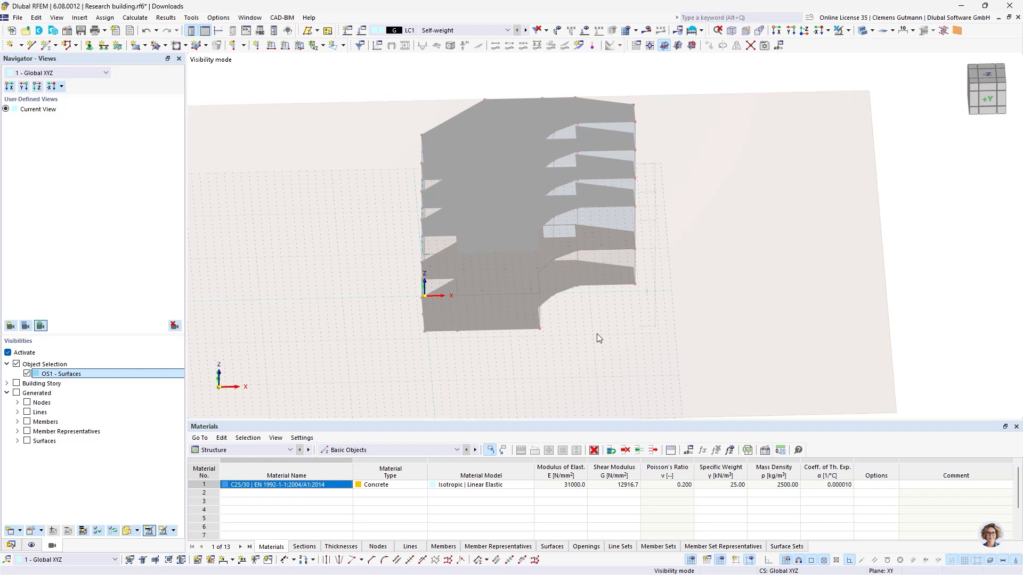
ctrl+middle_drag(597, 334, 576, 346)
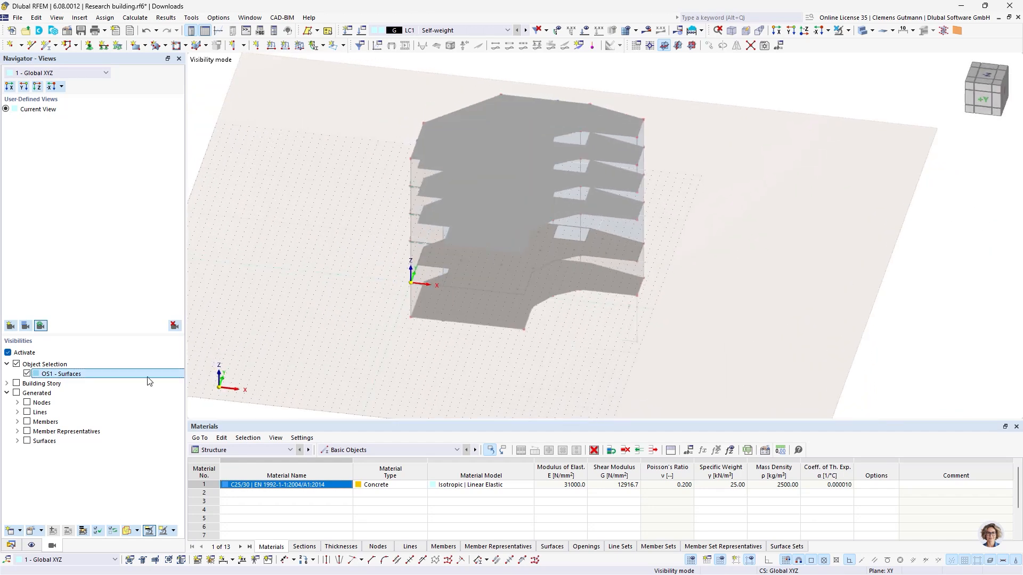
click(138, 532)
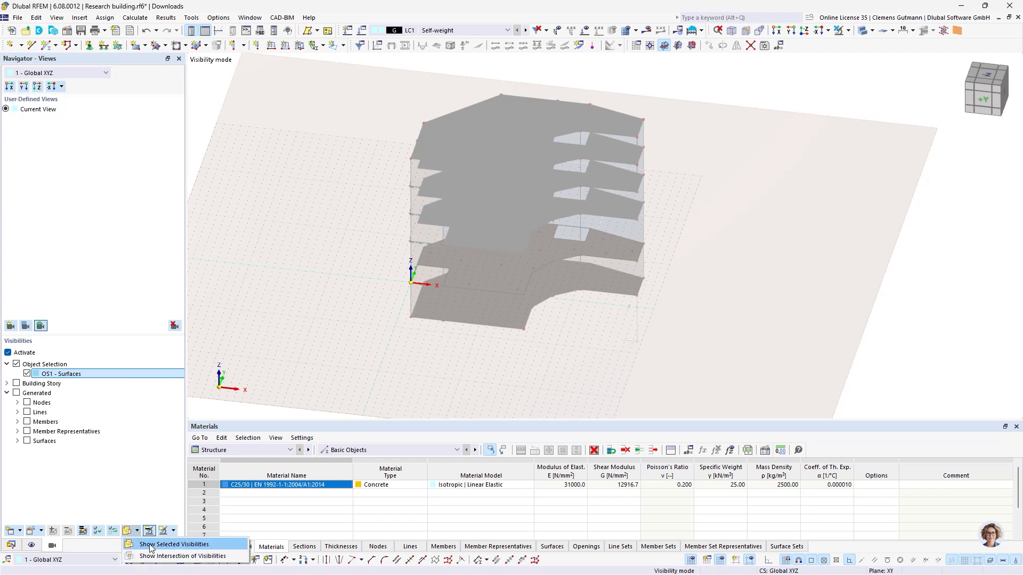
click(173, 530)
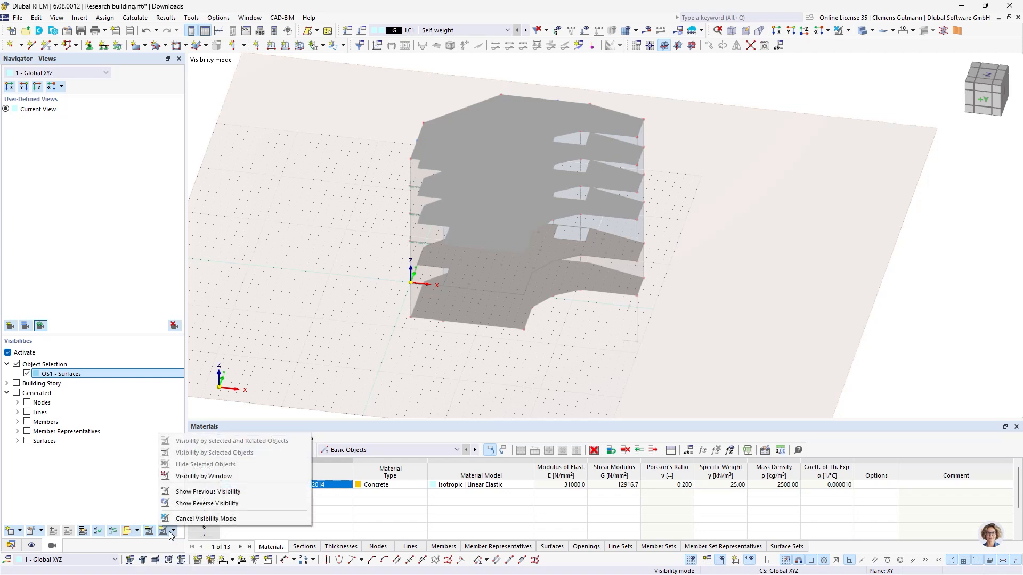
click(154, 532)
click(152, 532)
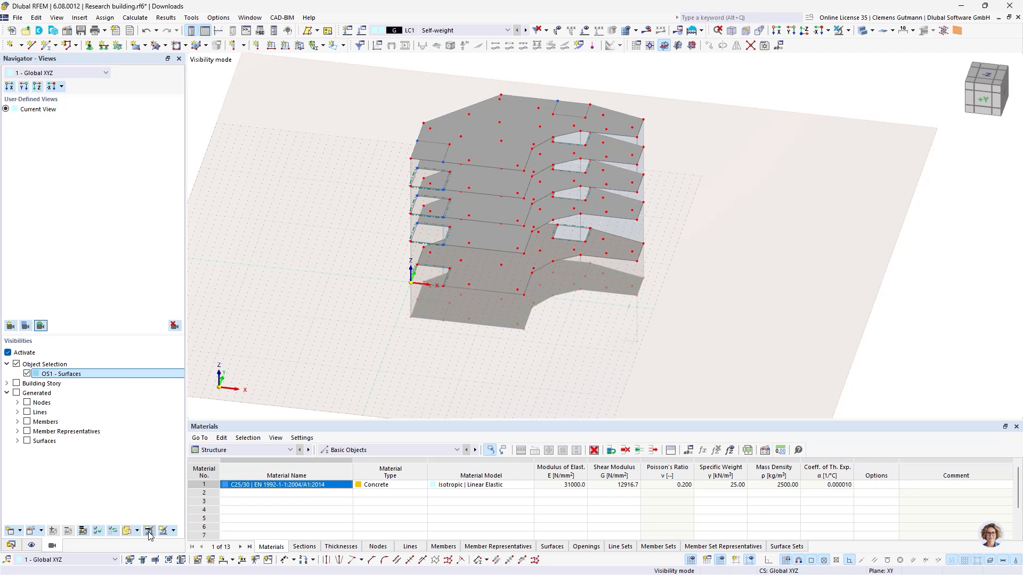
click(136, 531)
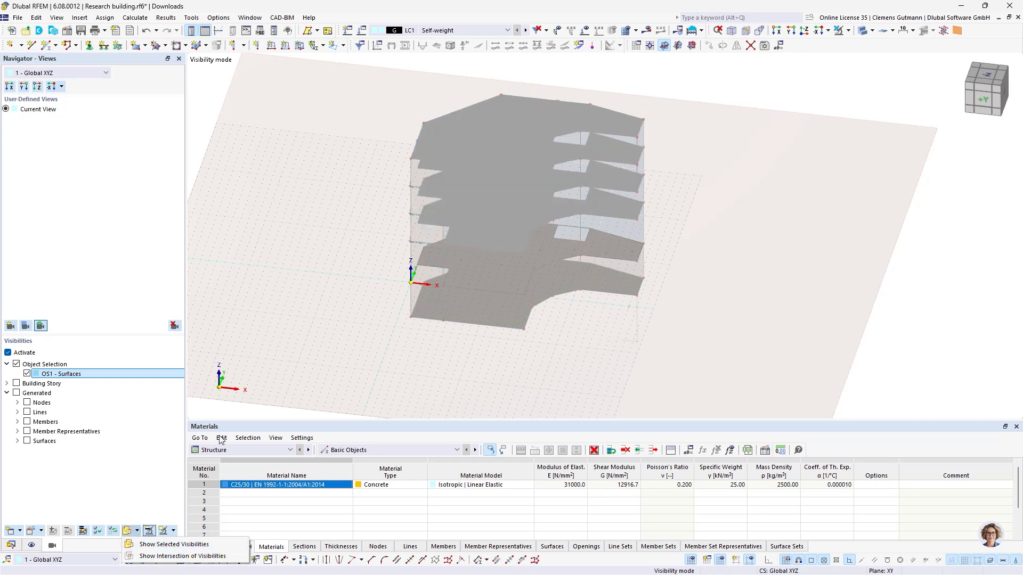
Step: Show the reverse visibility to view the walls and columns without slabs, and switch back to the slabs-only display
click(848, 30)
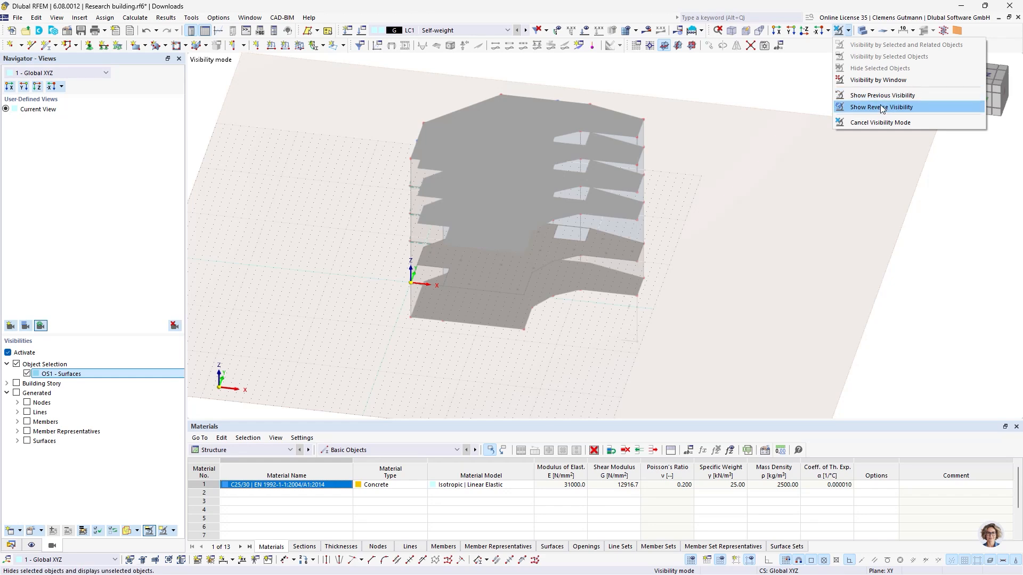
click(880, 108)
ctrl+middle_drag(652, 134, 673, 236)
scroll(563, 331, up, 1)
ctrl+middle_drag(564, 332, 554, 244)
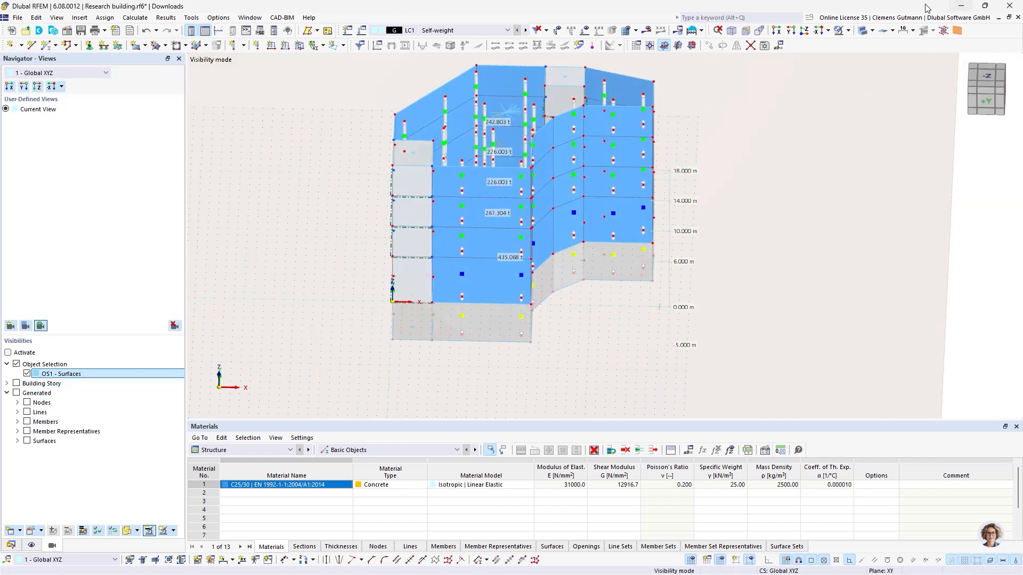
click(838, 31)
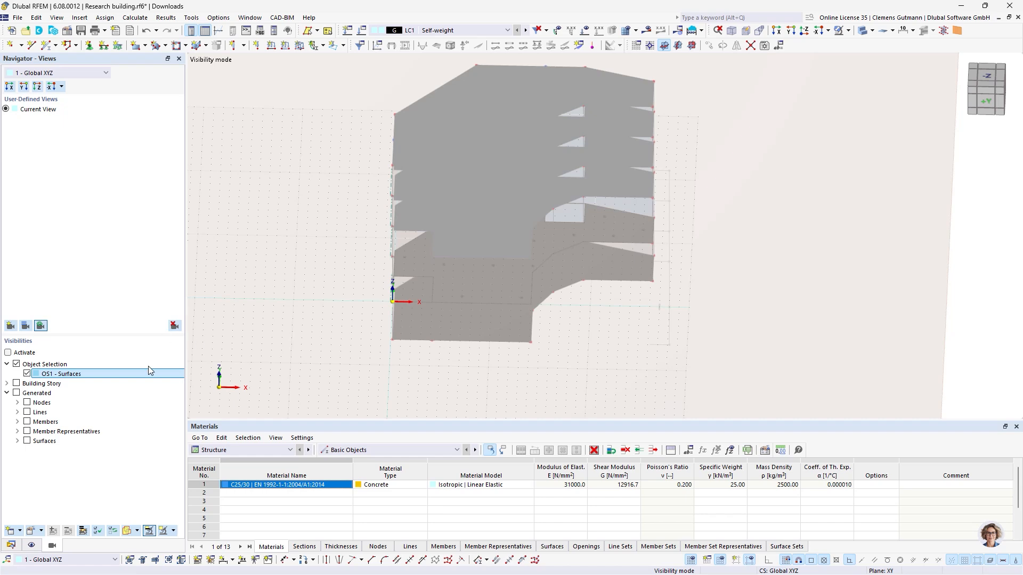
Step: Open the load case definitions of the model for creating a new load case
click(11, 545)
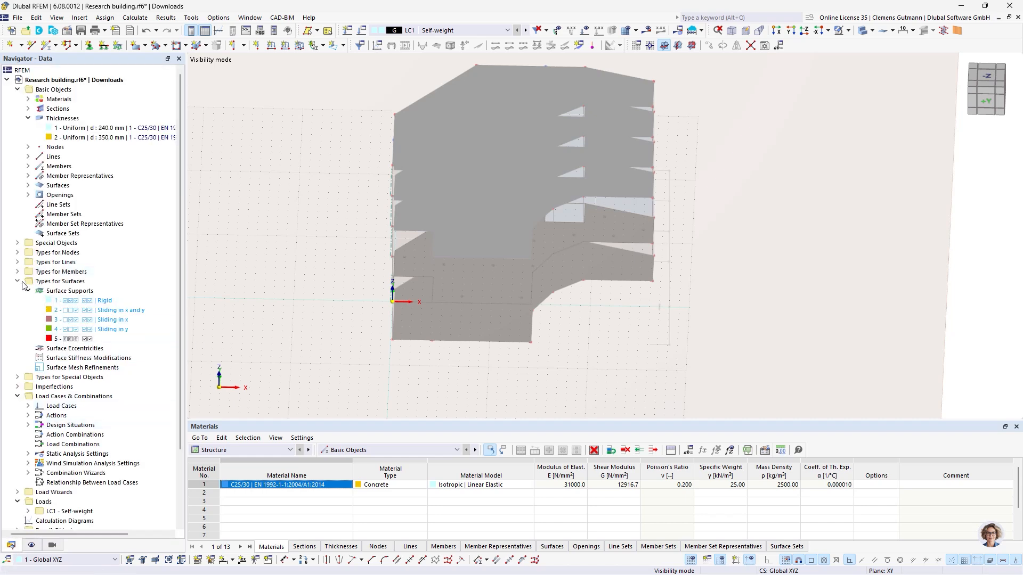
click(18, 281)
click(29, 320)
click(63, 319)
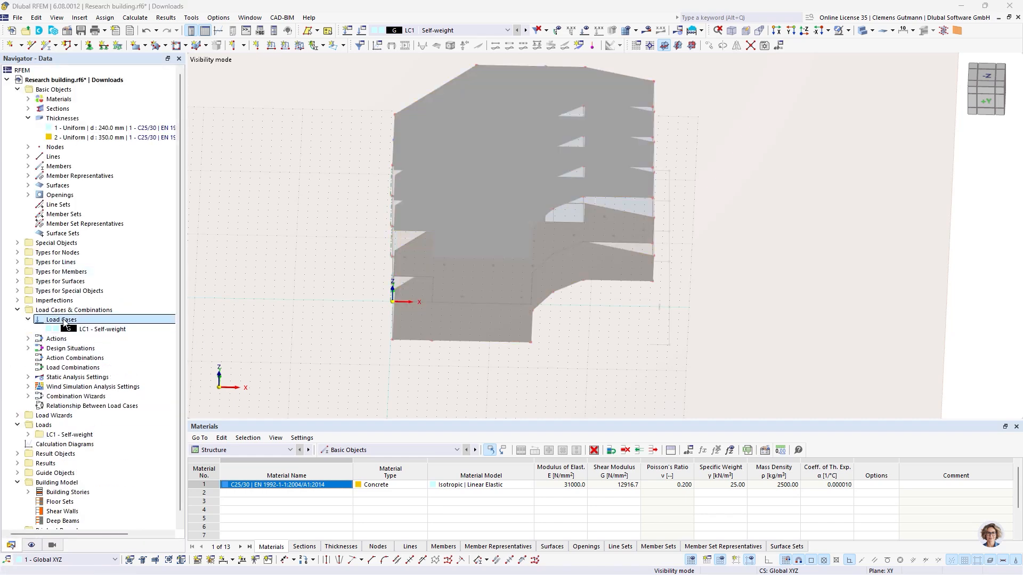
right_click(63, 321)
click(85, 327)
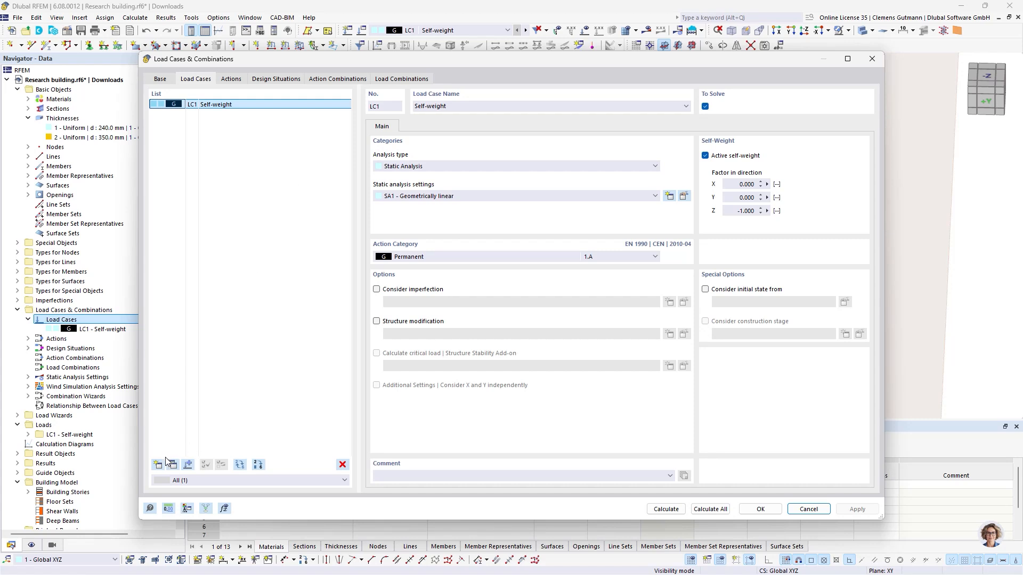
Step: Add load case LC2 named Imposed load with the action category Imposed loads - category B: office areas
click(159, 465)
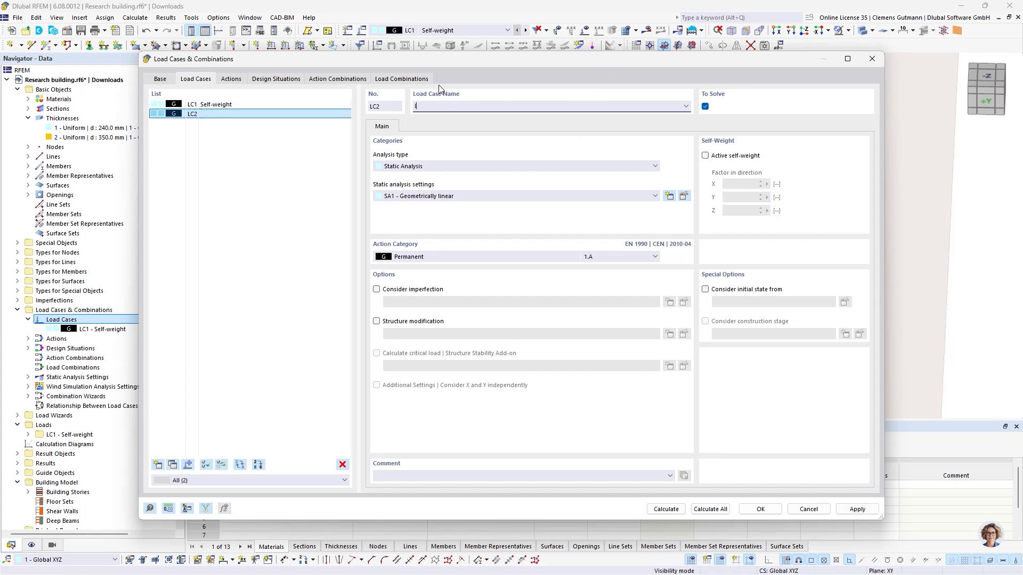
key(Return)
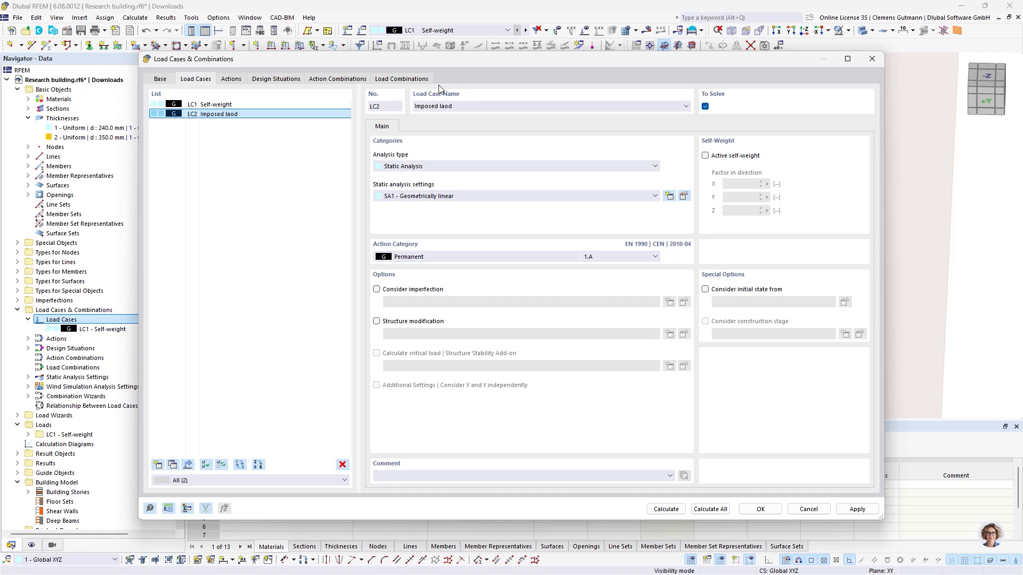
click(434, 257)
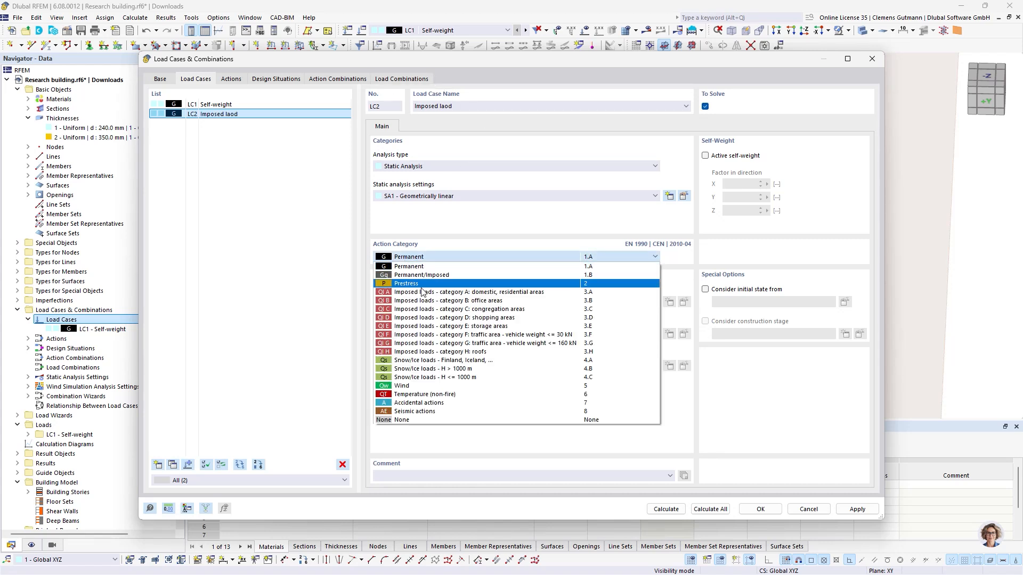
click(445, 306)
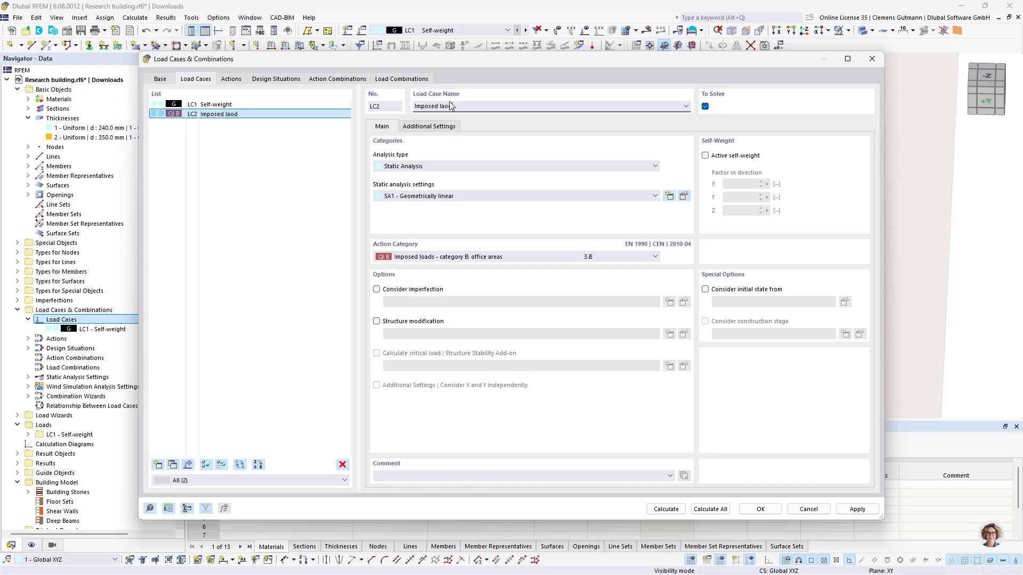
double_click(446, 106)
text(load)
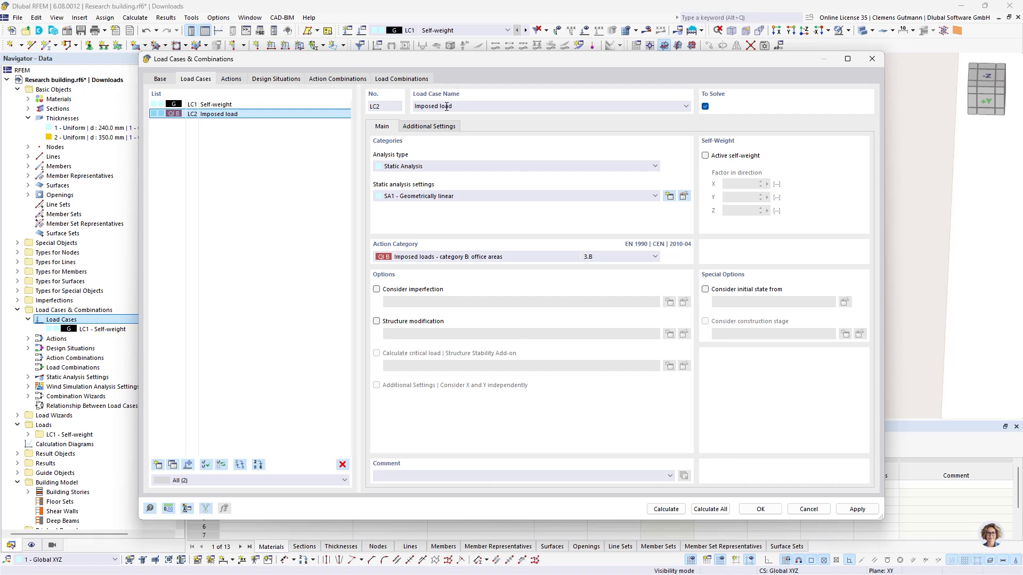
key(Return)
Step: Add load case LC3 named Snow with the action category Snow/Ice loads - H <= 1000 m and close the load case definitions
click(159, 465)
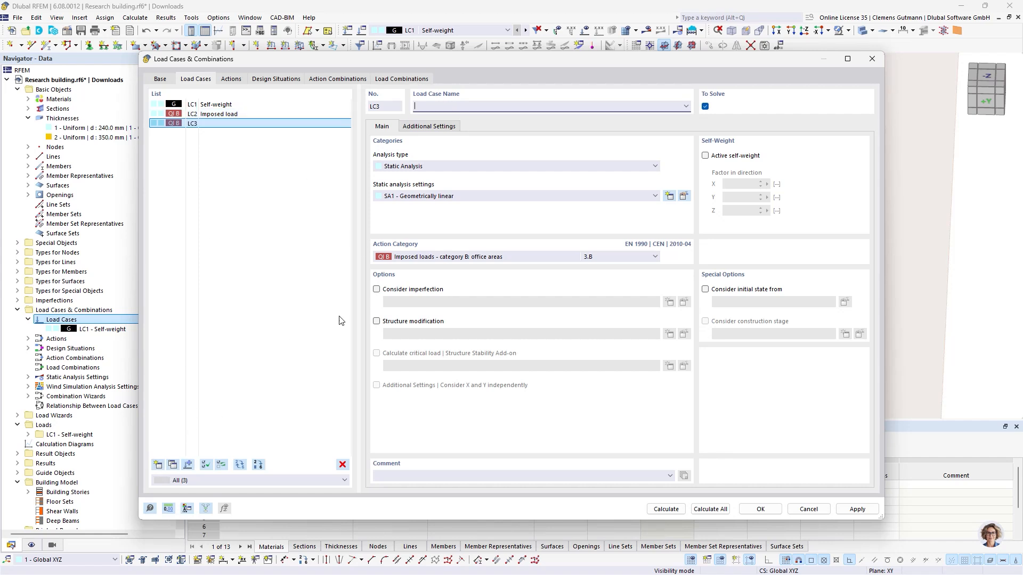
click(443, 255)
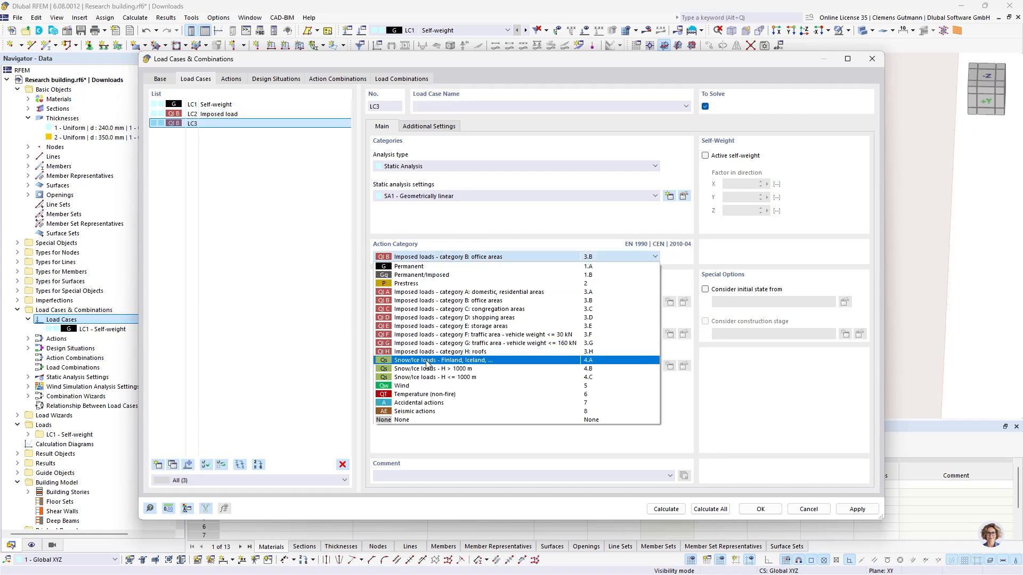
click(438, 377)
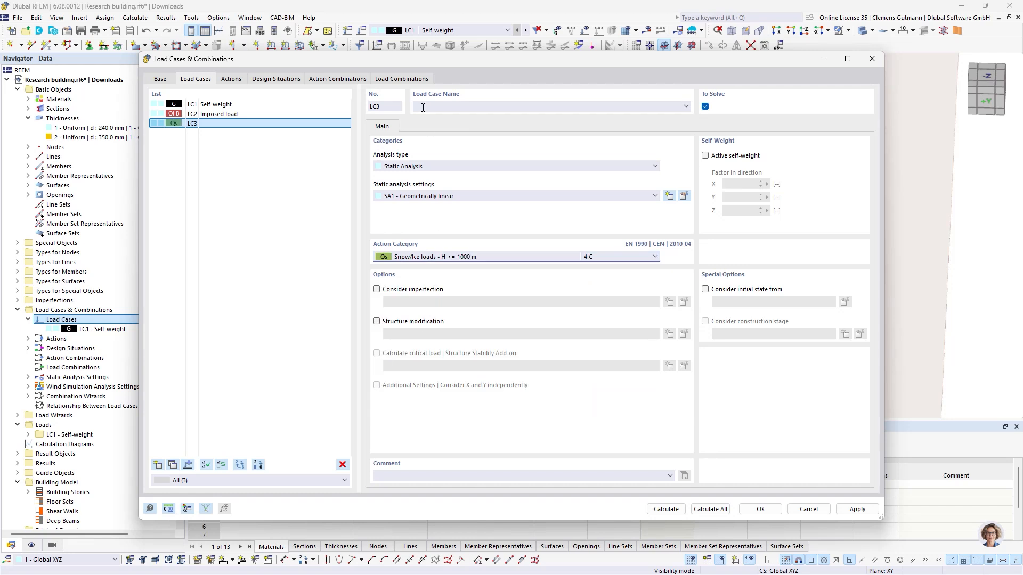
click(423, 106)
key(Tab)
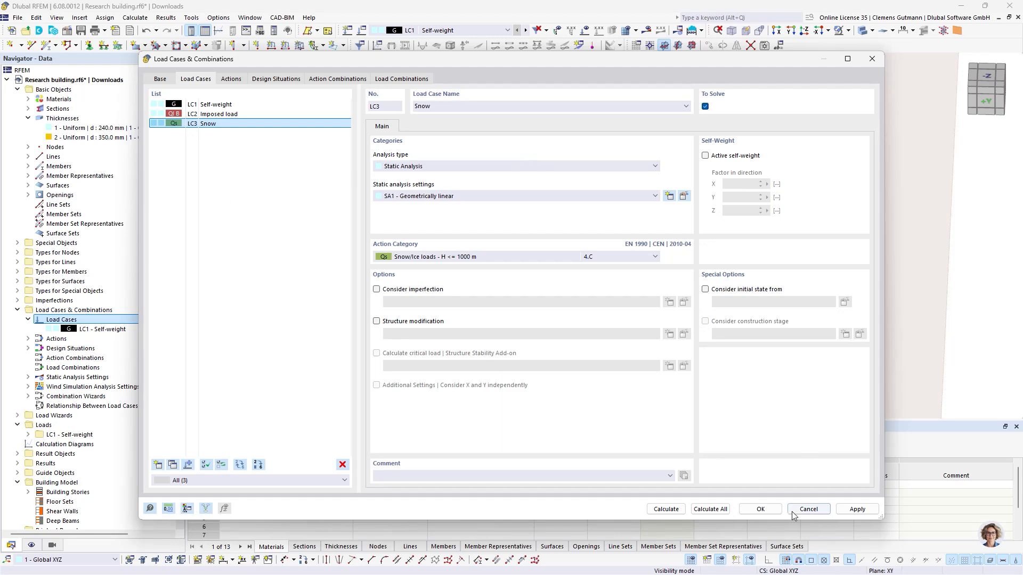
click(760, 508)
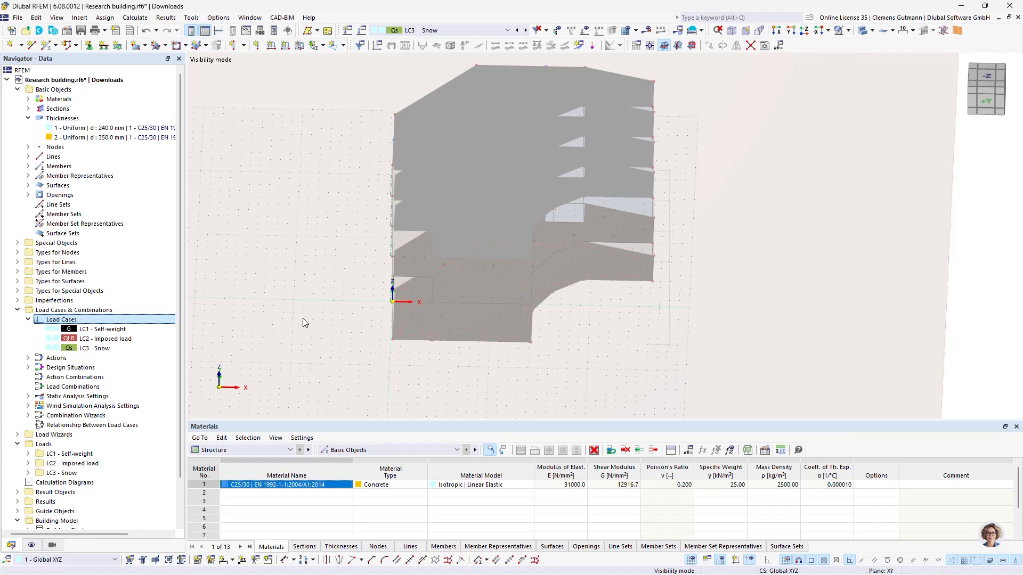
Step: In load case LC1 Self-weight, apply a uniform surface load of -1 kN/m² to all six slabs, surfaces 1-6
click(463, 32)
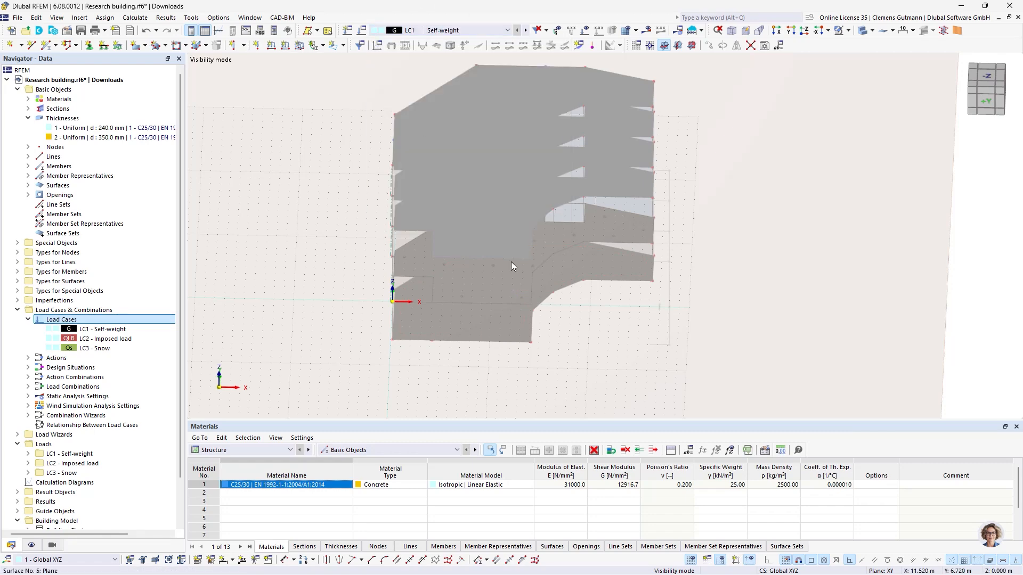
ctrl+middle_drag(611, 265, 518, 181)
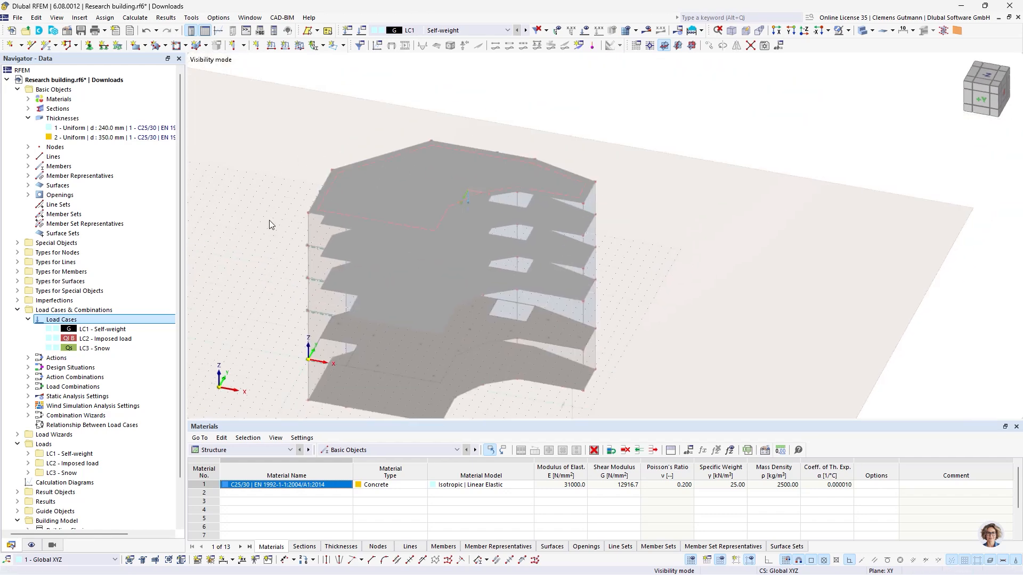
ctrl+middle_drag(269, 219, 471, 255)
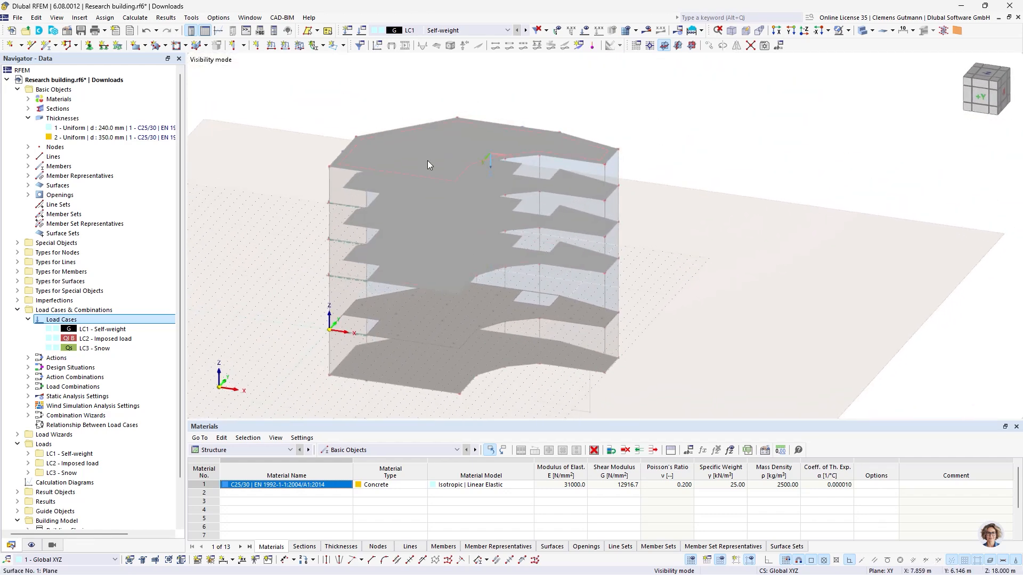
click(301, 47)
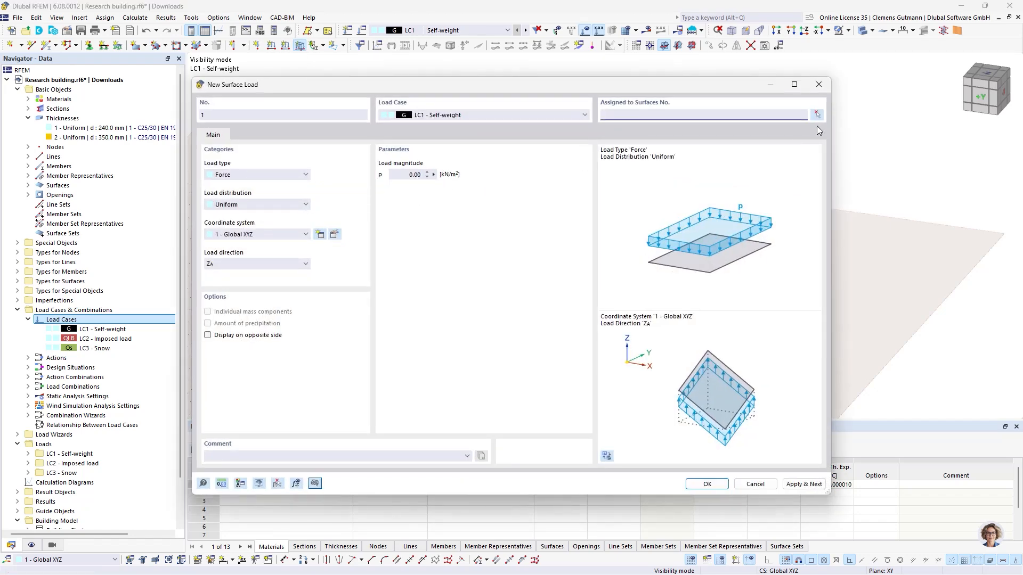
click(818, 117)
drag(626, 402, 400, 136)
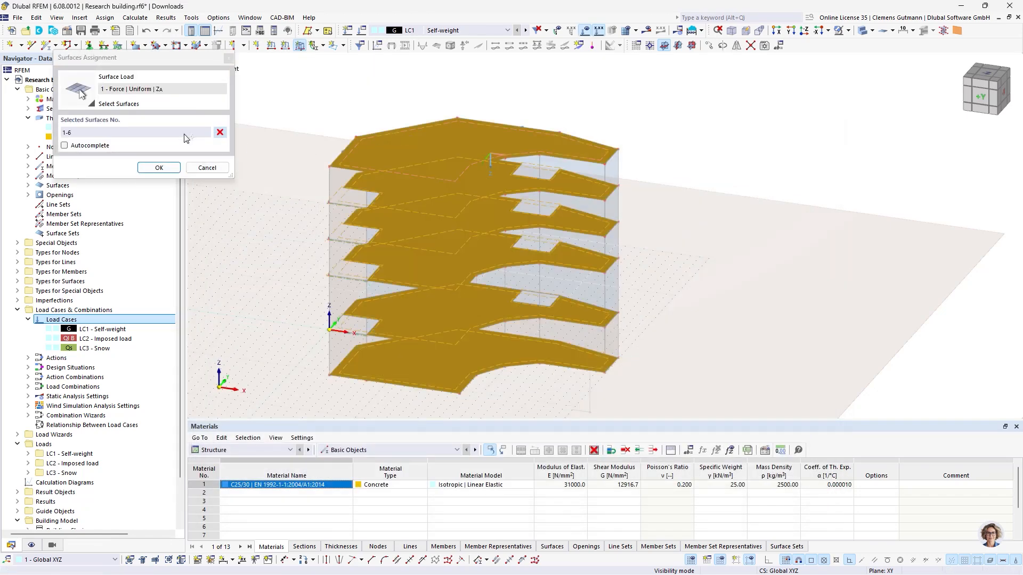
click(147, 168)
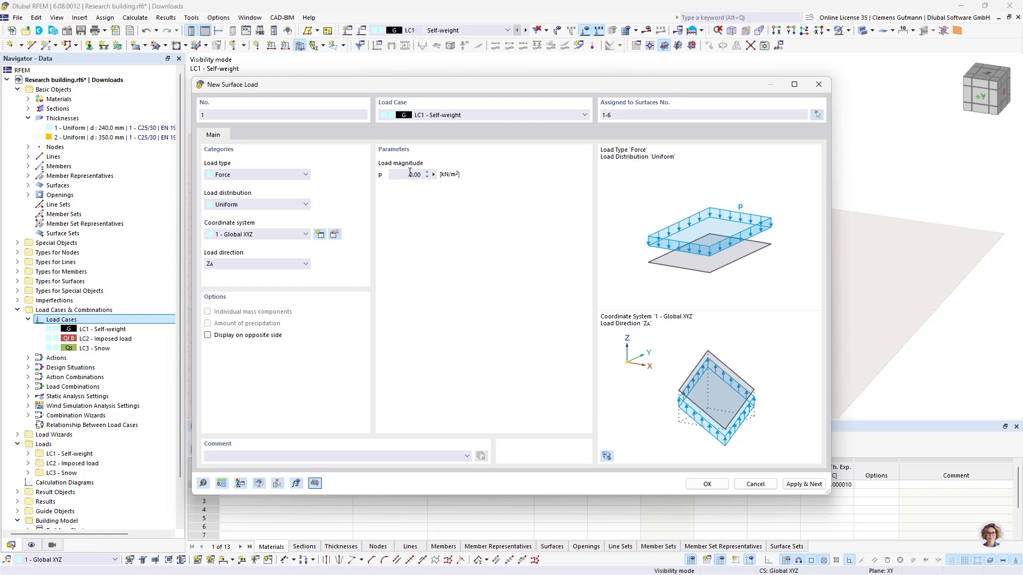
text(-1)
key(Tab)
click(707, 483)
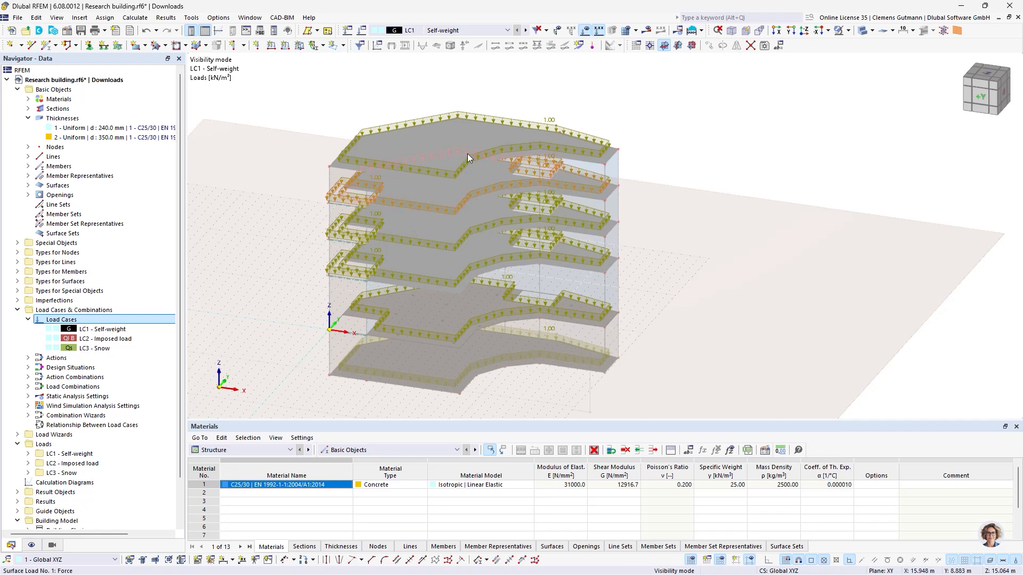
Step: In load case LC2 Imposed load, apply a uniform surface load of -2.00 kN/m² to all six slabs
click(525, 30)
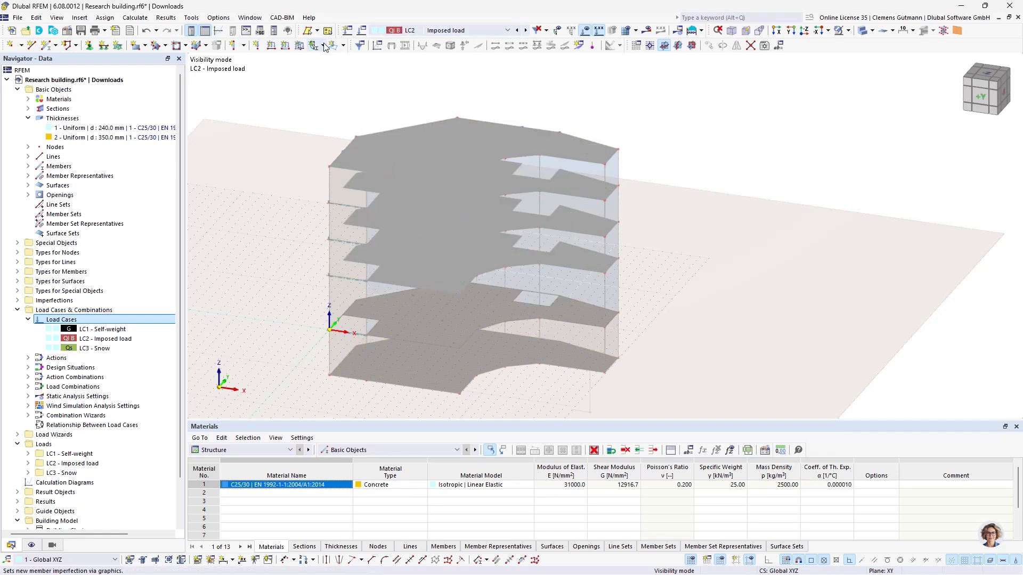
click(300, 45)
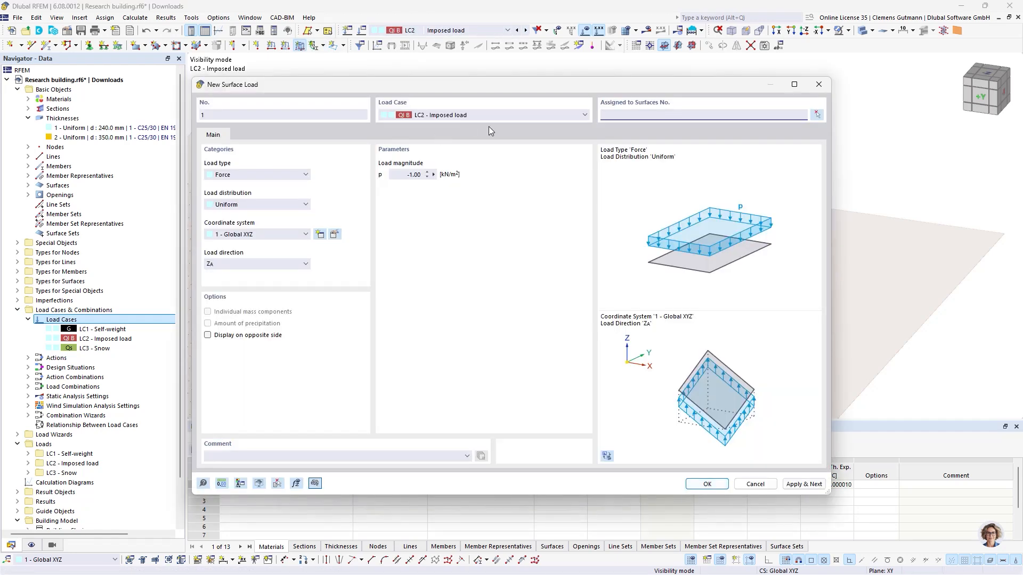
click(413, 175)
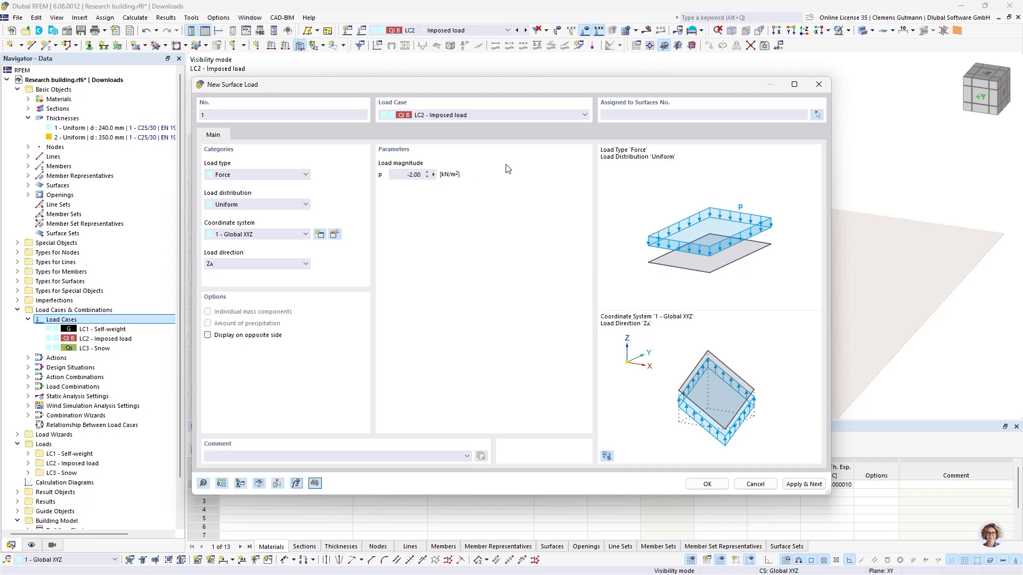
click(816, 114)
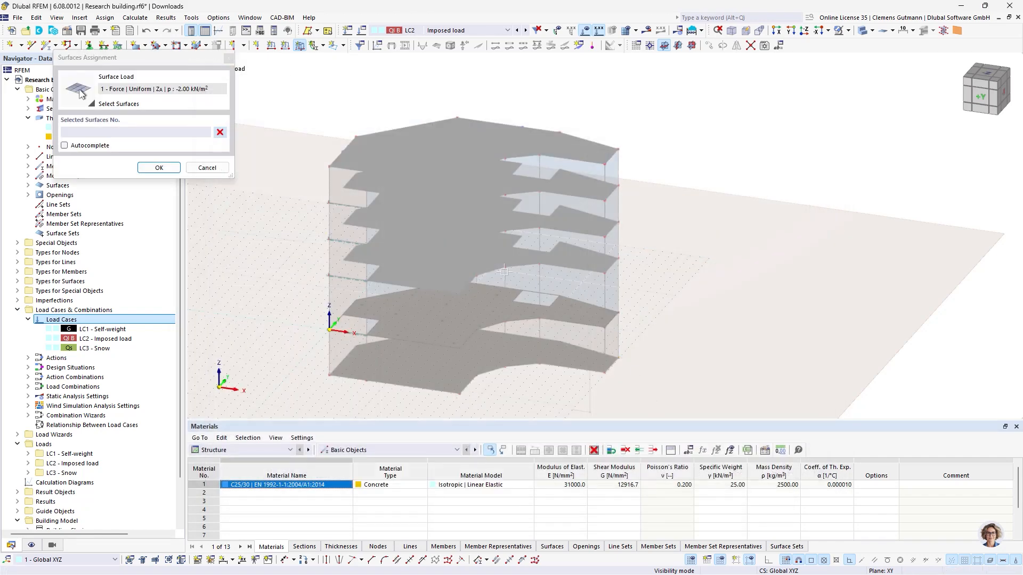
drag(656, 394, 405, 124)
click(159, 167)
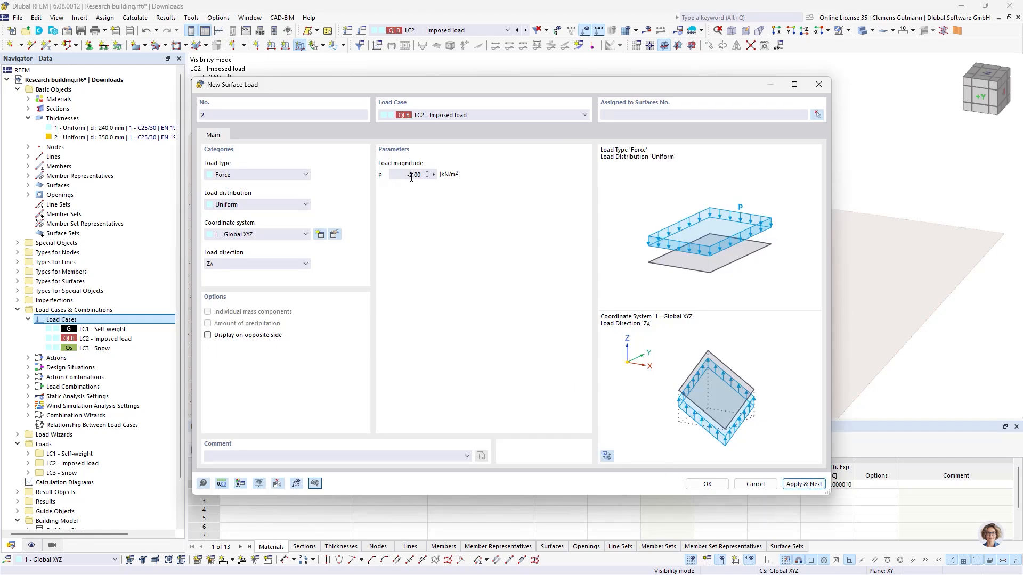
Step: In load case LC3 Snow, apply a uniform surface load of -1.94 kN/m² to the roof slab, surface 1
drag(411, 178, 437, 182)
text(1.94)
key(Tab)
click(817, 115)
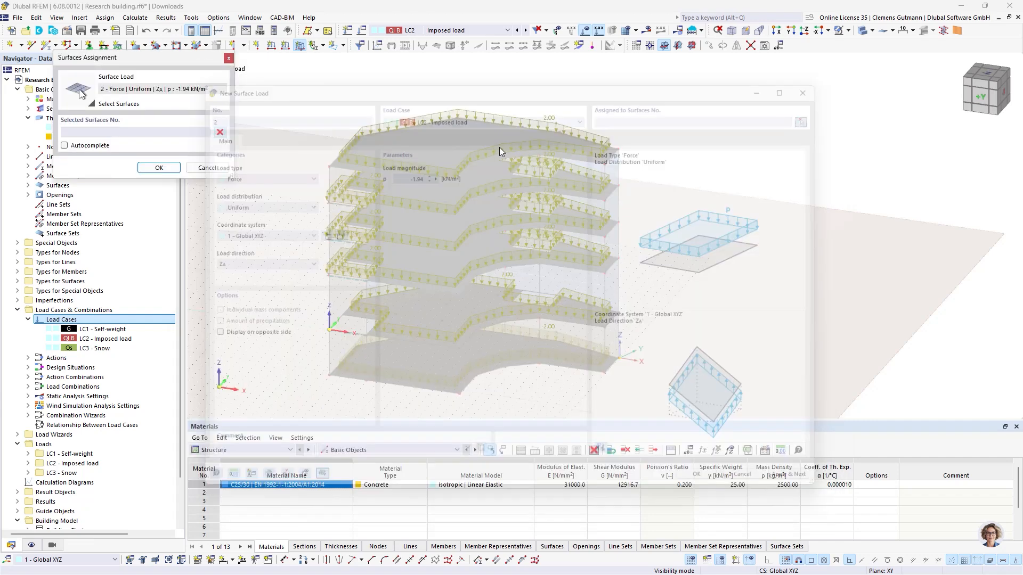
click(434, 138)
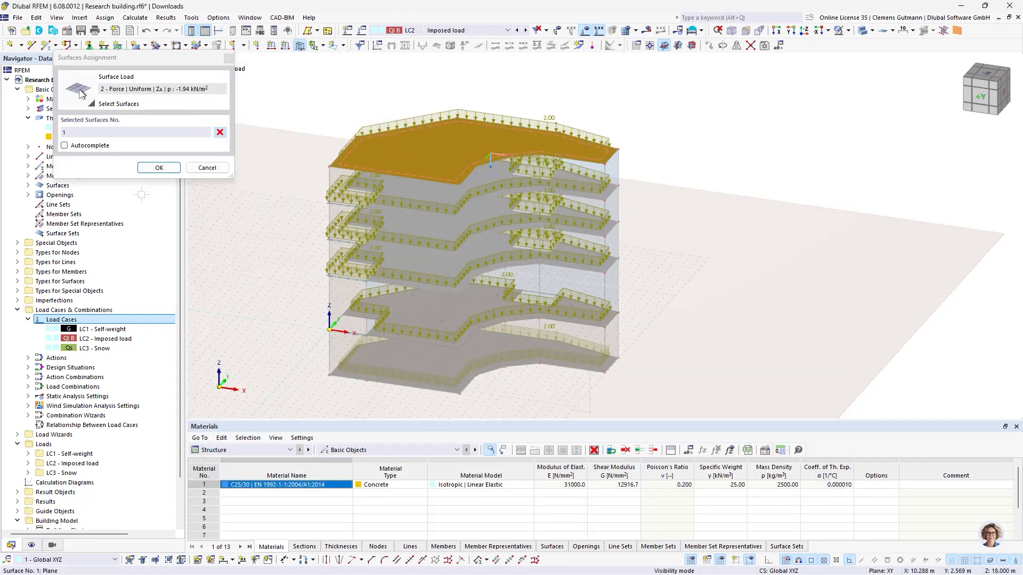
click(159, 168)
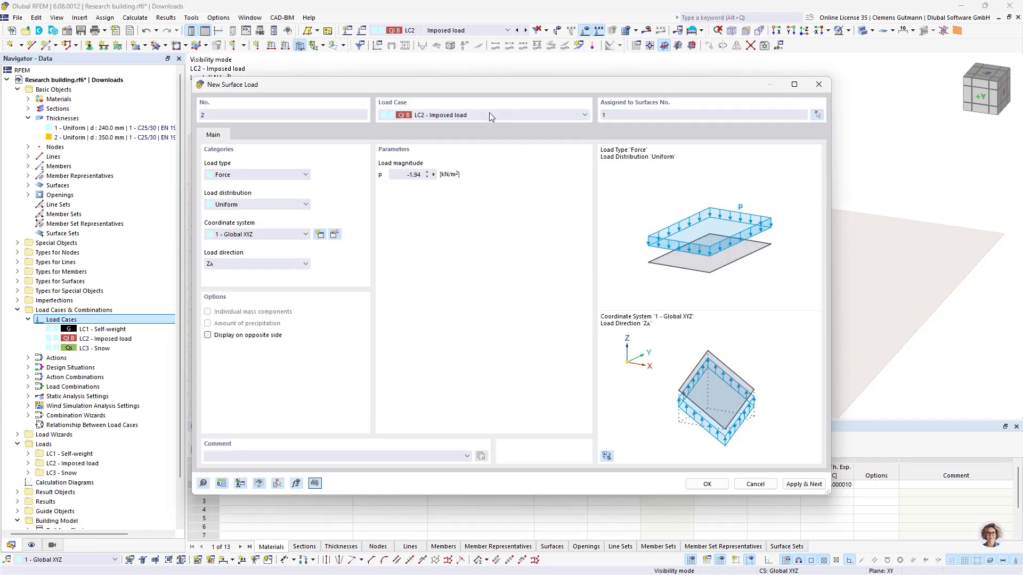
click(441, 117)
click(504, 148)
key(Down)
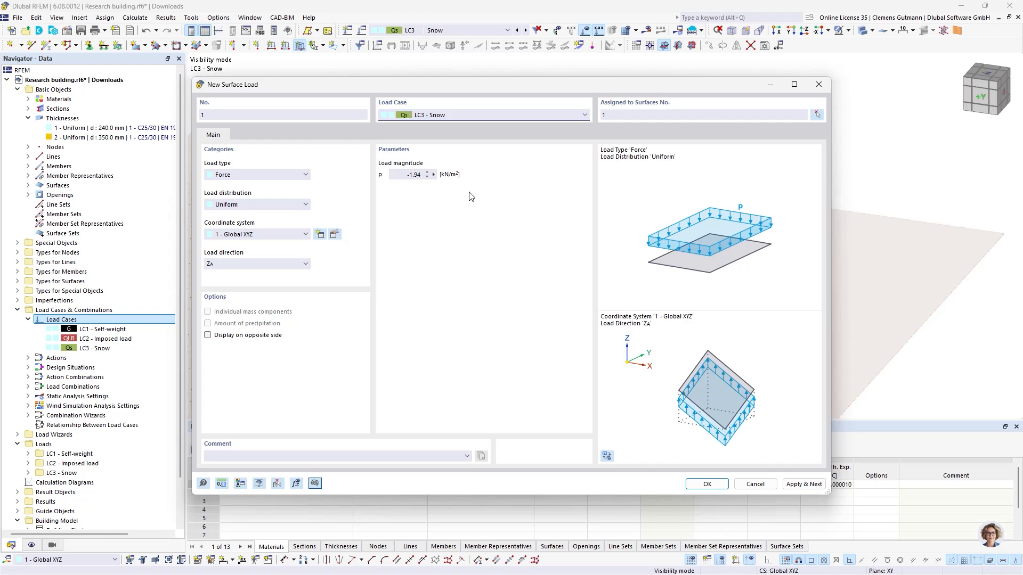
click(701, 485)
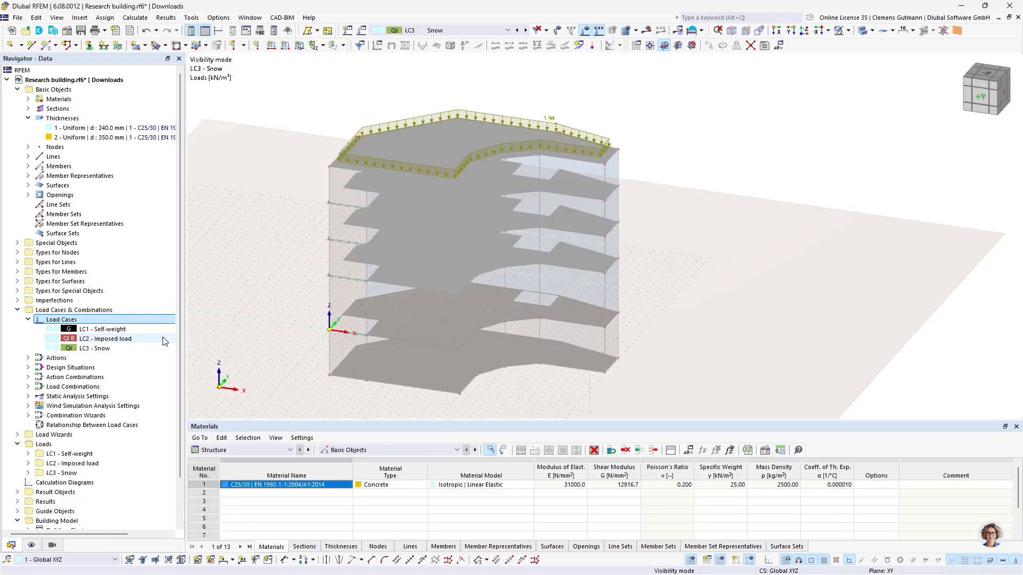
Step: Open the wind simulation analysis settings WA1 and review the steady flow, residue monitoring and advanced parameters
scroll(69, 362, down, 2)
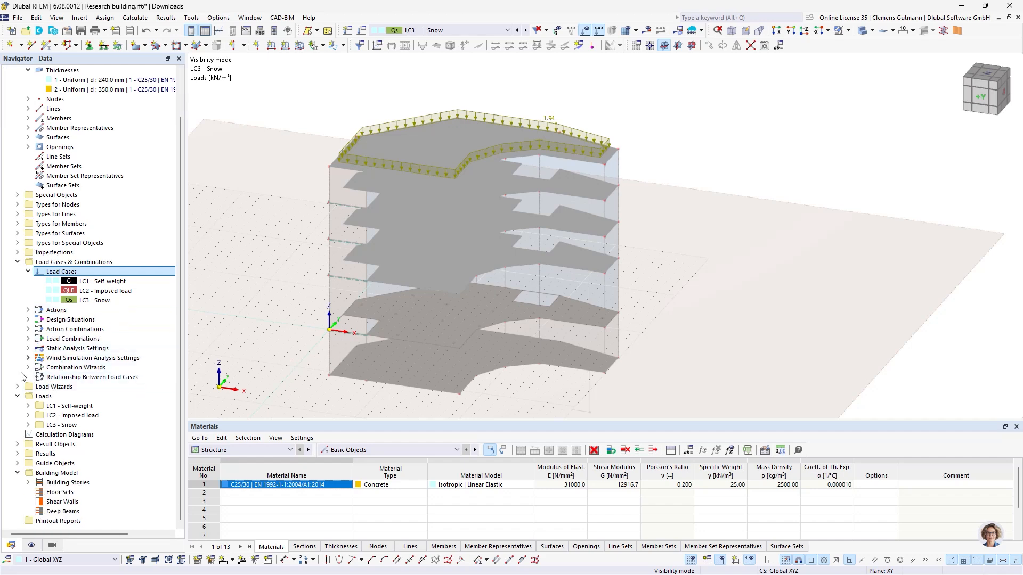
click(28, 358)
double_click(60, 367)
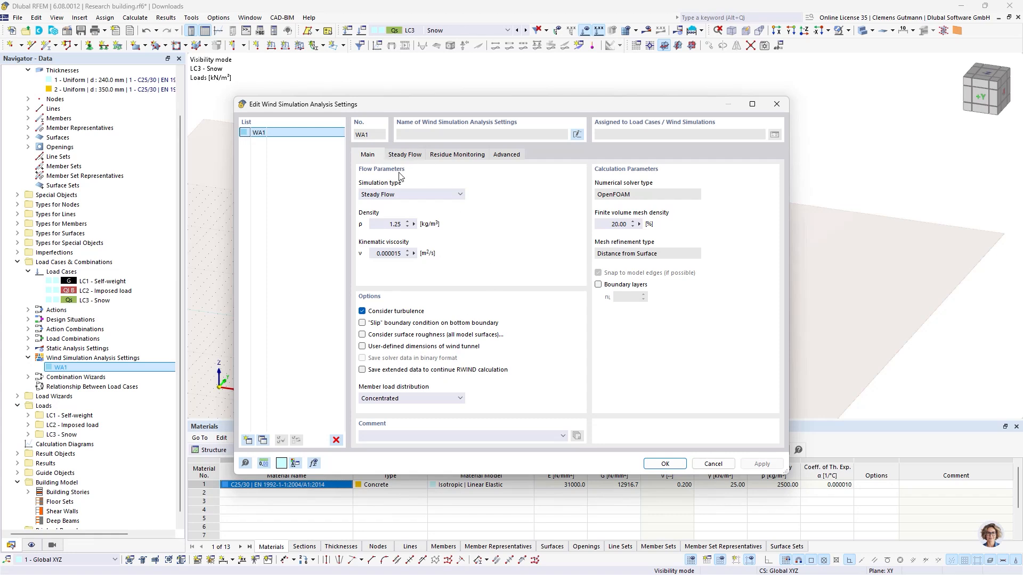
click(405, 155)
click(448, 155)
click(402, 155)
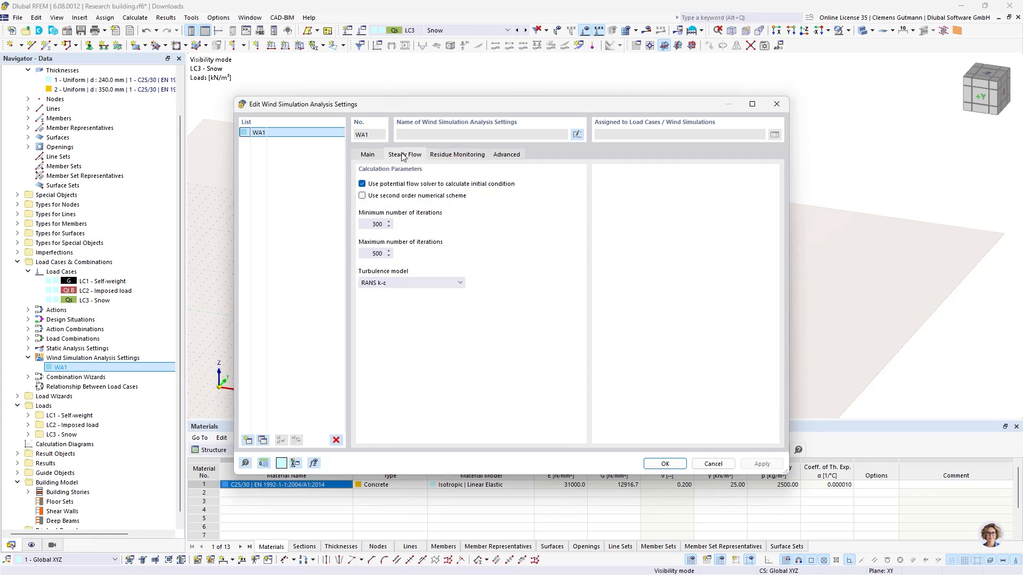
click(498, 155)
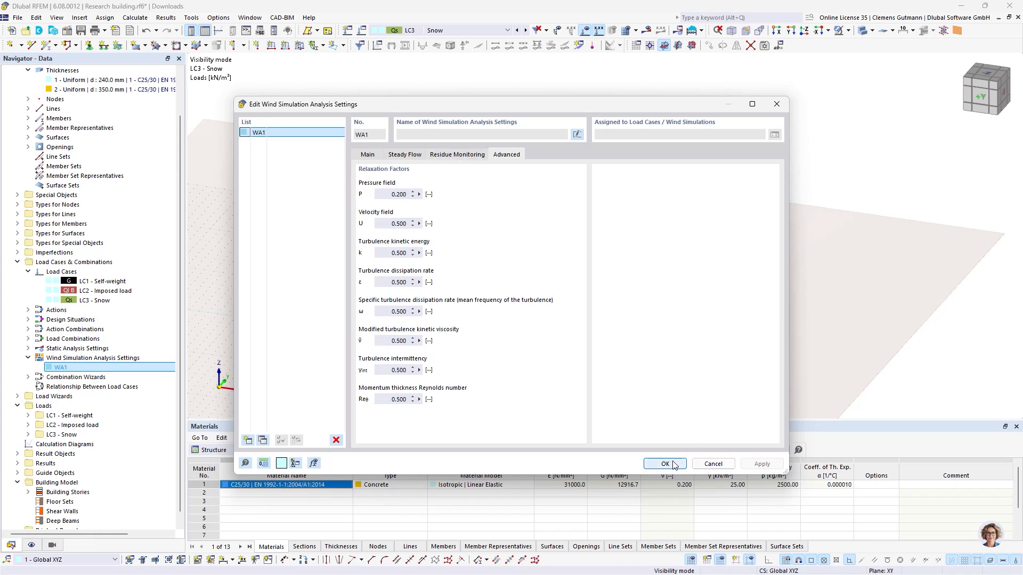
click(462, 156)
Step: Set the maximum number of steady flow iterations in WA1 to 800 and confirm the wind simulation analysis settings
click(417, 155)
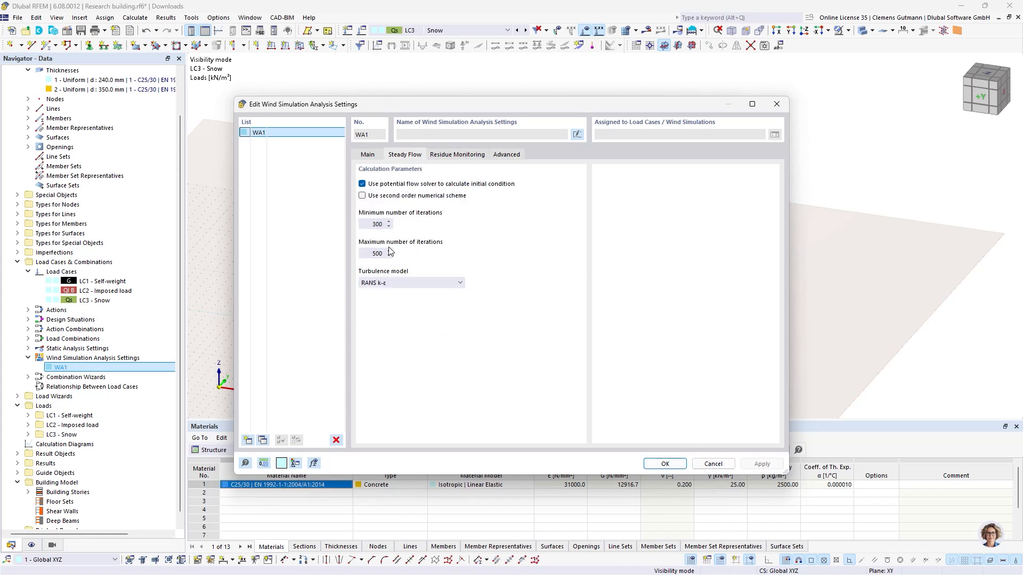
drag(371, 253, 423, 248)
text(800)
key(Tab)
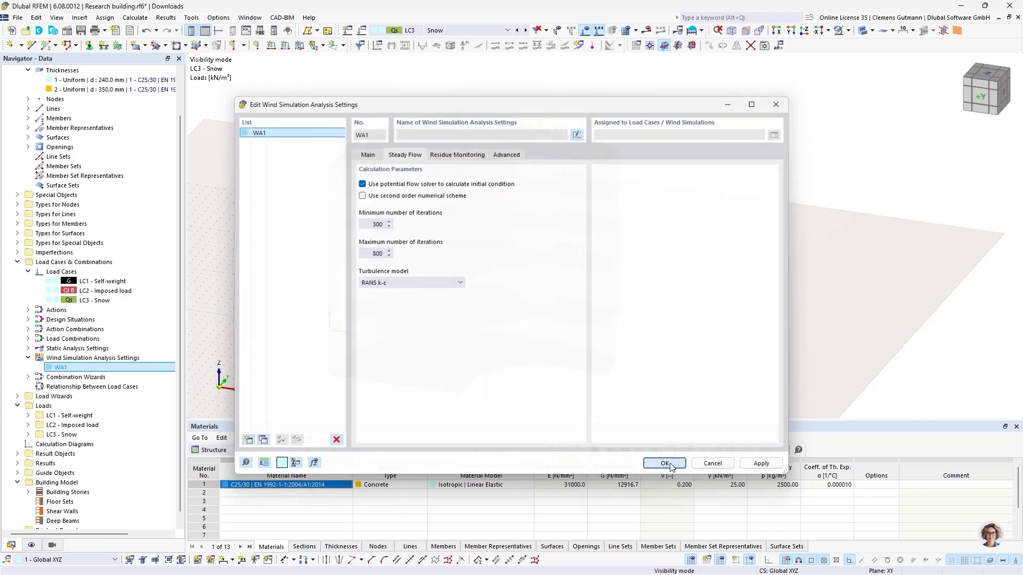
click(665, 464)
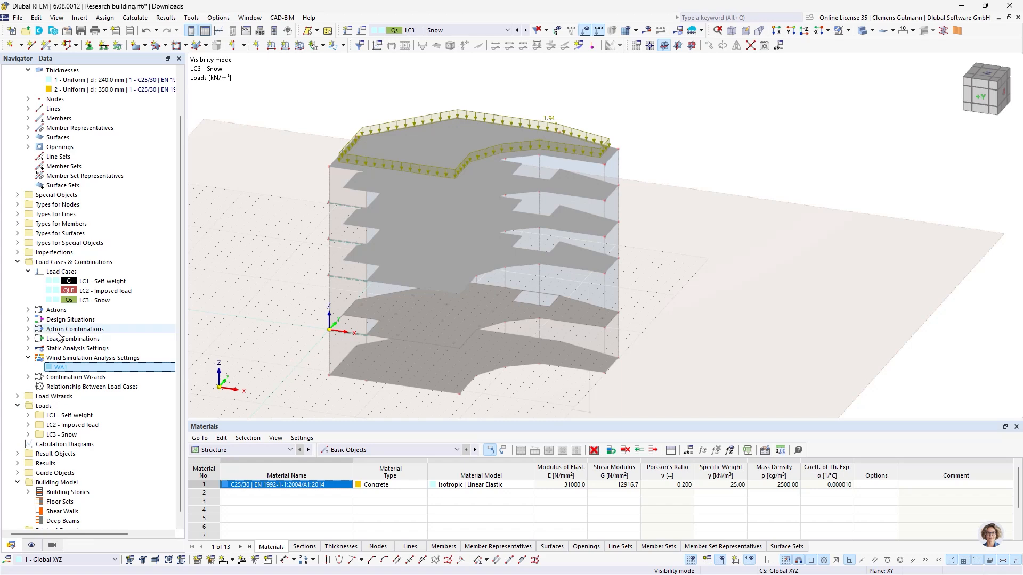
Step: Set the terrain category of wind profile 1, according to EN 1991, to Category III and confirm the wind profile
scroll(60, 390, down, 1)
double_click(54, 386)
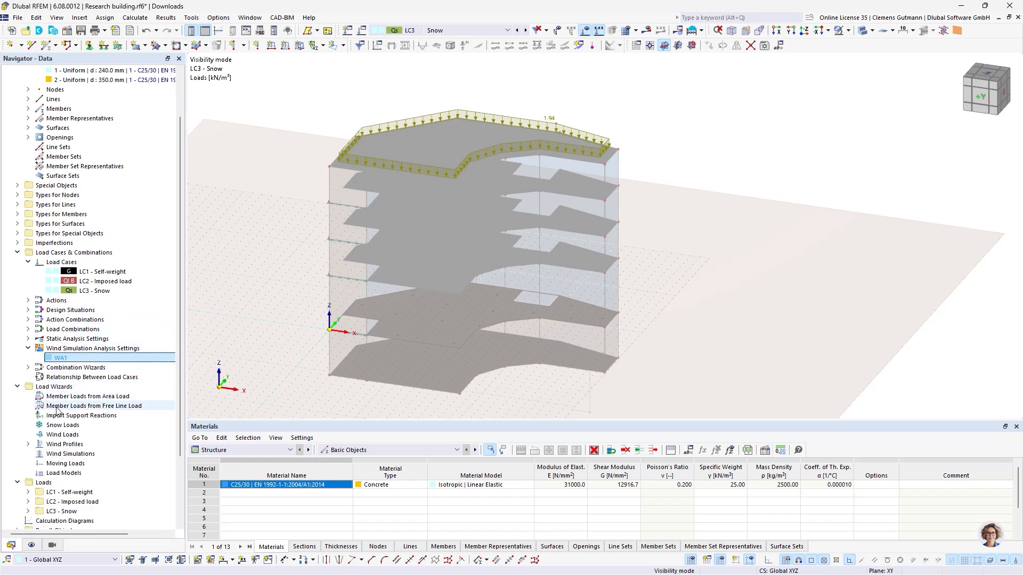
scroll(57, 408, down, 3)
click(28, 358)
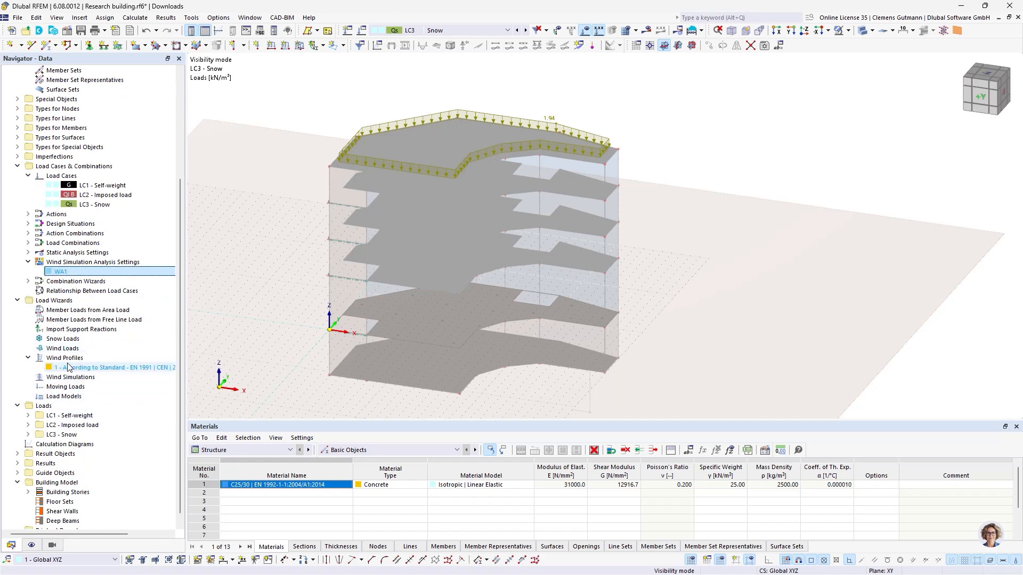
double_click(87, 368)
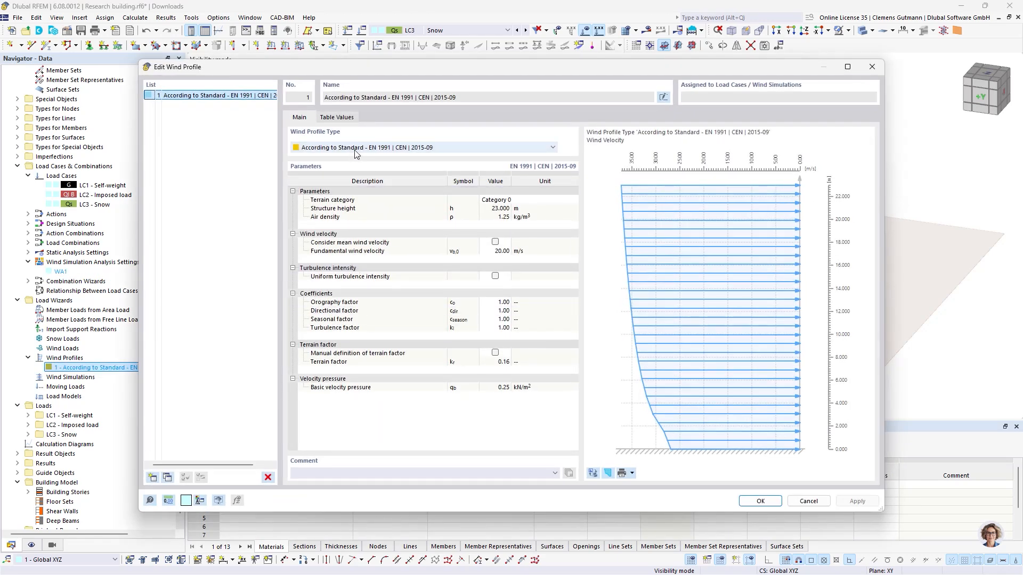
click(356, 148)
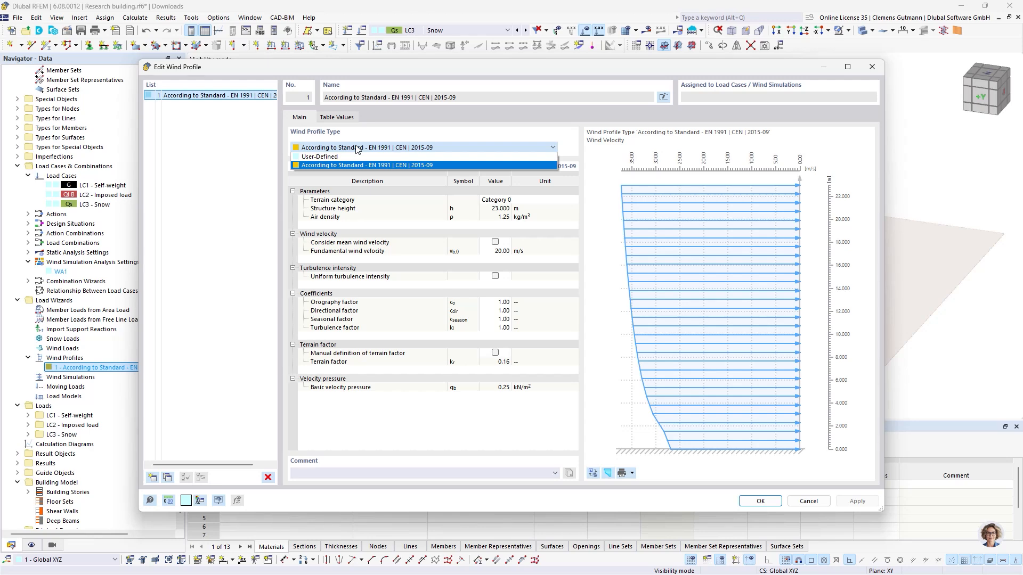
click(356, 148)
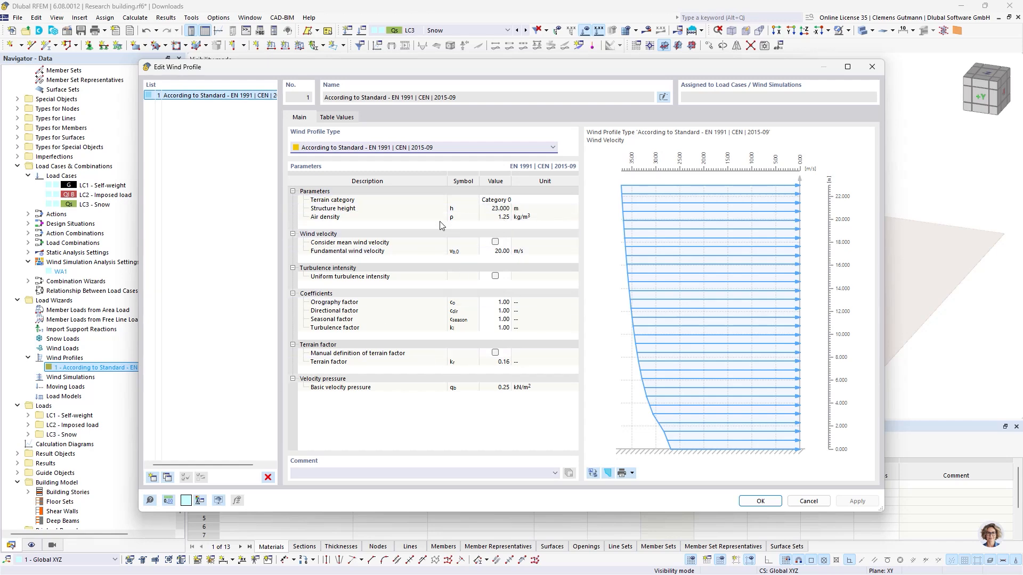
click(505, 200)
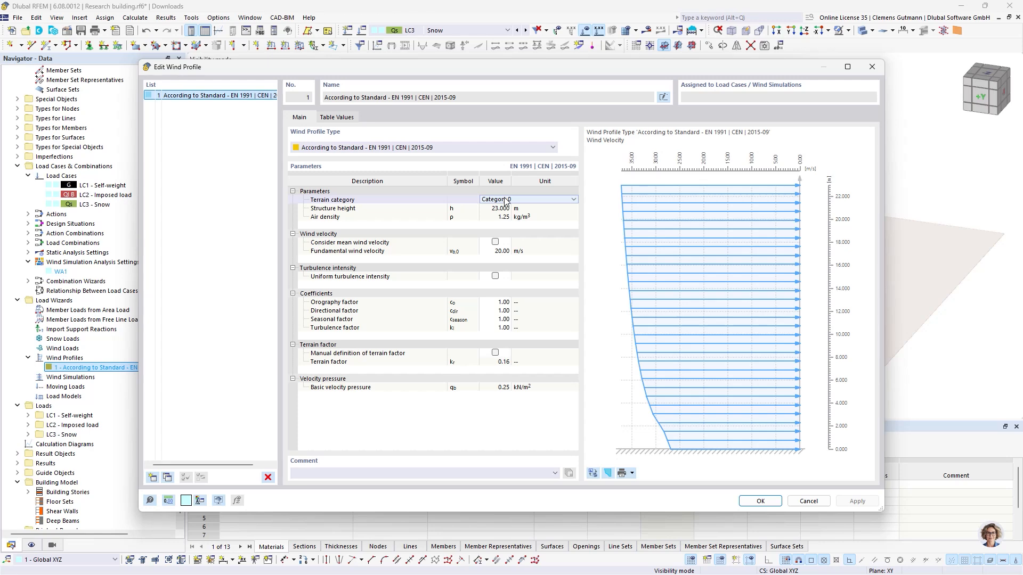
click(505, 201)
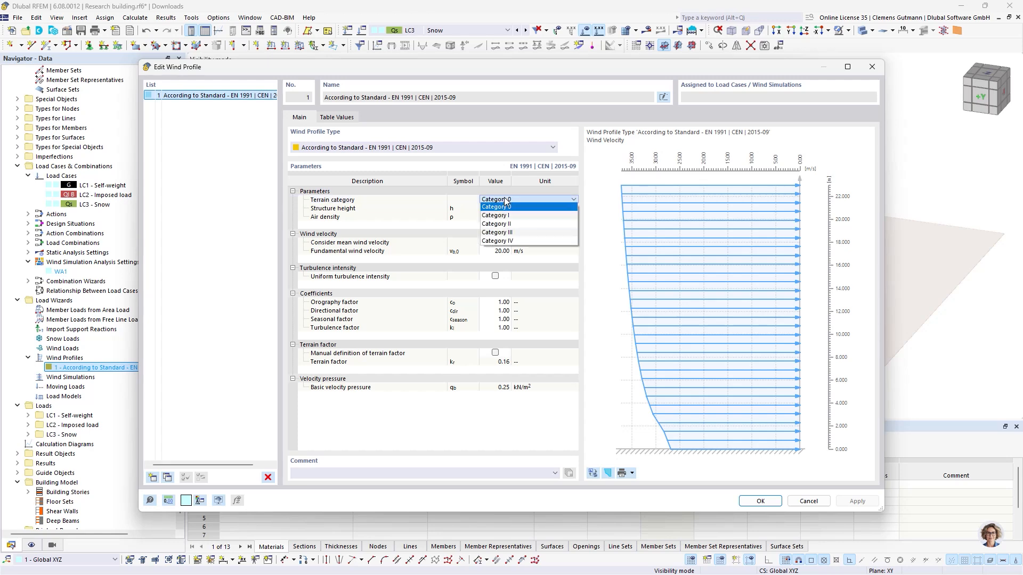
click(513, 232)
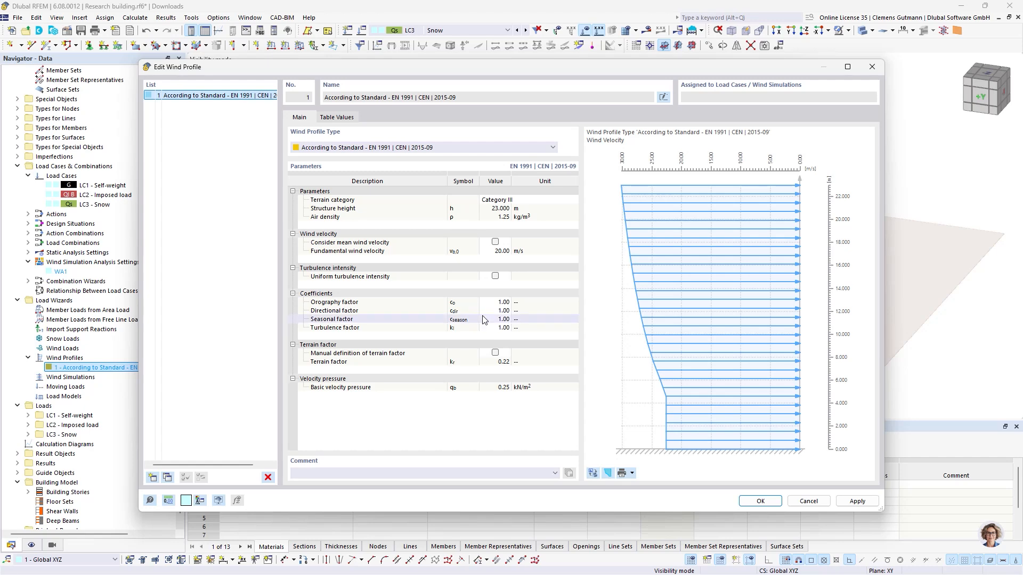
click(762, 502)
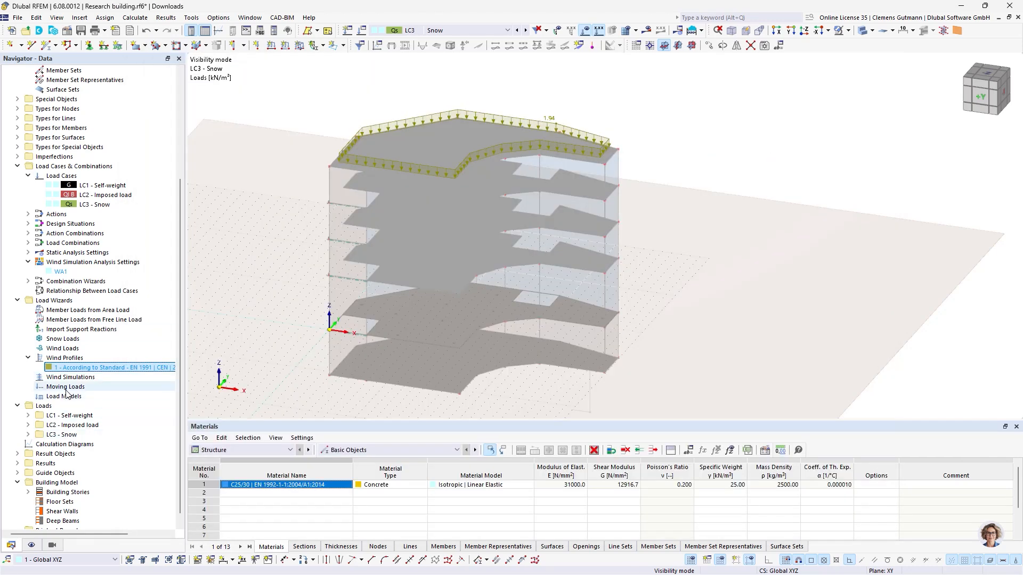
Step: Create a wind simulation with settings WA1, wind profile 1, uniform wind direction and a 90° step angle, and generate its load cases
right_click(80, 381)
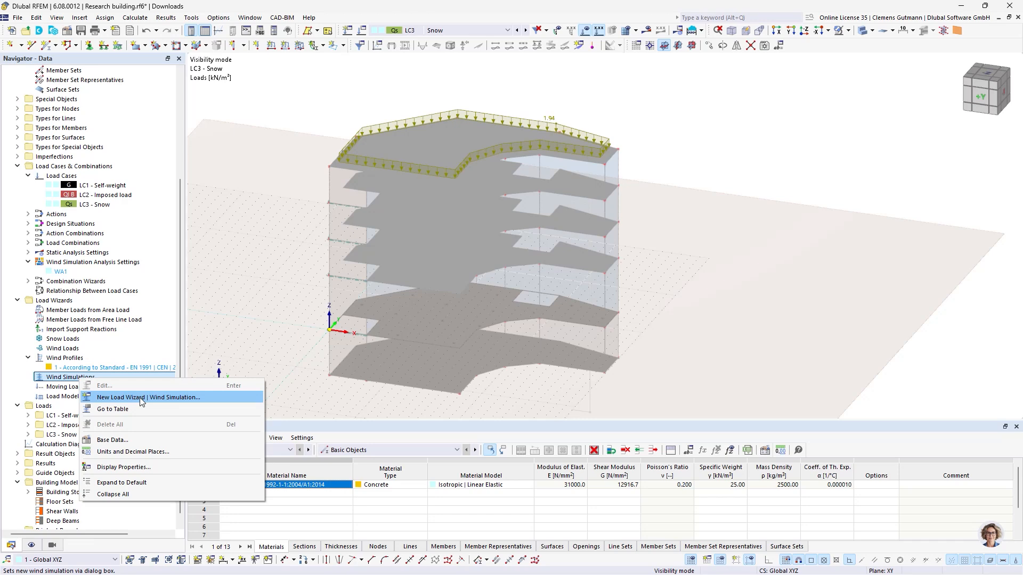
click(139, 397)
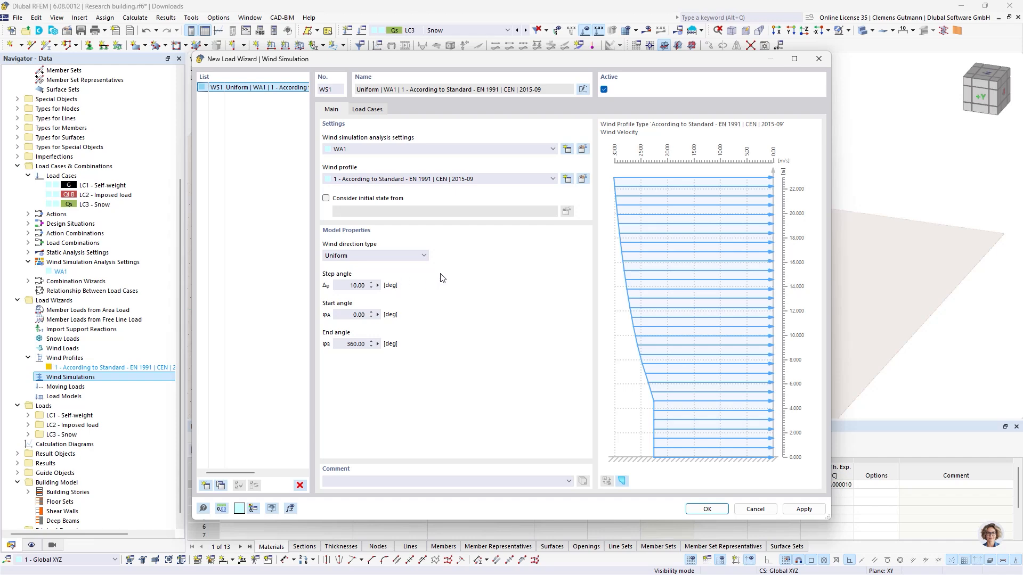
click(394, 257)
click(393, 256)
key(Tab)
text(90)
key(Tab)
click(381, 111)
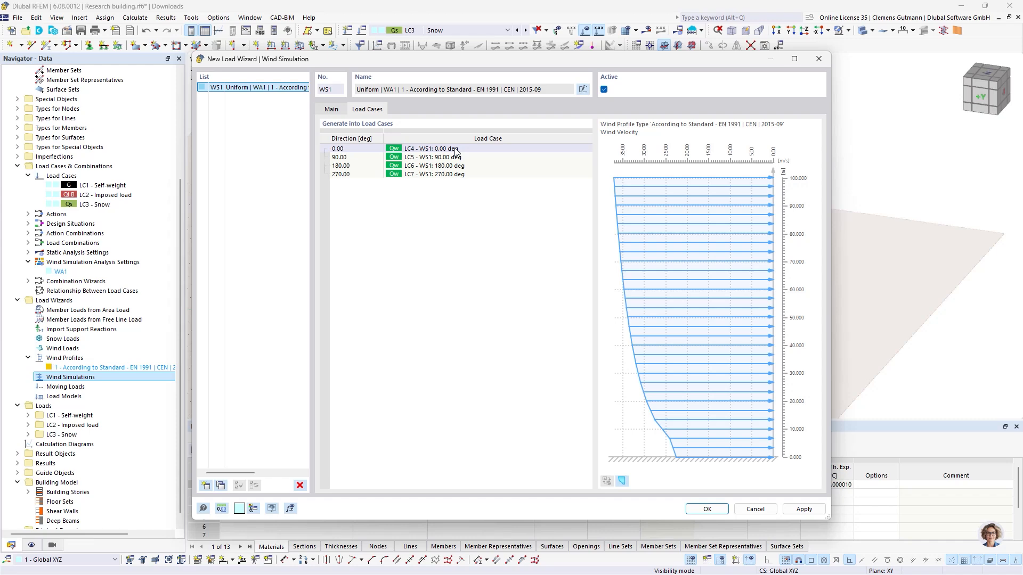
click(701, 509)
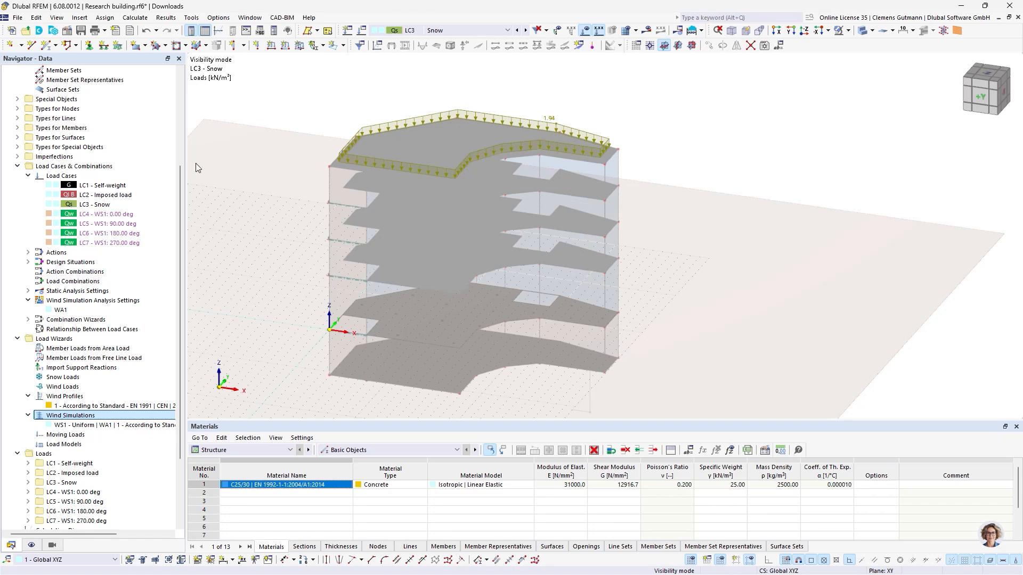
Step: Generate the action and load combinations including the wind load cases, look through the load combination list and confirm
right_click(68, 176)
click(127, 186)
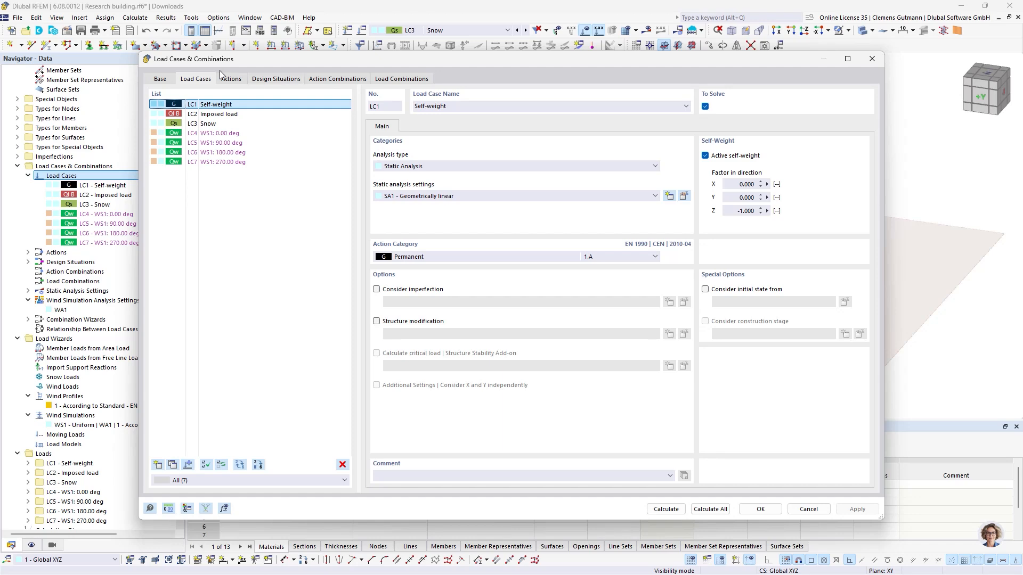
click(318, 80)
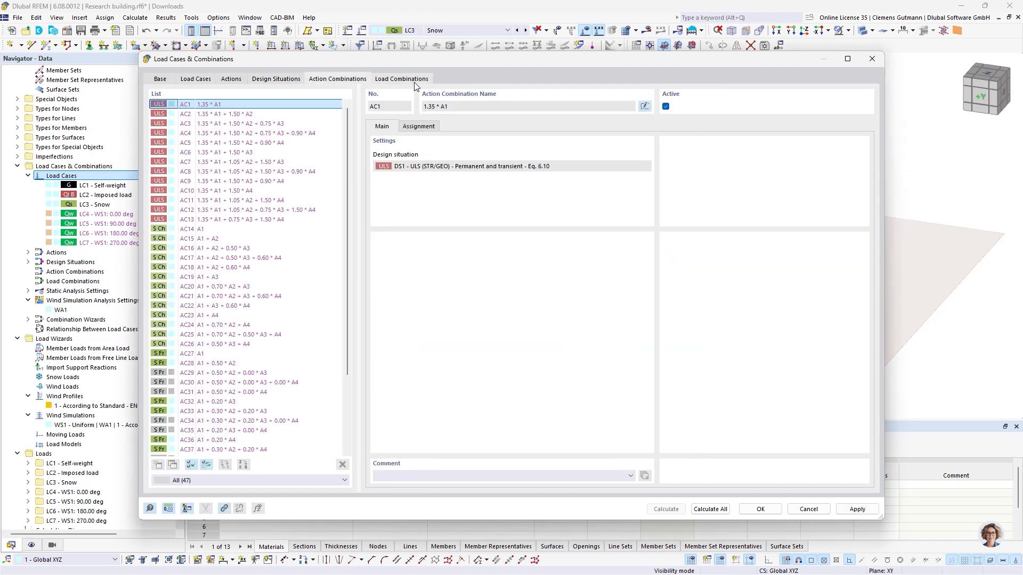
click(415, 80)
scroll(288, 273, down, 15)
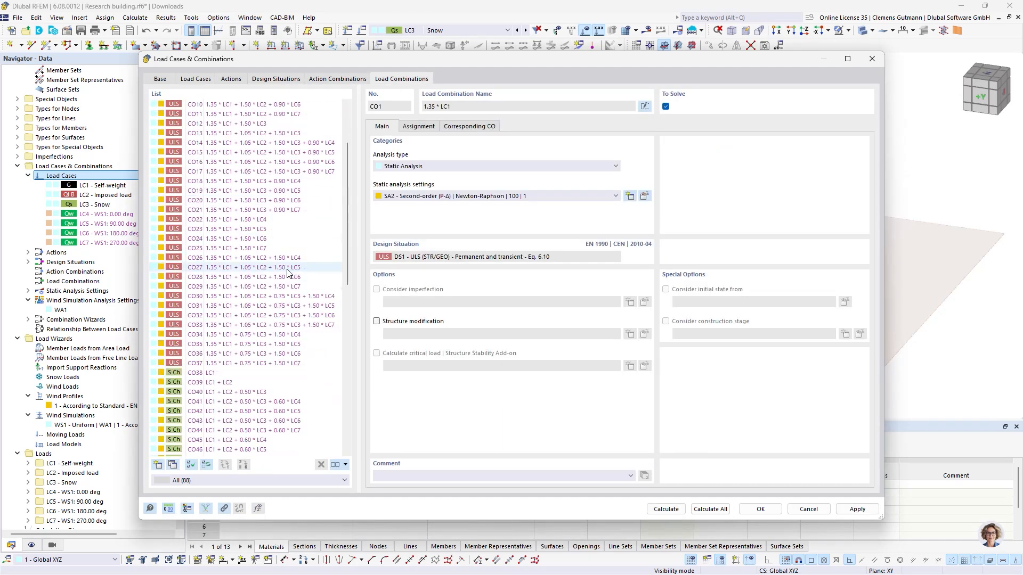
scroll(287, 273, down, 2)
scroll(288, 273, up, 17)
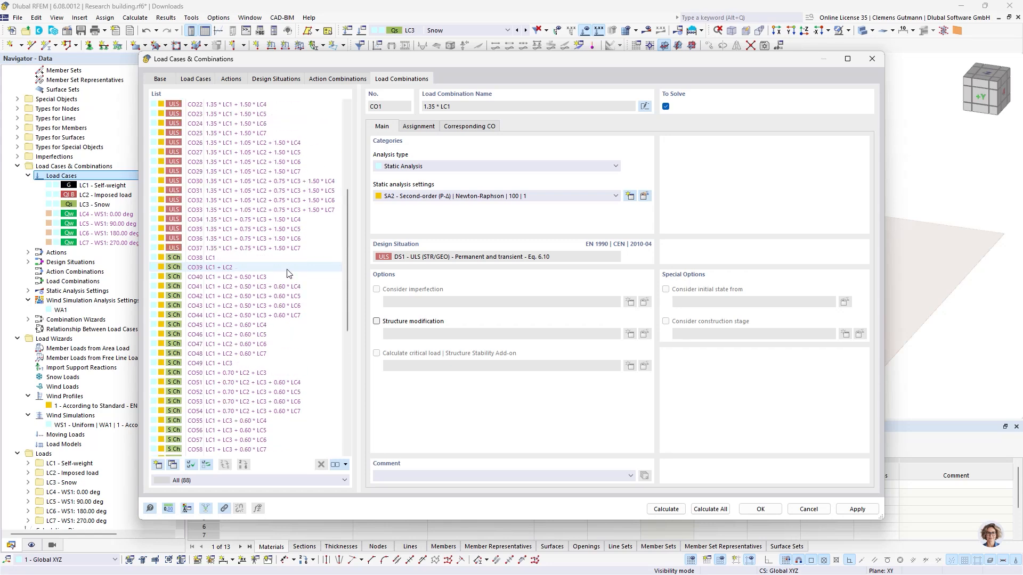
click(759, 510)
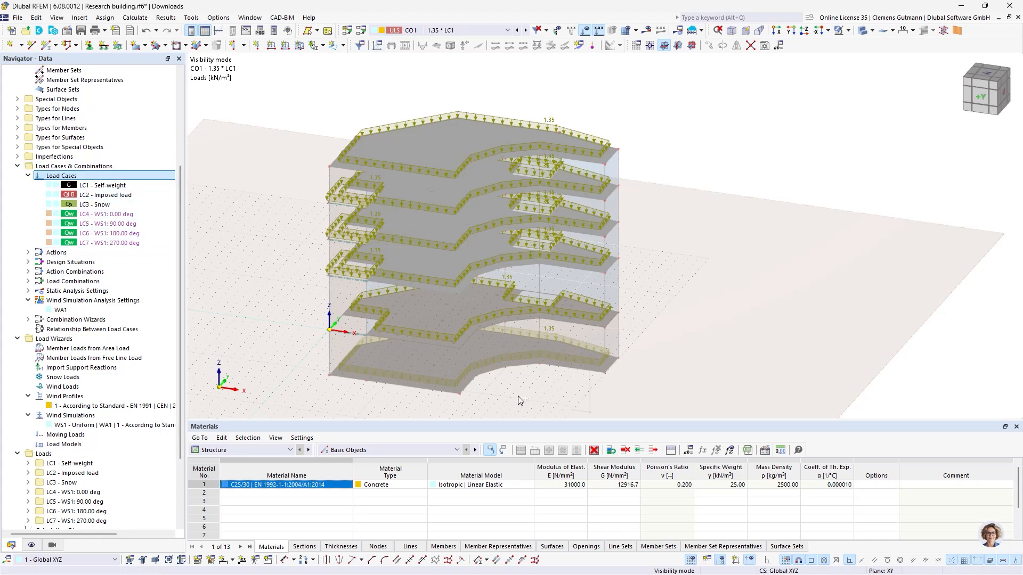
mouse_move(519, 397)
ctrl+middle_down()
mouse_move(525, 418)
mouse_move(523, 398)
ctrl+middle_up()
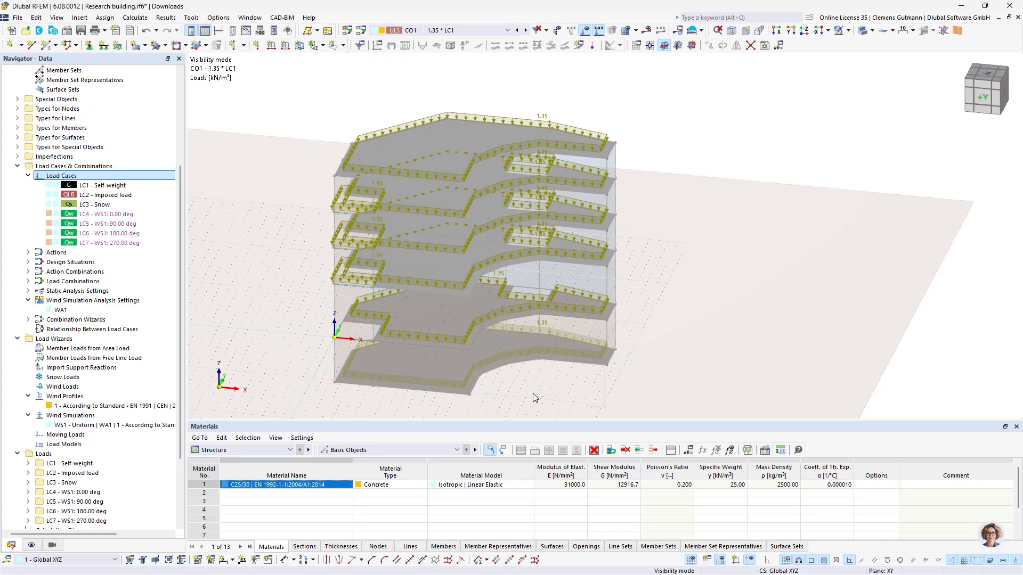
ctrl+middle_drag(533, 394, 539, 390)
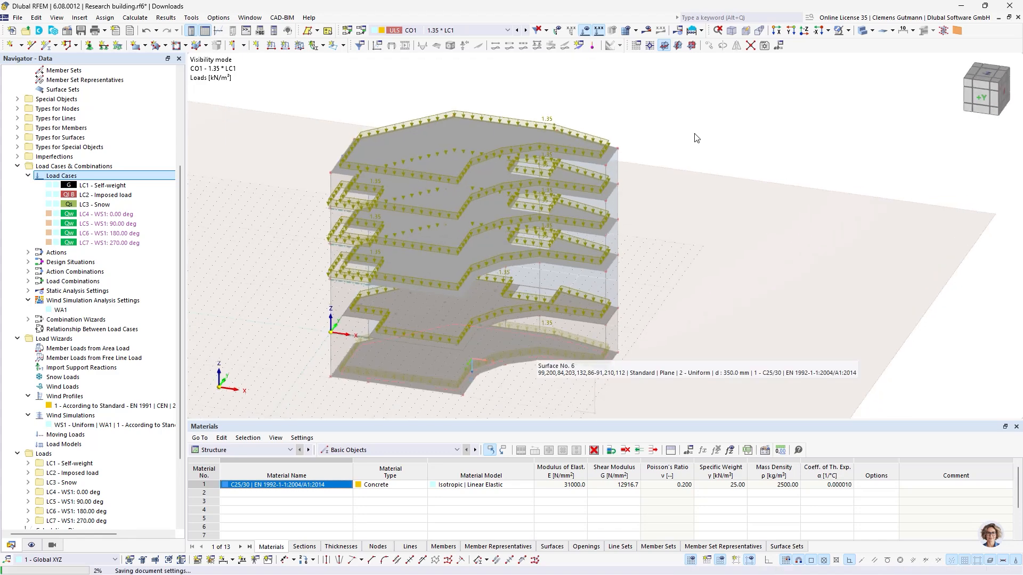
click(701, 30)
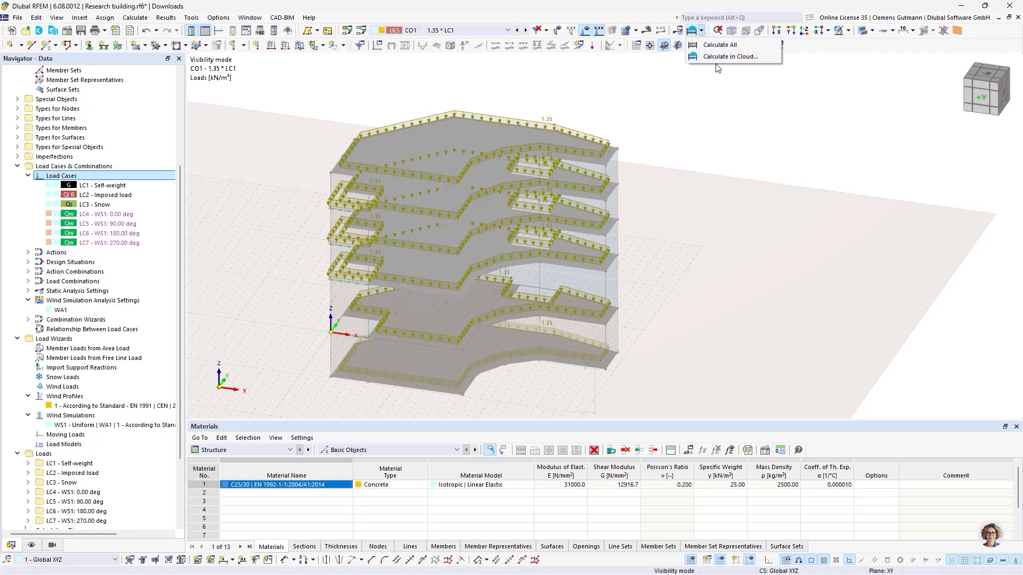
click(696, 157)
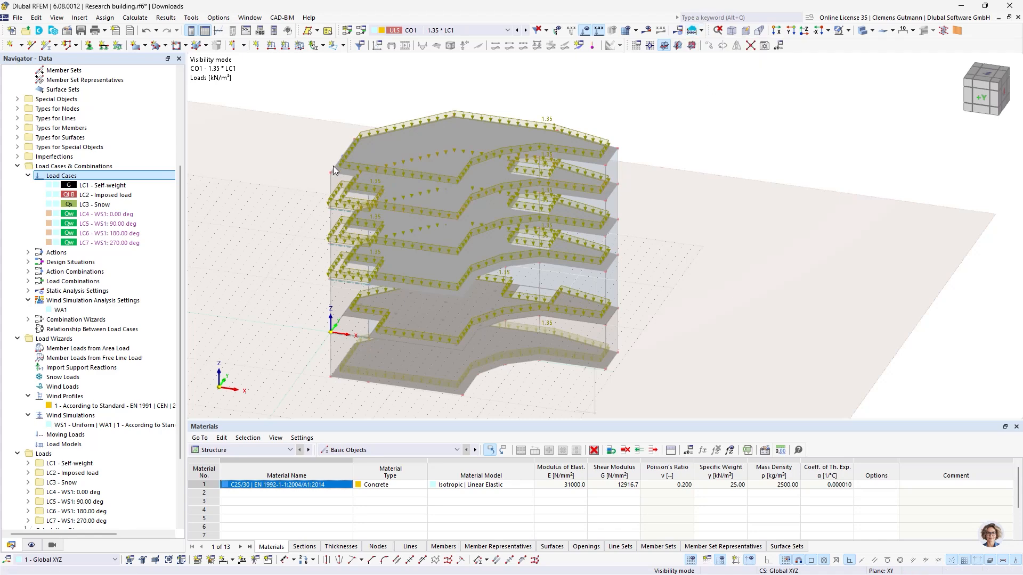
Step: In the Research building with results model, display the wind simulation analysis results for load case LC5, wind direction 0.00 deg
scroll(101, 195, up, 5)
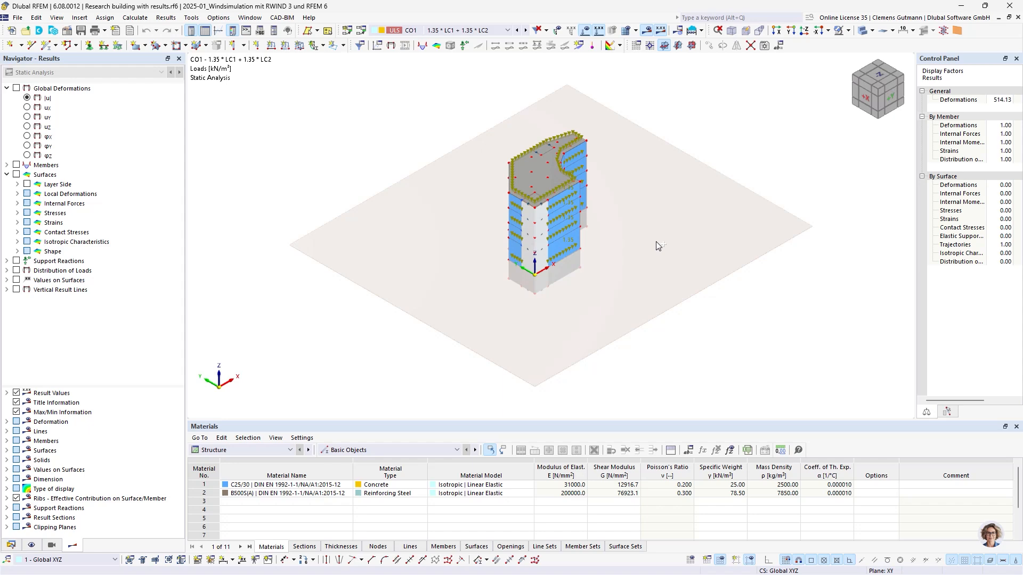
ctrl+middle_drag(657, 242, 487, 245)
scroll(566, 120, up, 4)
scroll(551, 256, down, 3)
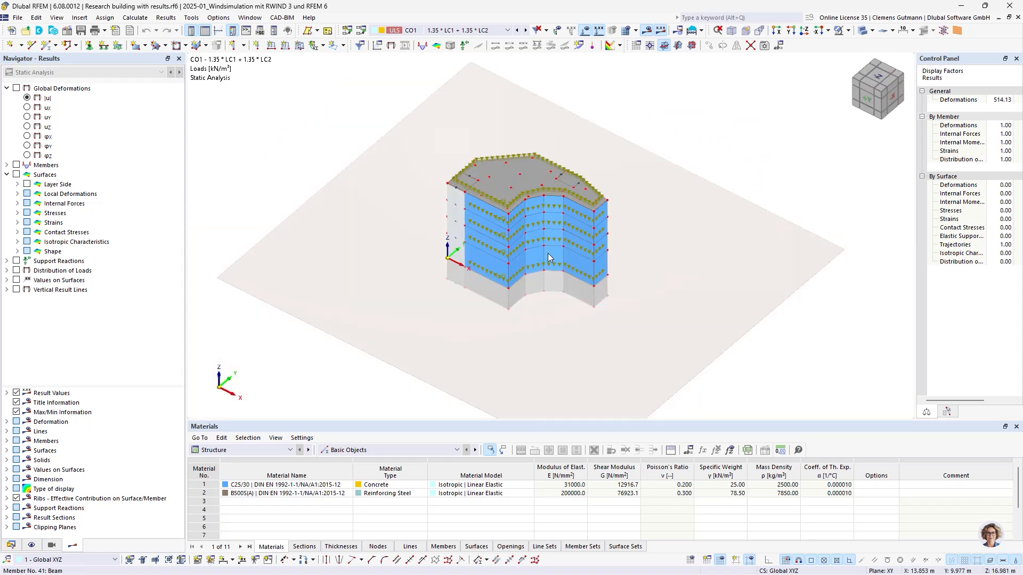
ctrl+middle_drag(547, 312, 541, 292)
scroll(570, 122, up, 1)
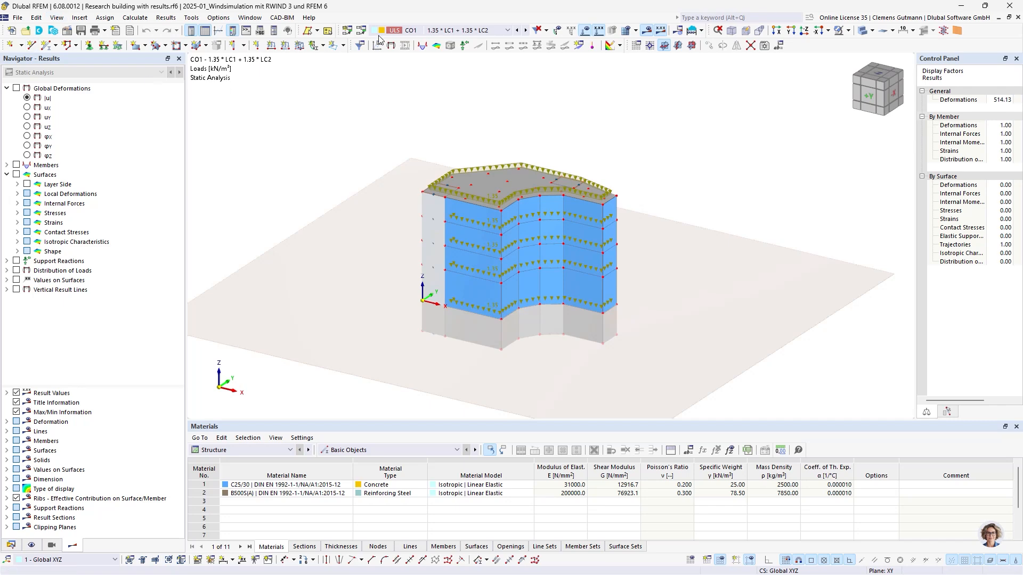
click(422, 31)
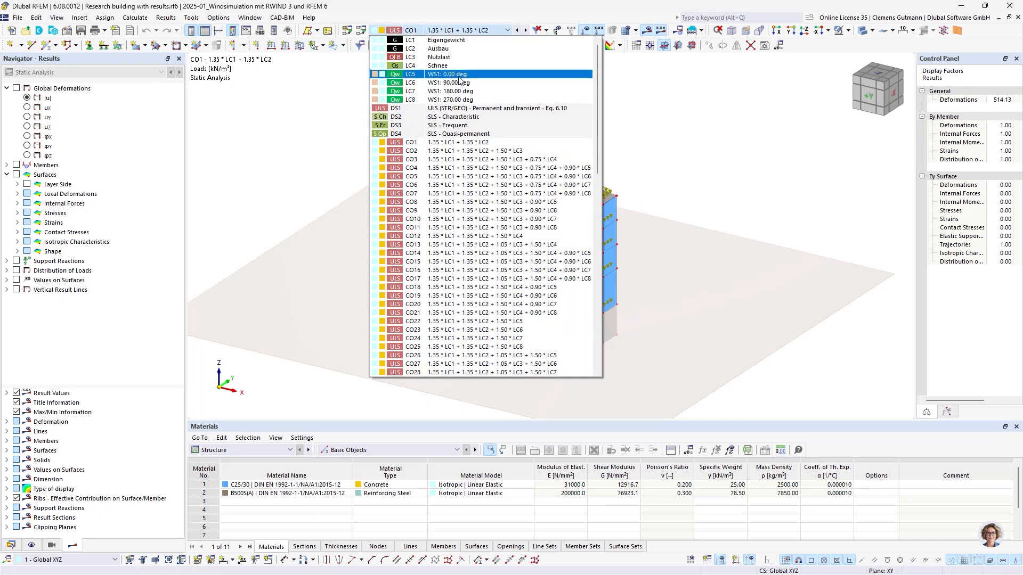
click(457, 91)
middle_drag(596, 368, 441, 376)
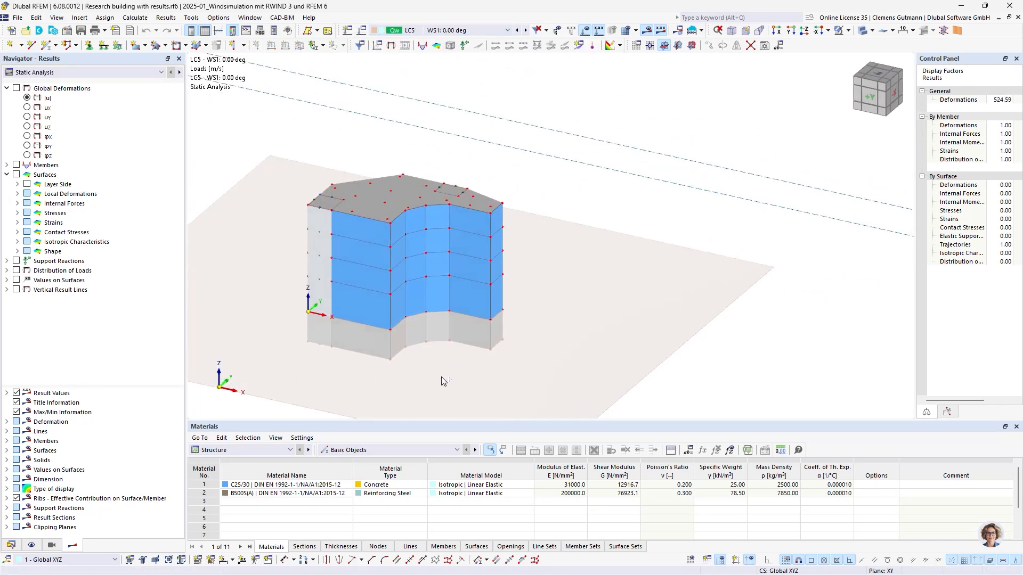
click(179, 73)
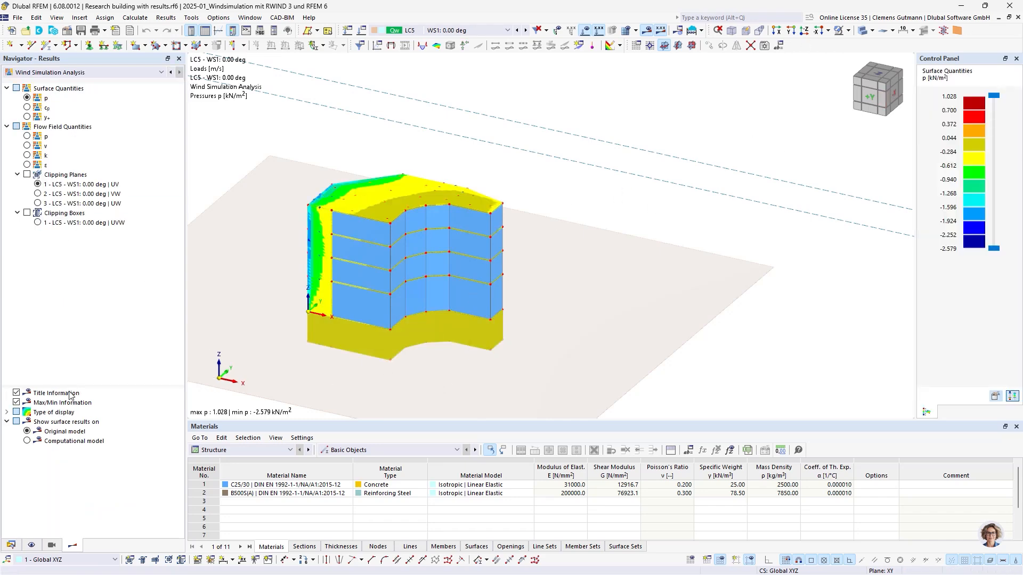
Step: Show the surface results on the computational model and examine the LC5 pressure distribution around the building
click(64, 441)
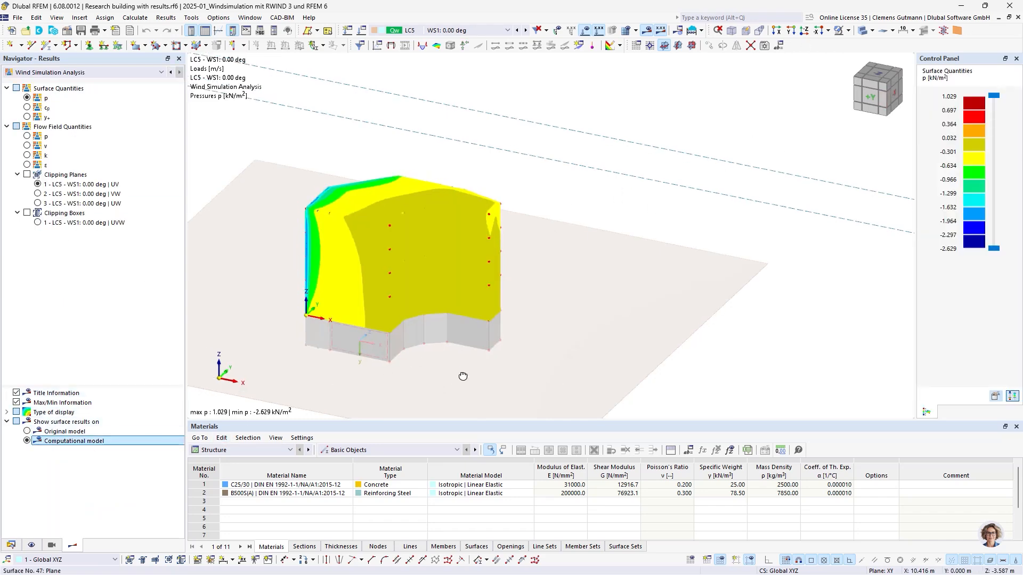
ctrl+middle_drag(463, 377, 553, 263)
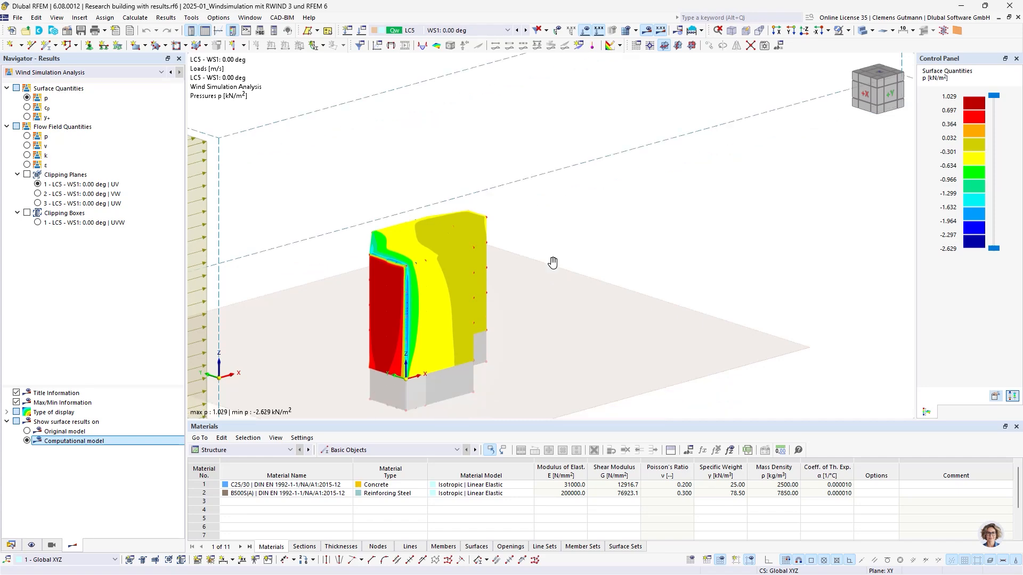
ctrl+middle_drag(449, 195, 349, 320)
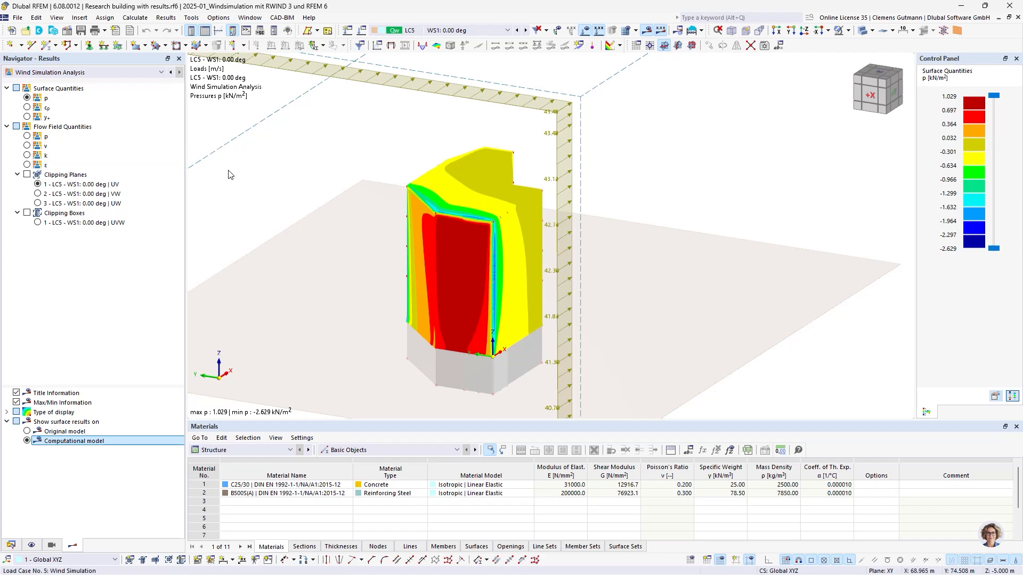
scroll(223, 250, down, 3)
ctrl+middle_drag(475, 312, 441, 321)
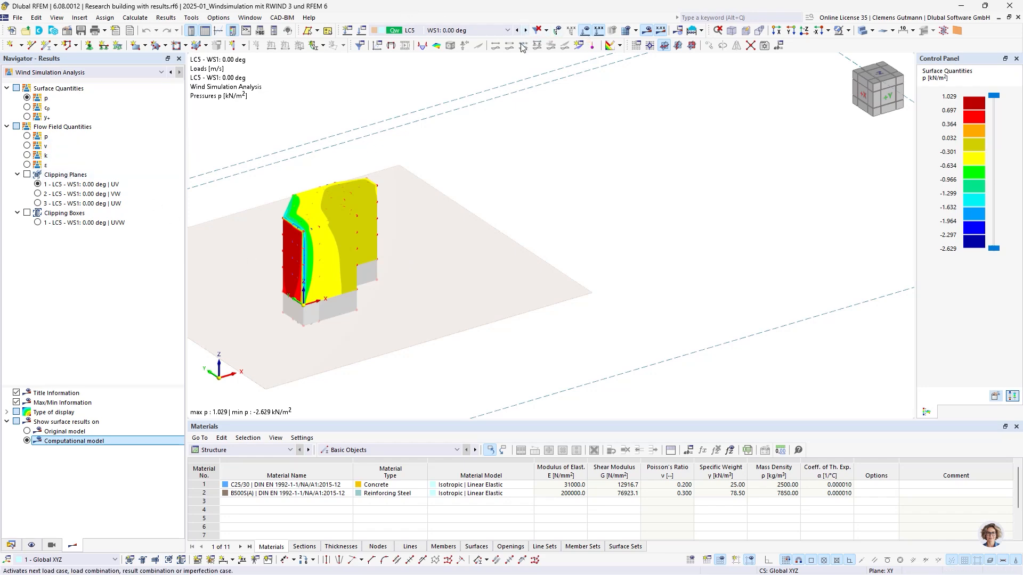
Step: Switch to wind load case LC6, direction 90.00 deg, and examine the surface pressures on the building's facades
ctrl+middle_drag(284, 290, 578, 271)
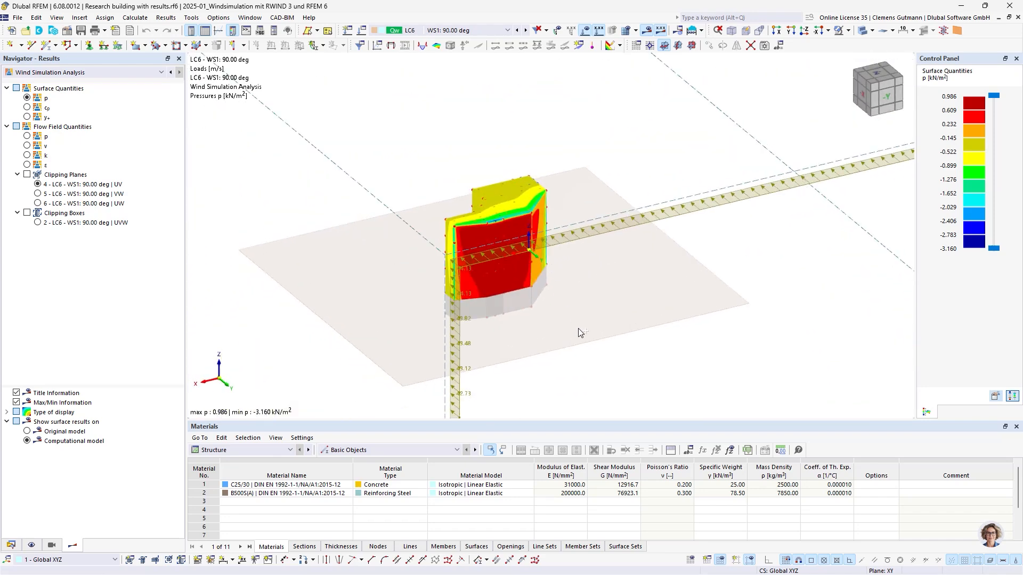
ctrl+middle_drag(579, 331, 532, 294)
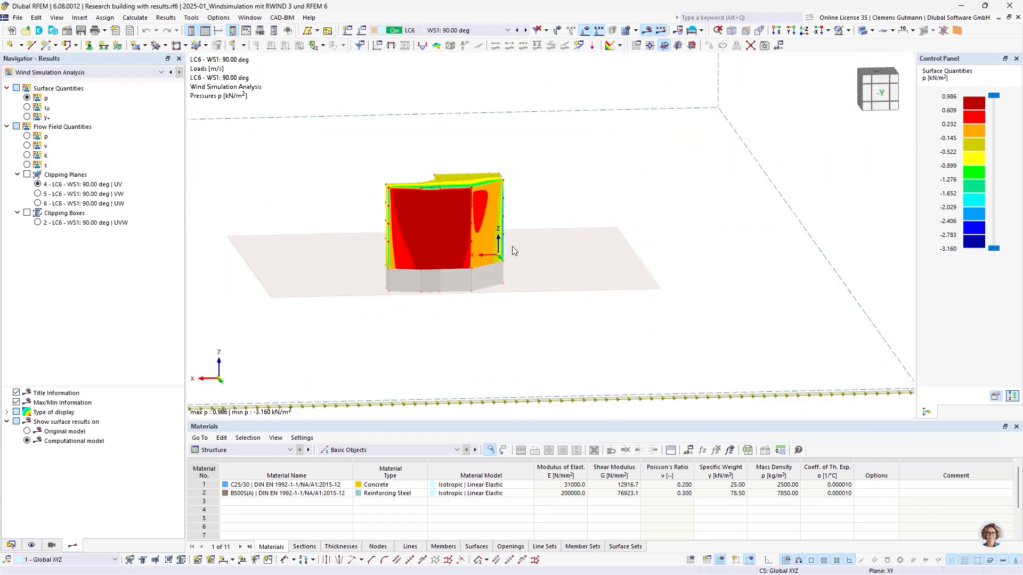
scroll(446, 179, up, 3)
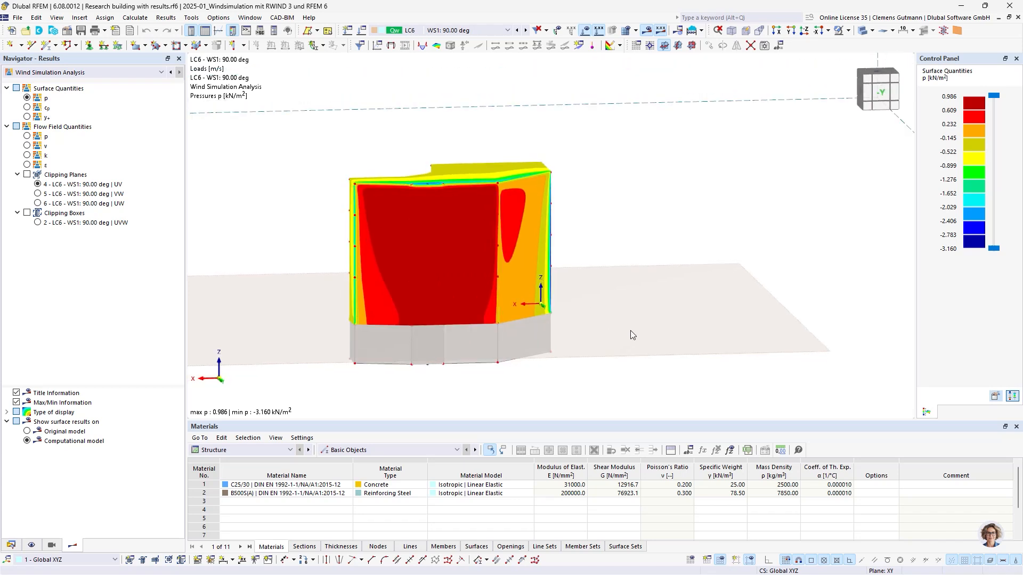
Step: Examine the LC6 surface pressures on the building from below, from the front and from directly above
scroll(631, 302, down, 2)
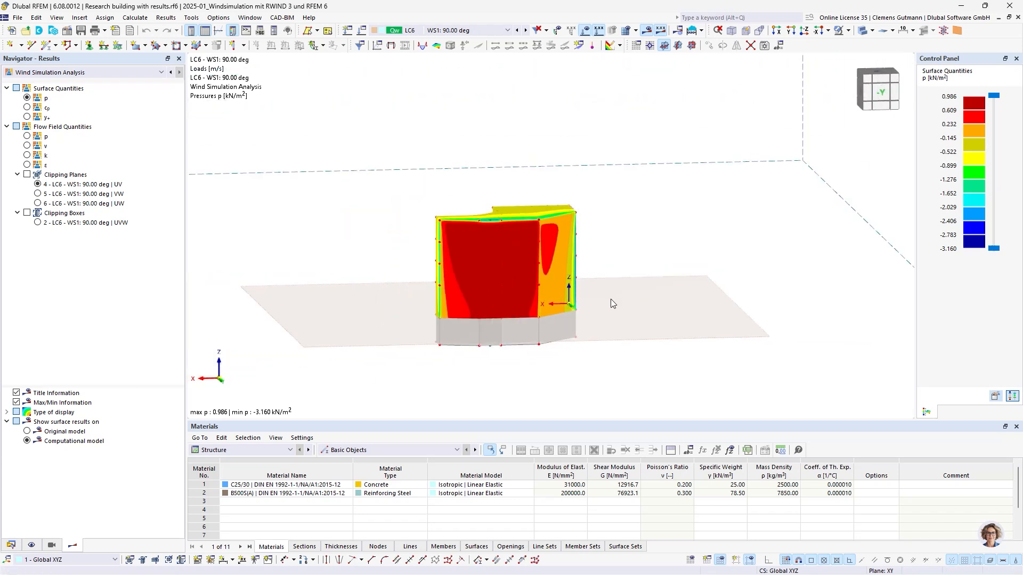
ctrl+middle_drag(622, 341, 624, 301)
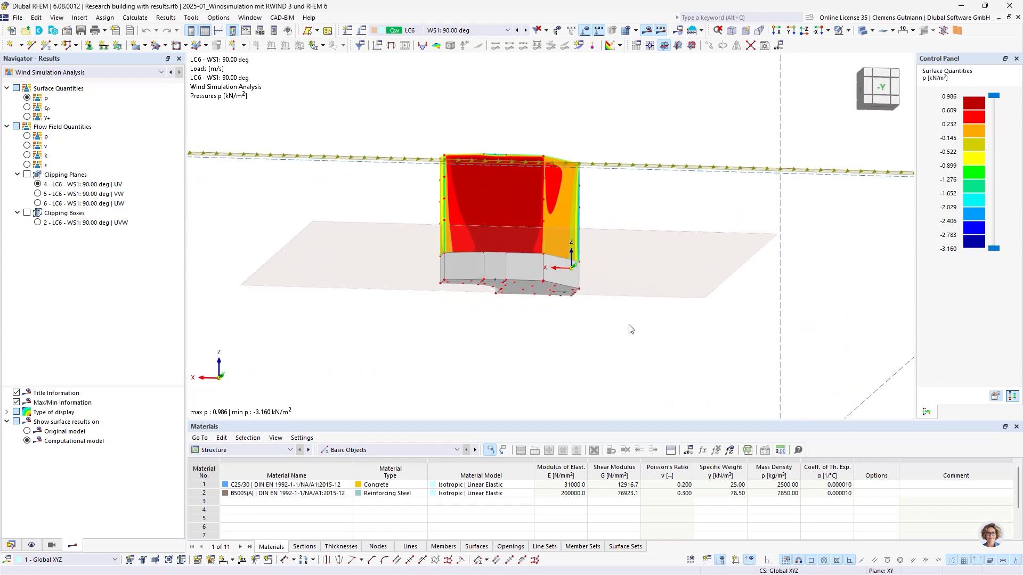
ctrl+middle_drag(607, 249, 609, 282)
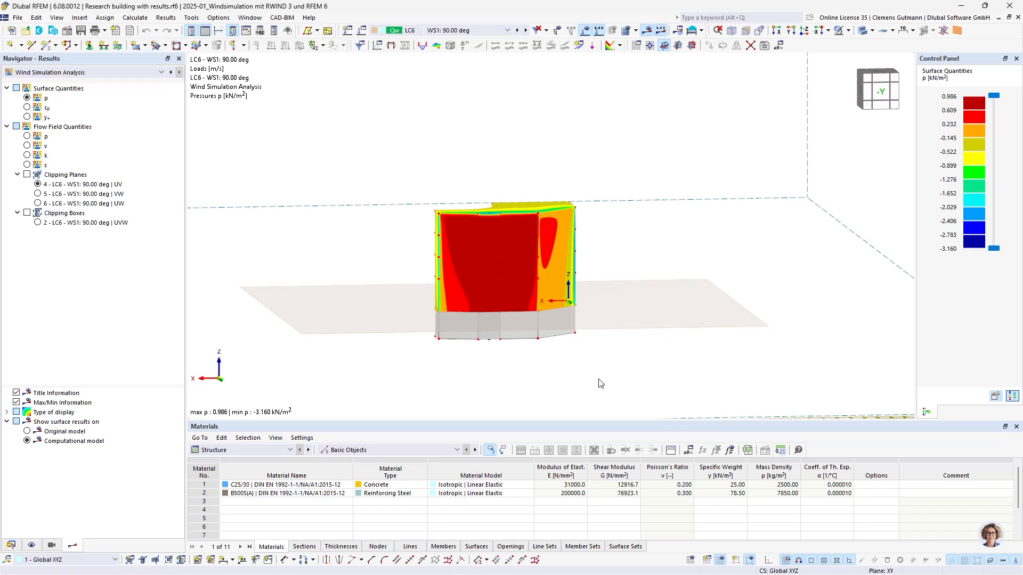
ctrl+middle_drag(598, 376, 596, 363)
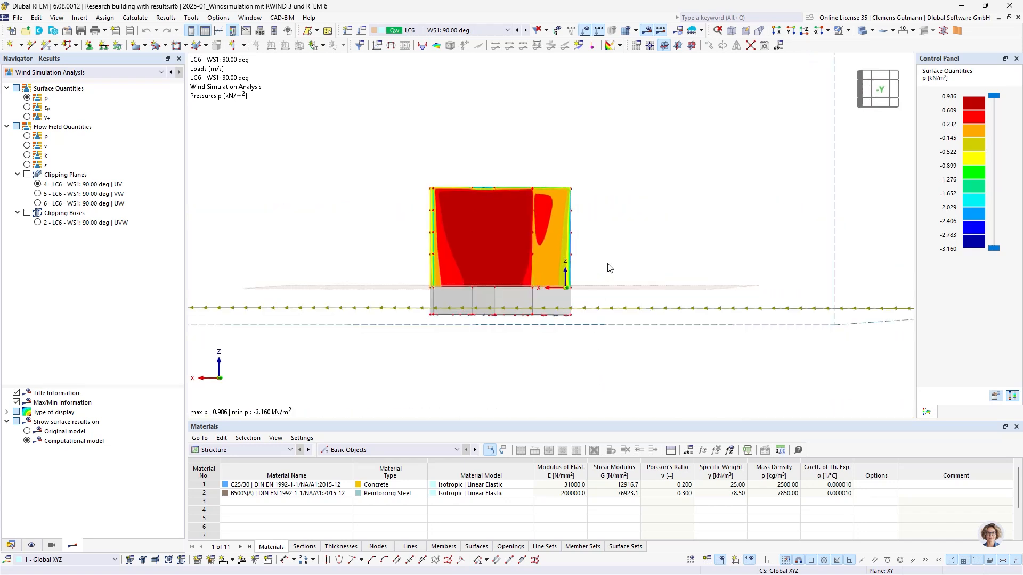
ctrl+middle_drag(612, 275, 595, 320)
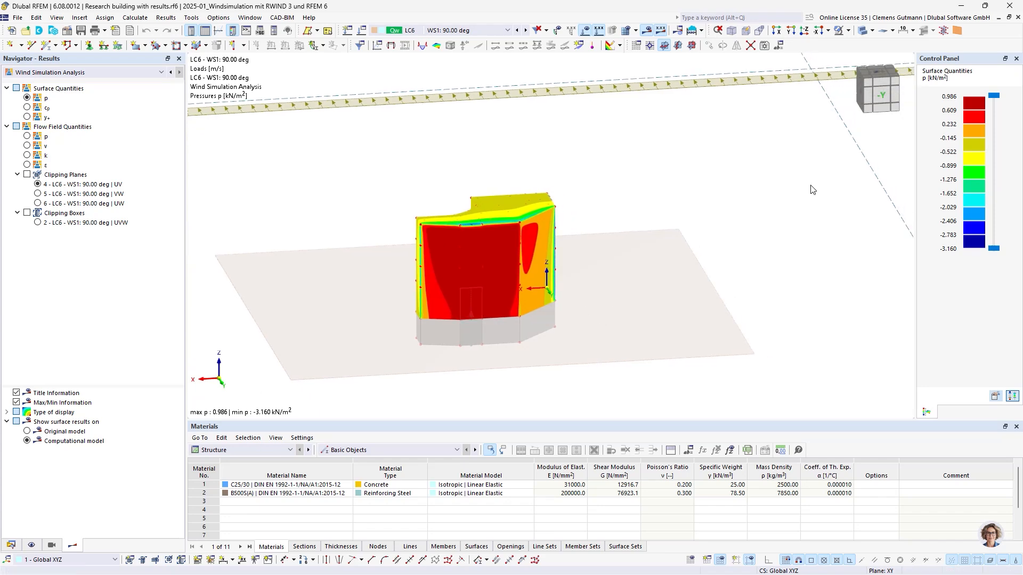
click(879, 75)
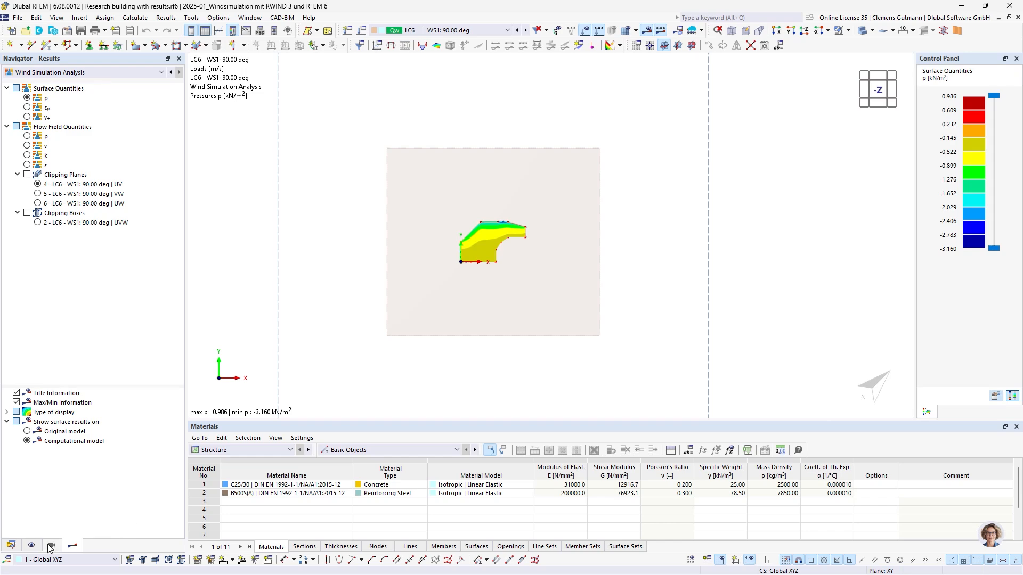
Step: Find the Show North Direction option in the general display settings and toggle it off and on again
click(31, 545)
scroll(53, 332, down, 10)
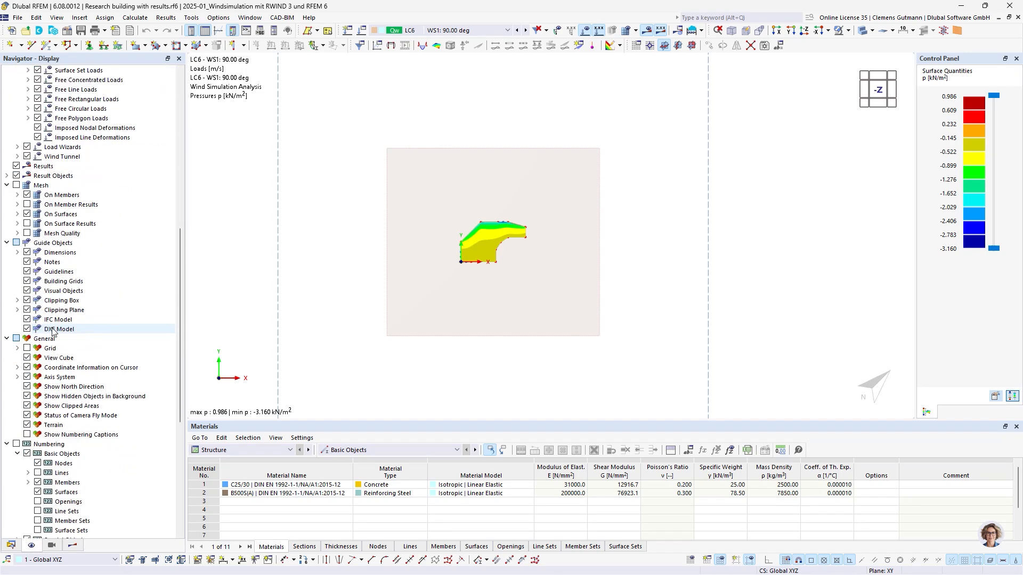
scroll(54, 331, down, 2)
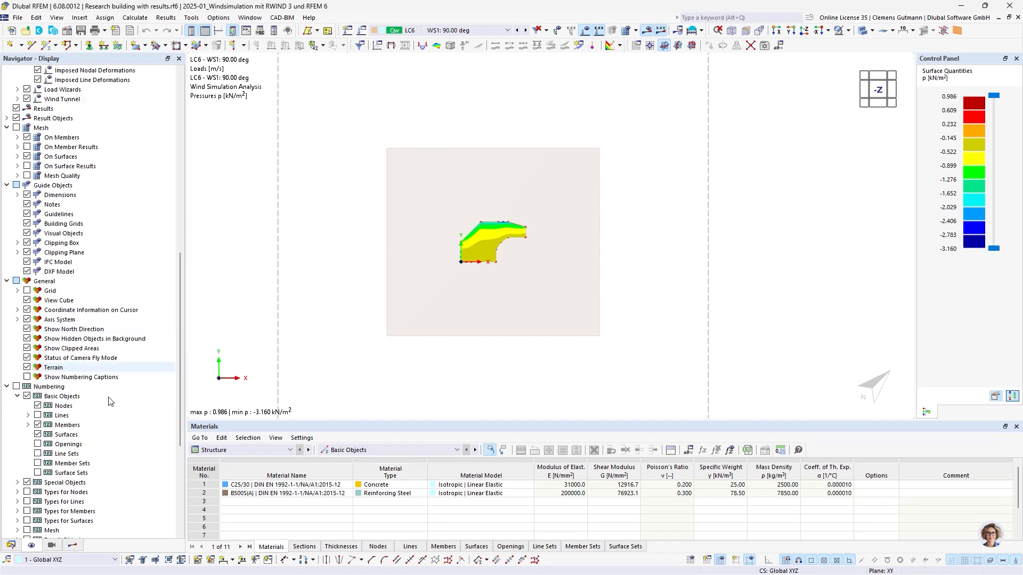
click(27, 330)
click(27, 330)
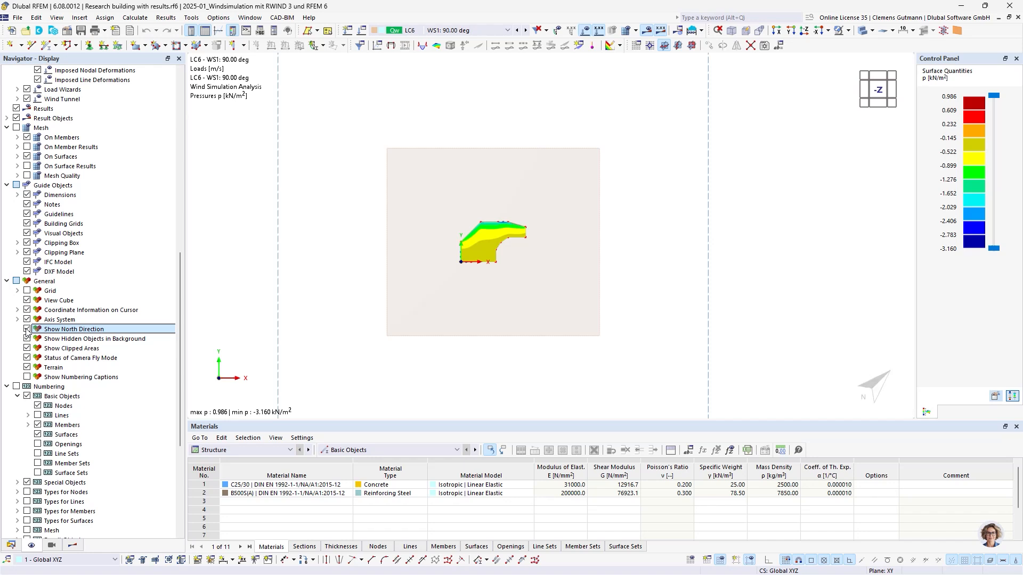
Step: Examine the LC6 roof pressures in plan view, then view the building obliquely with the load display hidden
scroll(467, 211, up, 3)
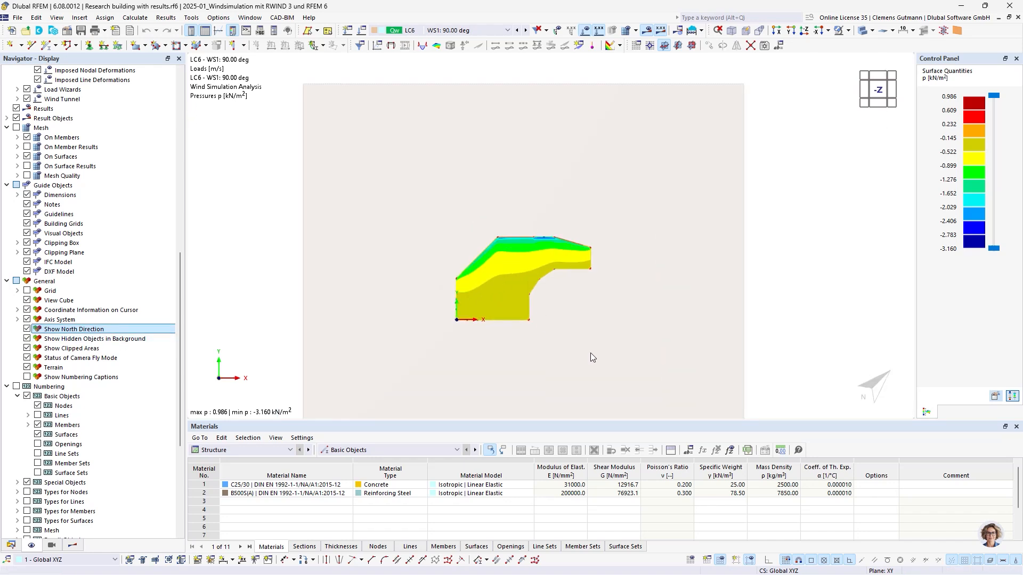
ctrl+middle_drag(582, 377, 573, 344)
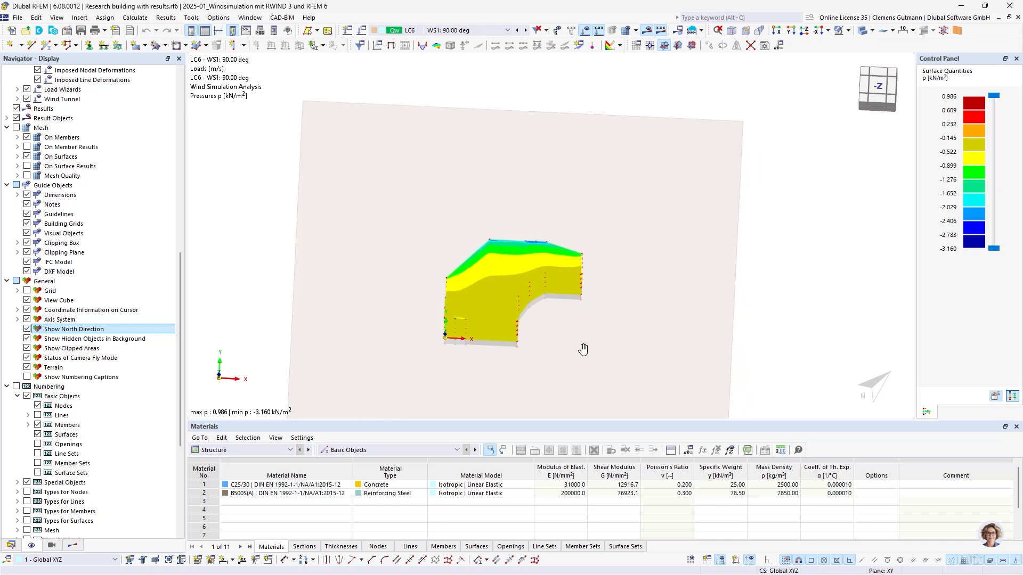
click(877, 89)
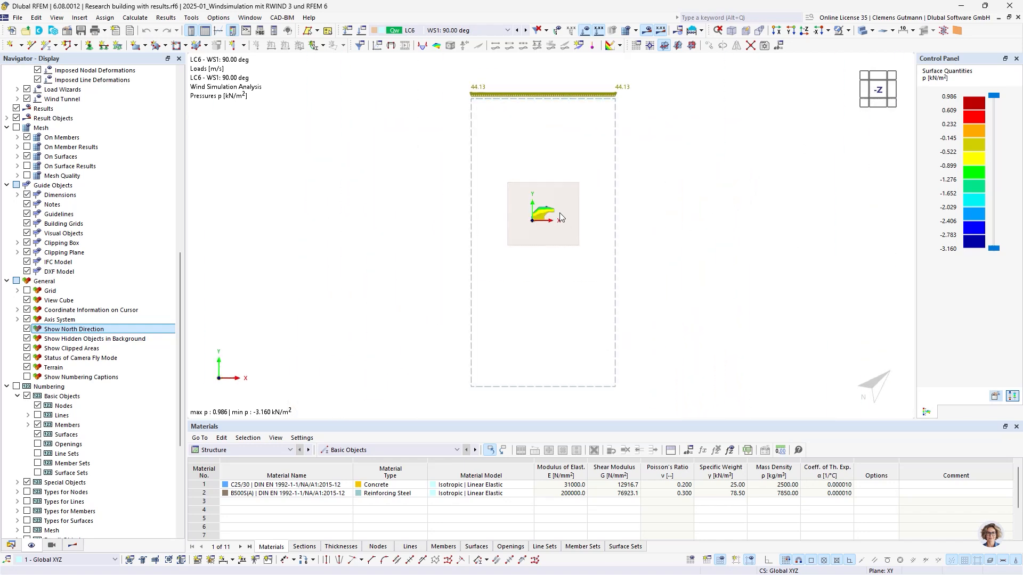
scroll(560, 213, up, 2)
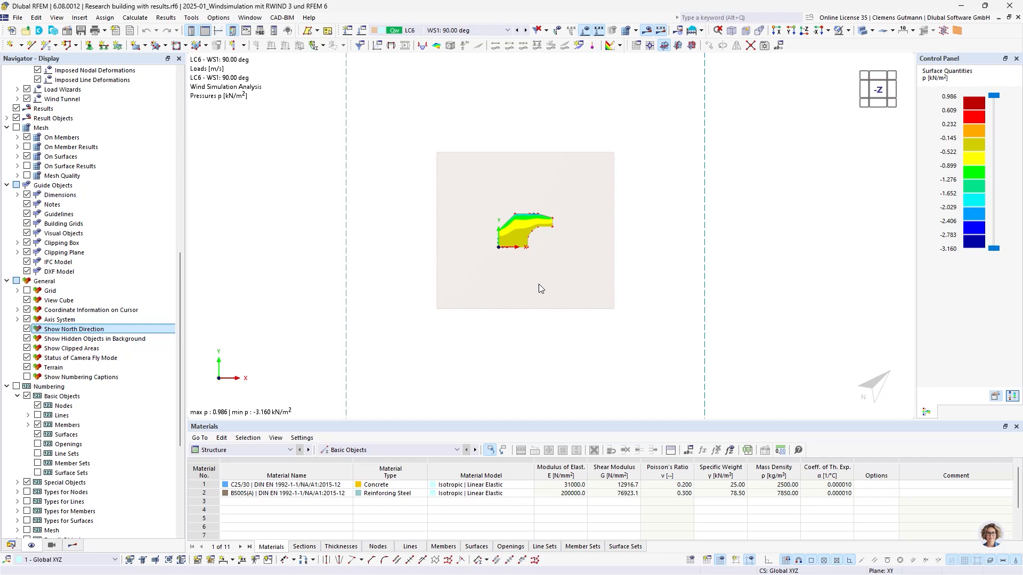
ctrl+middle_drag(560, 299, 522, 305)
scroll(522, 305, up, 2)
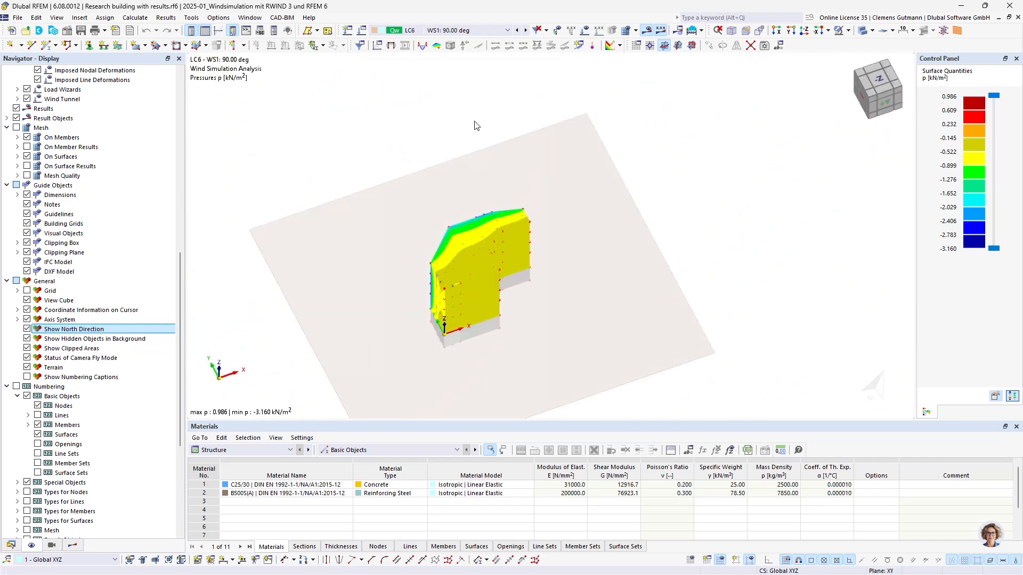
scroll(486, 358, up, 2)
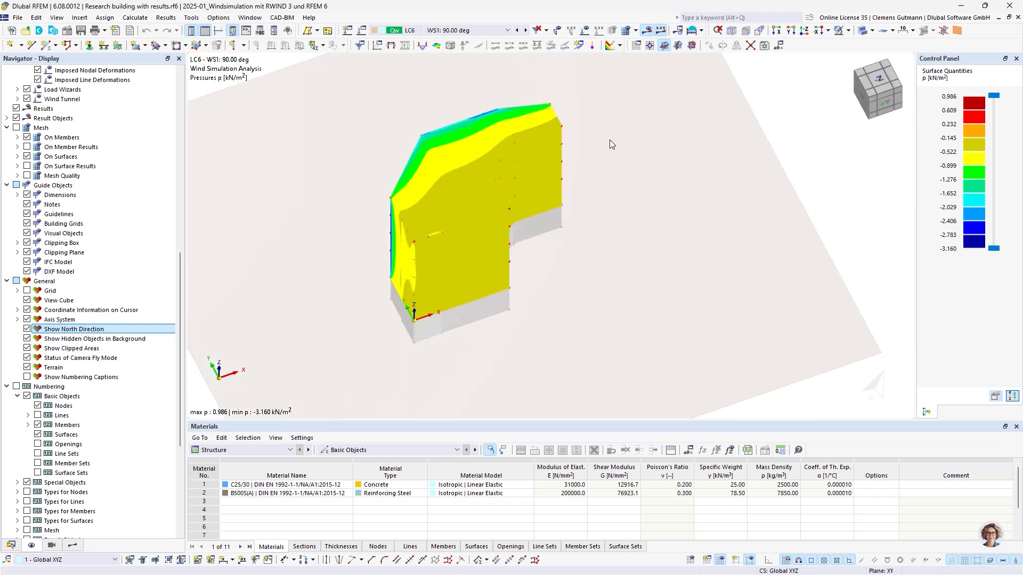
Step: Hide the results and inspect the bare structural model from the curved facade side up to the roof
click(646, 31)
ctrl+middle_drag(631, 349, 456, 327)
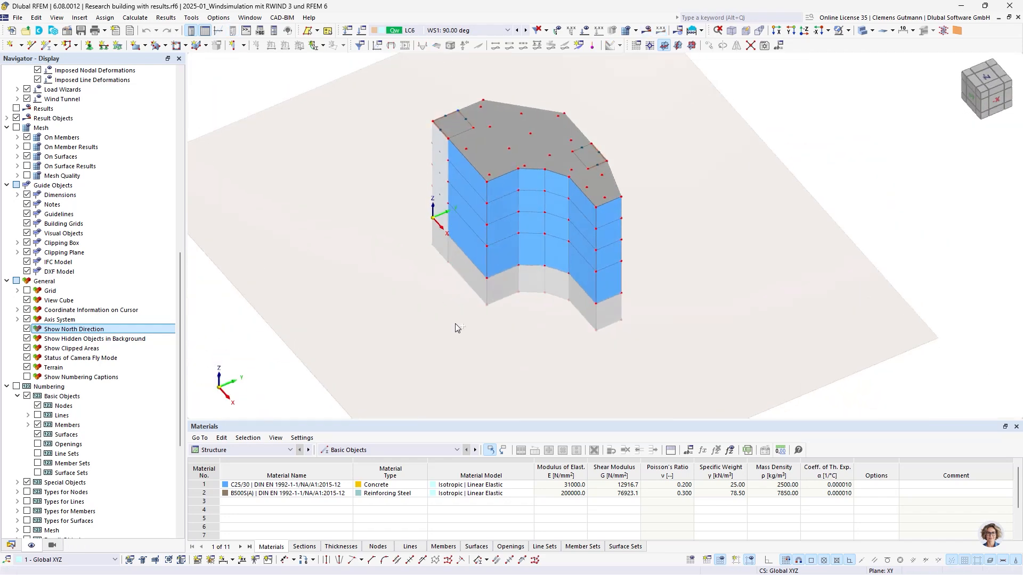
scroll(441, 128, up, 4)
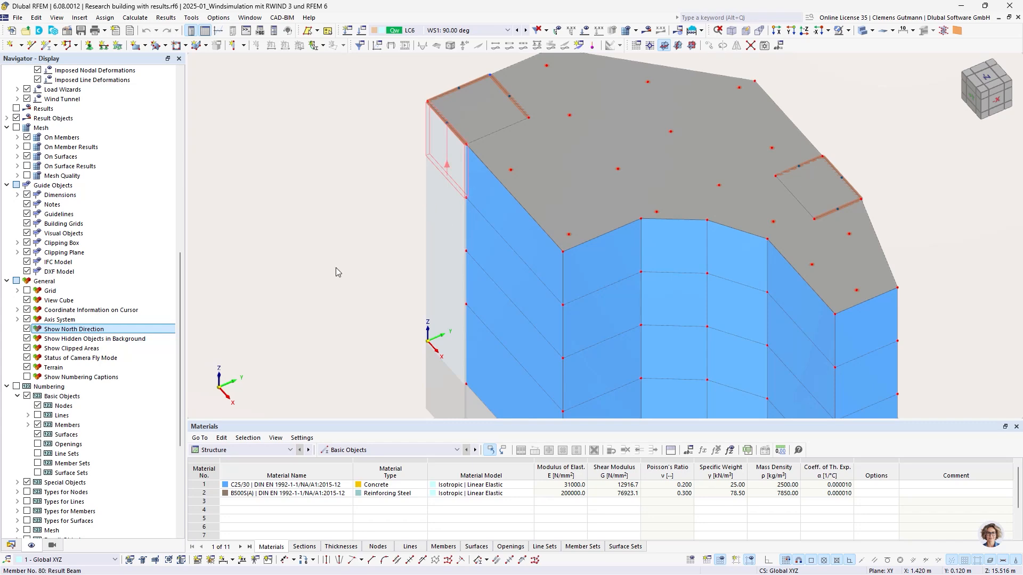
Step: List the shear walls of the building model and inspect their result beams along the walls
click(12, 545)
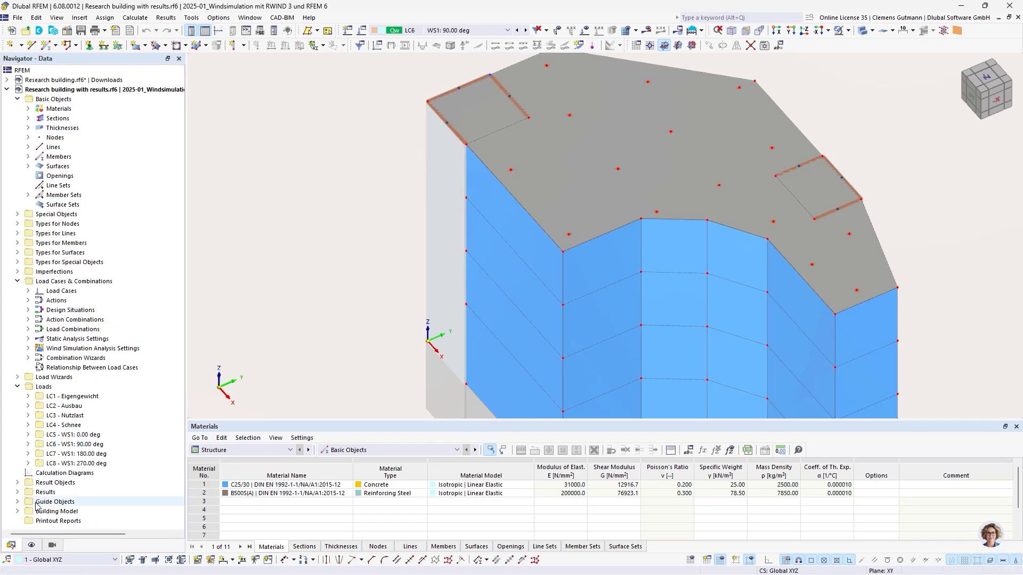
scroll(25, 501, down, 2)
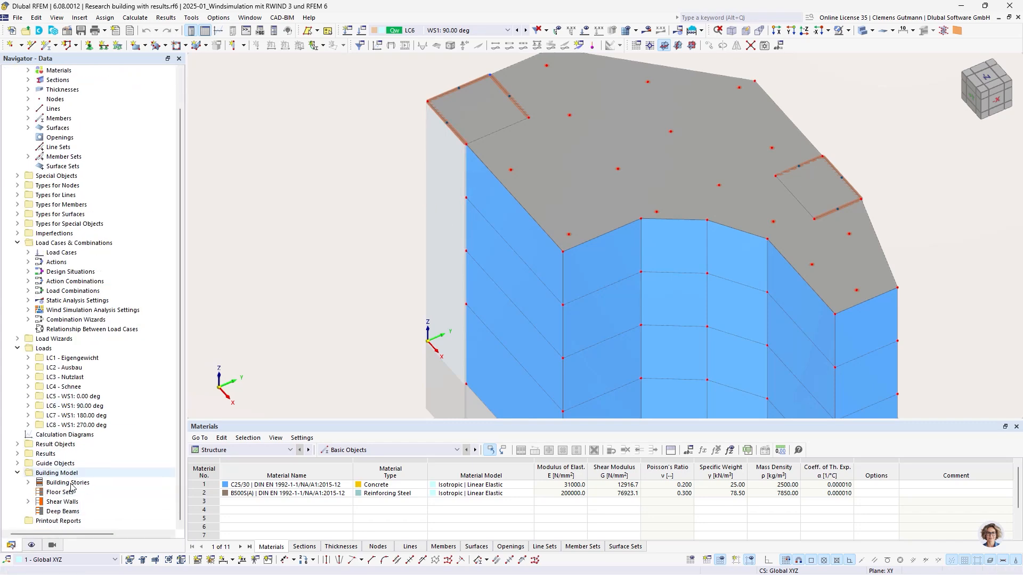
click(29, 502)
scroll(95, 495, down, 2)
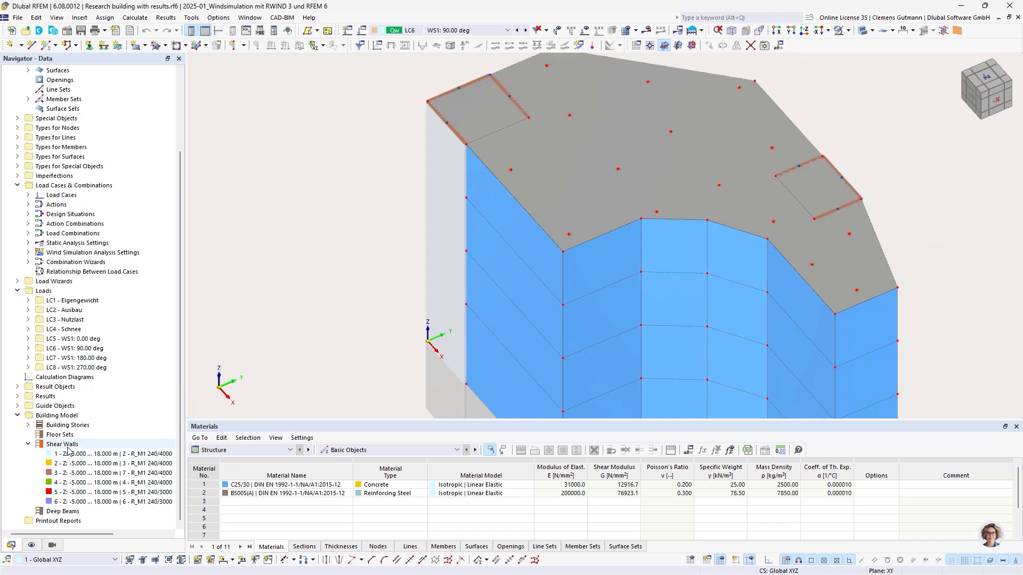
middle_drag(400, 305, 302, 213)
ctrl+middle_drag(312, 281, 364, 246)
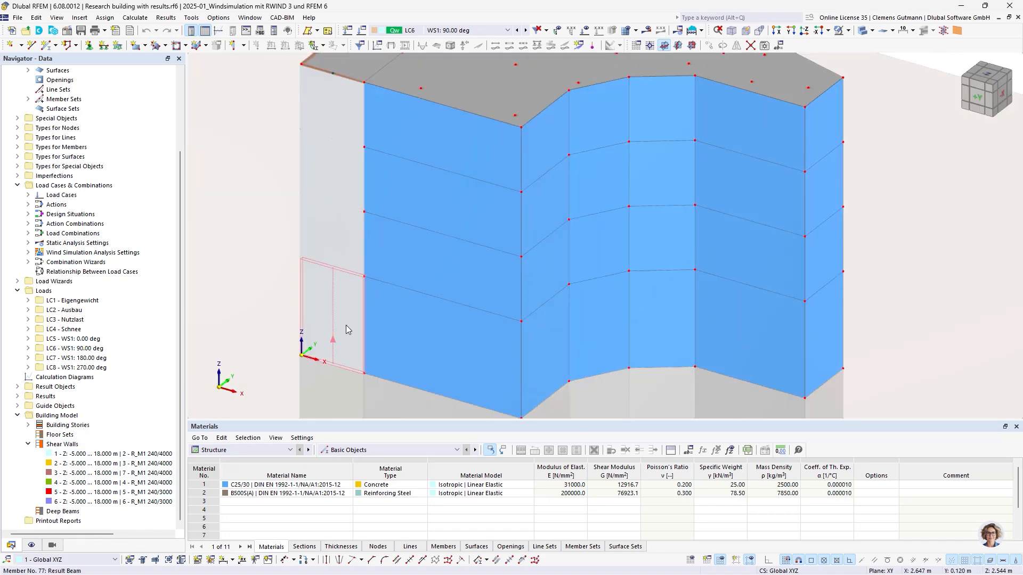
scroll(339, 249, down, 4)
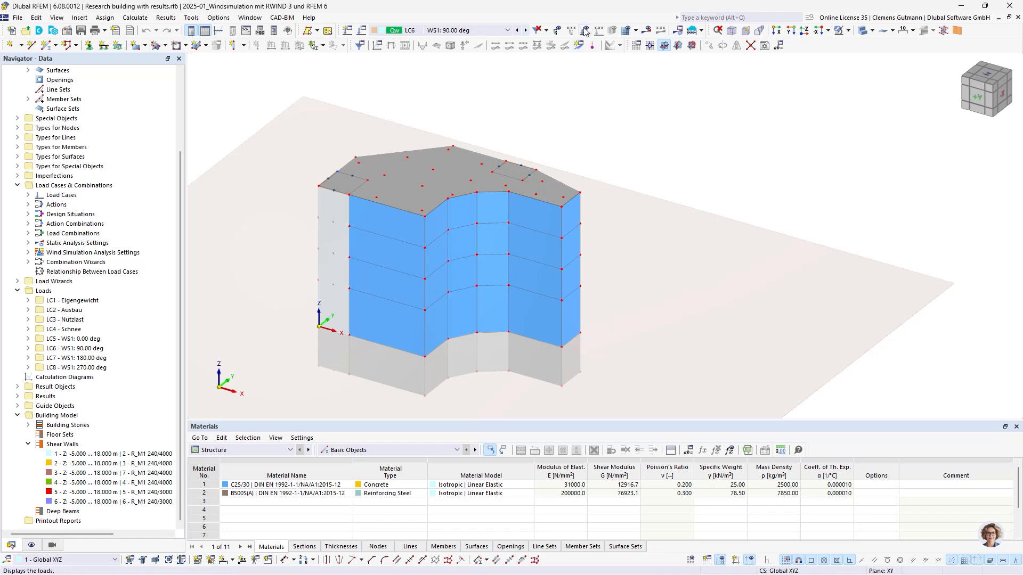
Step: Show the results again, switch to the static analysis results of LC6 and display the vertical result lines
click(646, 30)
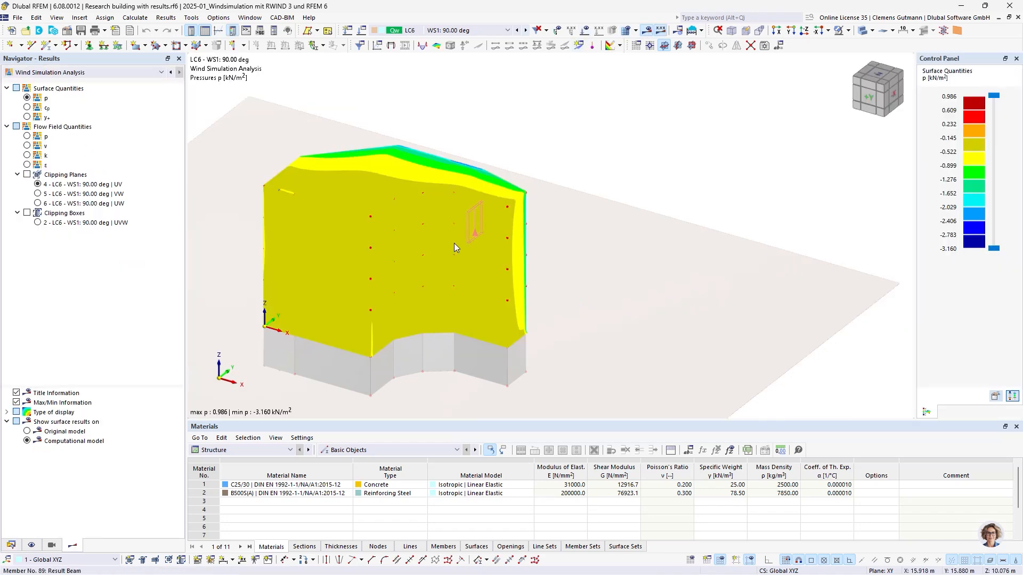
click(171, 73)
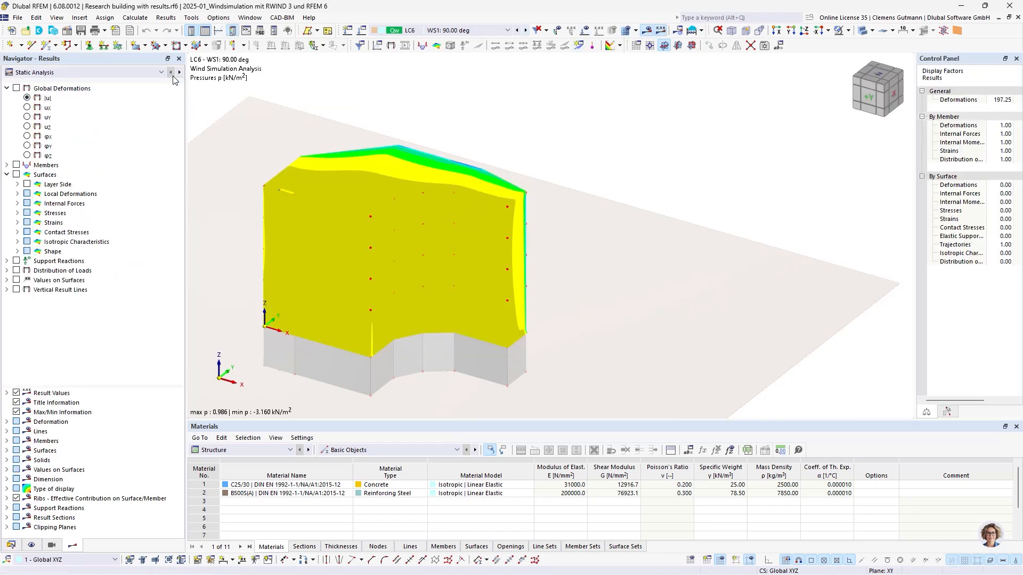
click(17, 290)
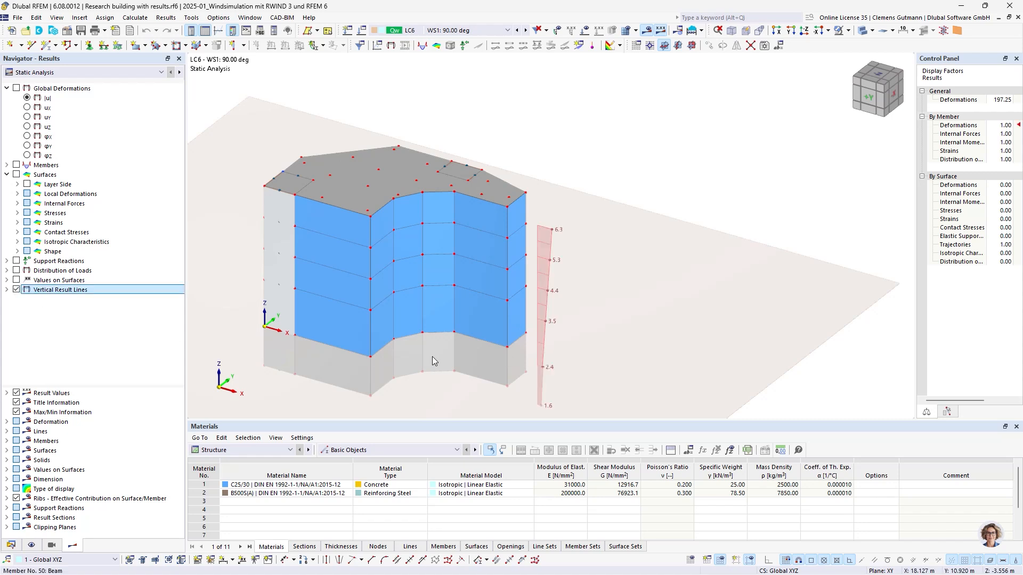
middle_drag(432, 357, 456, 349)
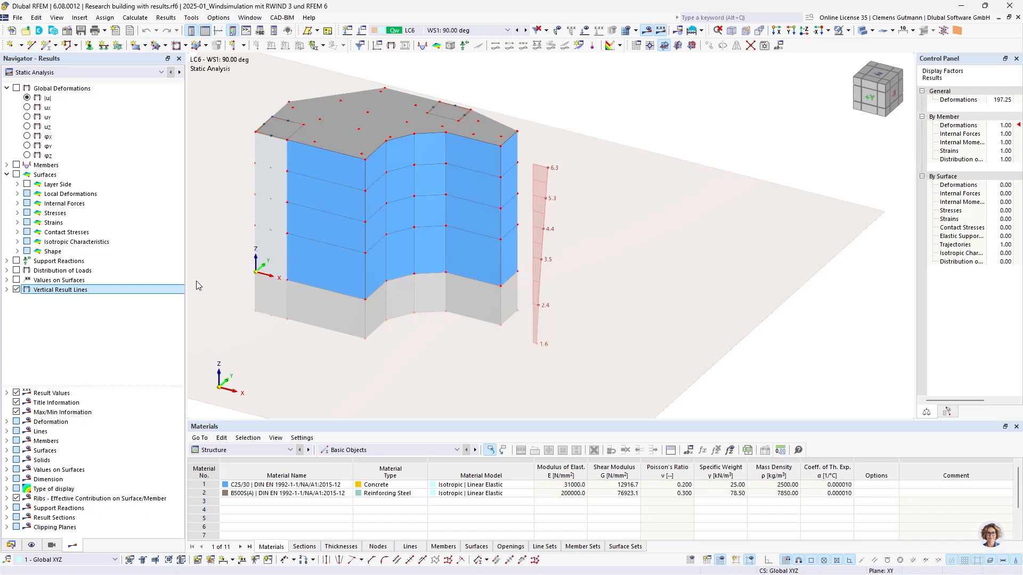
Step: Expand the deformation and force options of the vertical result lines and display force FY, followed by FX
click(7, 290)
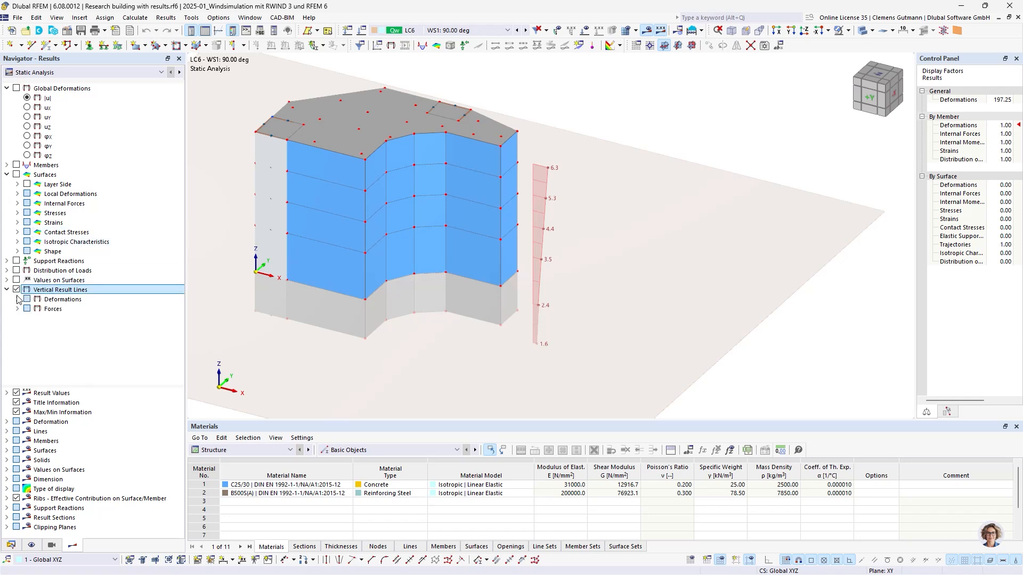
click(17, 300)
click(17, 376)
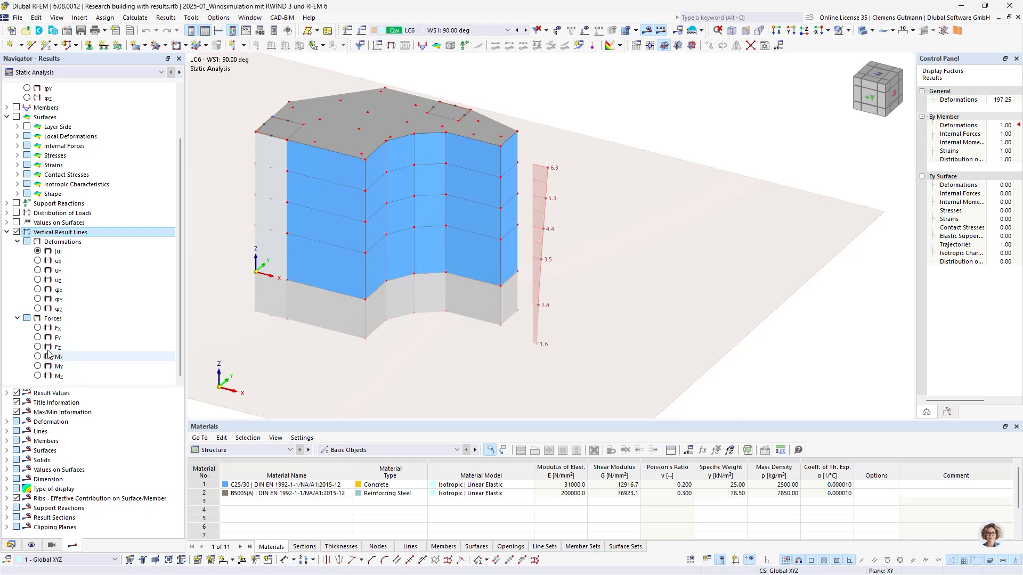
click(38, 337)
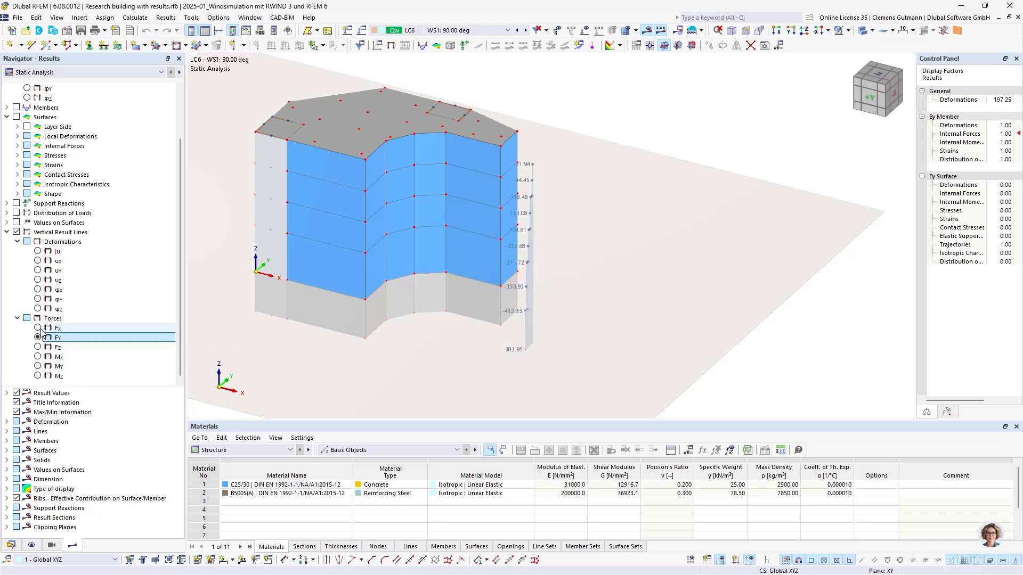
click(38, 328)
Step: Switch to load case LC5, wind direction 0.00 deg, show its loads and examine the FX vertical result line beside the building
ctrl+middle_drag(549, 371, 520, 374)
click(517, 30)
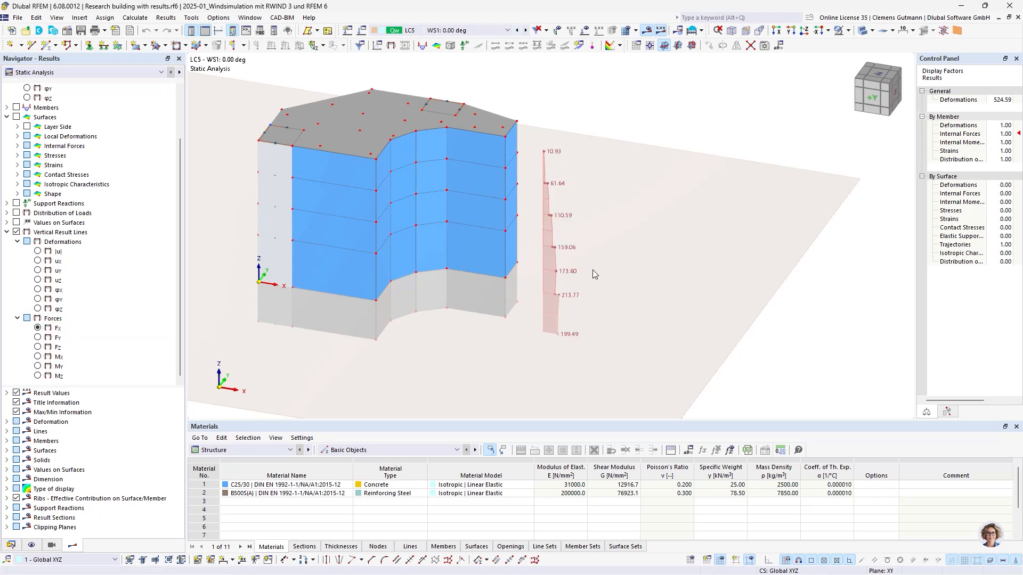
click(586, 30)
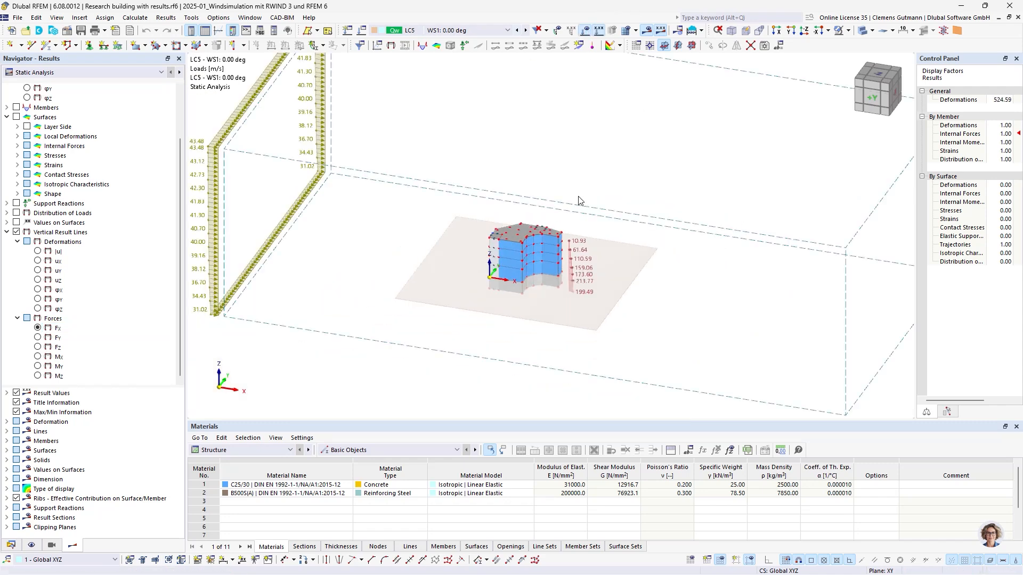
scroll(596, 342, up, 4)
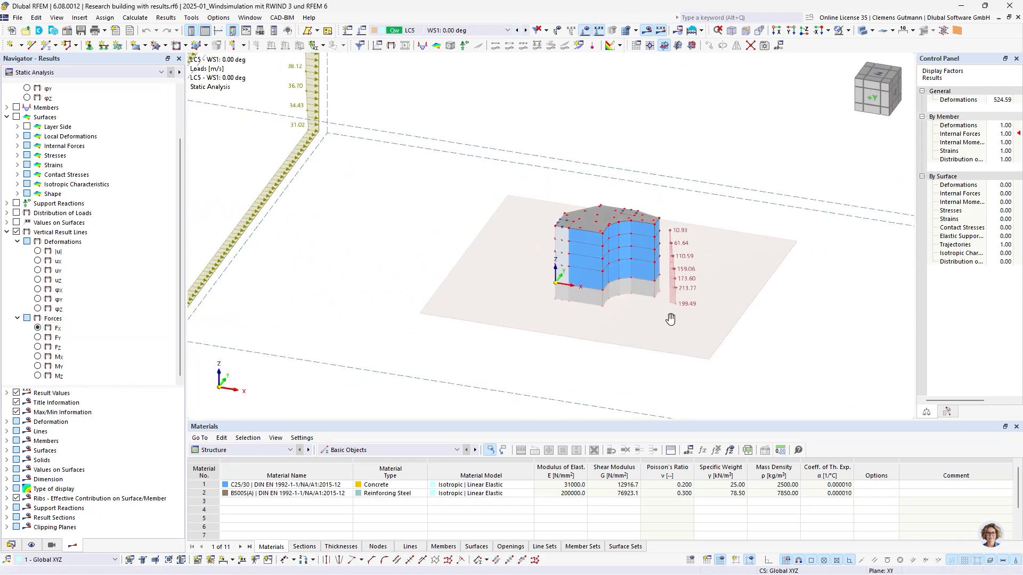
middle_drag(632, 326, 565, 334)
scroll(620, 310, up, 5)
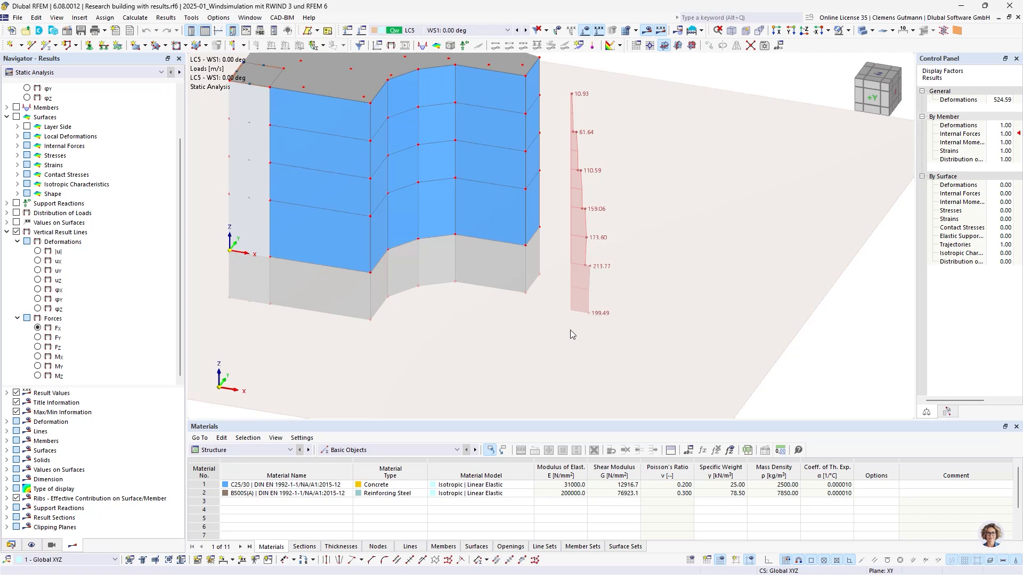
middle_drag(532, 351, 538, 344)
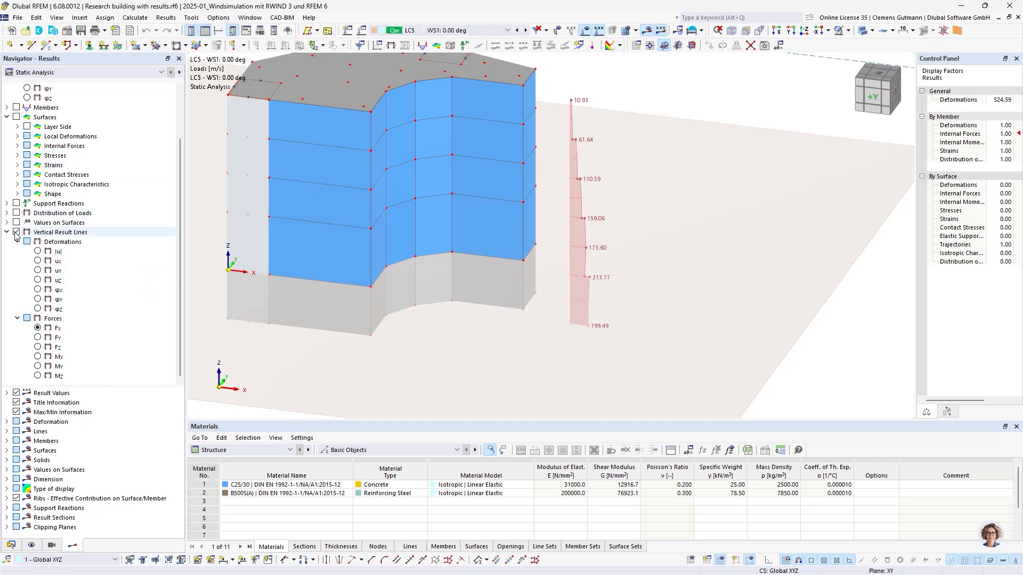
scroll(16, 166, up, 2)
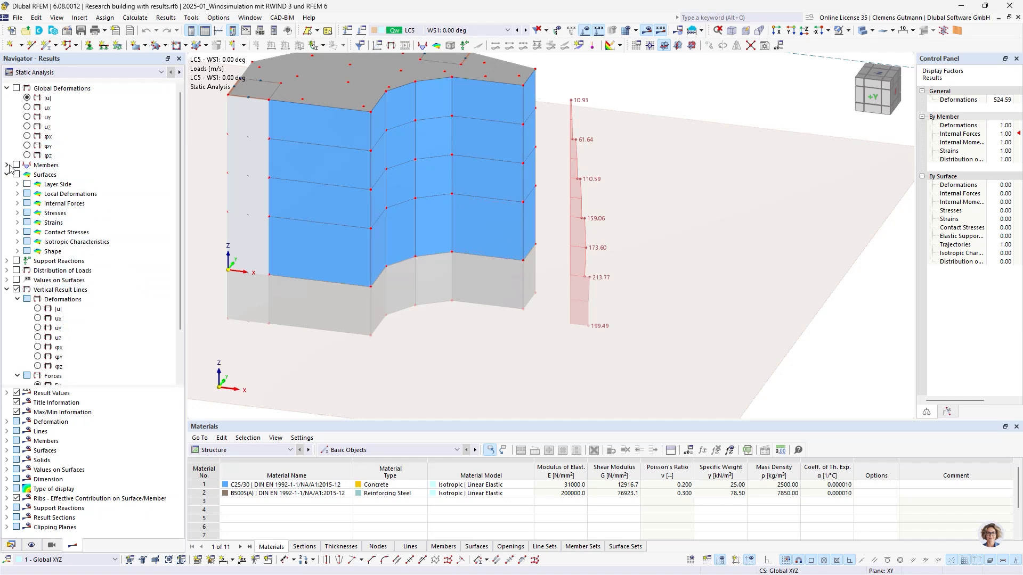
Step: Display the member shear force Vz on the result beams and show the building model as a transparent wireframe
click(7, 165)
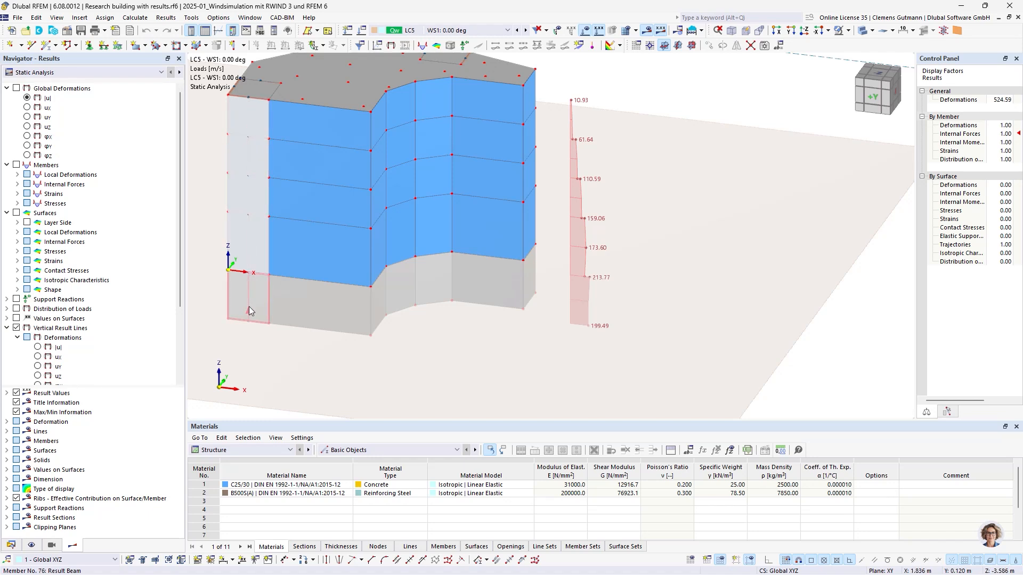
click(17, 185)
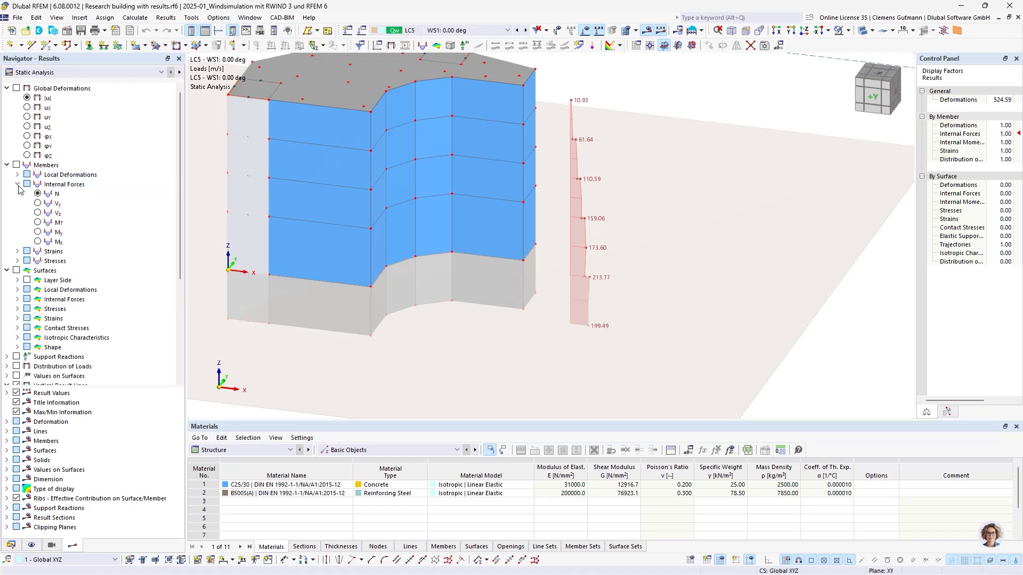
click(38, 213)
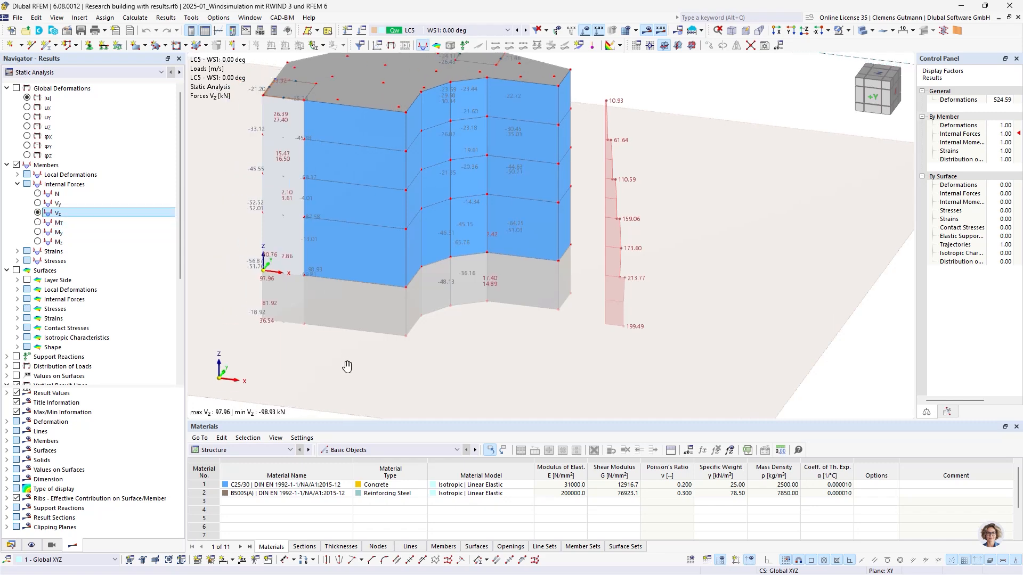
click(863, 31)
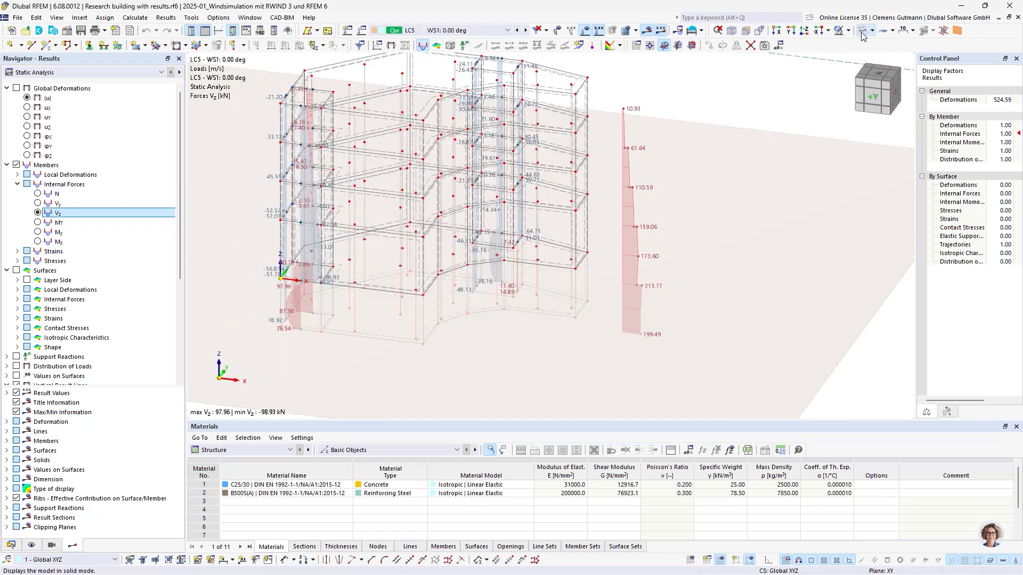
Step: Examine the Vz diagrams along the shear walls for LC5, then switch to LC6, WS1: 90.00 deg, and inspect them there
mouse_move(382, 334)
ctrl+middle_down()
mouse_move(352, 349)
mouse_move(367, 238)
mouse_move(399, 298)
mouse_move(391, 333)
mouse_move(369, 333)
ctrl+middle_up()
scroll(382, 128, up, 2)
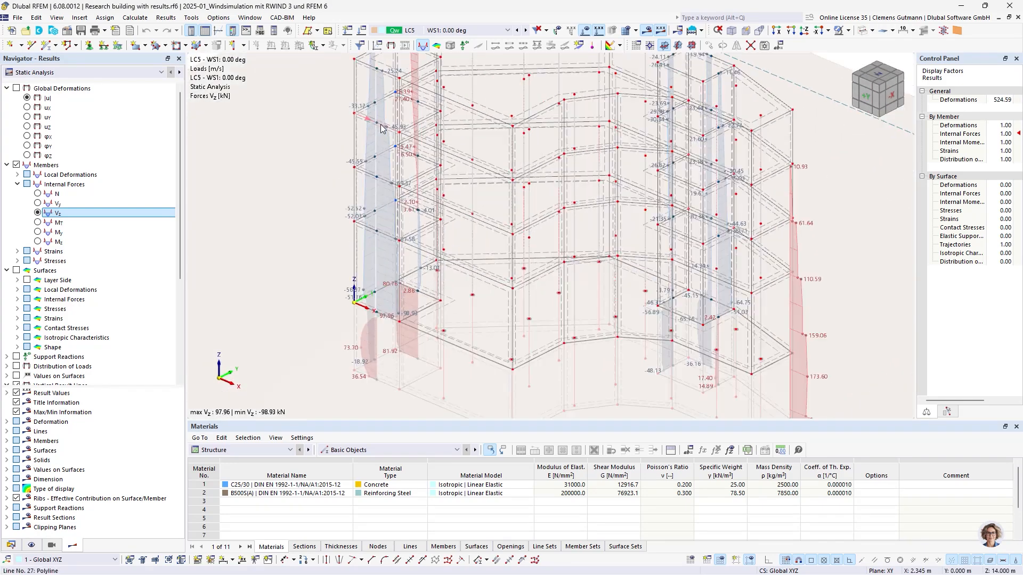
scroll(386, 256, down, 4)
mouse_move(516, 347)
ctrl+middle_down()
mouse_move(473, 328)
mouse_move(528, 348)
ctrl+middle_up()
scroll(559, 301, up, 2)
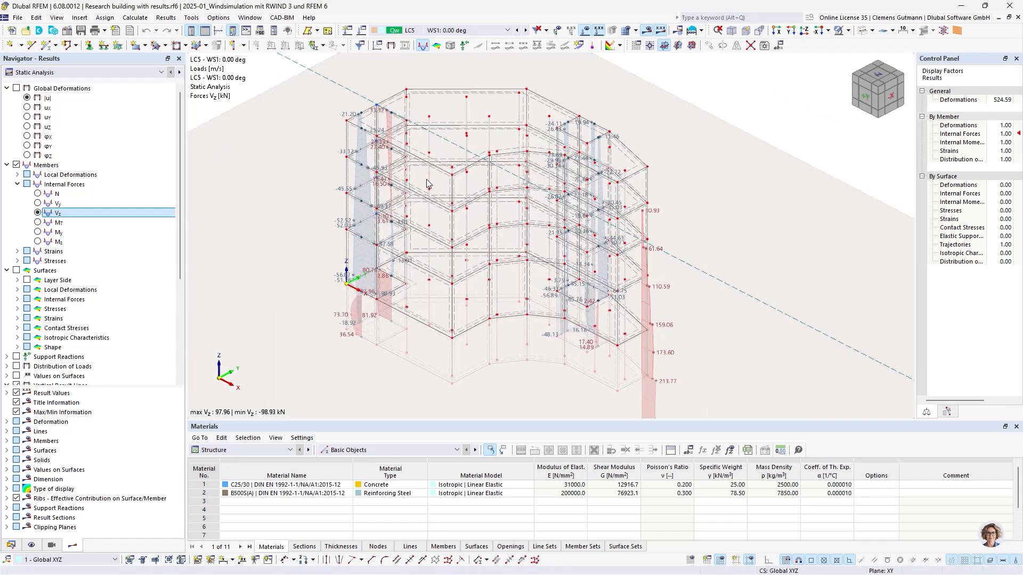
ctrl+middle_drag(571, 301, 548, 309)
scroll(328, 328, up, 2)
scroll(476, 202, down, 1)
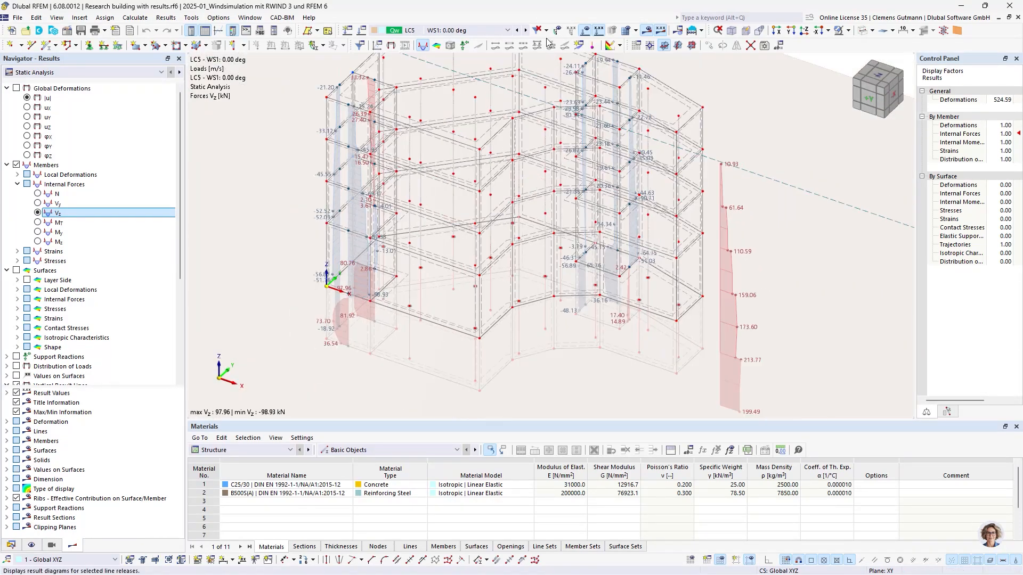
click(526, 32)
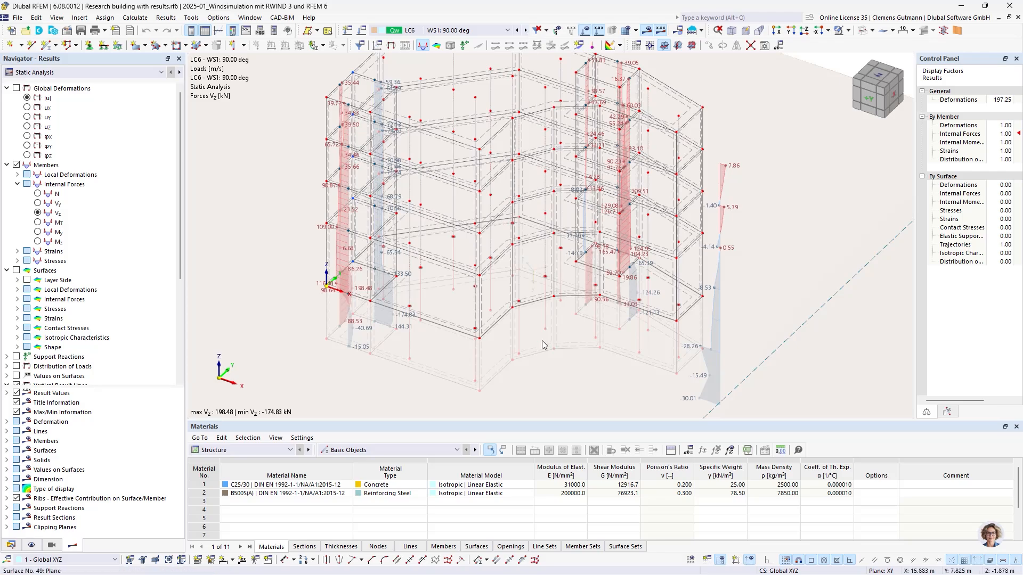
ctrl+middle_drag(544, 346, 519, 264)
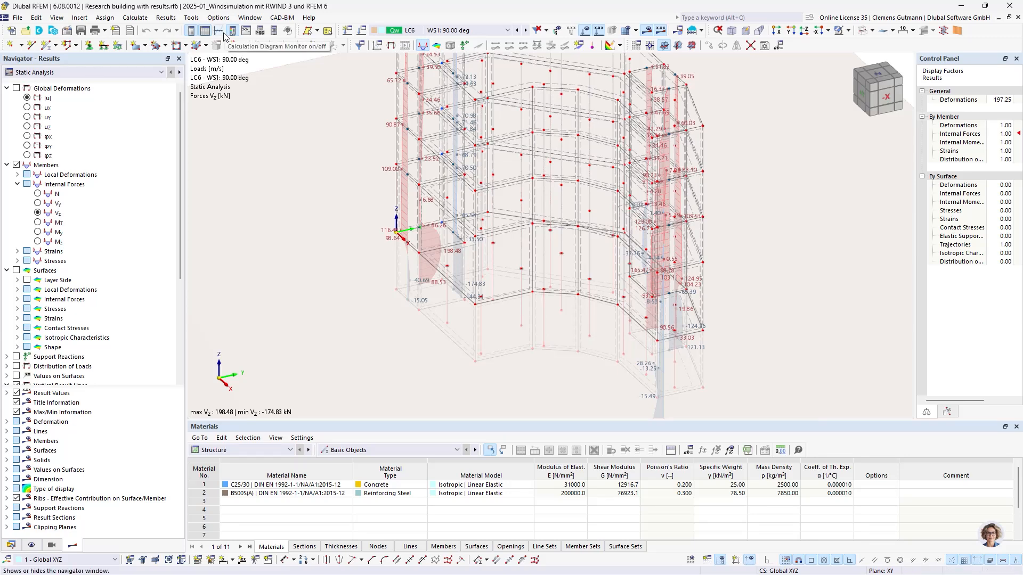
Step: Switch to the Dlubal Center and open the Extranet account page
click(42, 32)
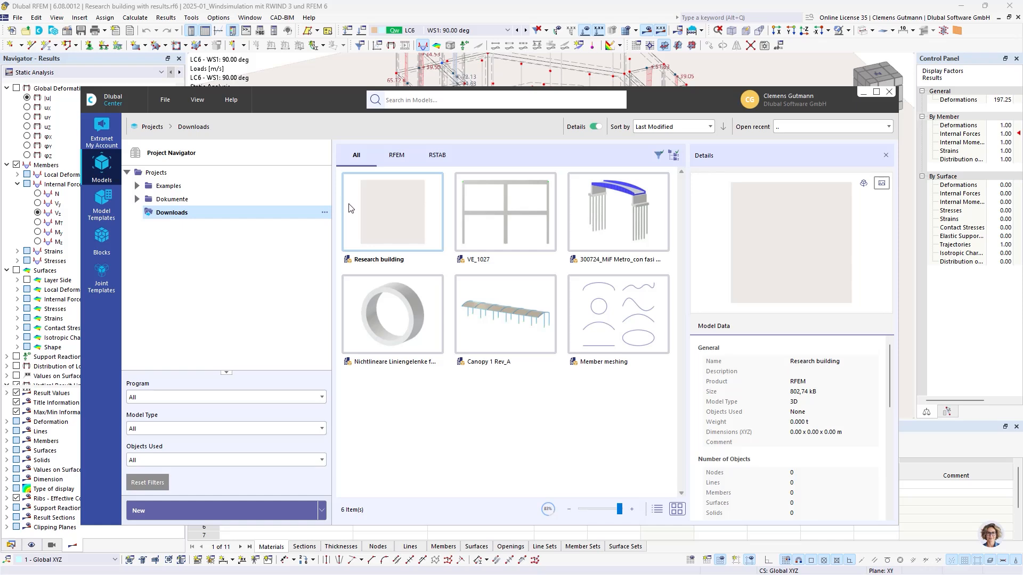
click(105, 141)
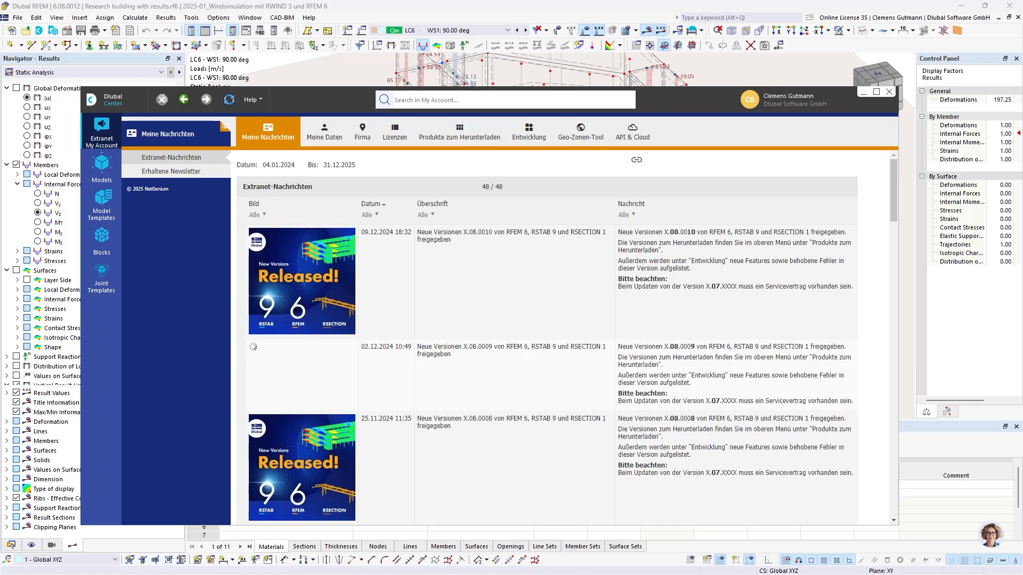
Step: Bring up the cloud calculation completion e-mail, read its download link, times and credit costs, and move it away again
drag(0, 21, 497, 149)
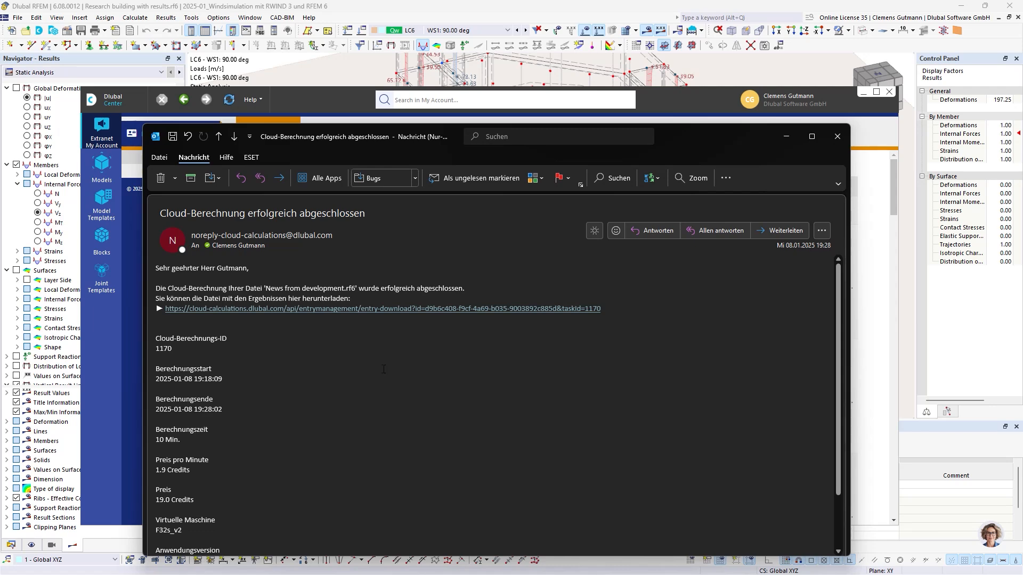
scroll(383, 369, down, 3)
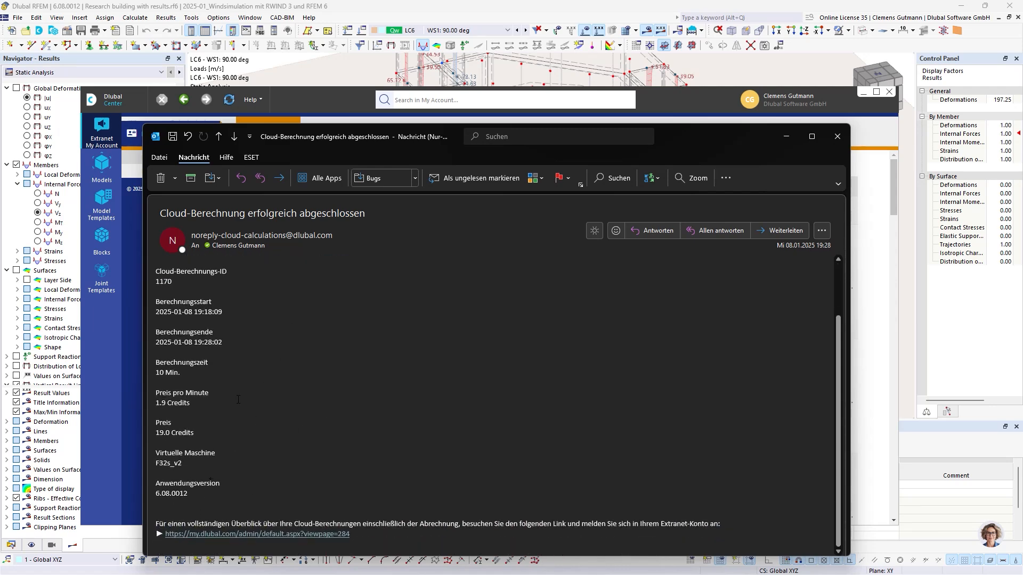
scroll(238, 399, up, 2)
scroll(176, 452, down, 2)
scroll(208, 485, up, 2)
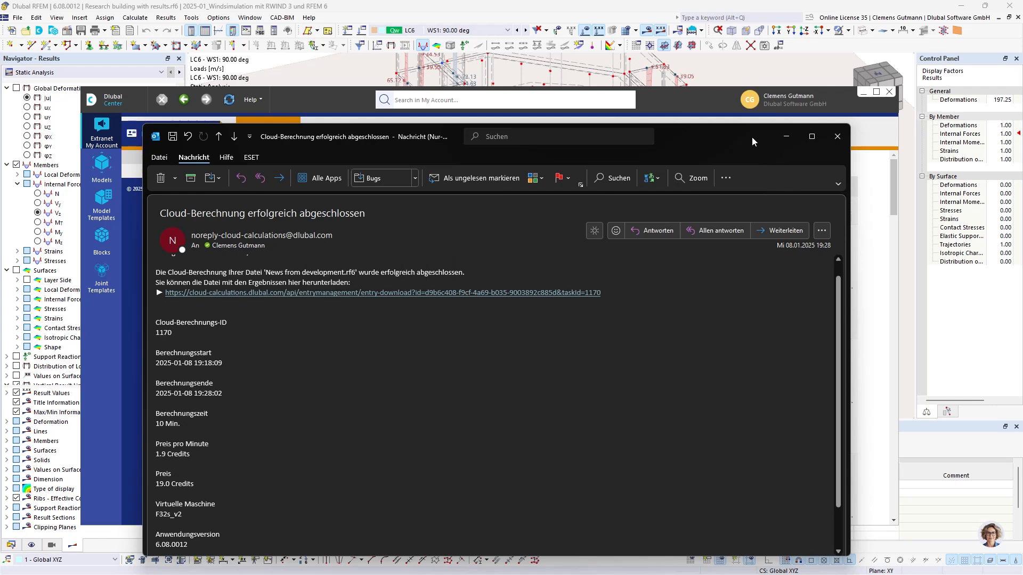
drag(746, 136, 0, 136)
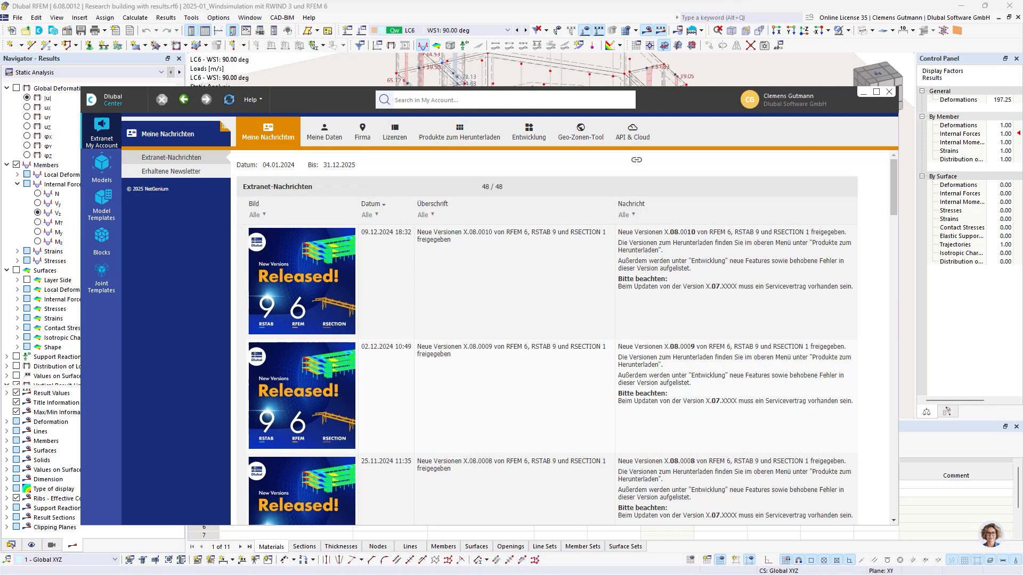
Step: List the personal cloud calculations, download the calculated model News from development.rf6 to the Downloads folder and close the Dlubal Center
click(633, 132)
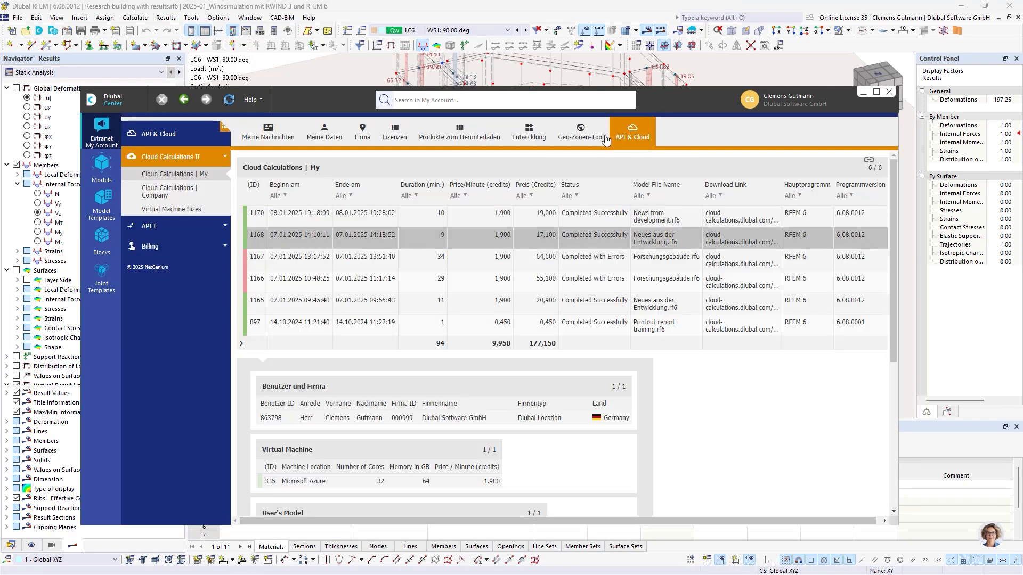
click(411, 219)
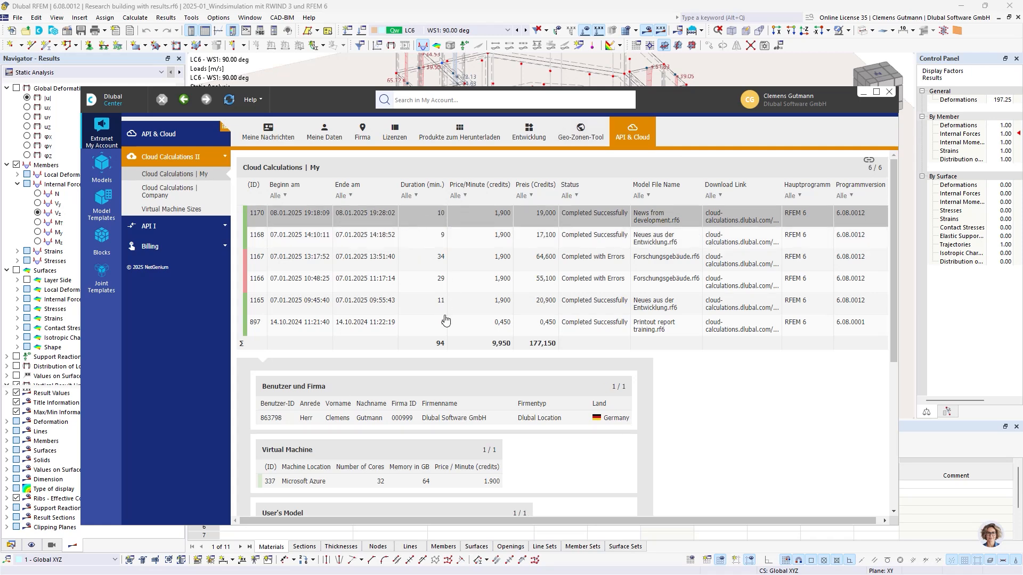
click(746, 221)
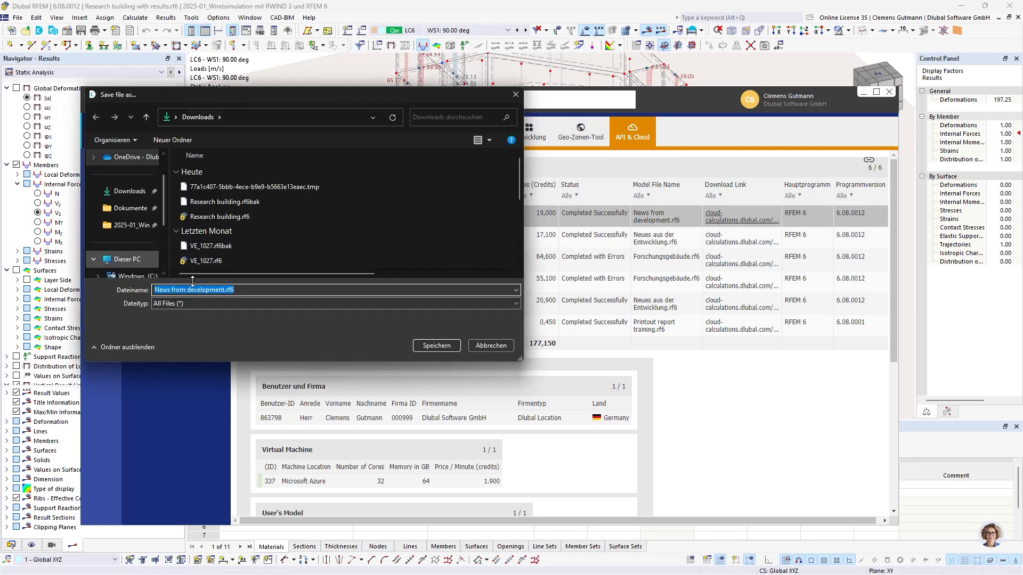
click(437, 345)
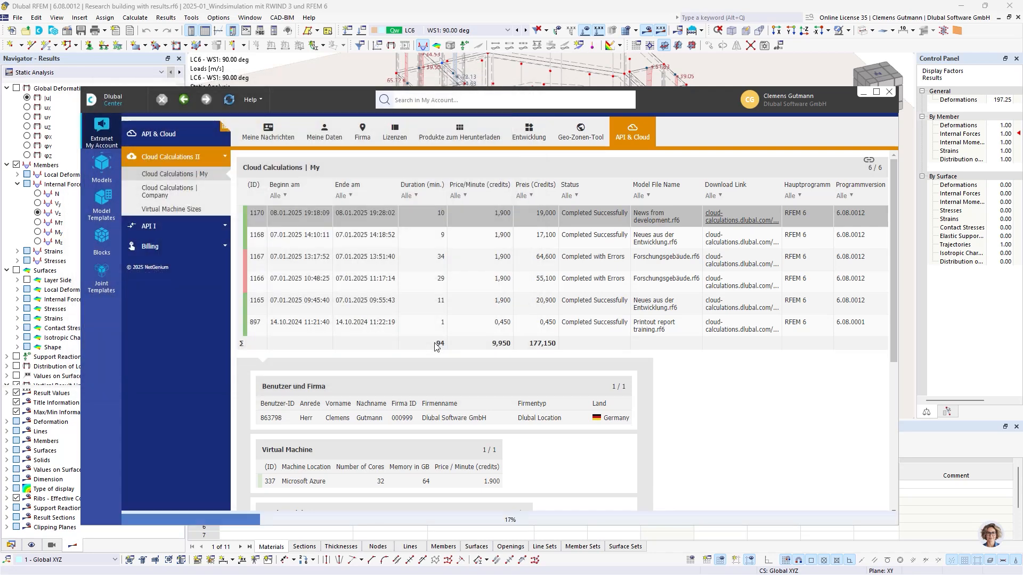
click(889, 90)
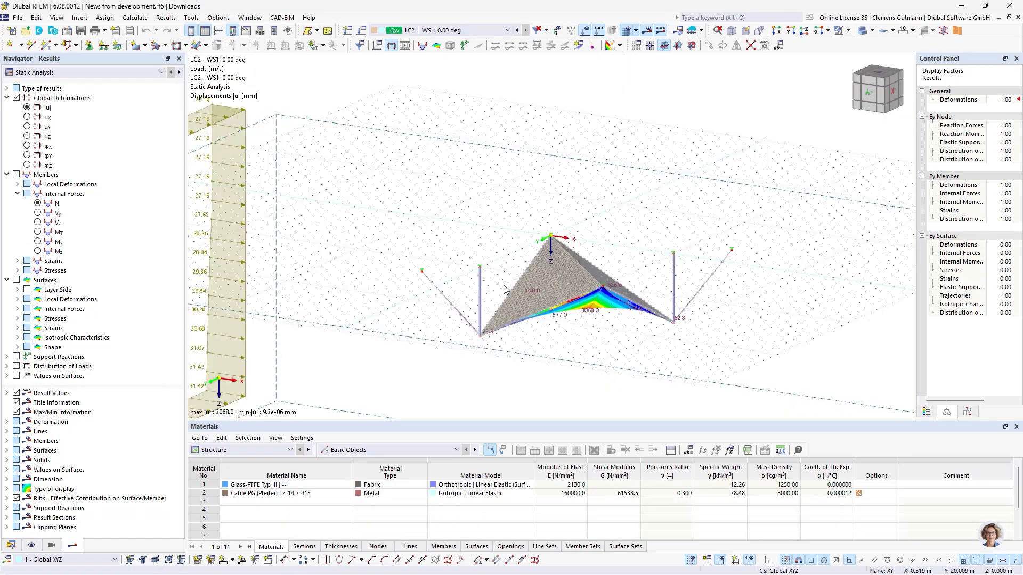
Step: Examine the LC2 global deformations of the membrane structure in the downloaded model from above
ctrl+middle_drag(533, 294, 586, 53)
ctrl+middle_drag(560, 378, 572, 269)
scroll(524, 276, up, 2)
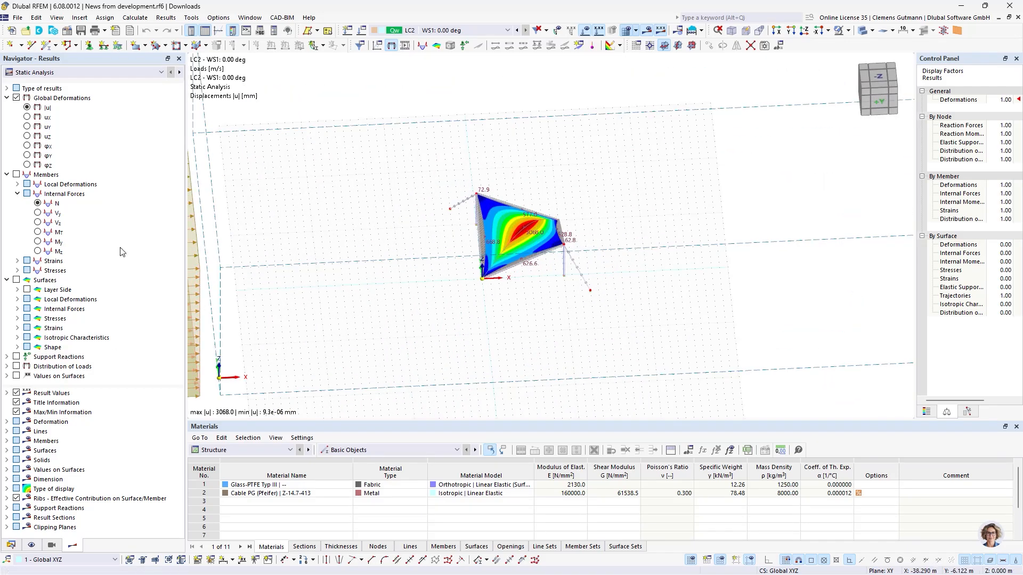
Step: Switch to the Wind Simulation Analysis results and examine the surface pressures p on the membrane
click(179, 71)
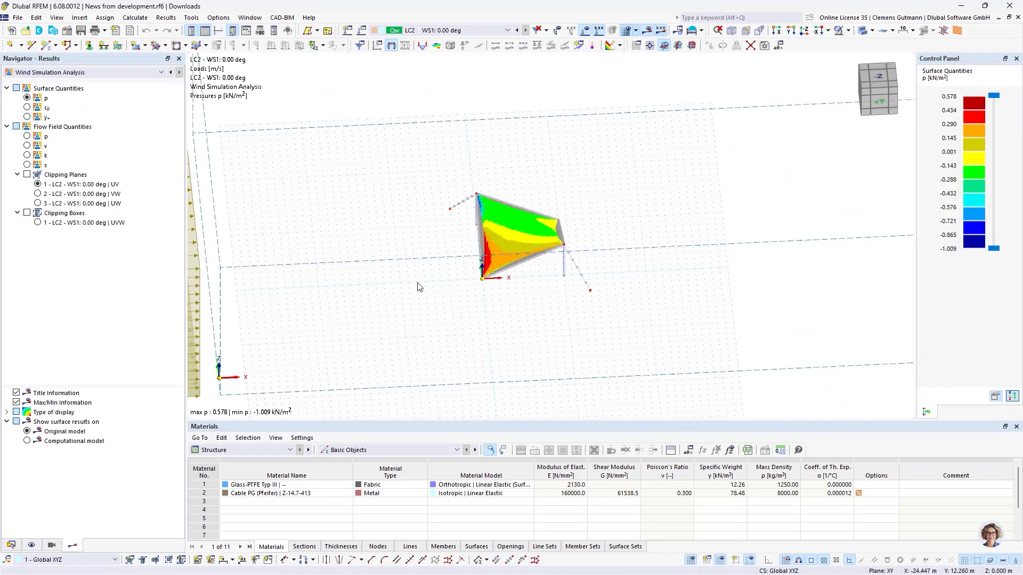
ctrl+middle_drag(507, 339, 533, 212)
scroll(533, 212, up, 4)
mouse_move(503, 365)
ctrl+middle_down()
mouse_move(539, 352)
mouse_move(513, 376)
ctrl+middle_up()
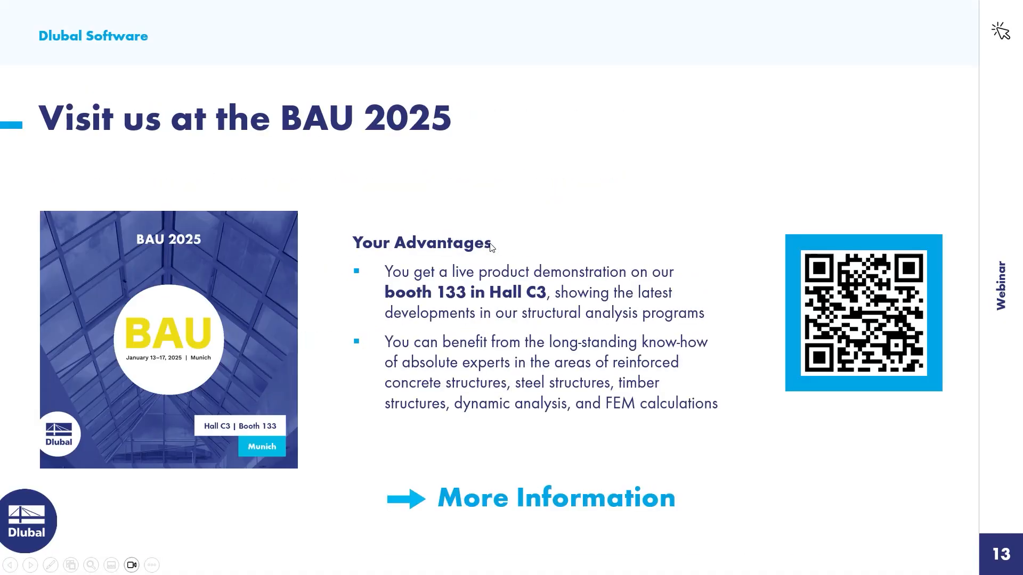
key(Left)
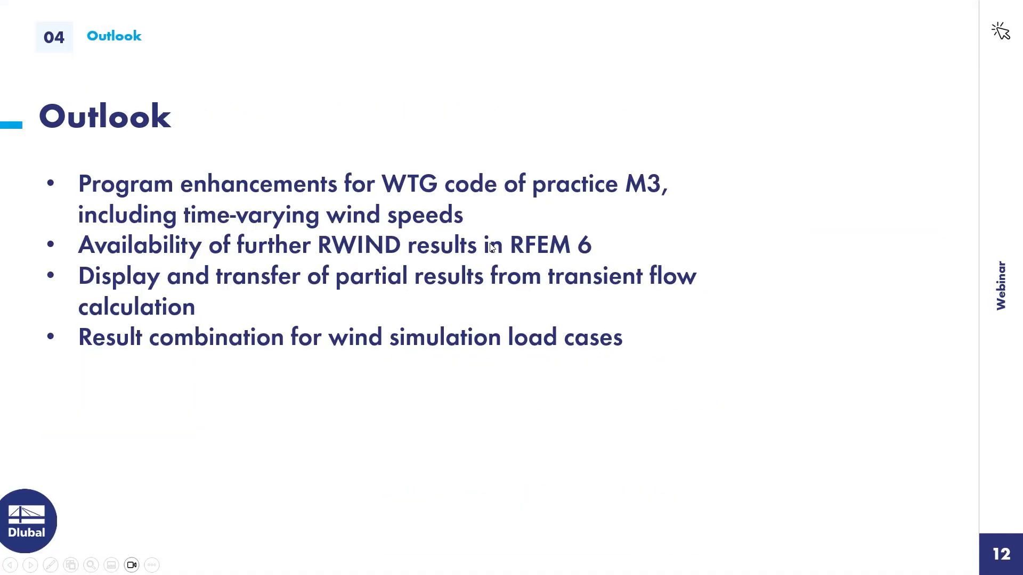